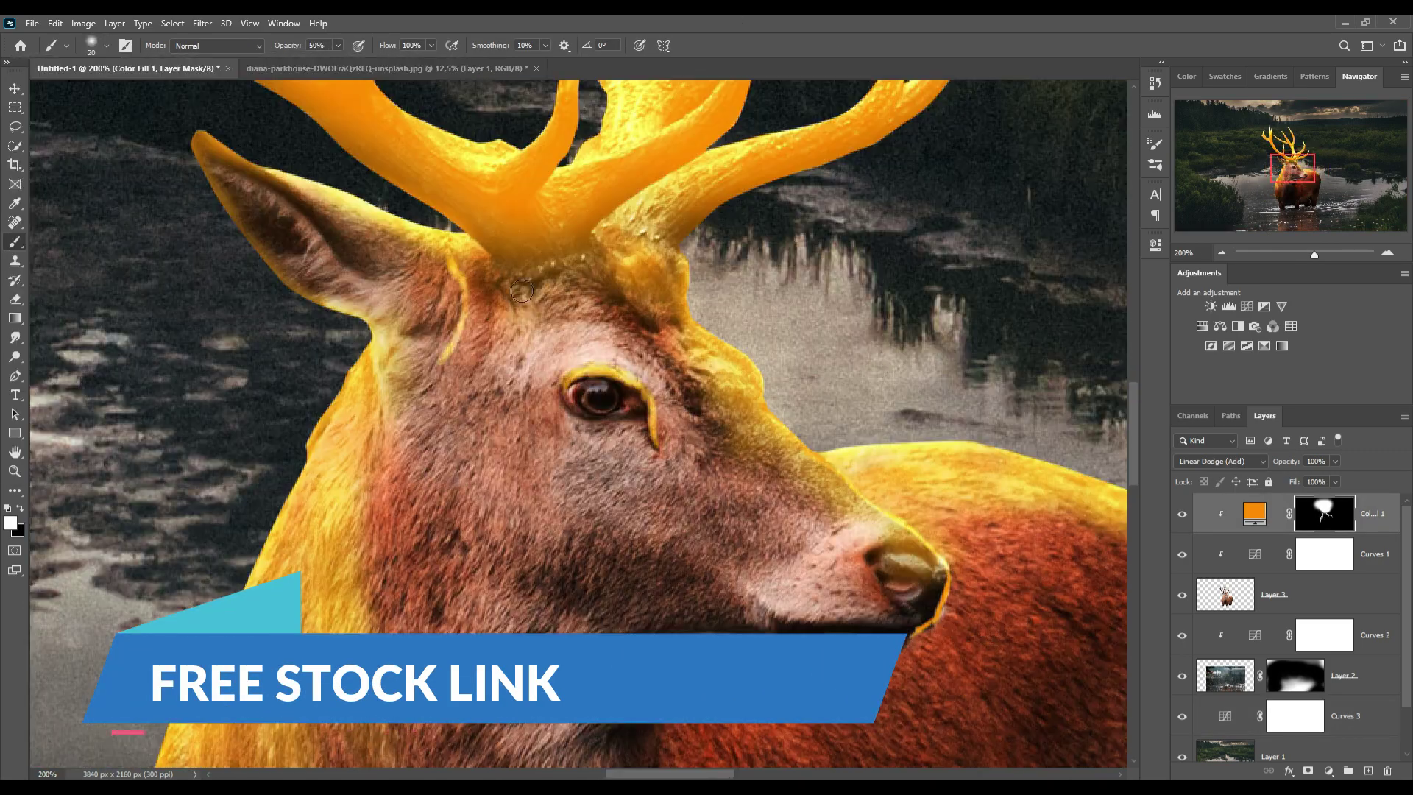
Switch to the document holding the deer-in-water stock photo
click(107, 49)
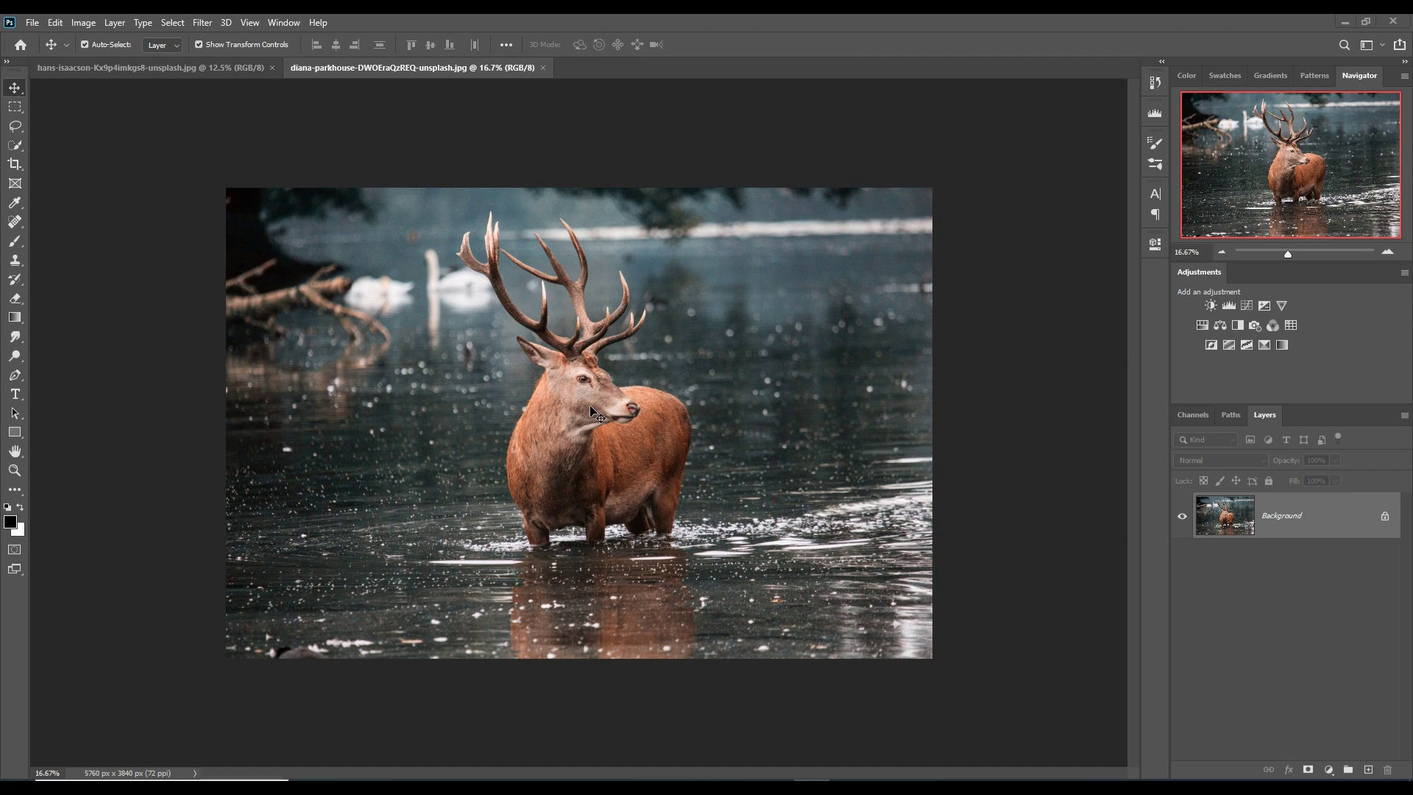
With the Pen tool, zoom in on the deer and start its outline at the hoof
click(16, 376)
key(ctrl+plus)
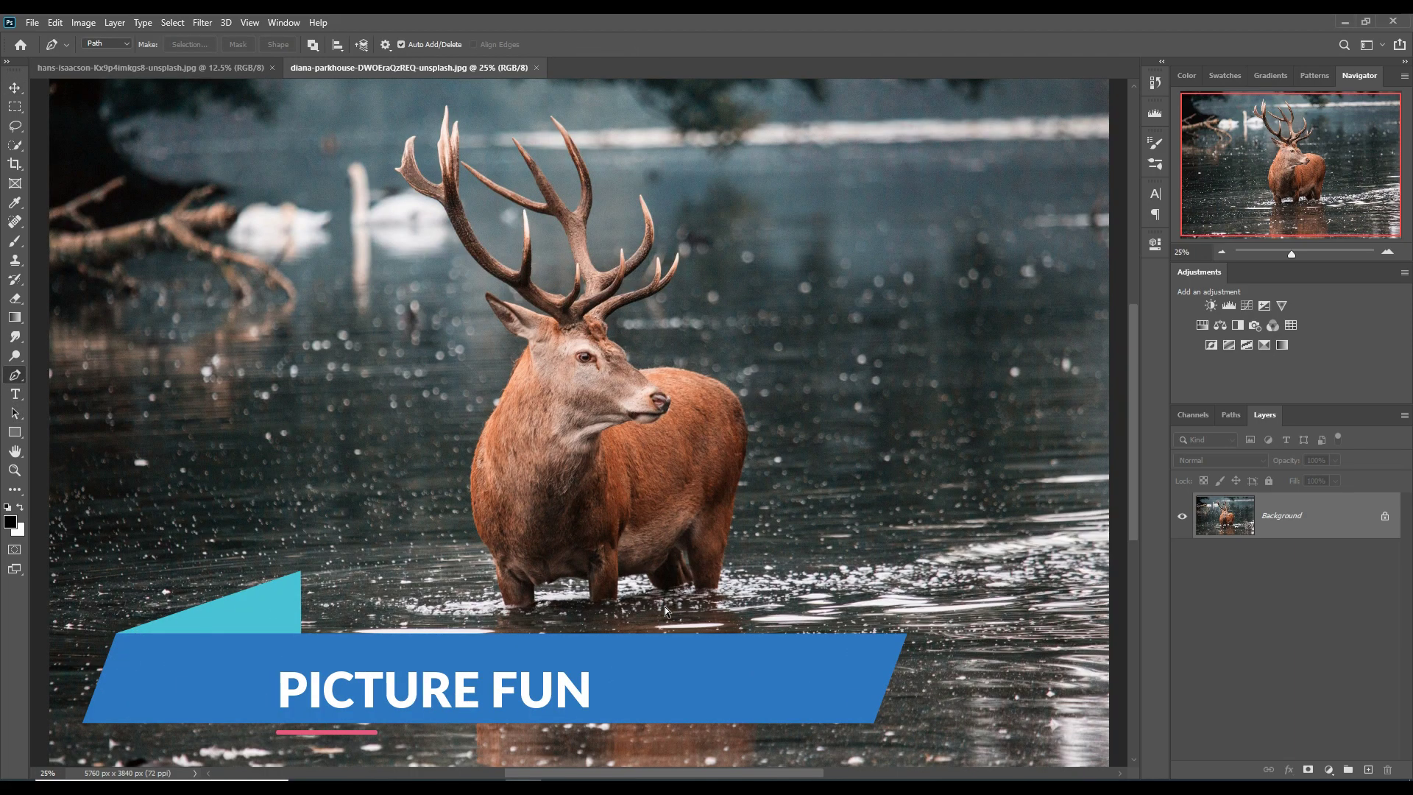
key(ctrl+plus)
key(ctrl+plus)
drag(309, 736, 624, 579)
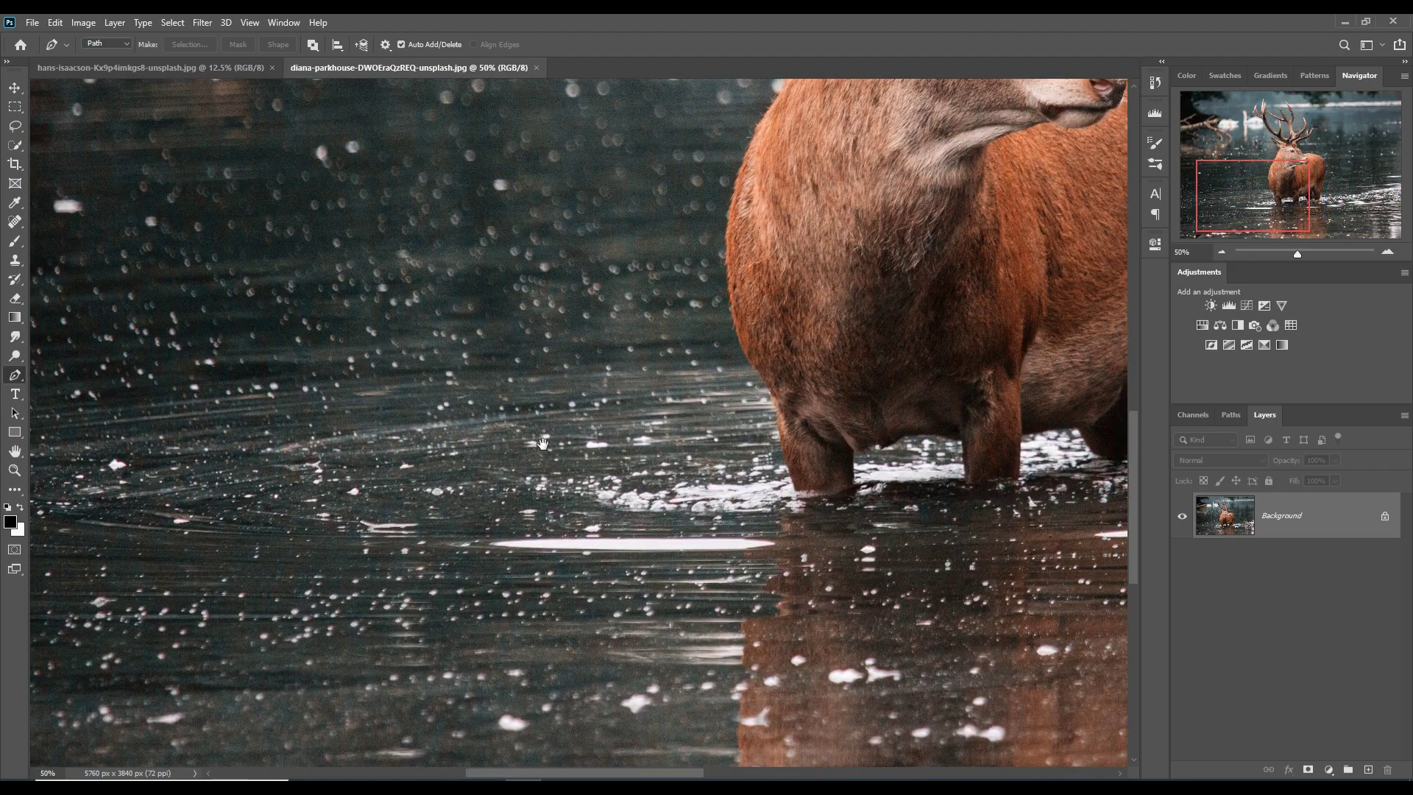
click(796, 490)
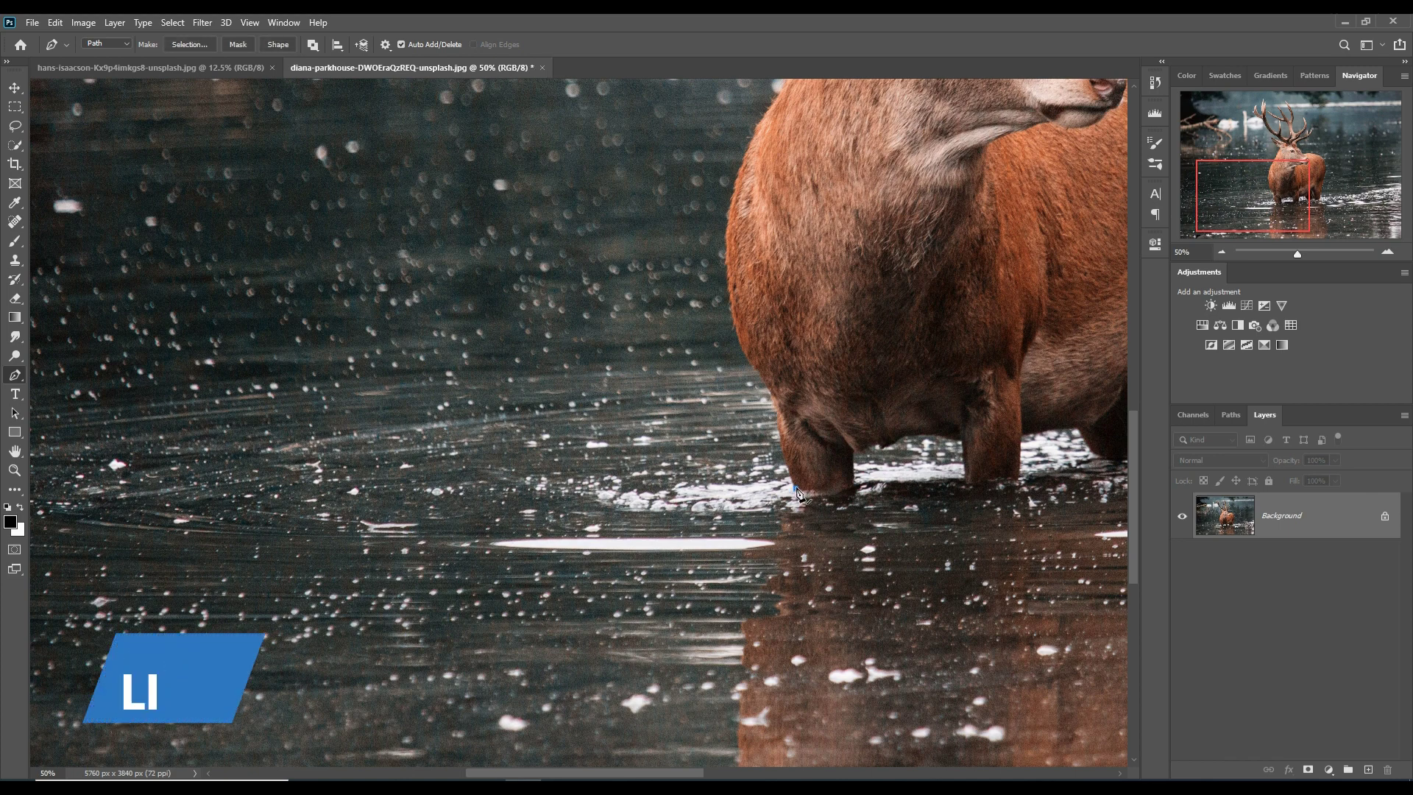
key(ctrl+minus)
key(ctrl+plus)
key(ctrl+plus)
key(ctrl+plus)
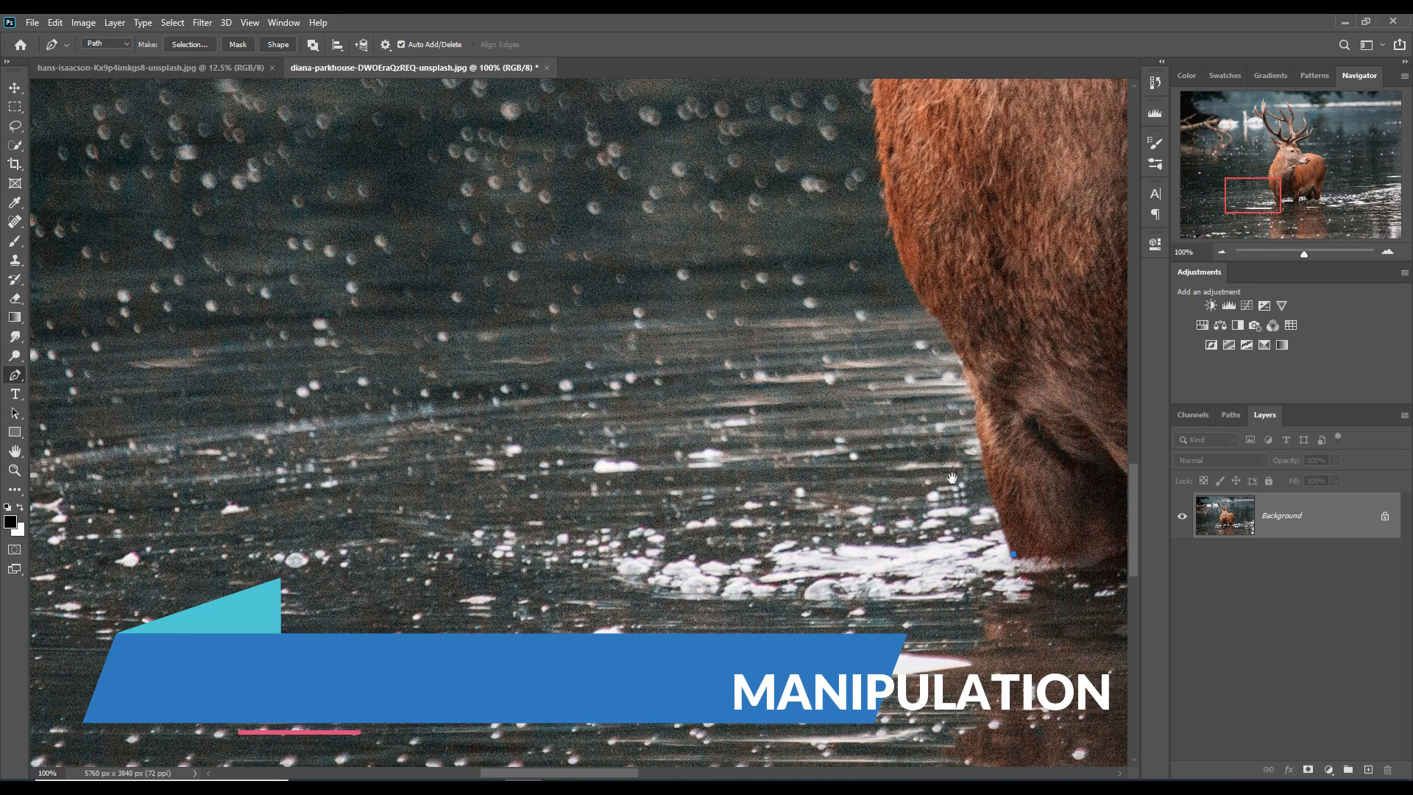
key(ctrl+plus)
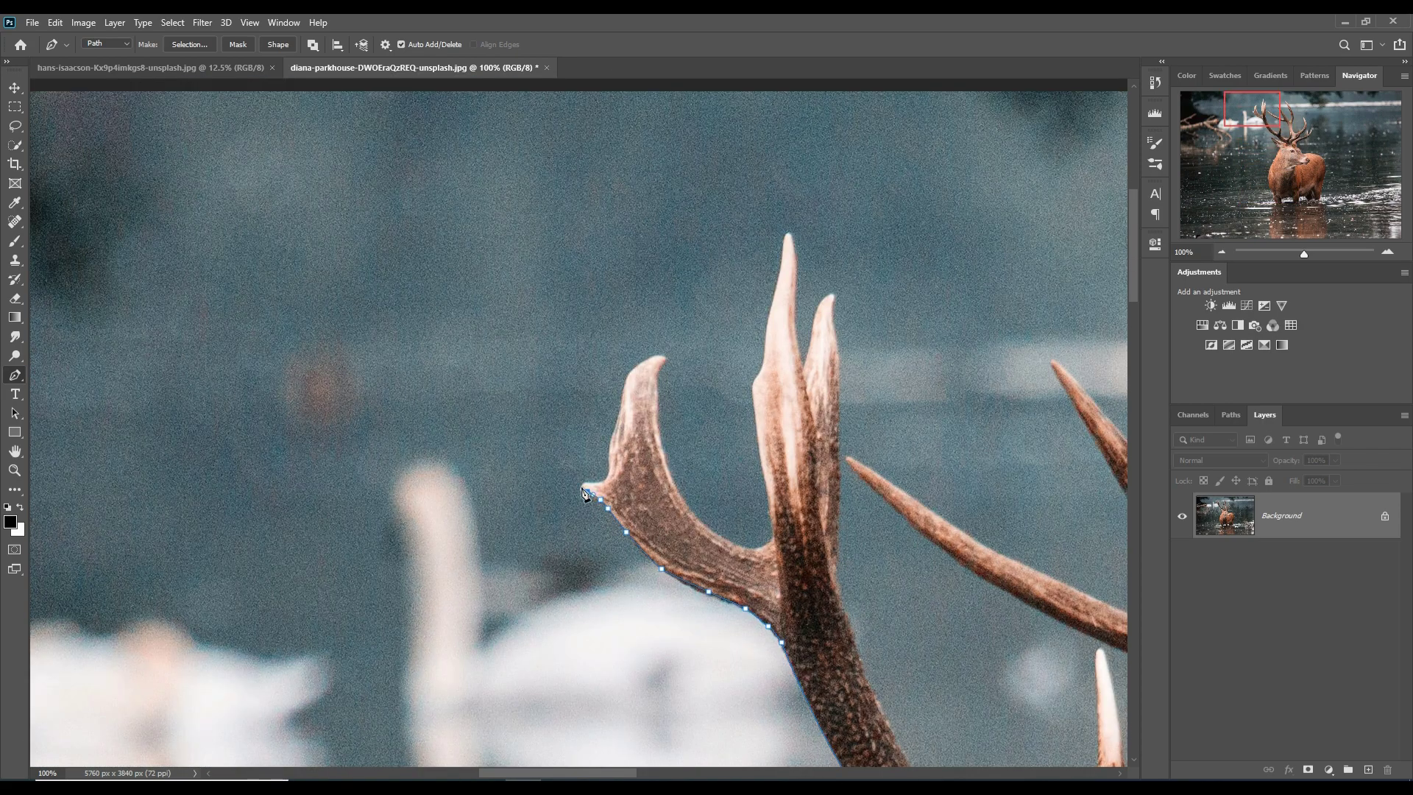
Trace path points around the upper, main and small lower antler tines
click(612, 438)
click(655, 357)
click(670, 475)
click(756, 549)
click(760, 438)
click(786, 236)
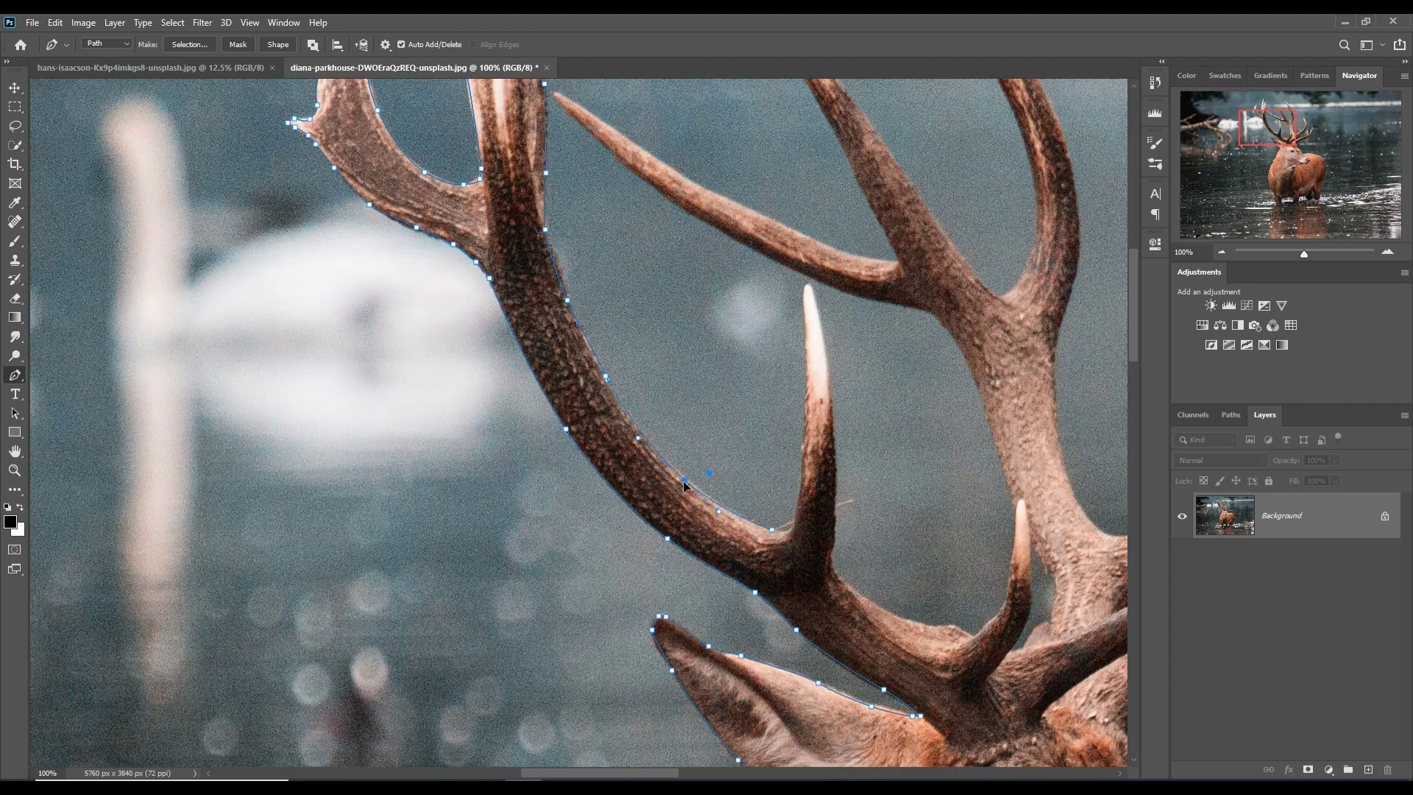
click(798, 516)
click(807, 430)
click(807, 290)
click(820, 324)
click(830, 425)
click(834, 506)
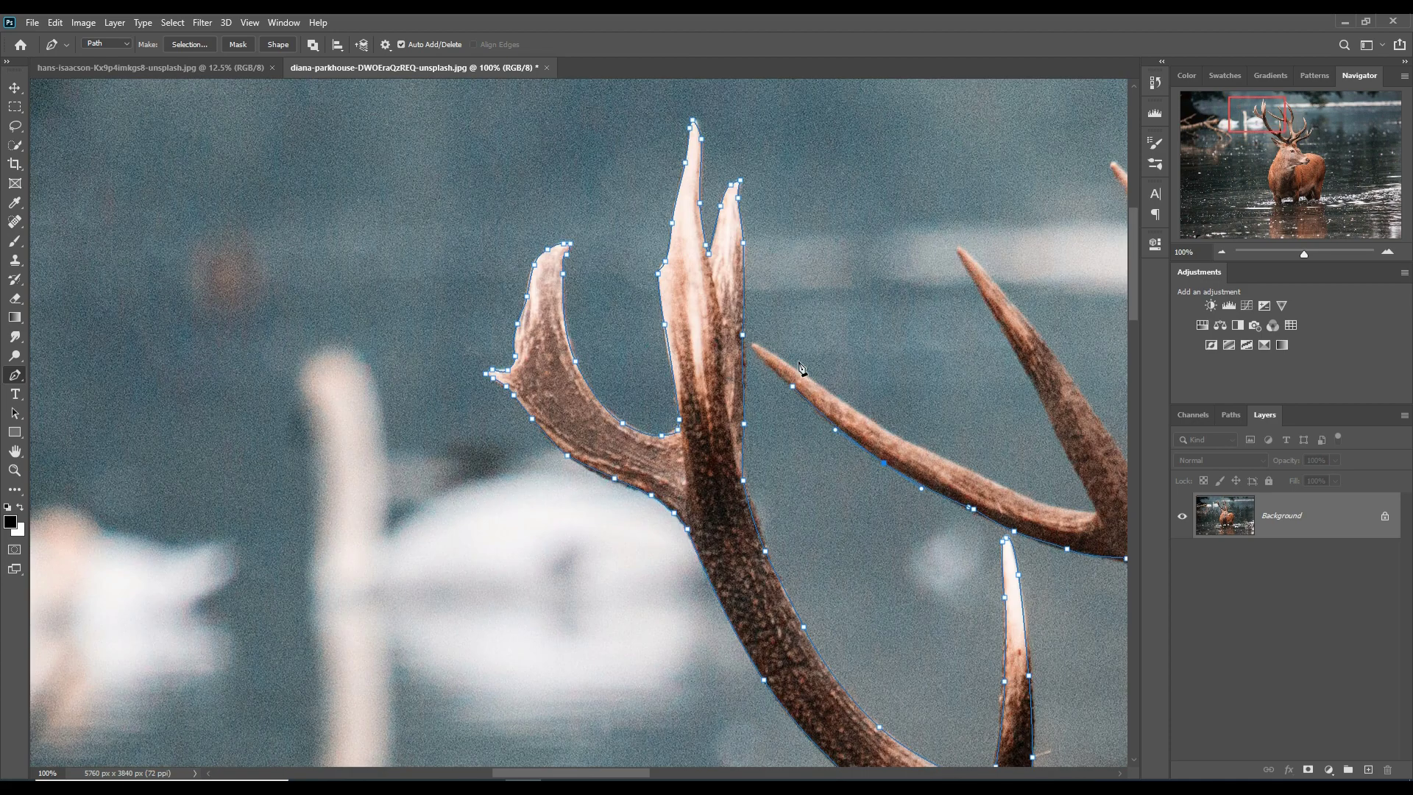
Continue the path along the remaining tines and the right-hand antler
click(761, 354)
click(856, 413)
click(906, 445)
click(973, 476)
click(672, 340)
click(747, 442)
click(770, 456)
click(785, 440)
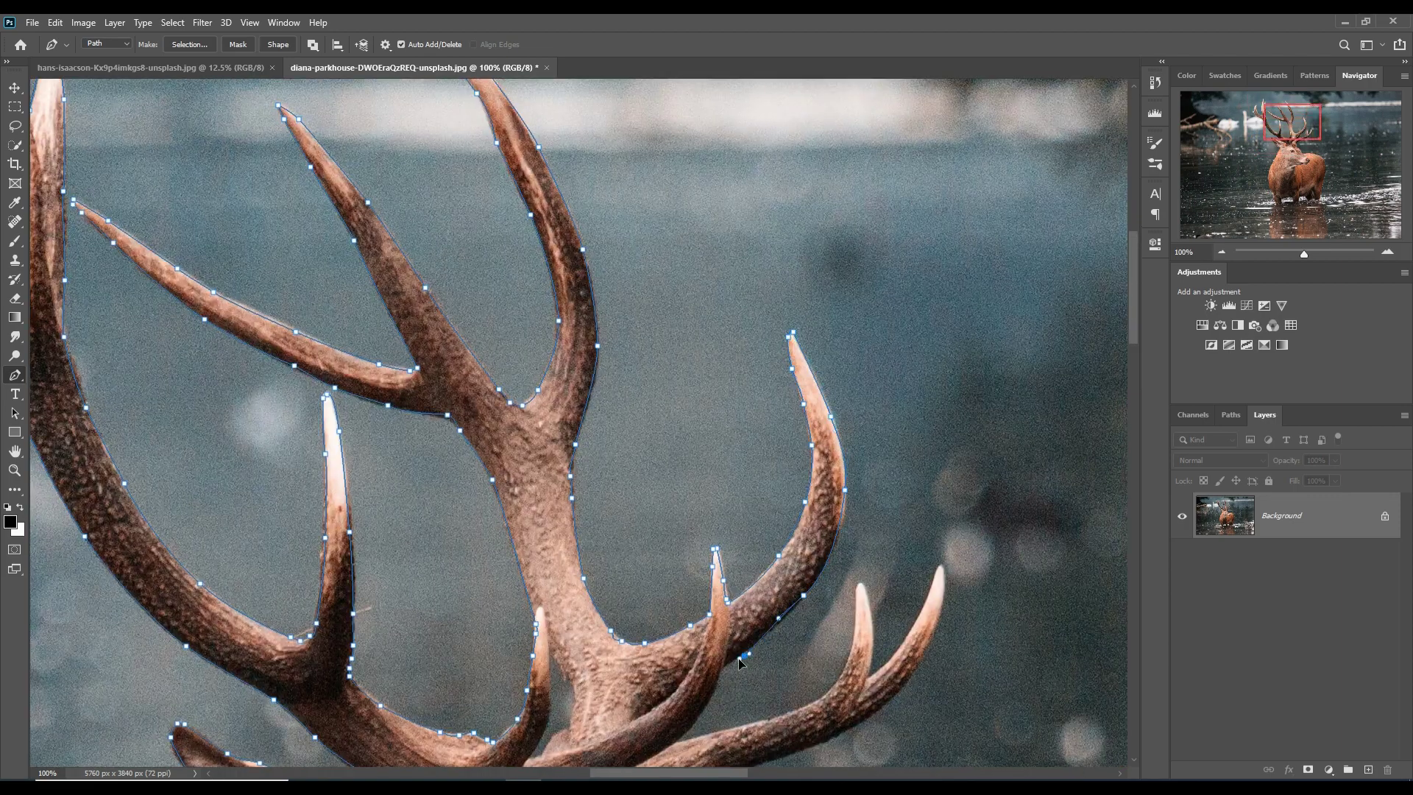
click(861, 587)
click(889, 662)
click(939, 569)
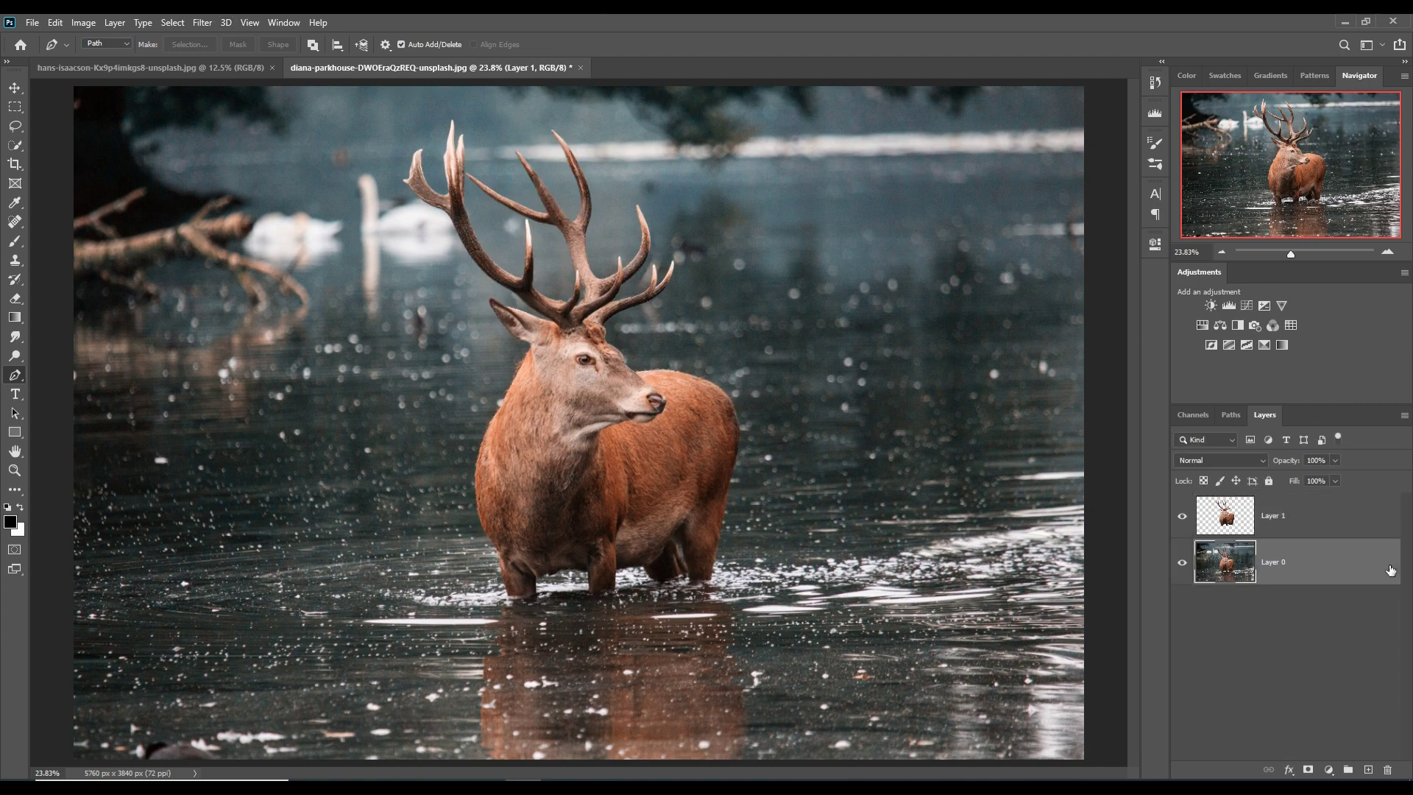
Hide Layer 0 and delete the leftover grey patch between the antlers
click(1182, 562)
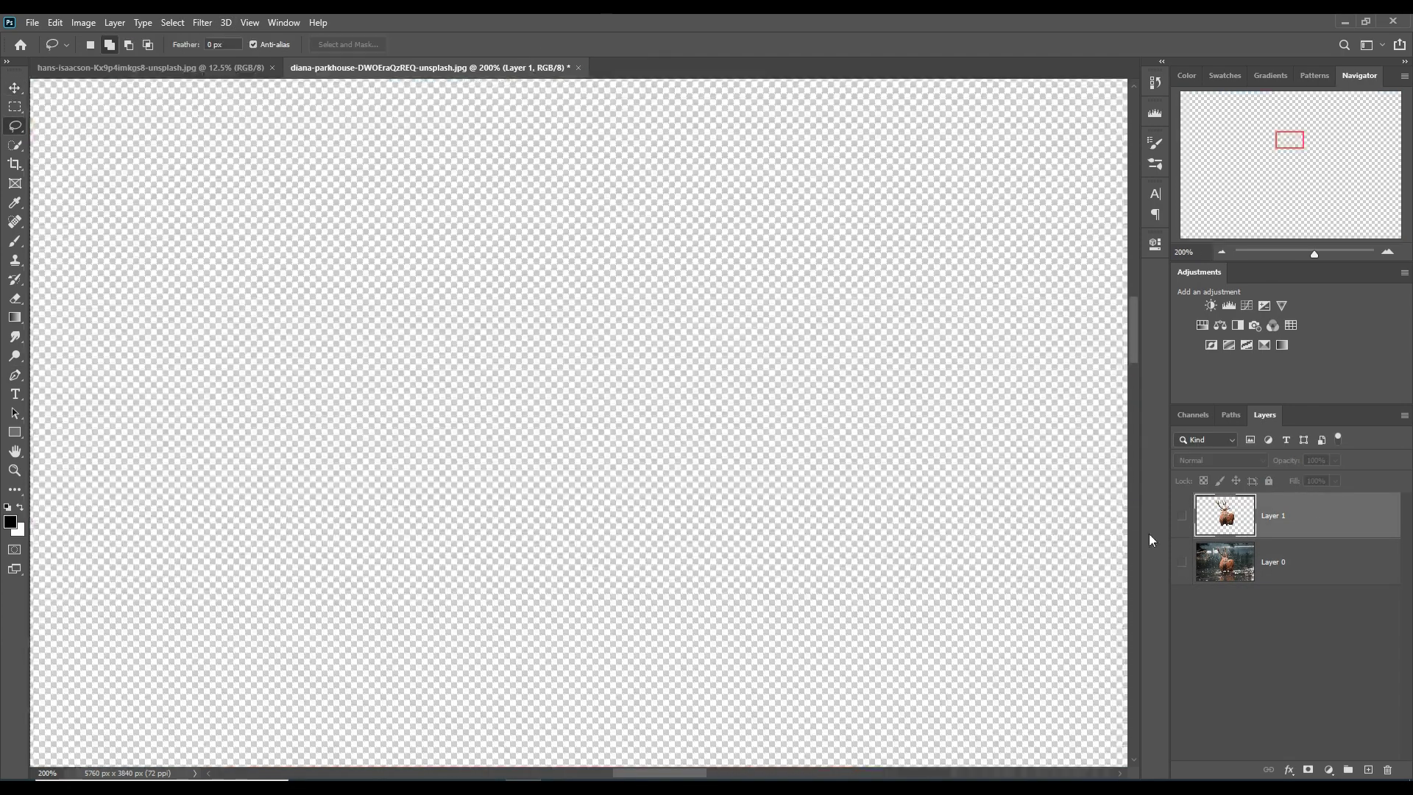
mouse_move(634, 193)
mouse_down()
mouse_move(633, 293)
mouse_move(641, 200)
mouse_up()
key(Delete)
key(w)
key(ctrl+0)
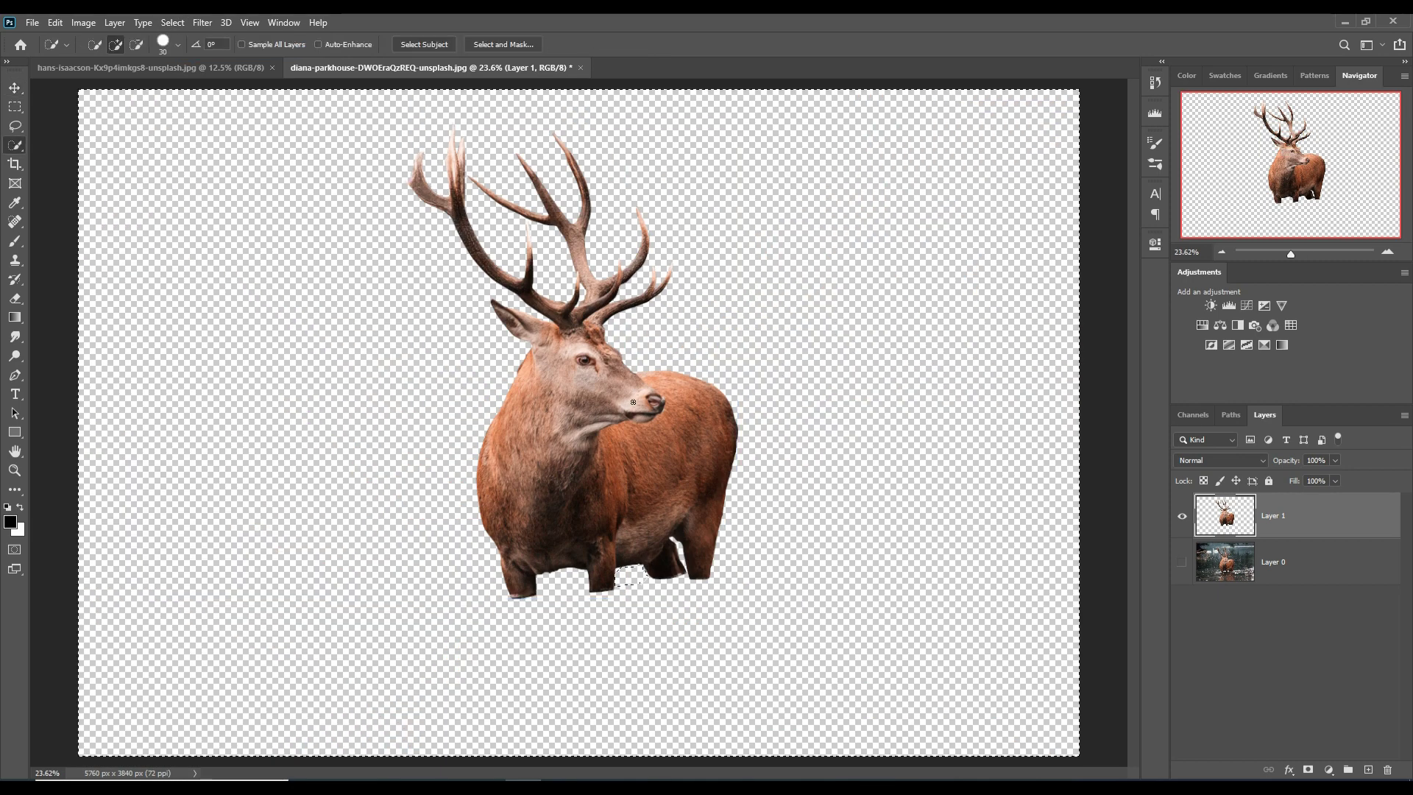
Load the deer cutout as a selection and expand it by 6 pixels
click(765, 480)
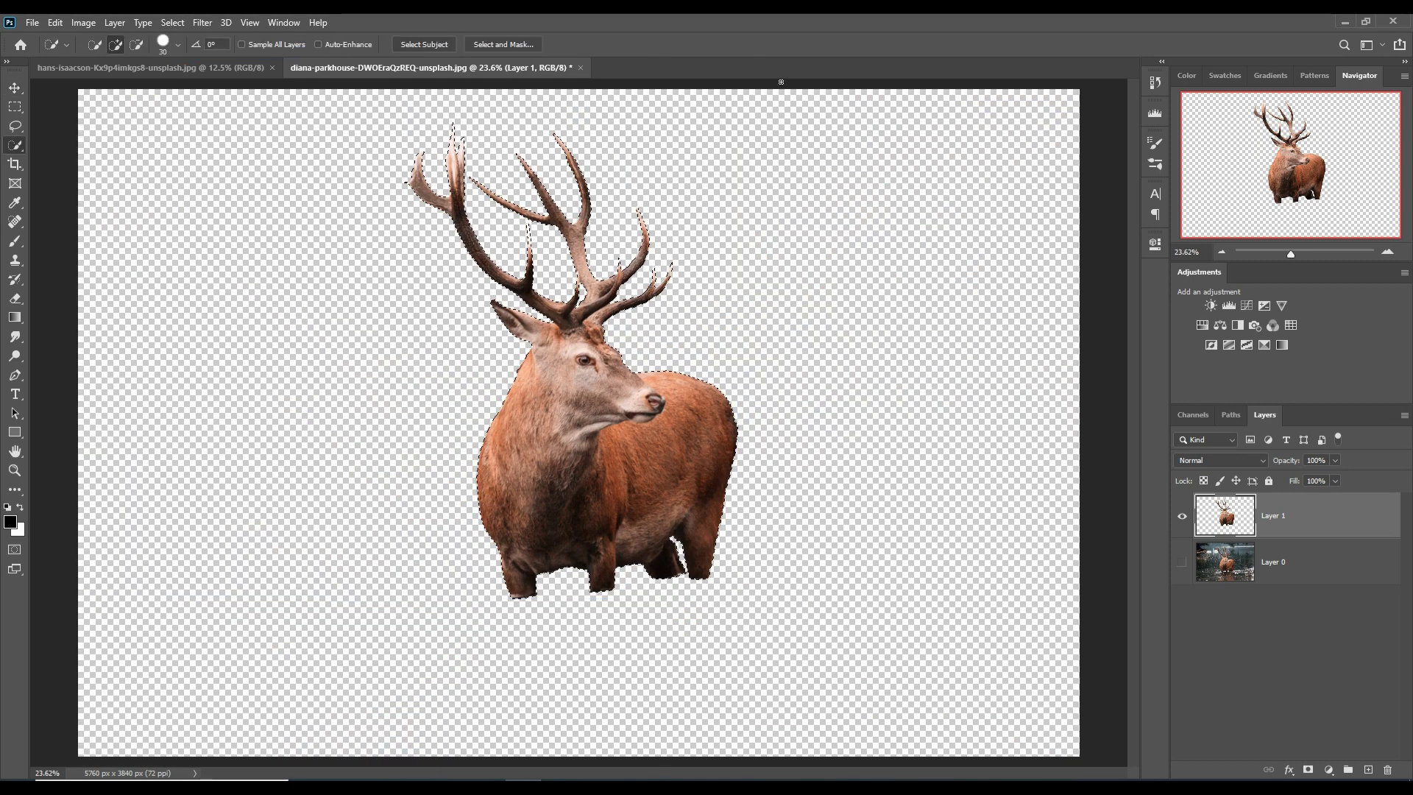
click(181, 26)
mouse_move(185, 231)
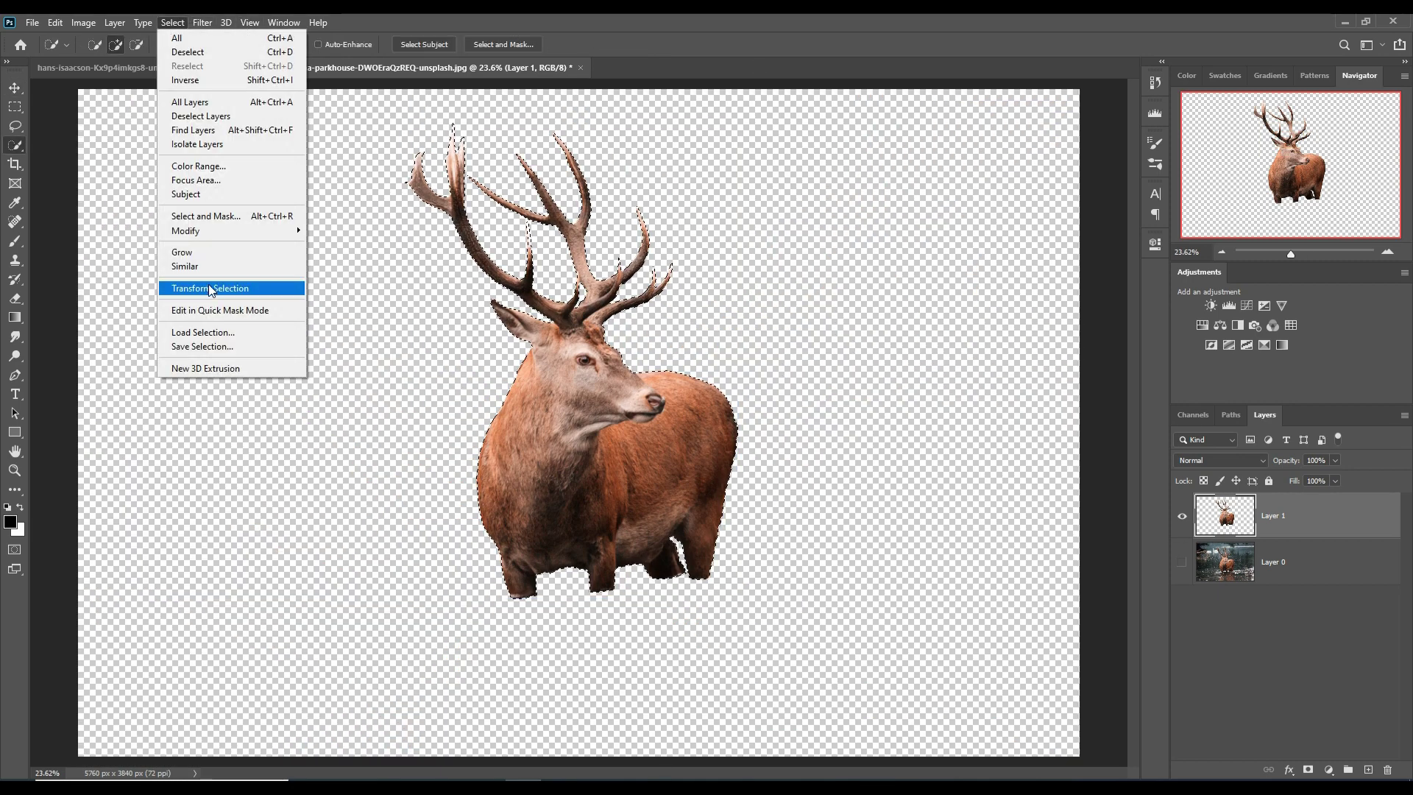
click(337, 258)
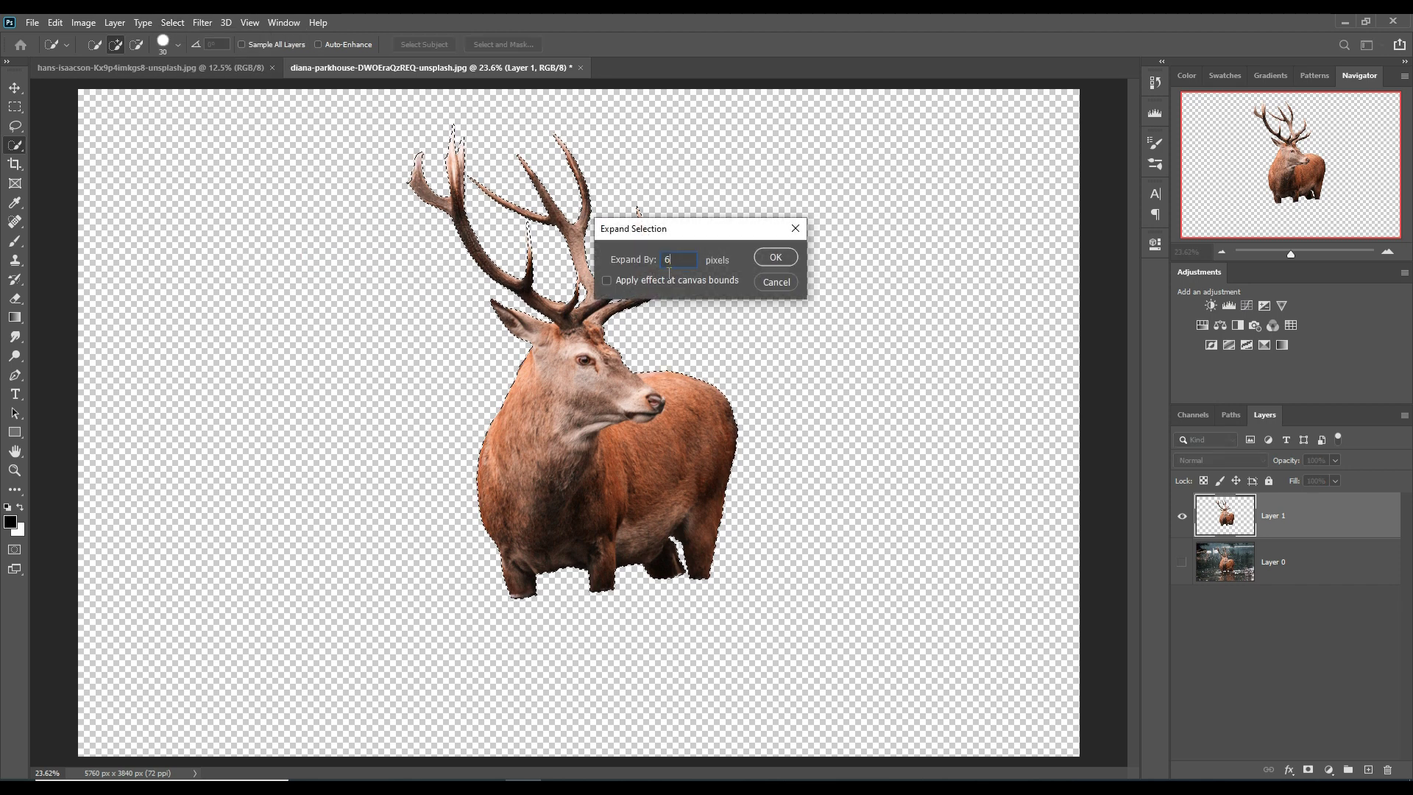
click(773, 258)
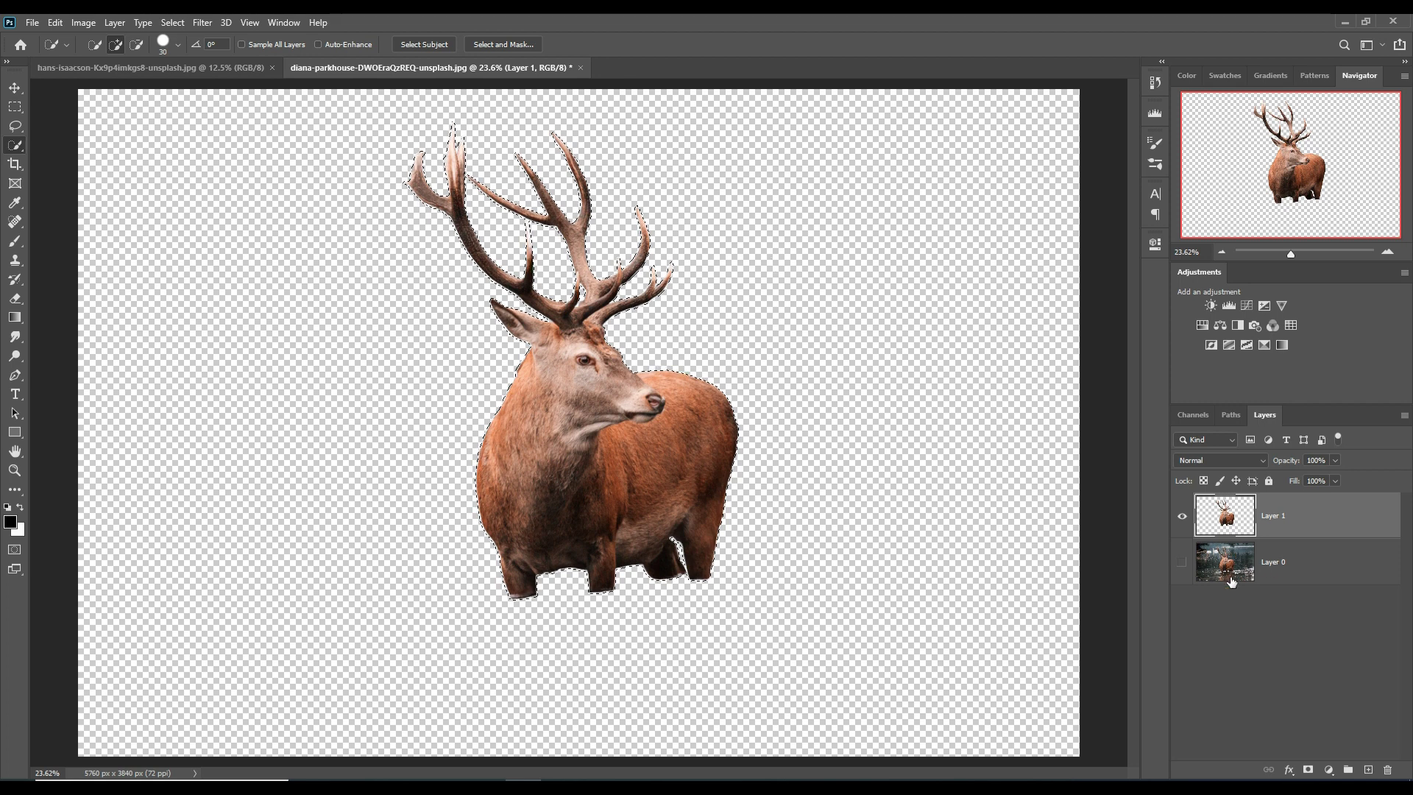
Show Layer 0, hide the deer layer, and Content-Aware fill the deer area
click(1228, 547)
click(1182, 562)
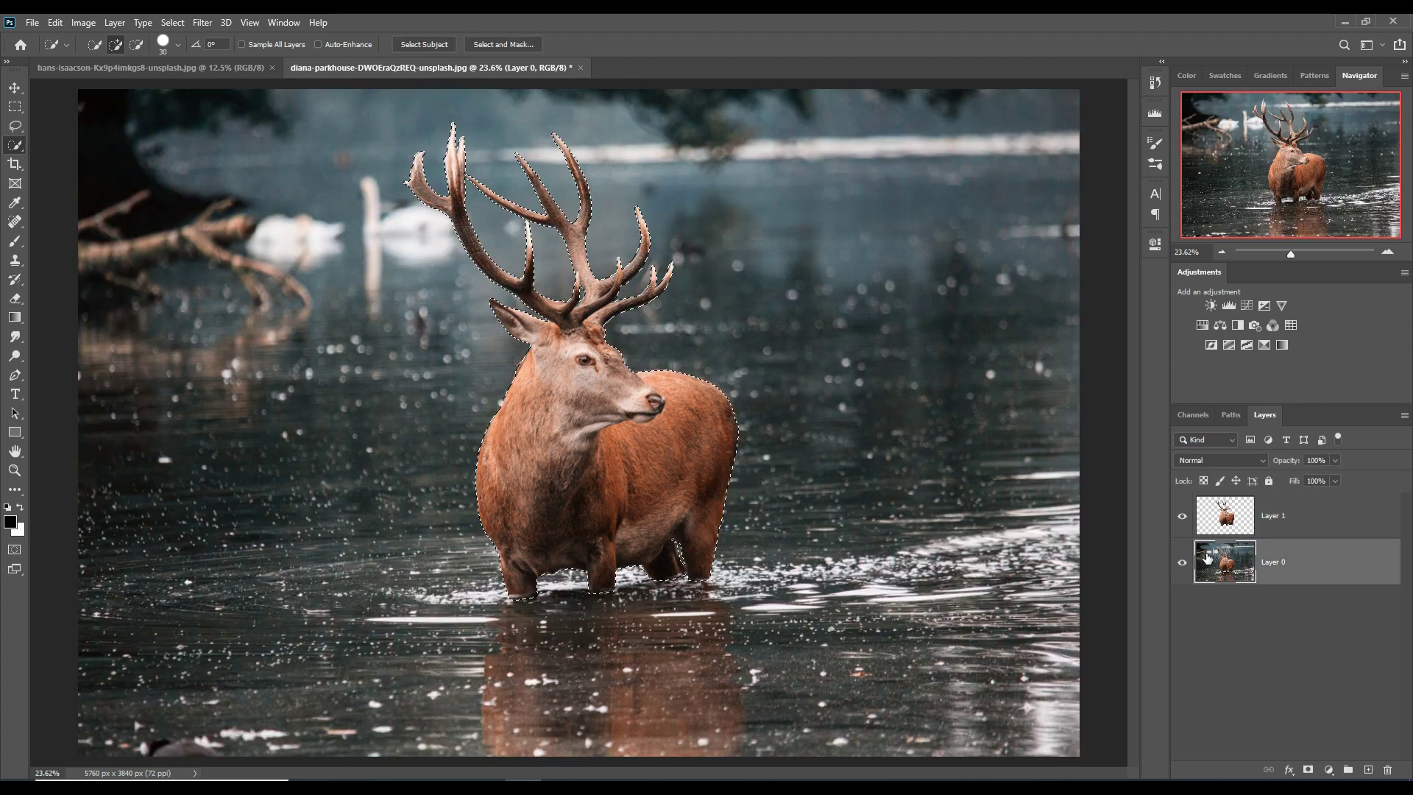
click(1182, 516)
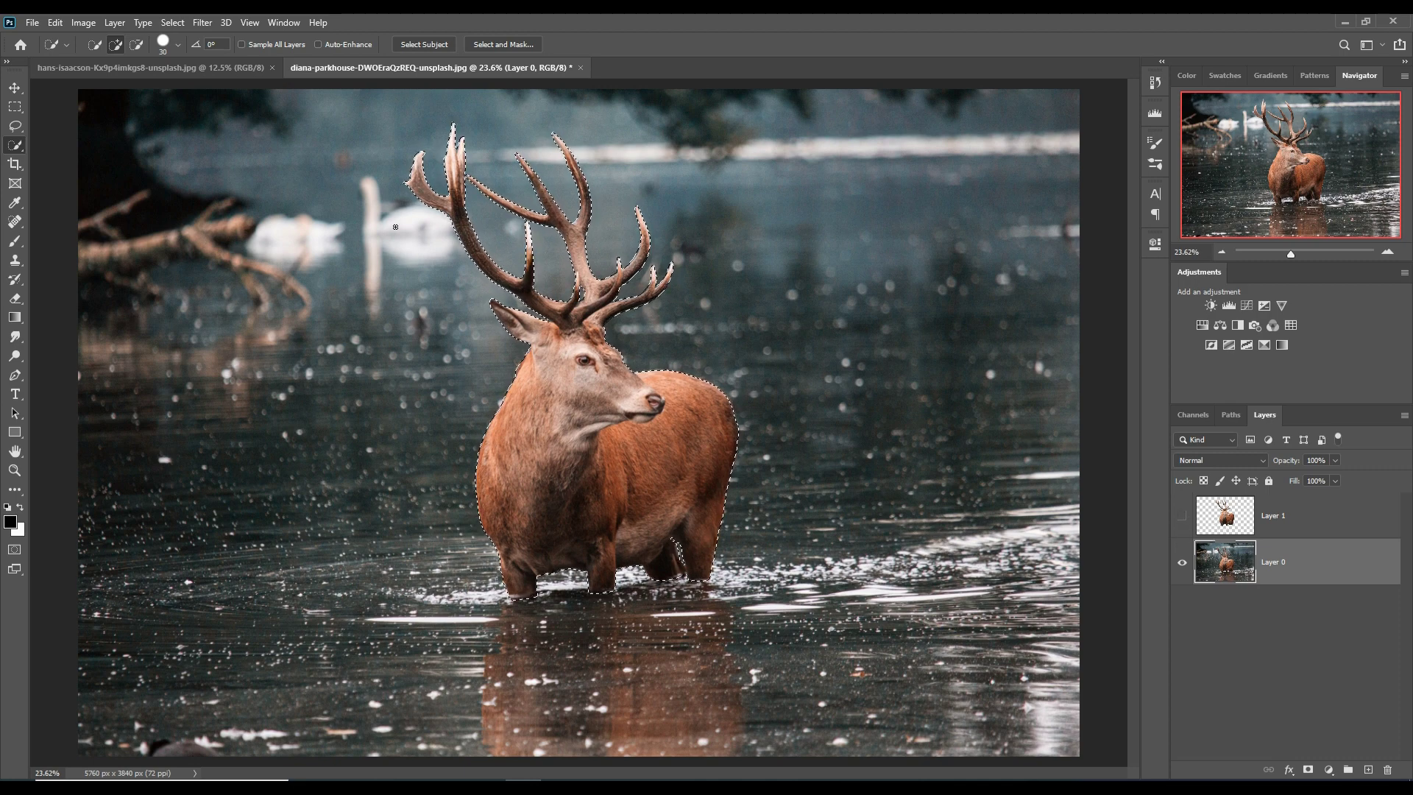
click(55, 22)
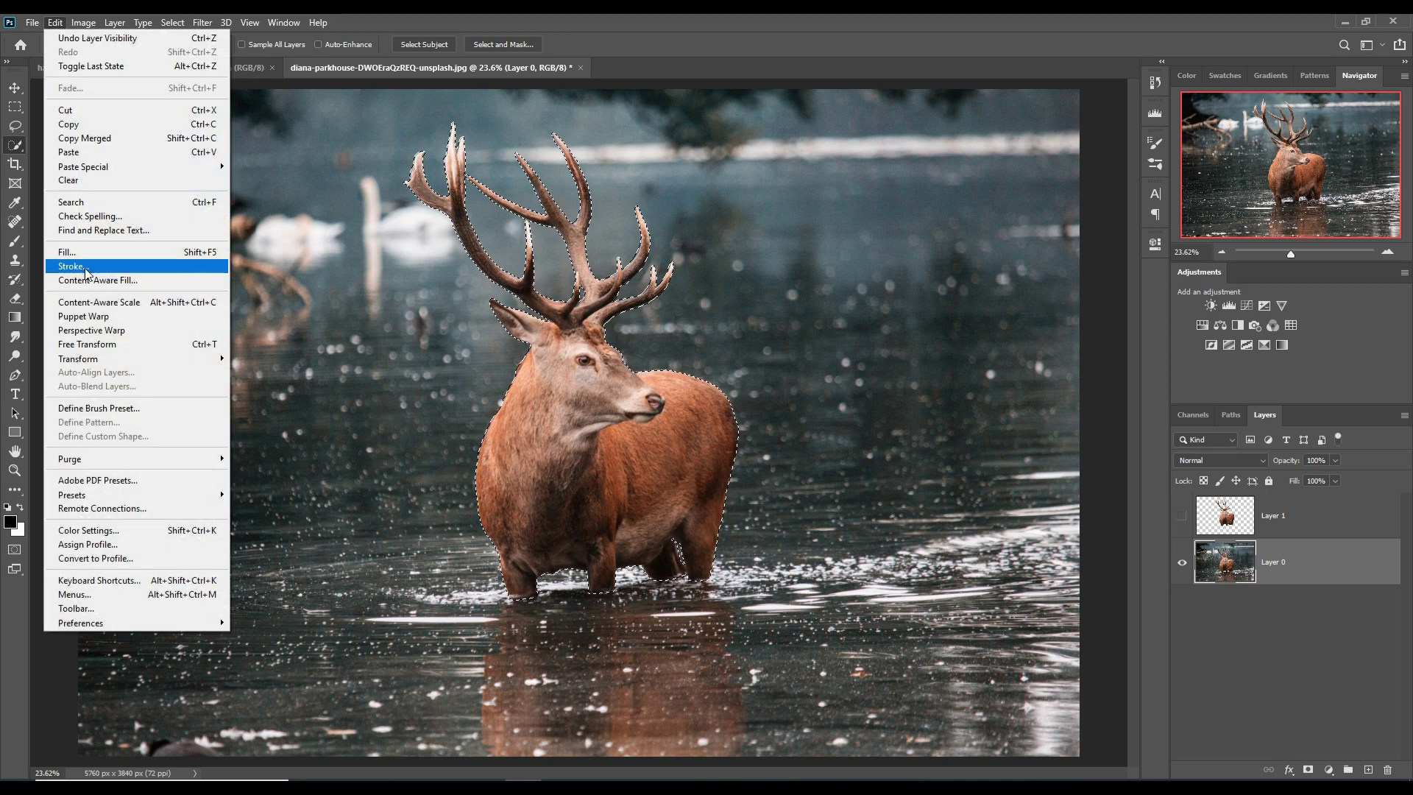
click(86, 266)
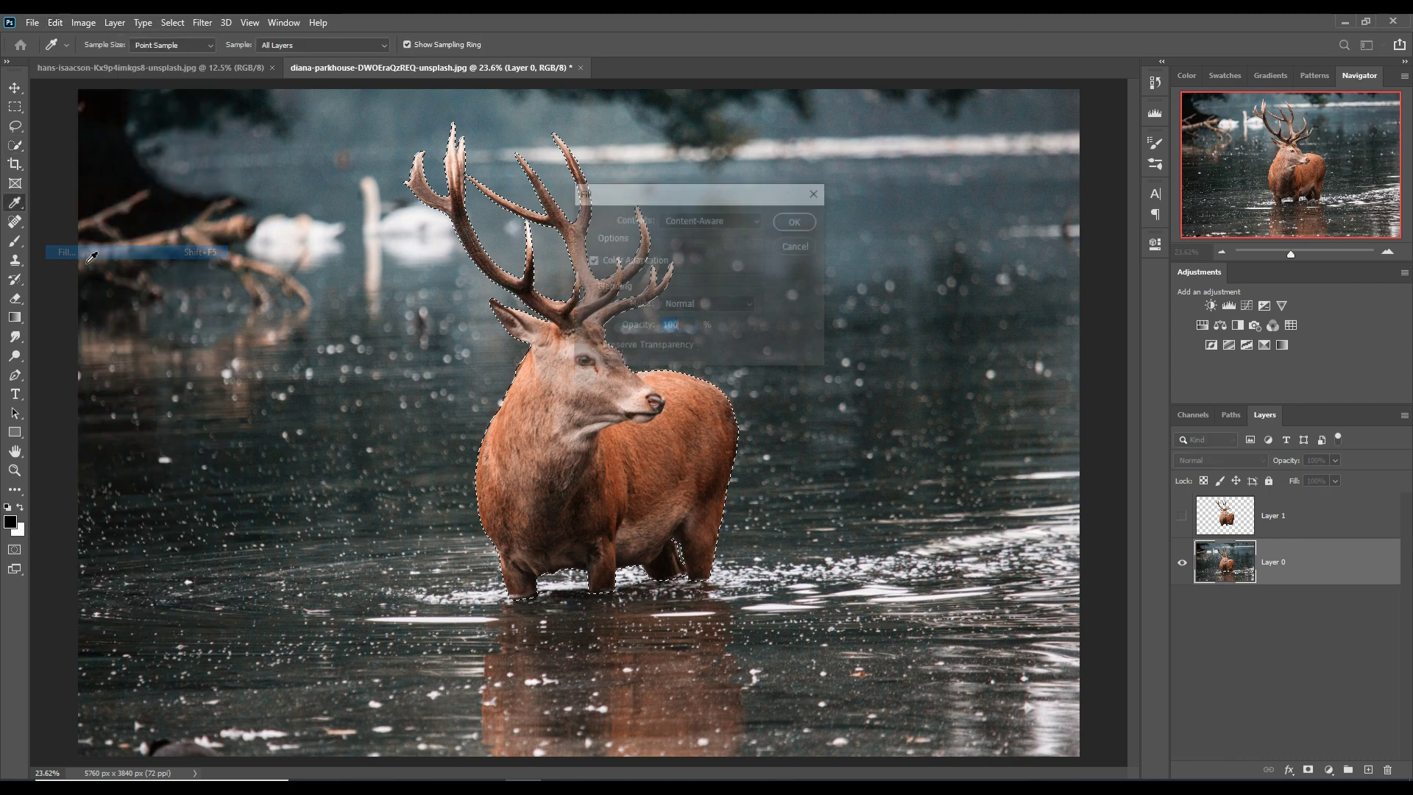
click(795, 222)
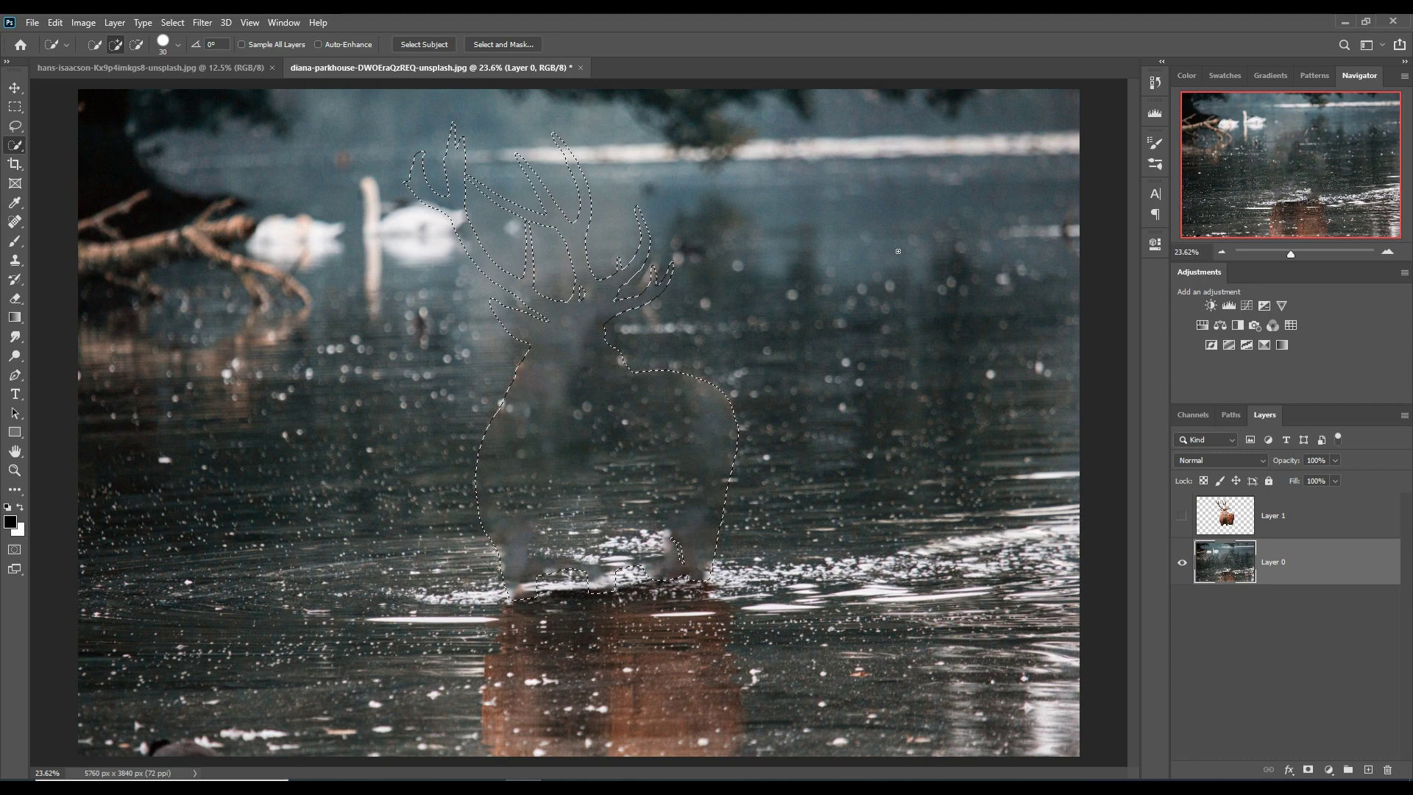
click(172, 22)
click(178, 53)
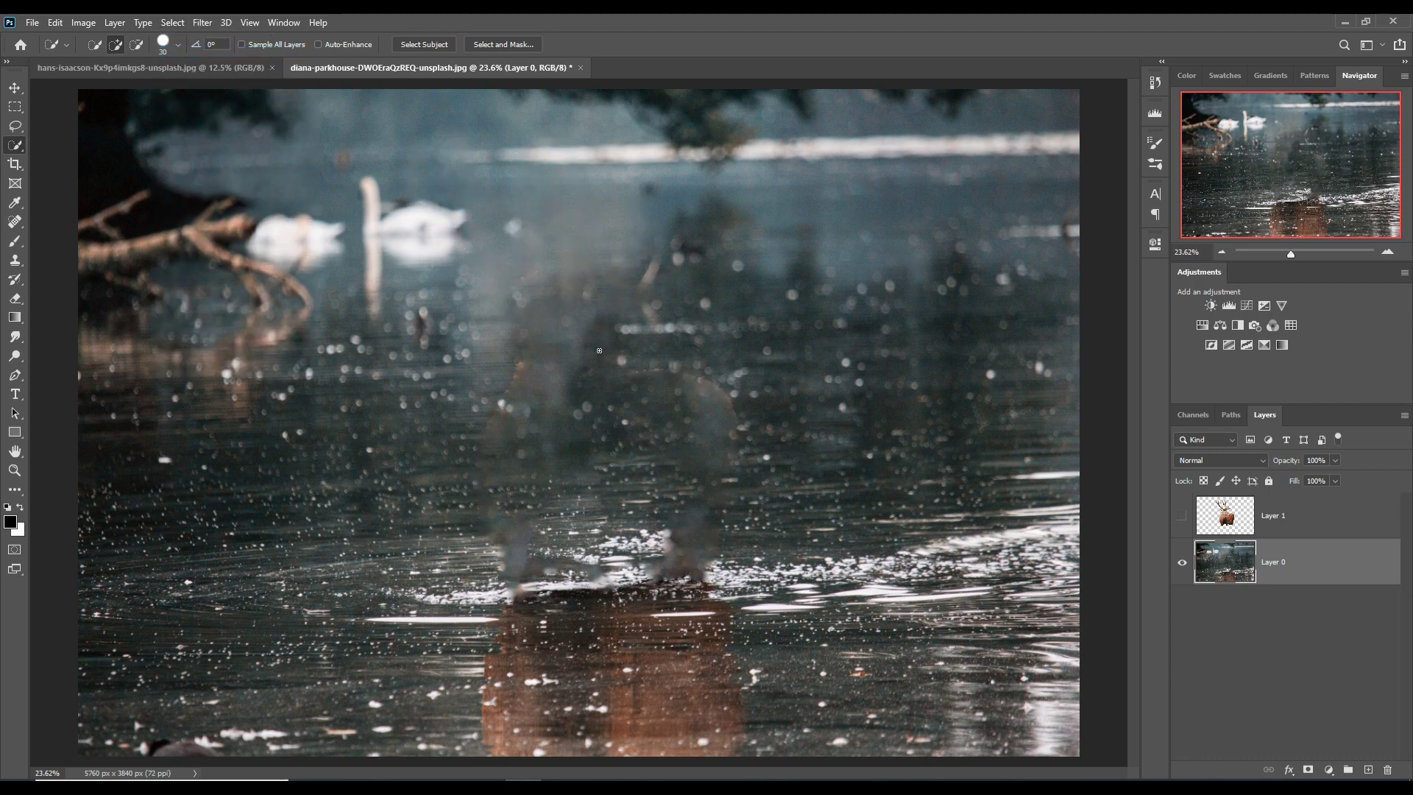
Lasso the leftover antler smudges and Content-Aware fill them from the surrounding water
click(15, 126)
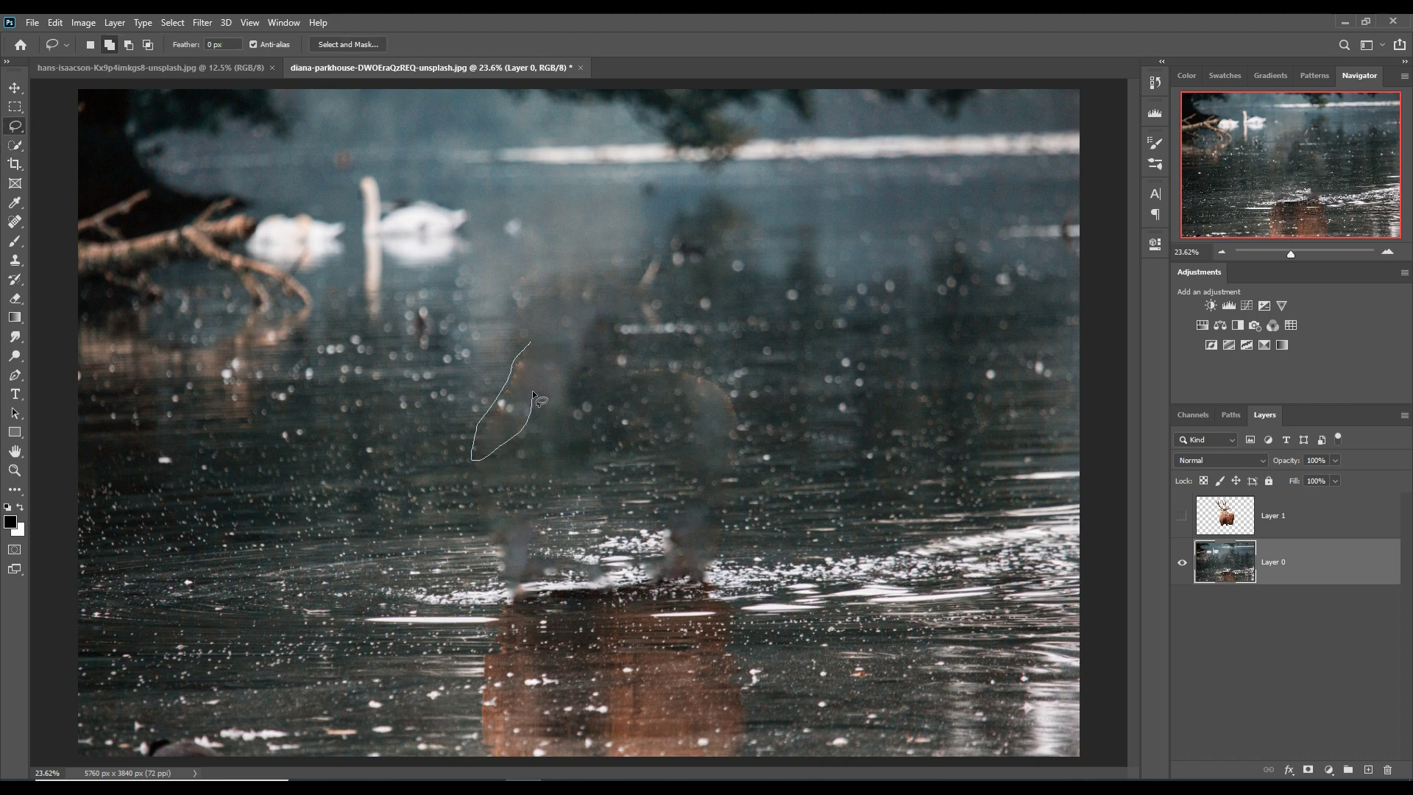
drag(533, 395, 532, 343)
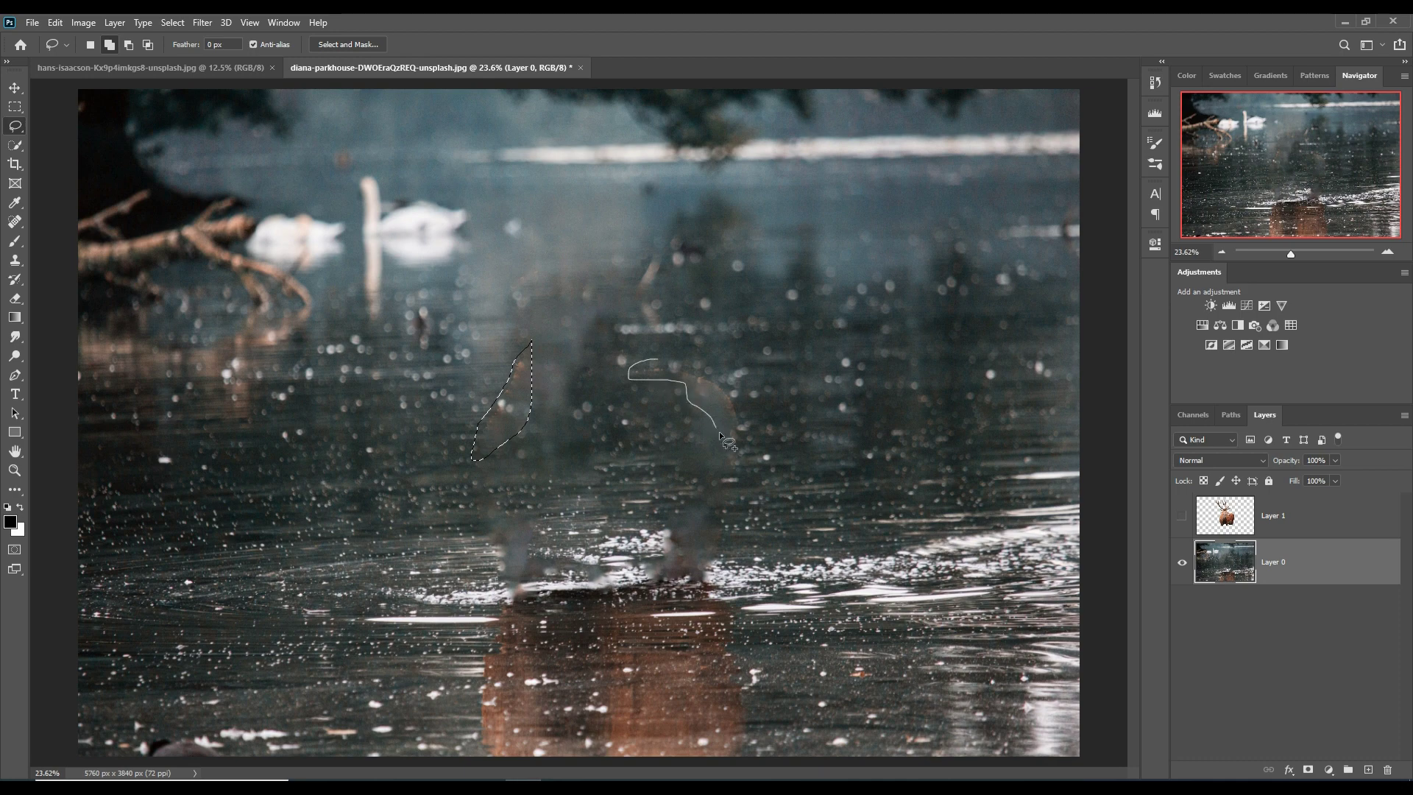
drag(662, 363, 632, 371)
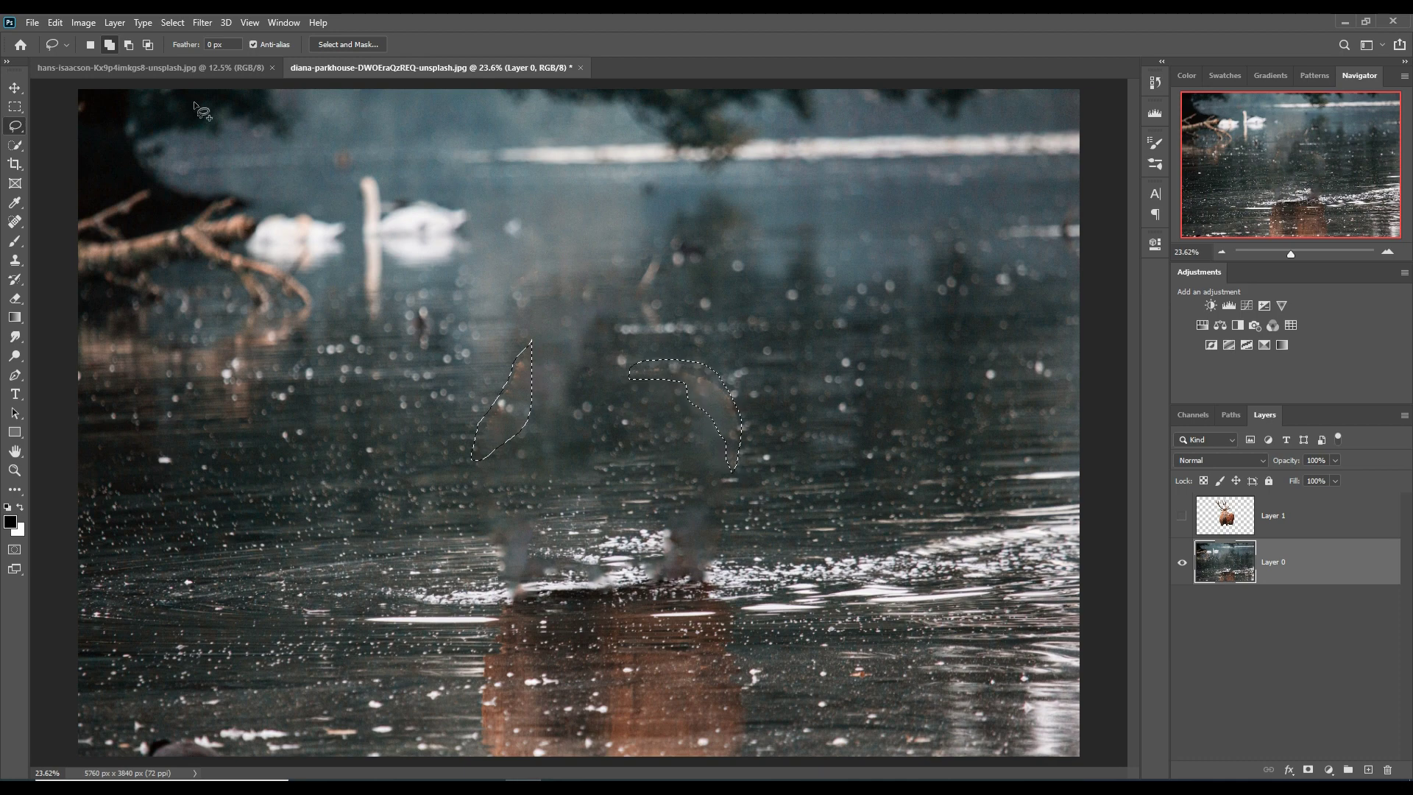
click(56, 22)
click(88, 253)
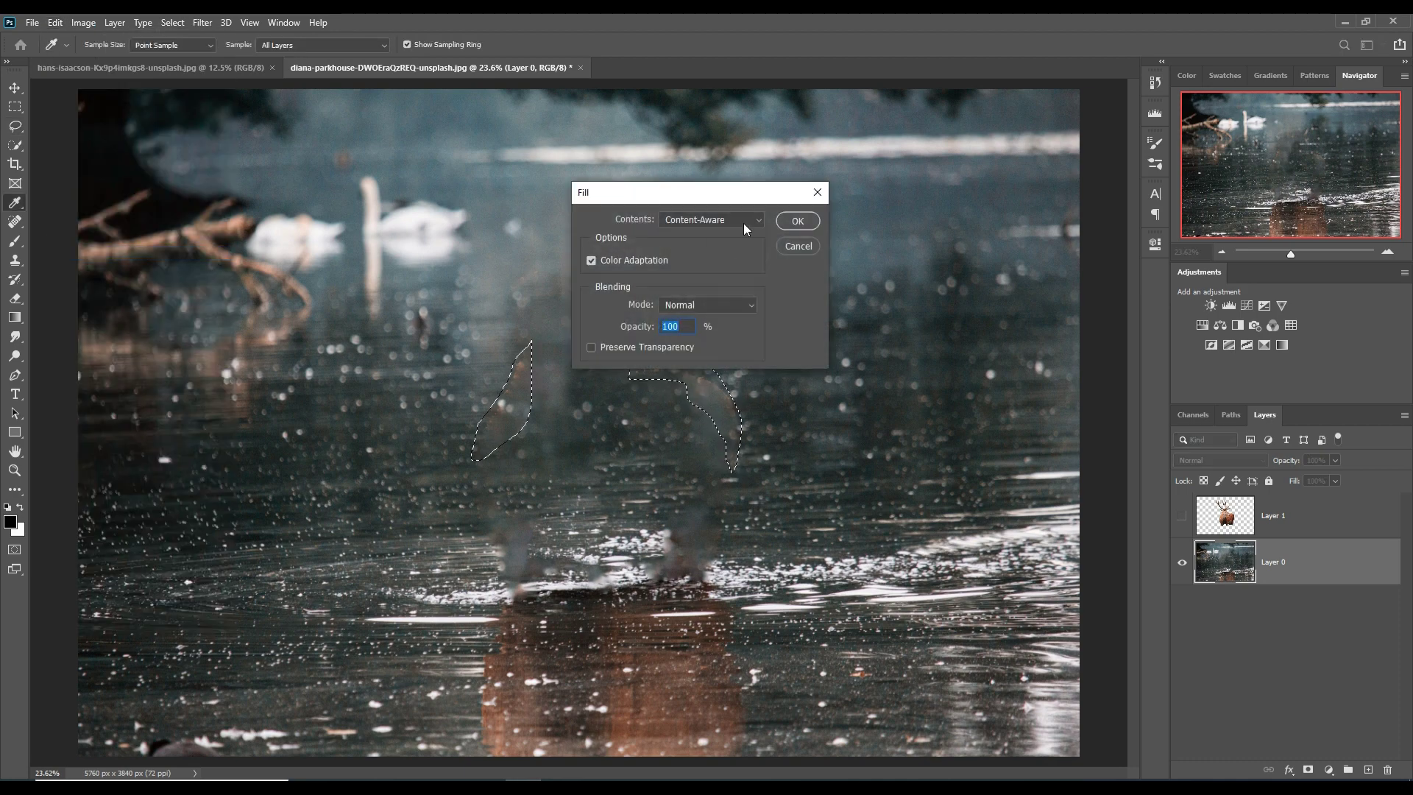
click(796, 221)
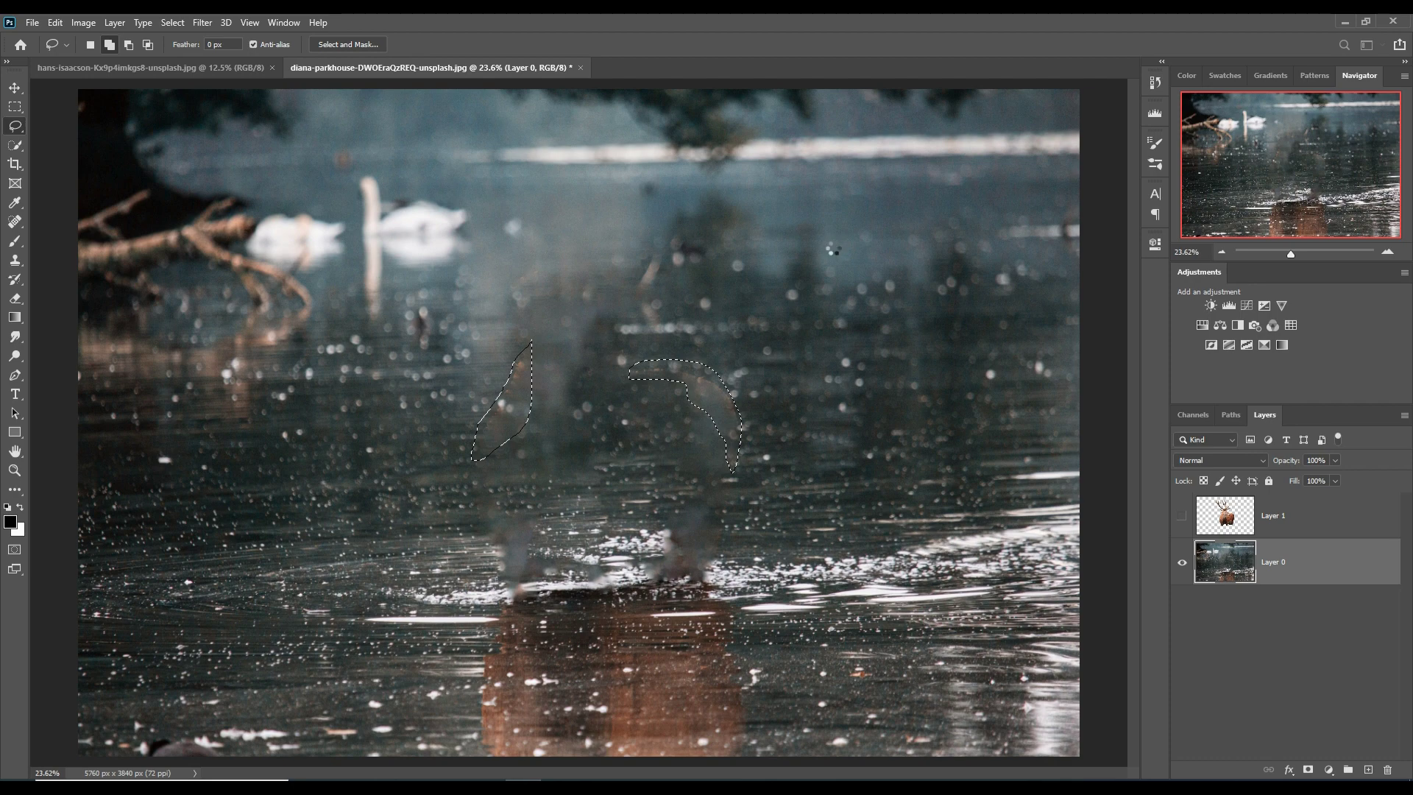
click(173, 22)
click(193, 48)
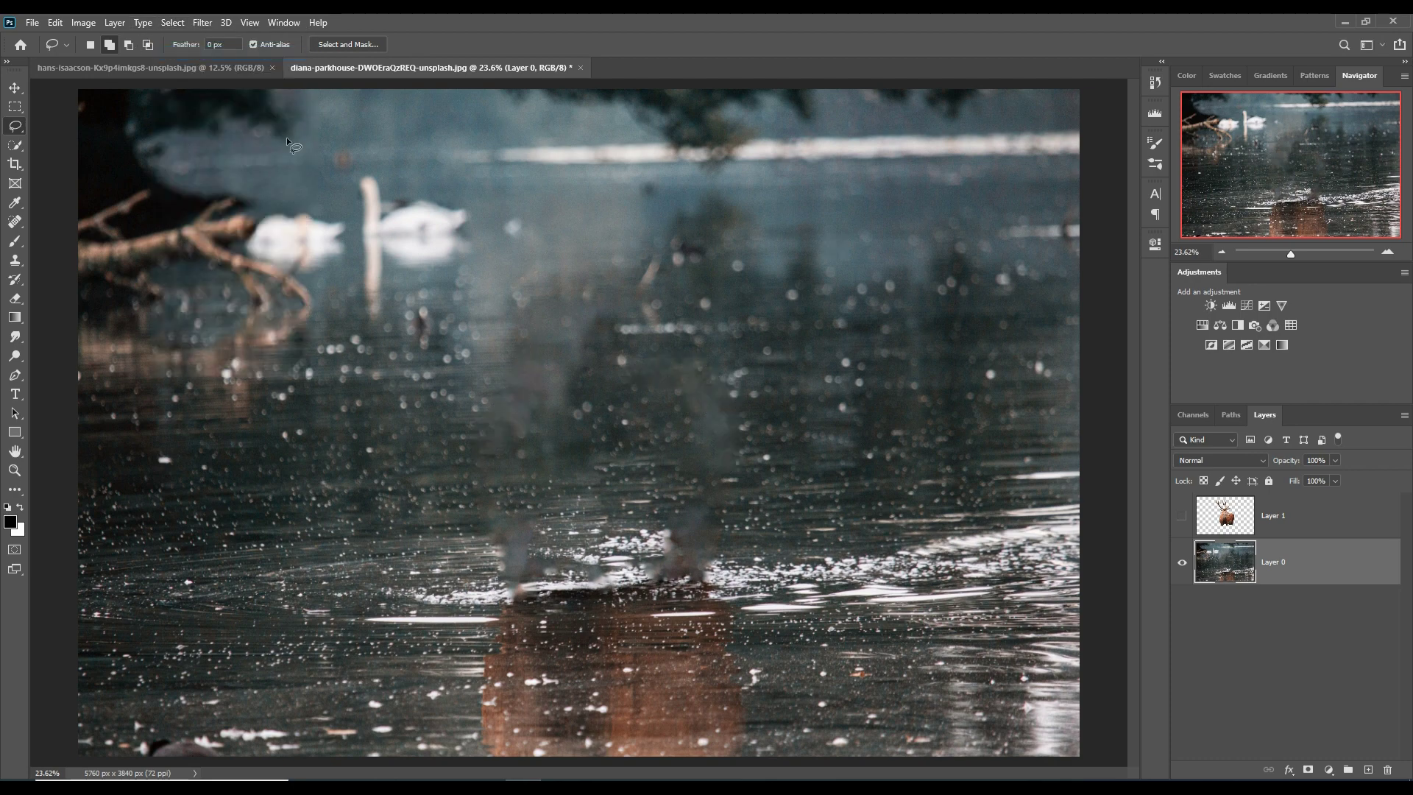
click(15, 88)
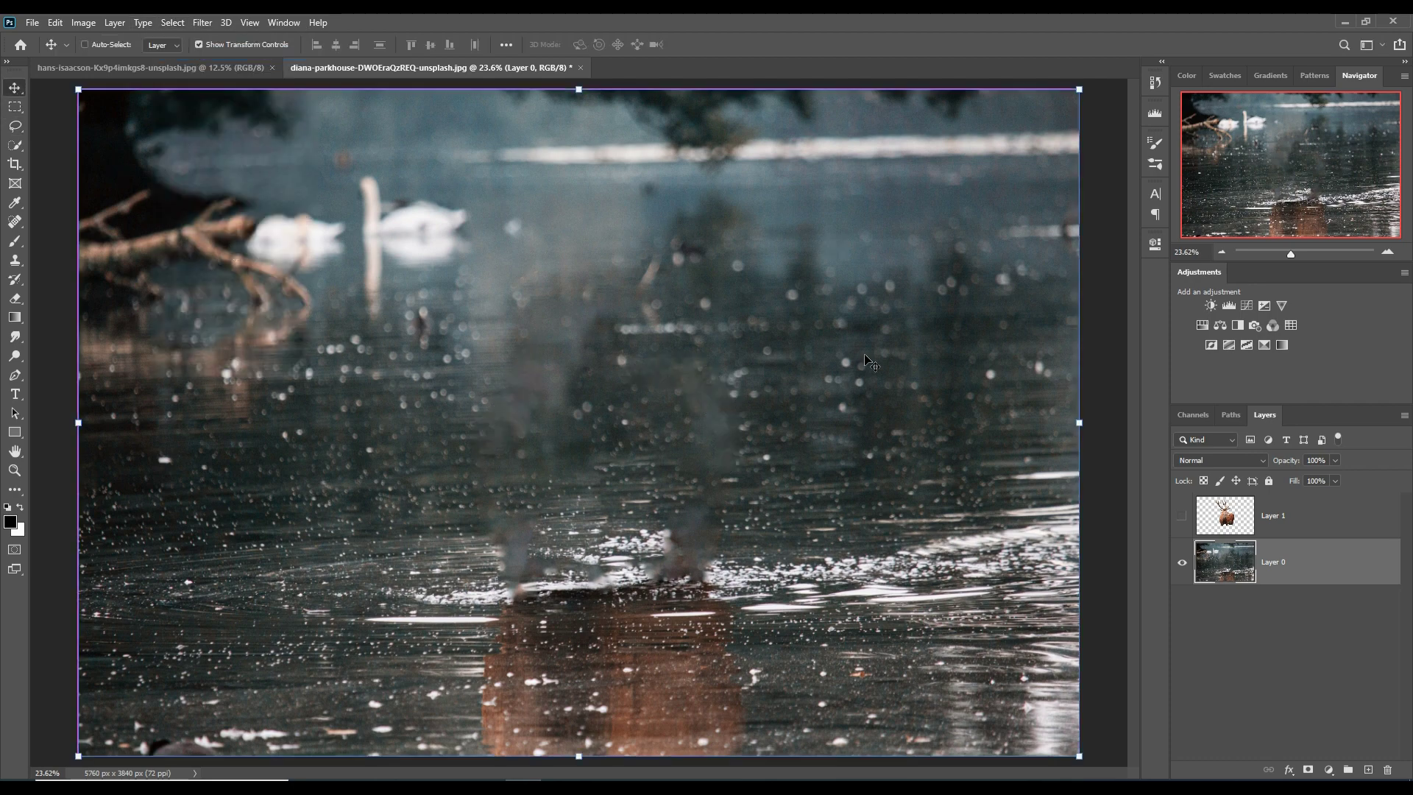
Keep the deer layer hidden, then create and close an unwanted 3264 x 2448 document
key(ctrl+minus)
key(ctrl+minus)
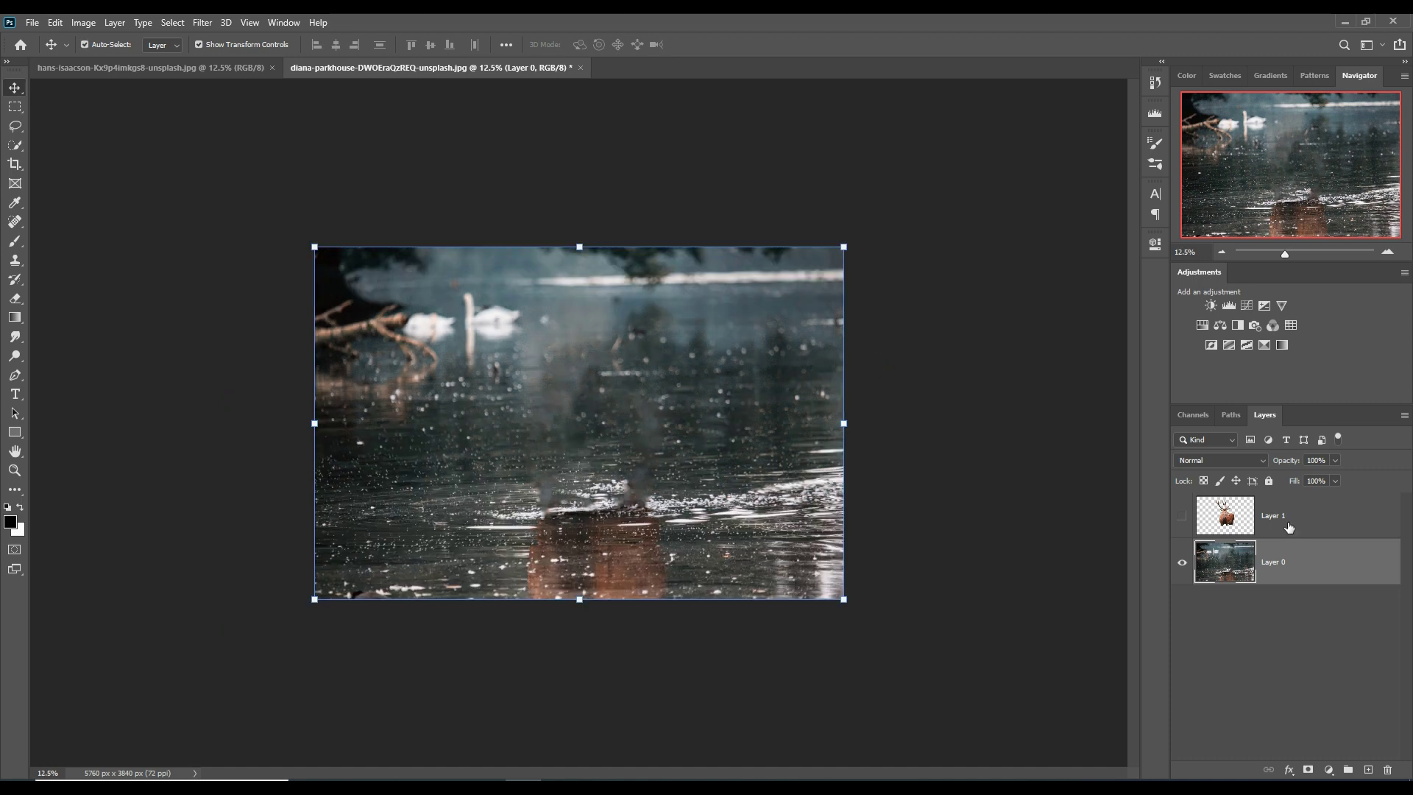
click(1182, 516)
click(1185, 517)
click(1185, 516)
click(32, 22)
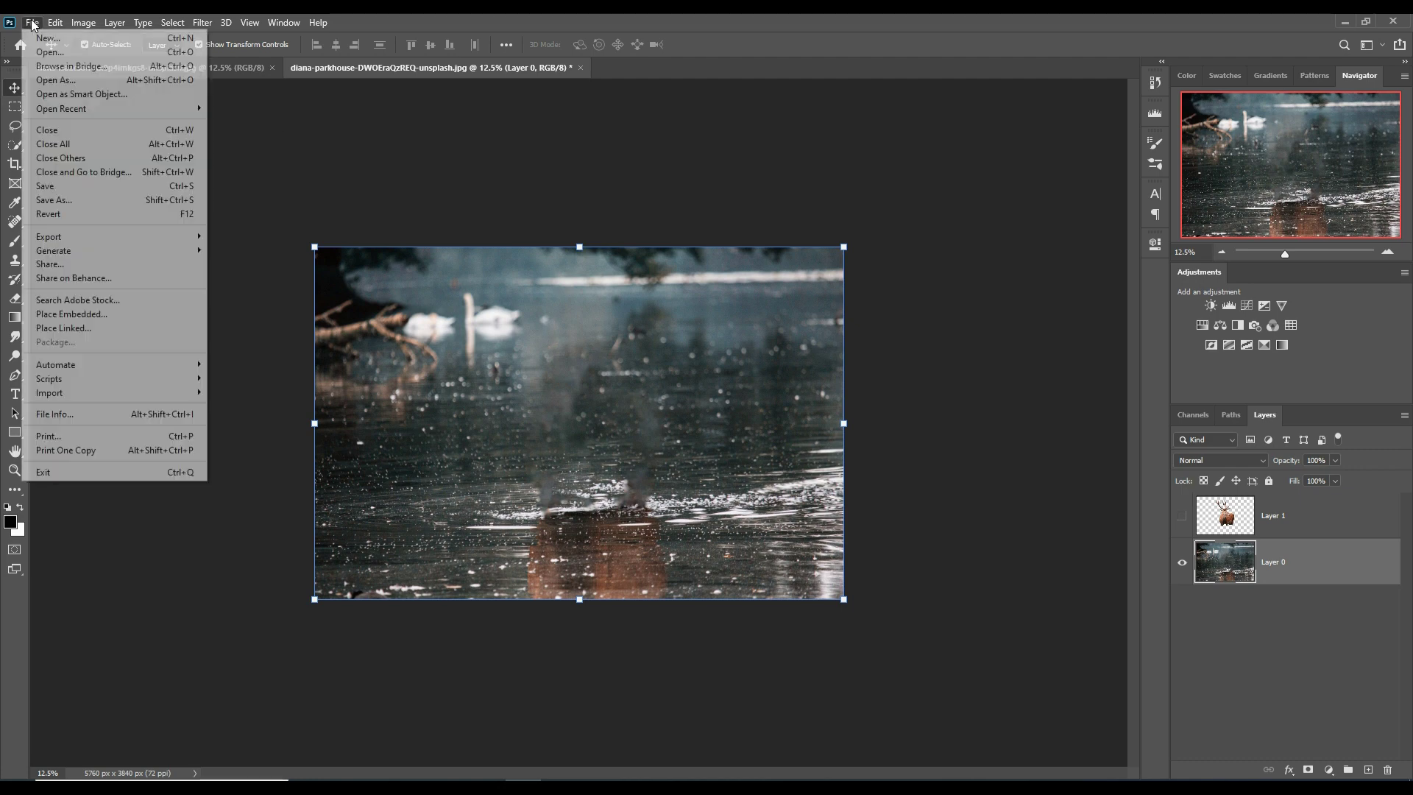
click(44, 36)
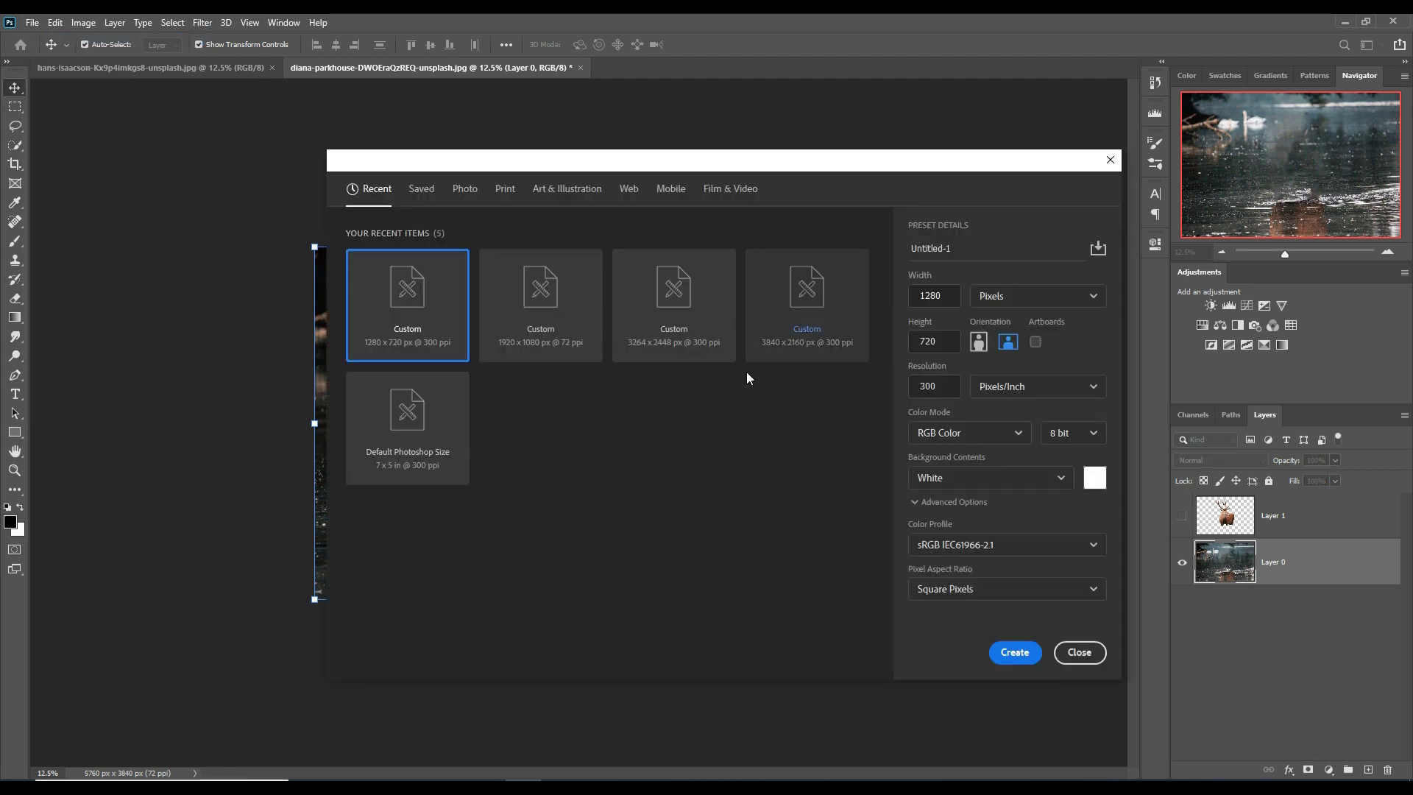
click(674, 295)
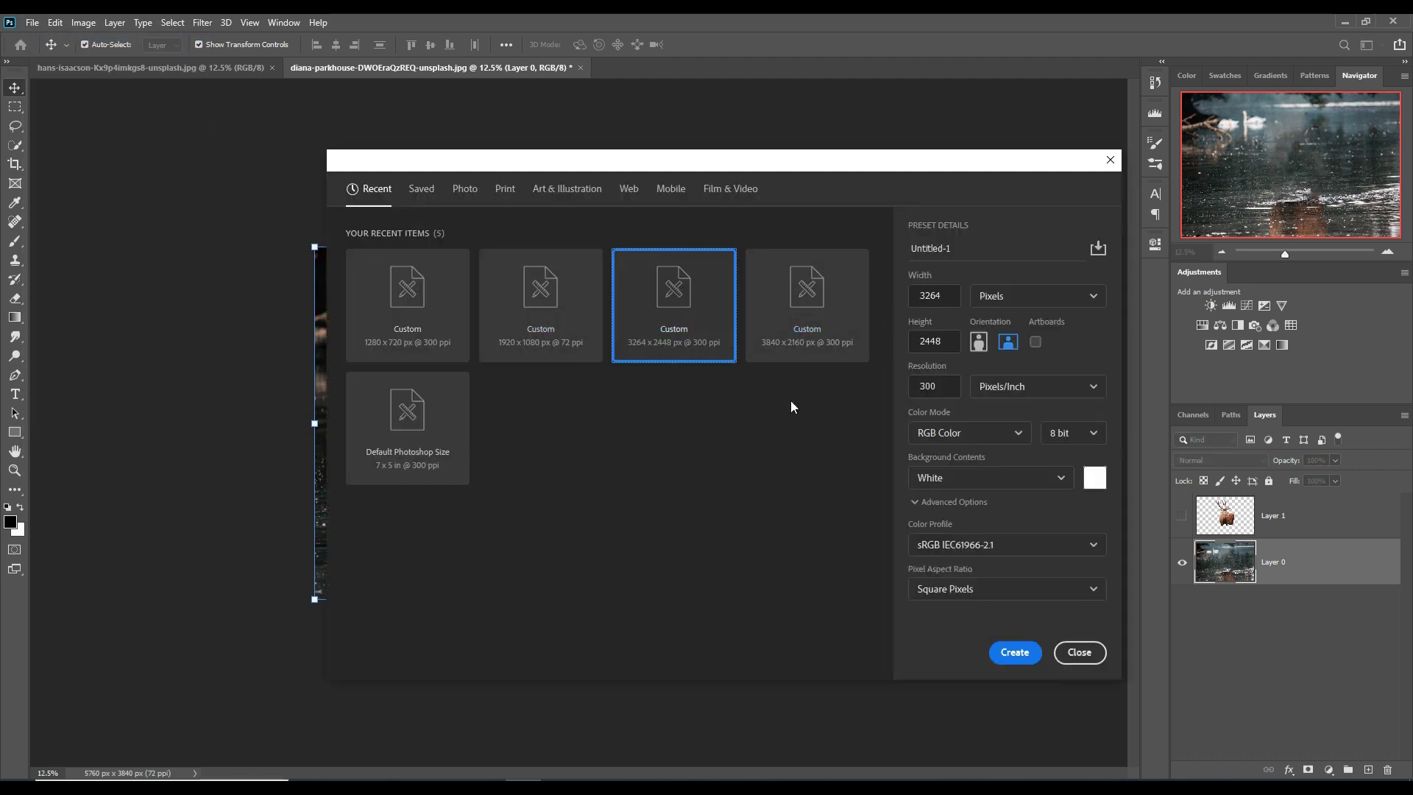
click(1014, 652)
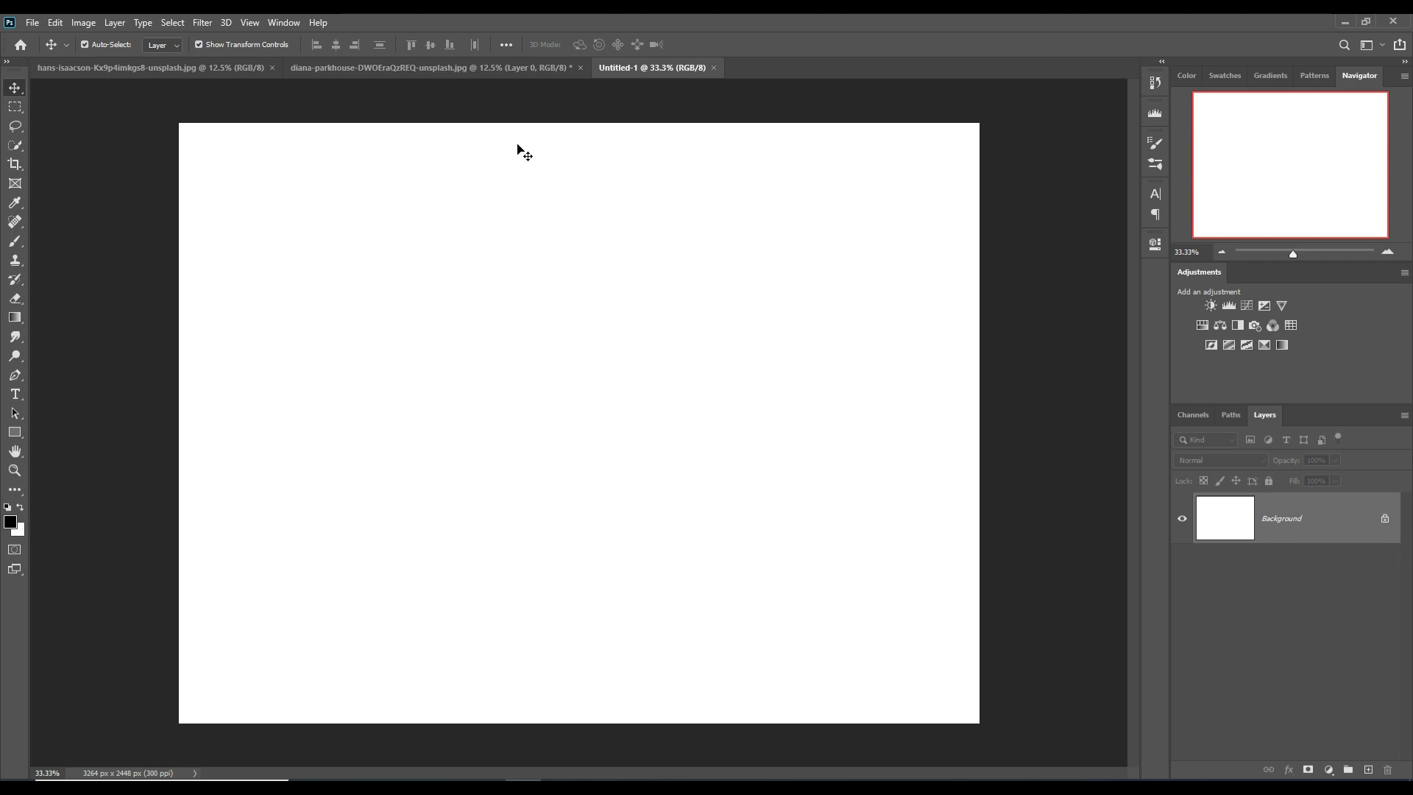
click(714, 68)
Create a blank 3840 x 2160 document and switch to the marsh landscape photo
click(33, 22)
click(44, 36)
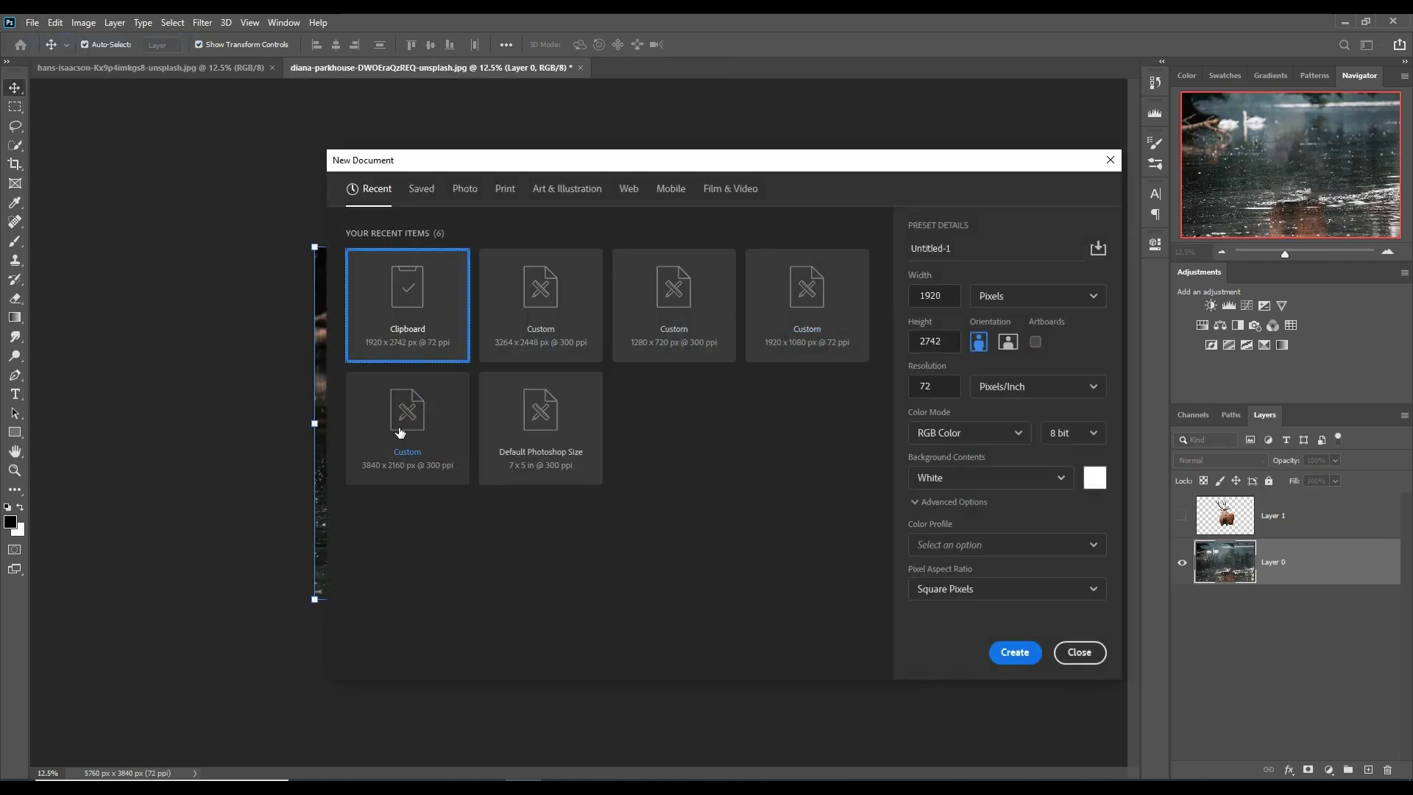
click(399, 432)
click(1013, 652)
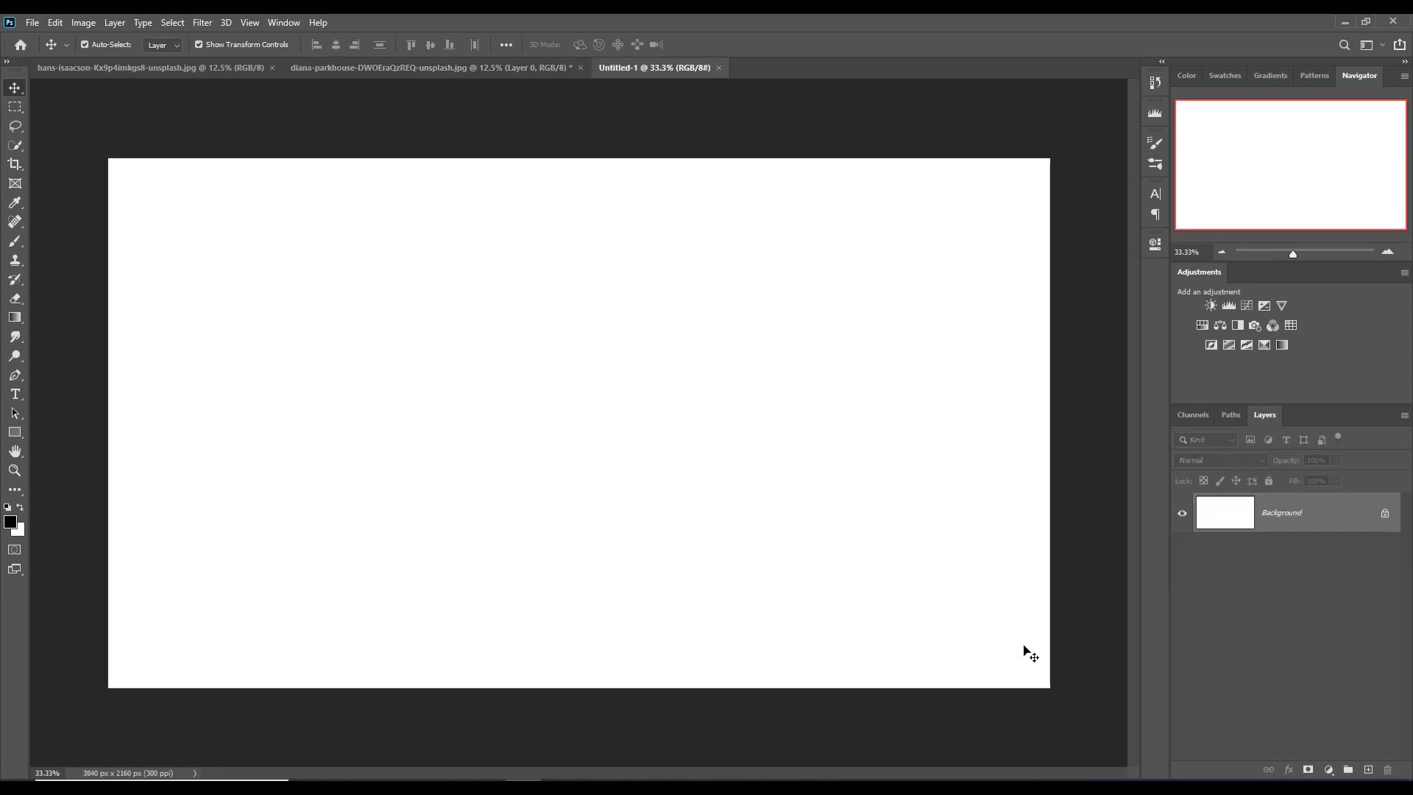
click(208, 66)
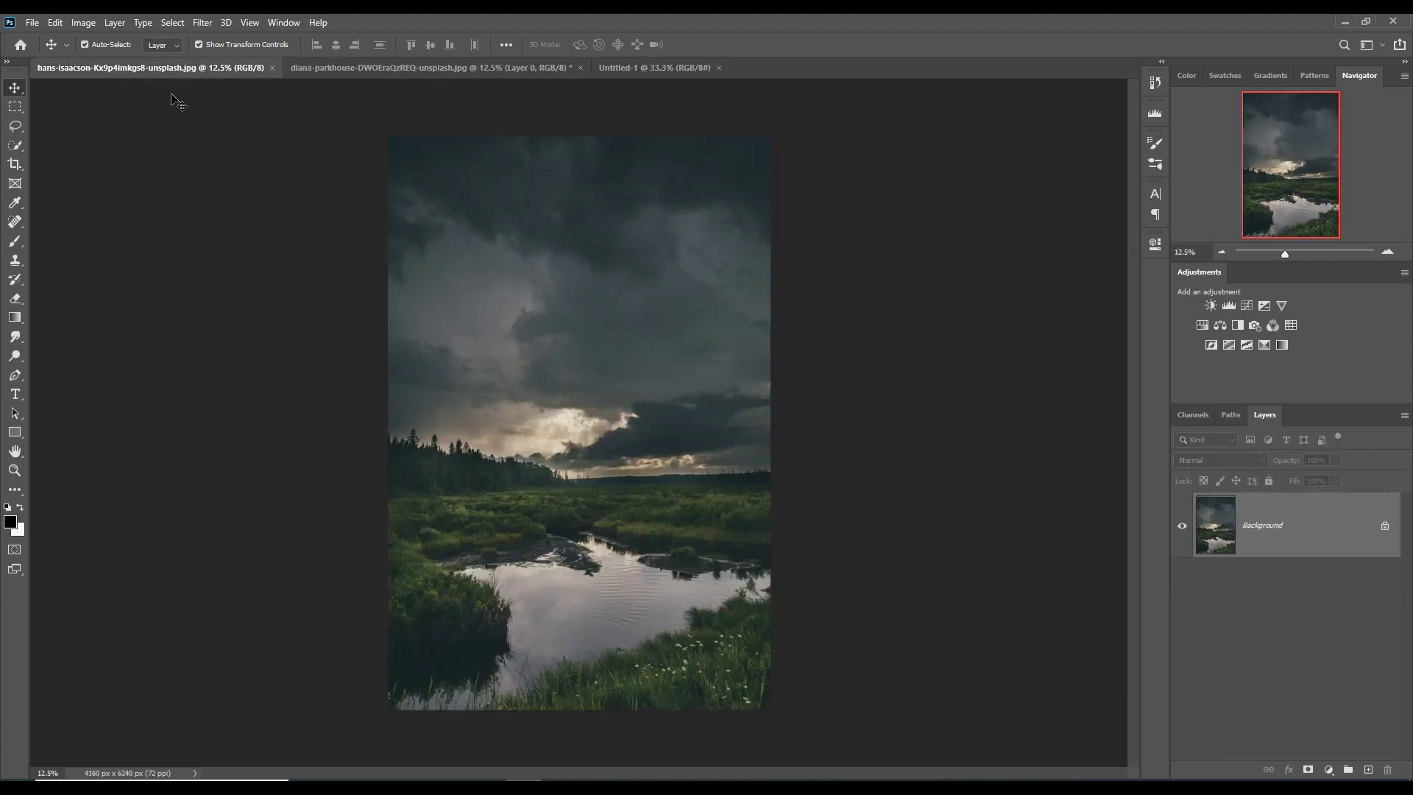
Drag the marsh landscape into the new document, positioned to show meadow and water
mouse_move(169, 69)
mouse_down()
mouse_move(167, 129)
mouse_move(839, 159)
mouse_up()
mouse_move(806, 524)
mouse_down()
mouse_move(857, 508)
mouse_move(575, 461)
mouse_up()
click(995, 152)
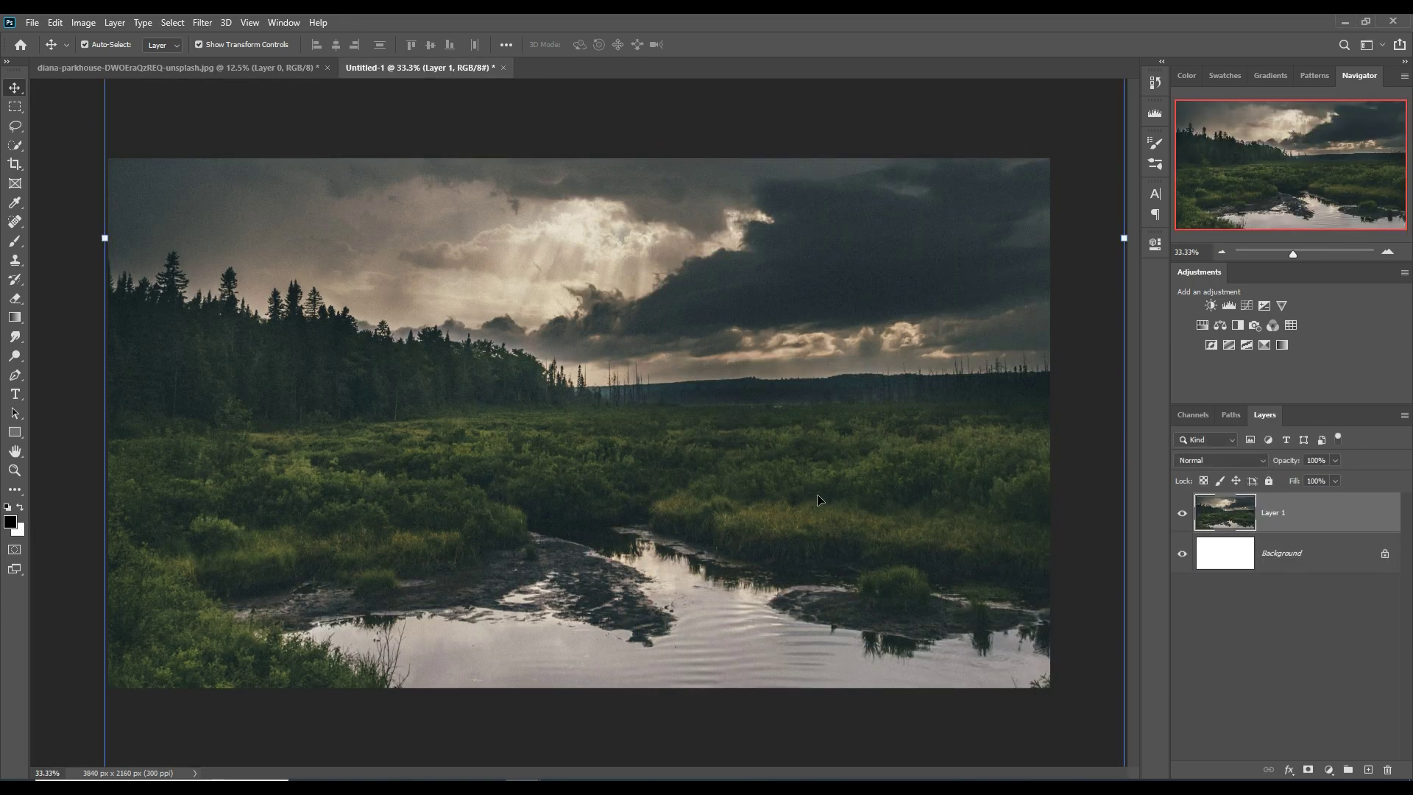
drag(817, 493, 788, 320)
drag(777, 391, 775, 385)
Scale the landscape to about 95% and shift it slightly down and left
key(ctrl+plus)
key(ctrl+minus)
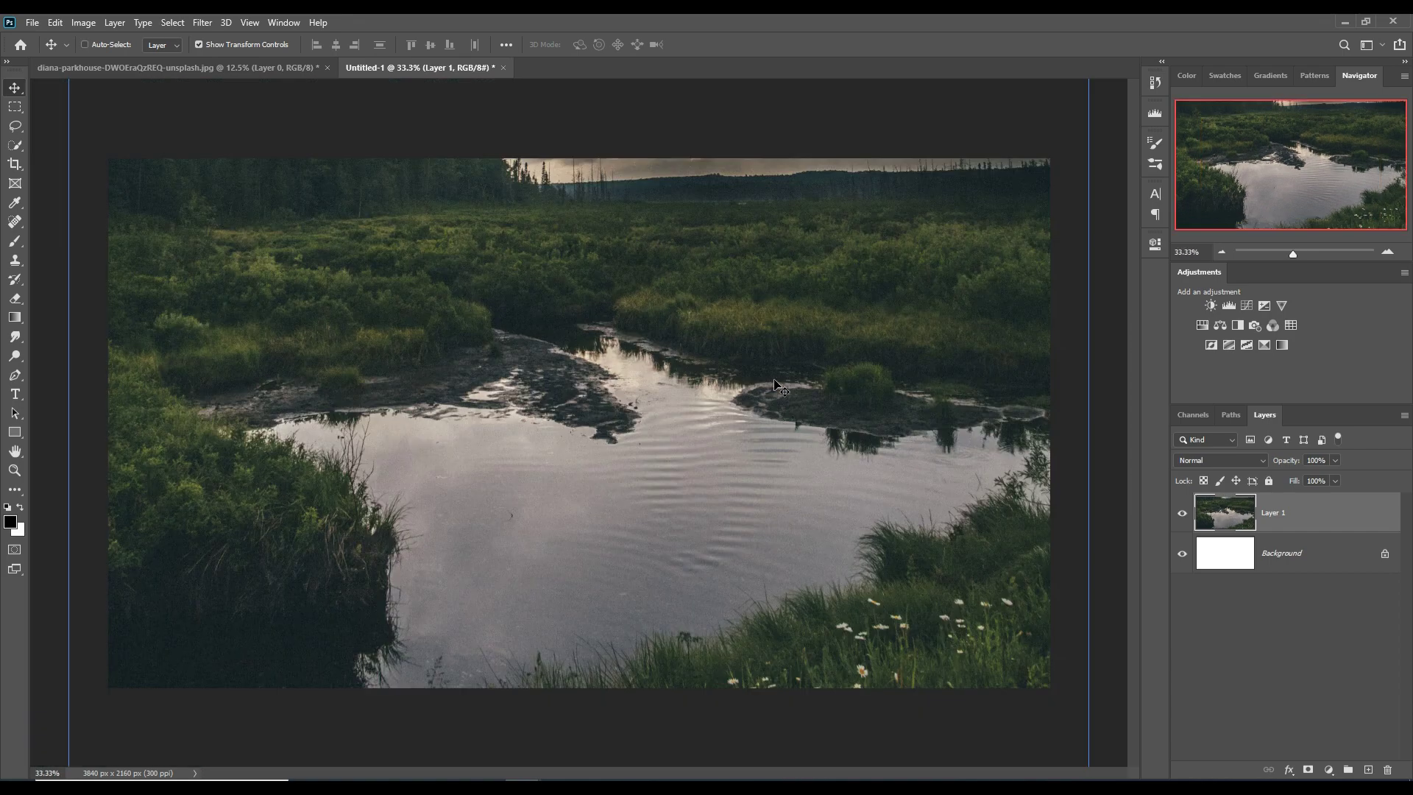
key(ctrl+minus)
key(ctrl+minus)
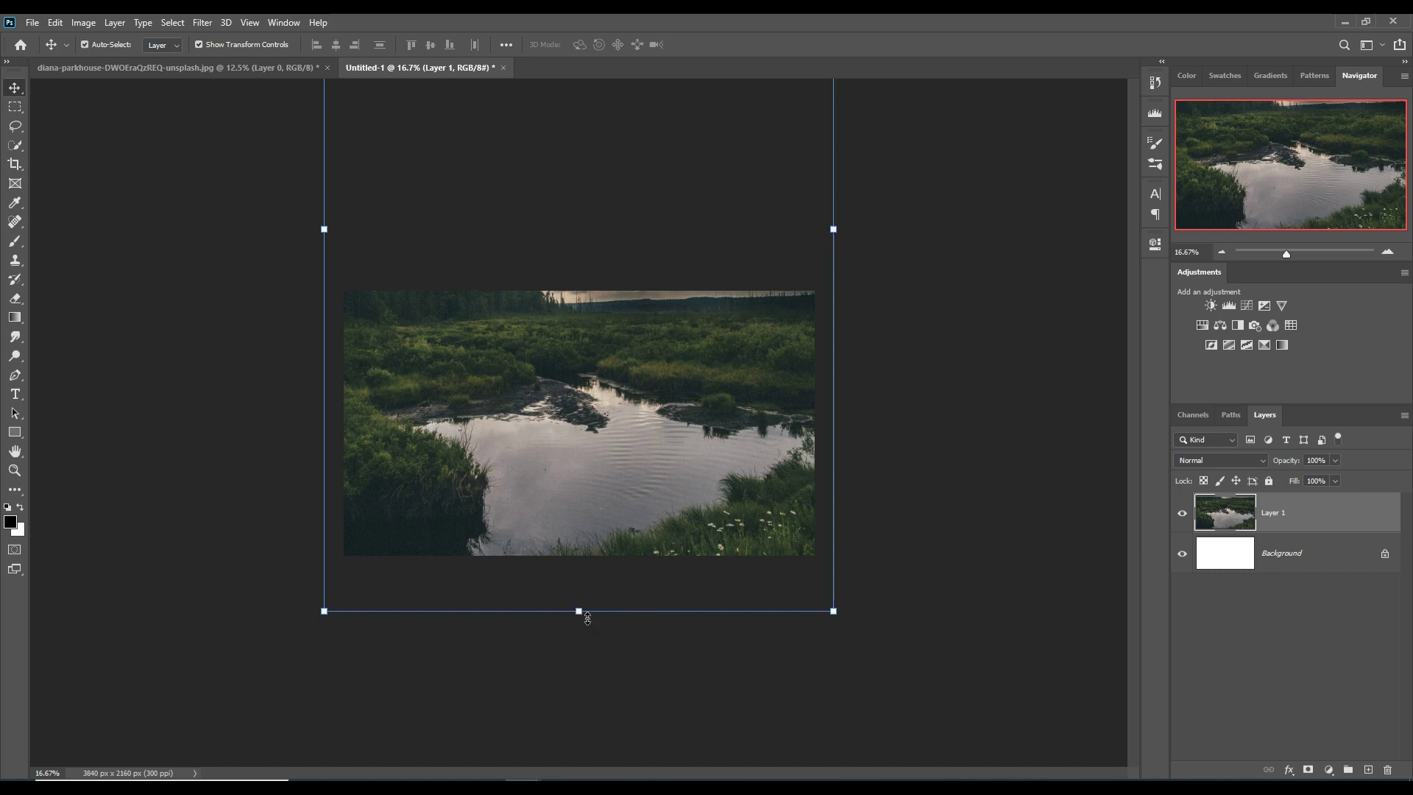
drag(587, 618, 580, 573)
drag(637, 364, 634, 414)
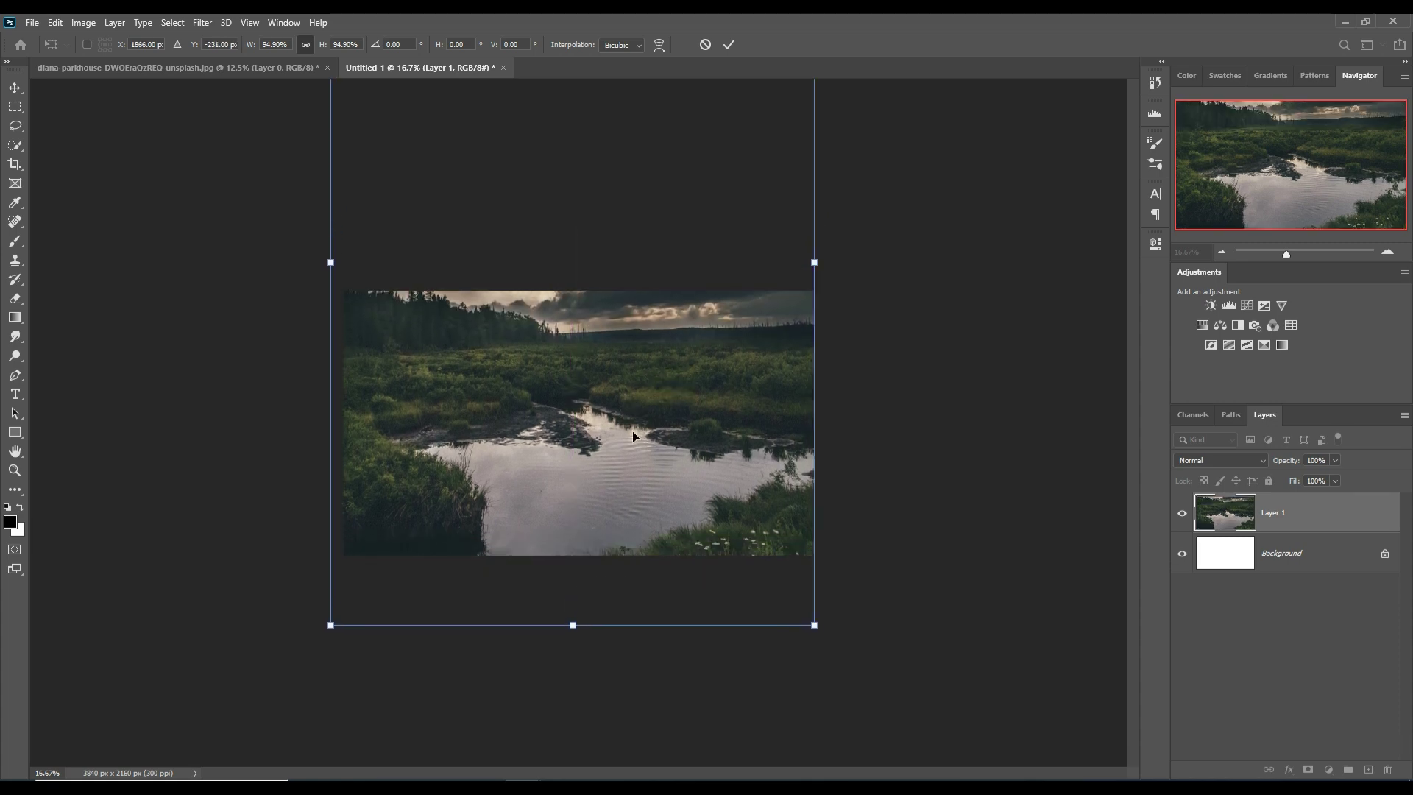
click(736, 44)
Copy the swan water photo into the composite as a new layer
click(169, 70)
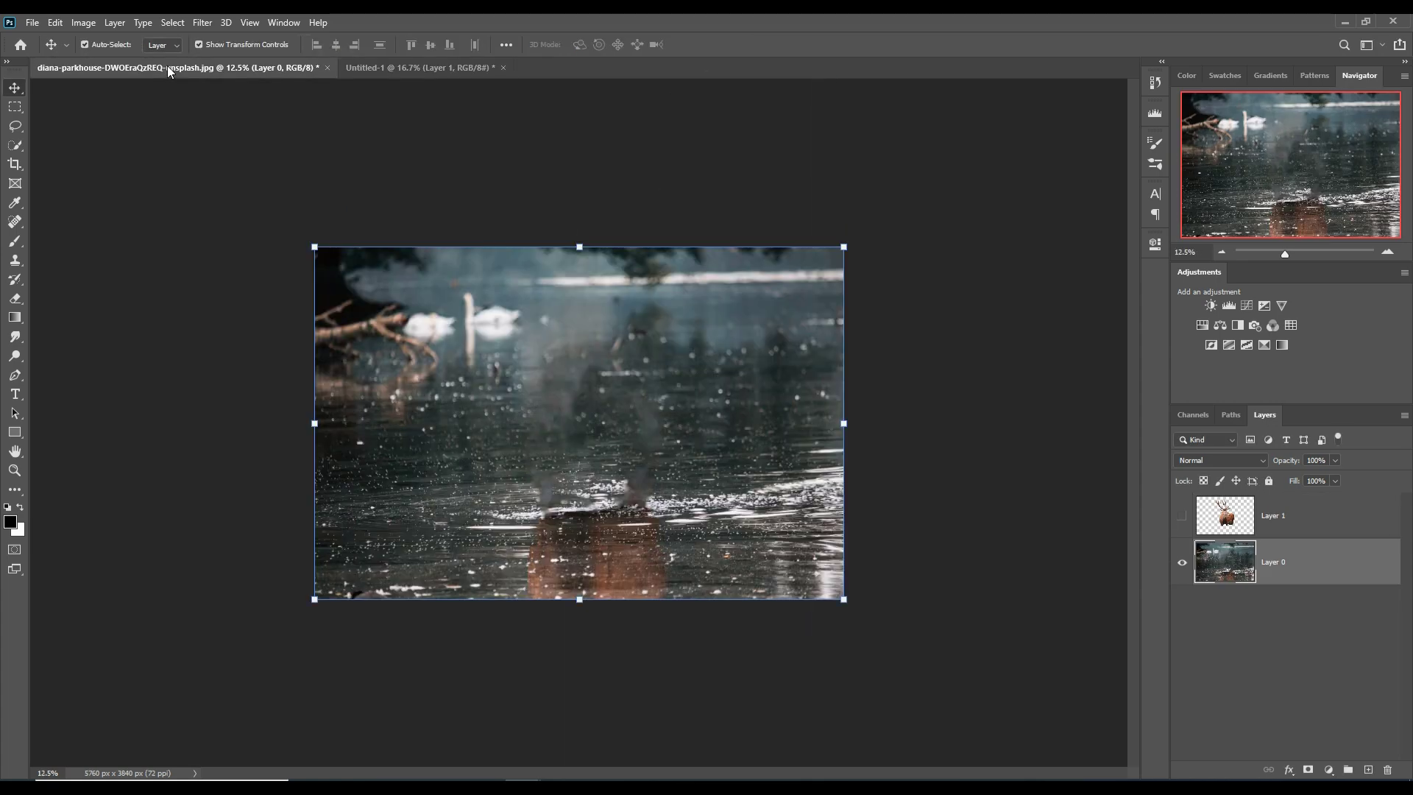
drag(229, 77, 282, 193)
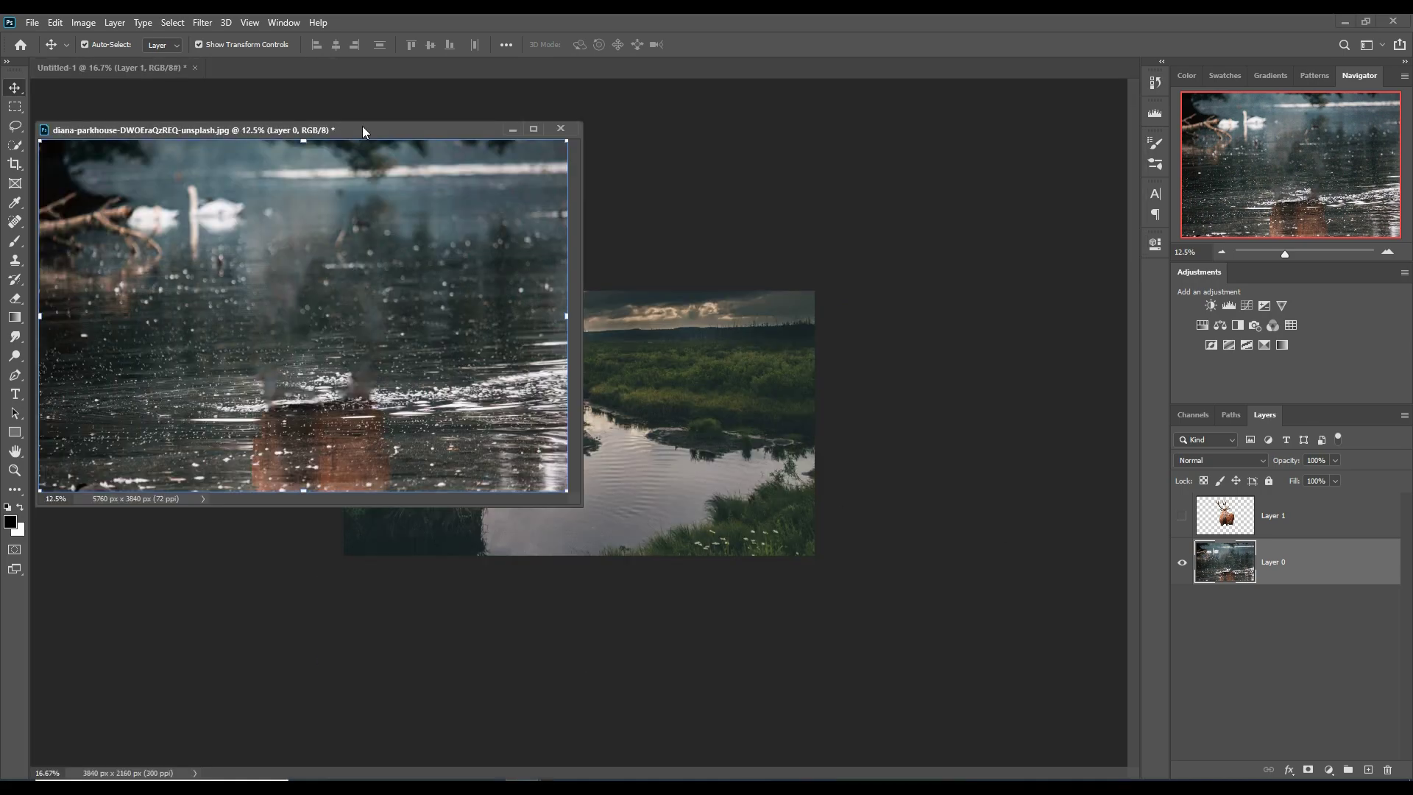
drag(363, 131, 1115, 251)
drag(1027, 486, 617, 465)
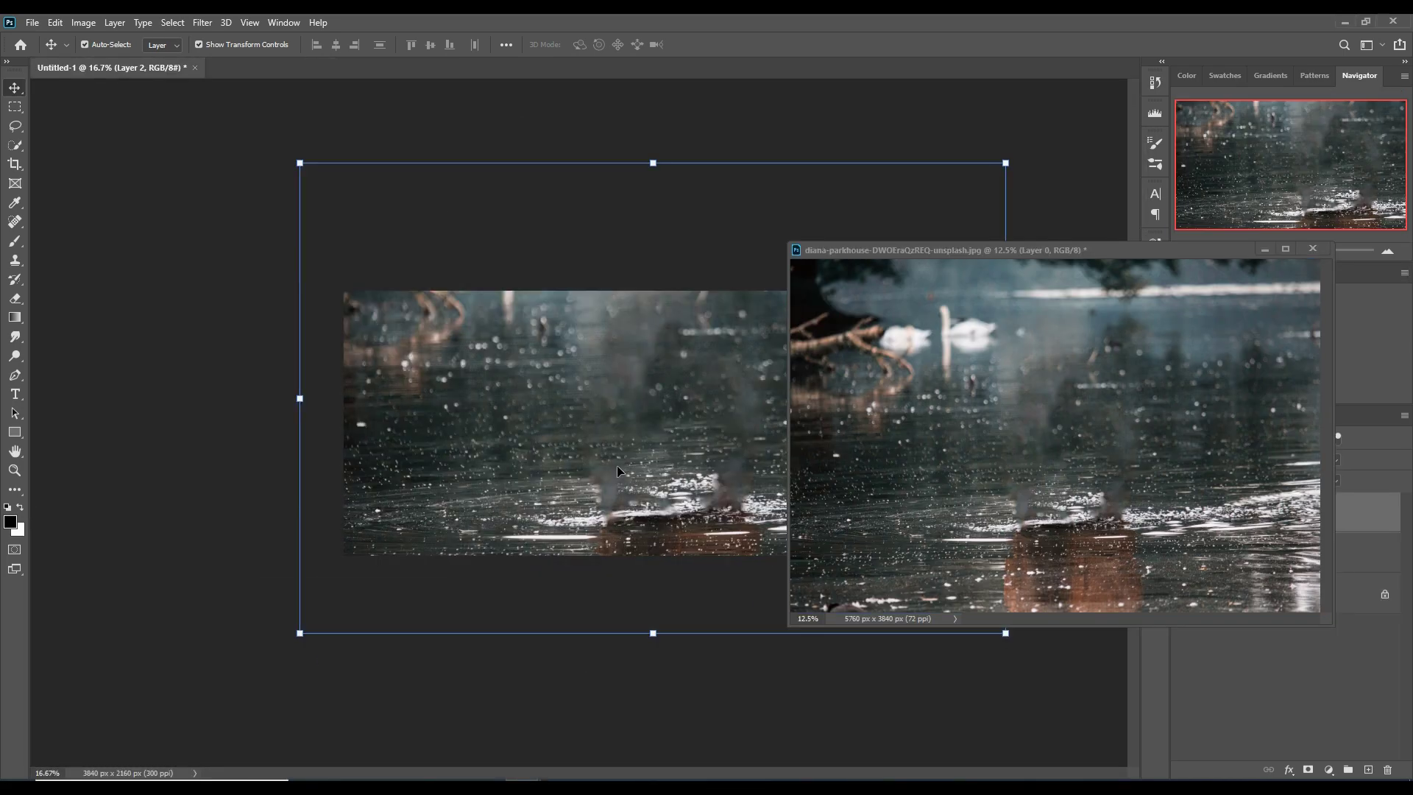
click(1264, 249)
Scale the swan layer to about 46% and centre it over the stream
drag(1006, 162, 616, 420)
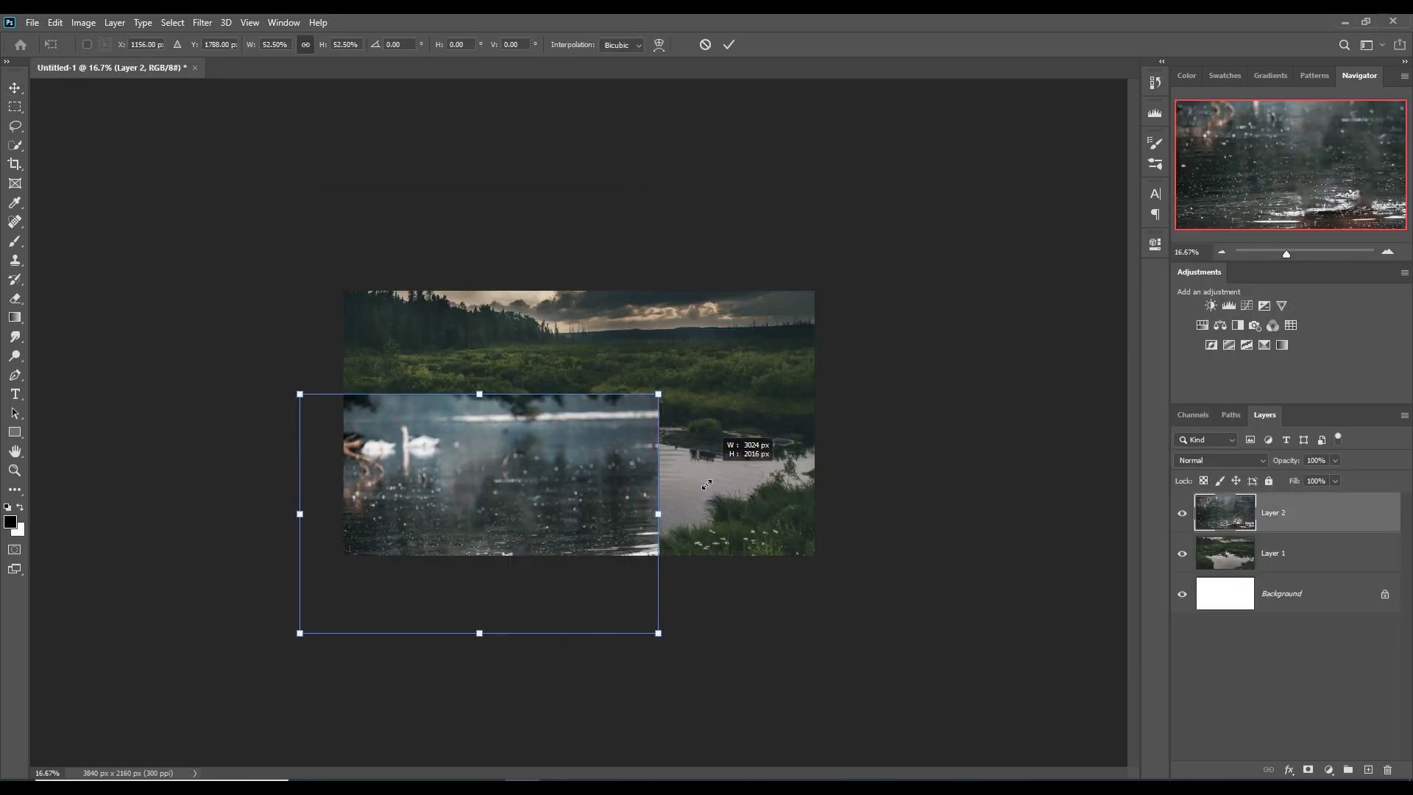
mouse_move(557, 499)
mouse_down()
mouse_move(678, 412)
mouse_move(680, 438)
mouse_up()
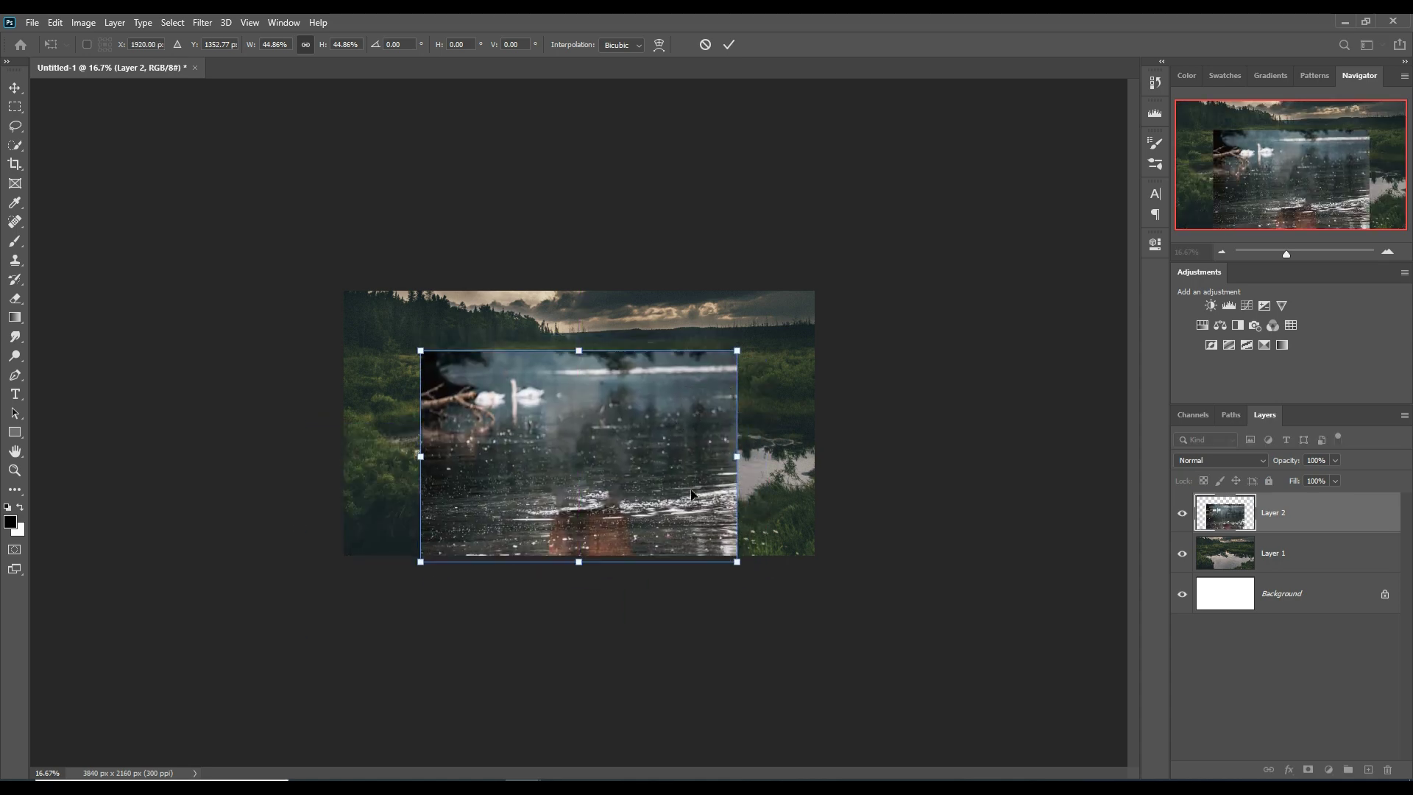
drag(745, 359, 752, 354)
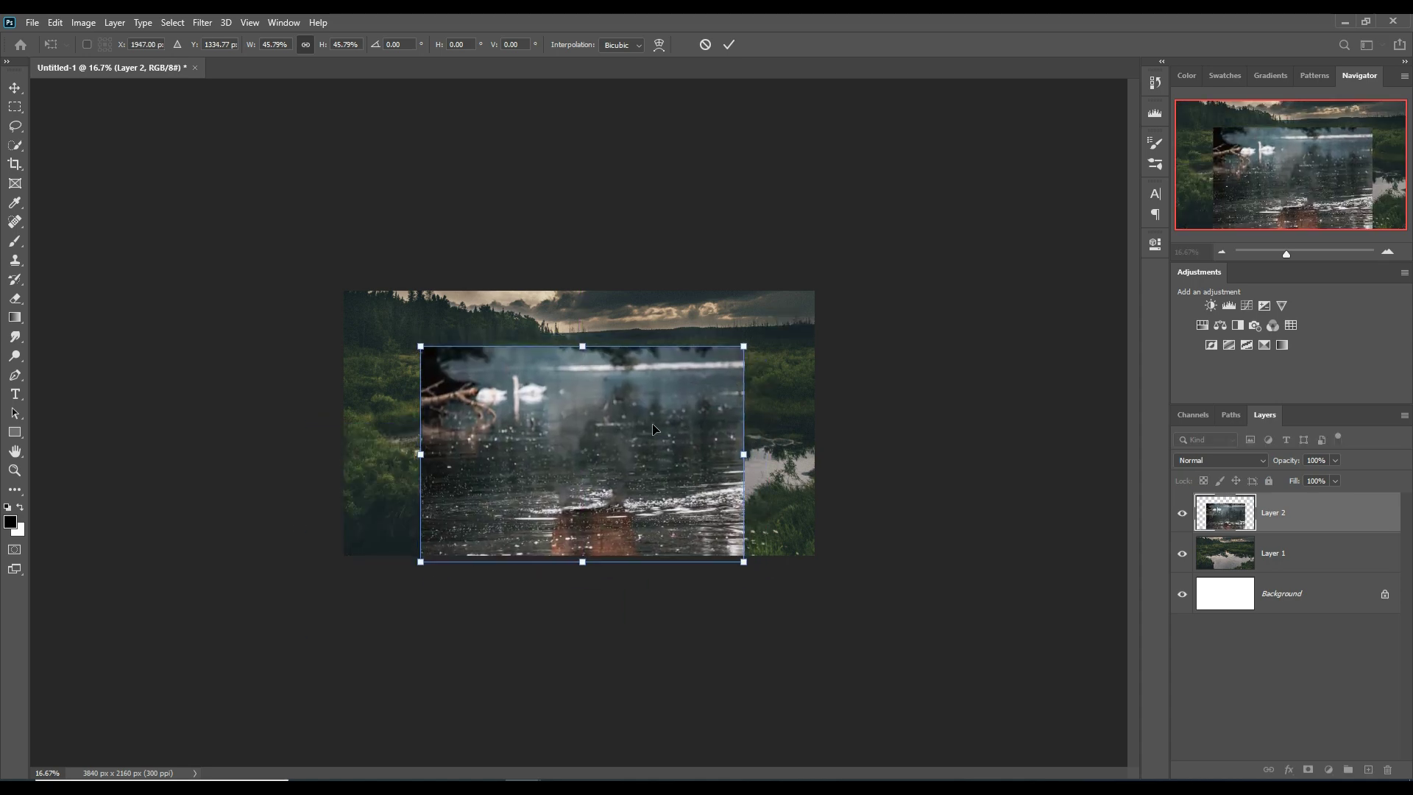
click(729, 45)
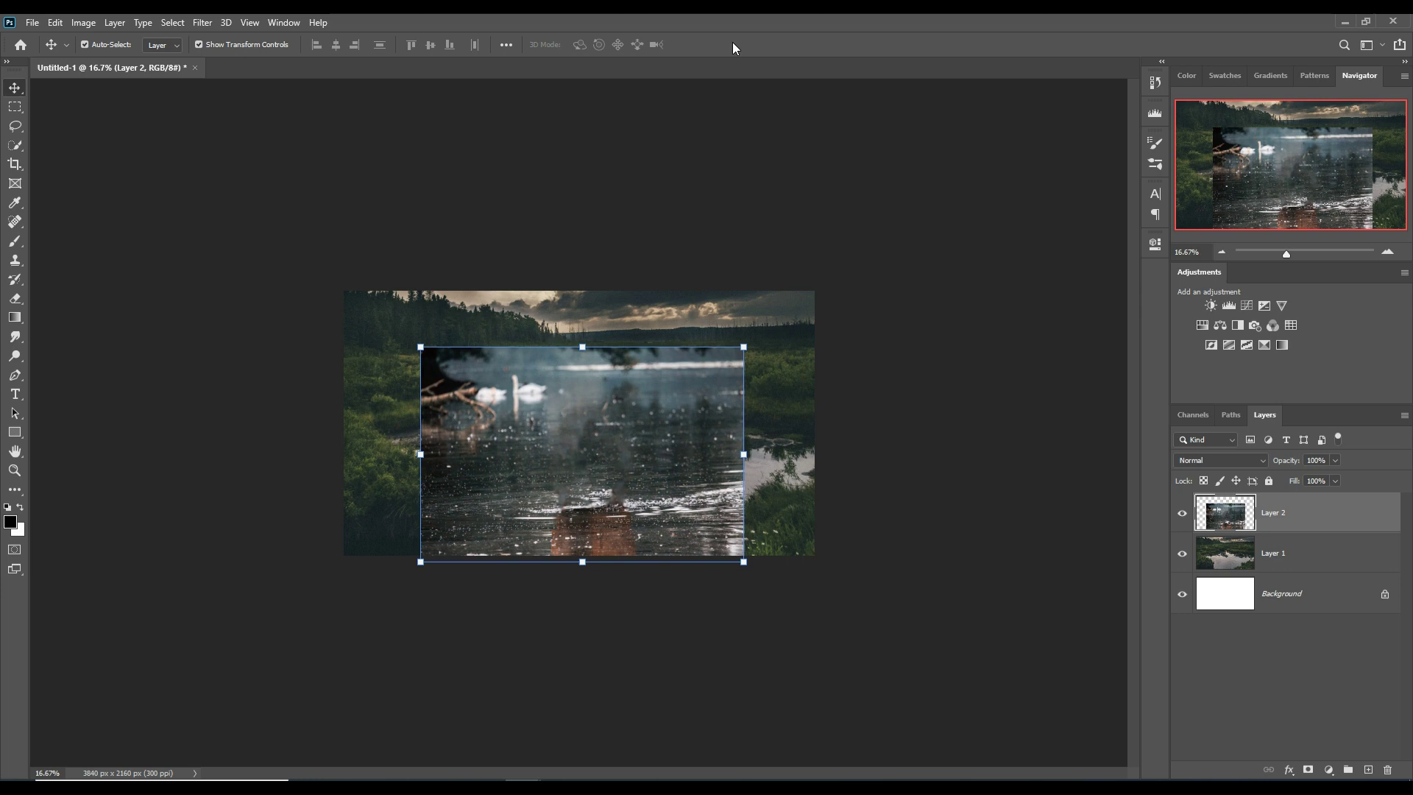
Add a layer mask to the swan layer; a Clone Stamp attempt on it fails
click(1309, 770)
click(16, 255)
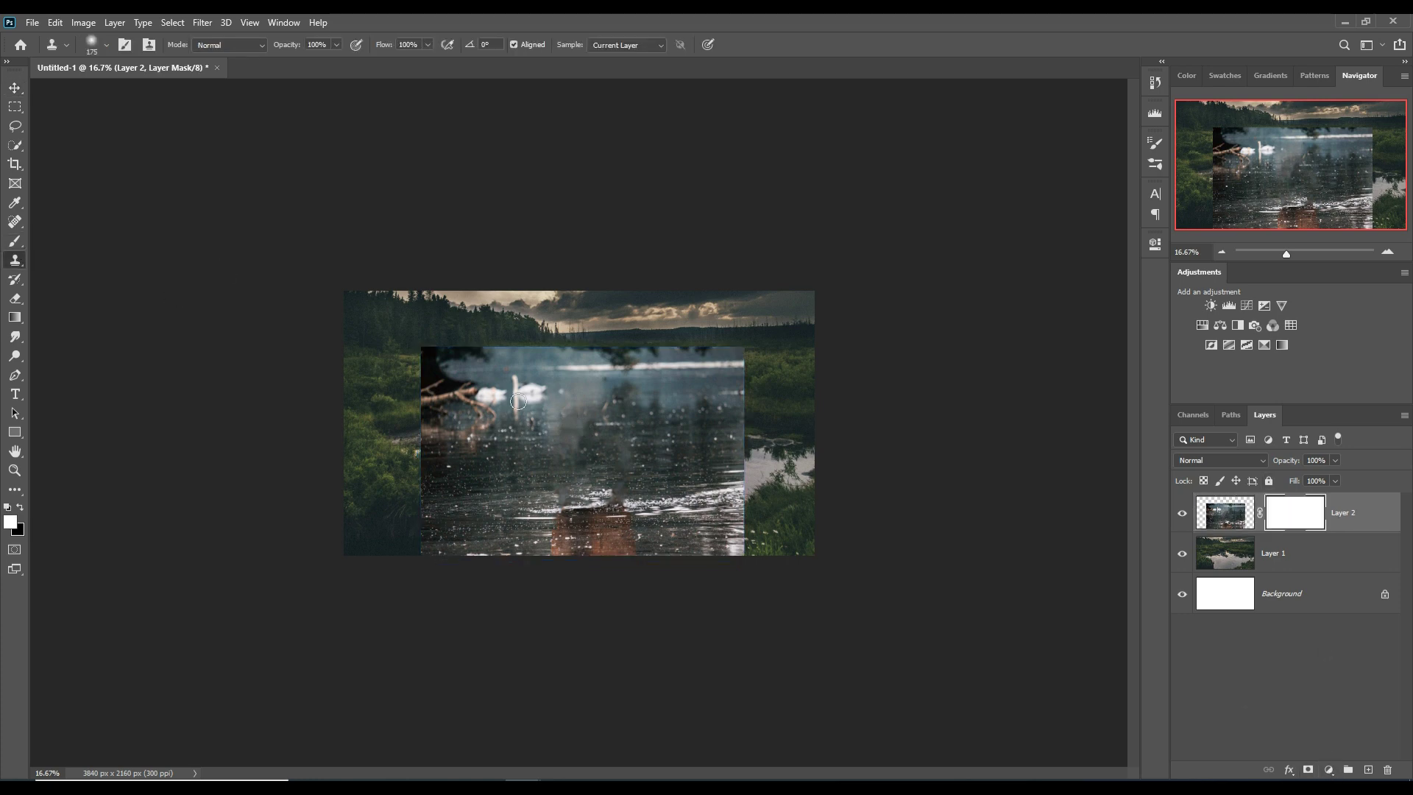
key(bracketright)
key(bracketright)
key(bracketright)
drag(336, 45, 336, 64)
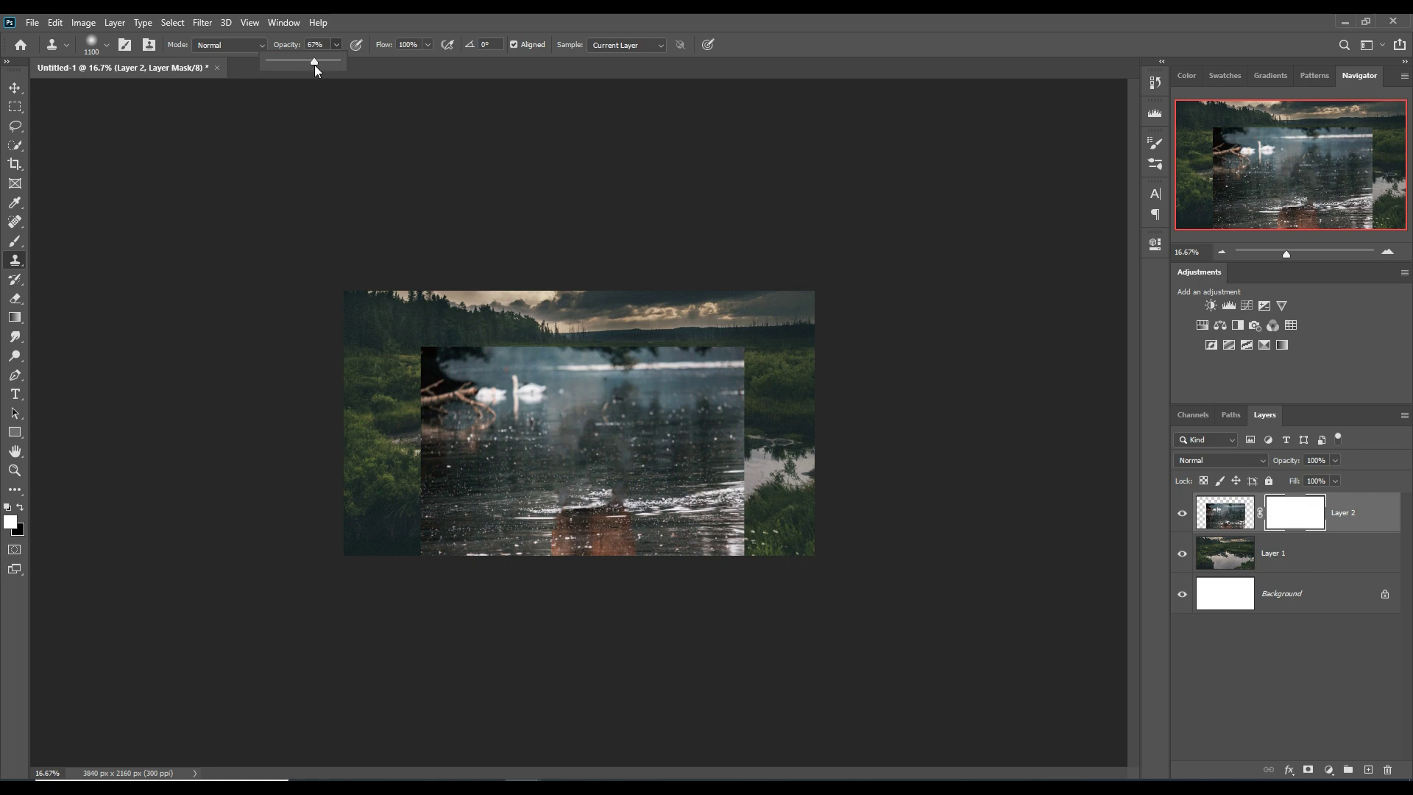
click(720, 394)
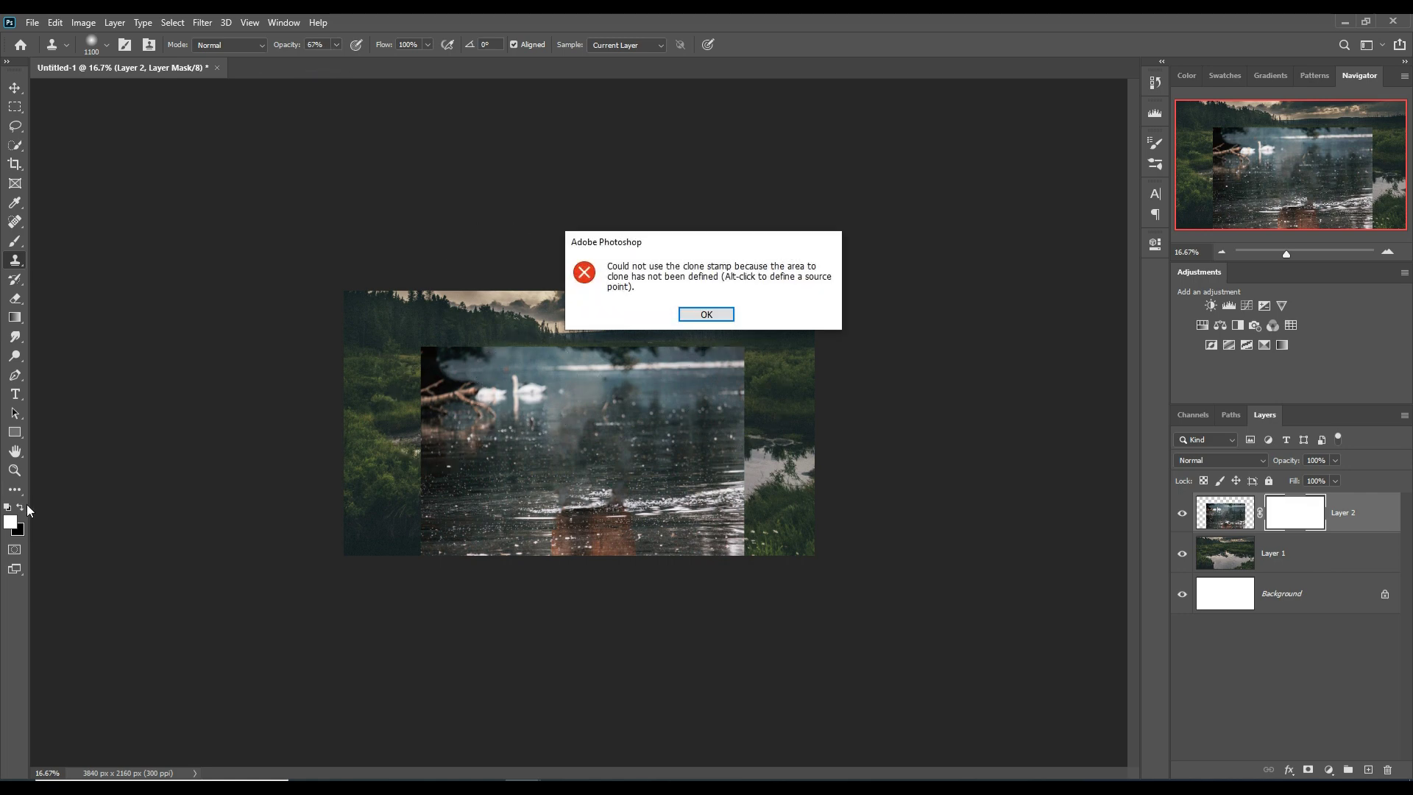
click(702, 318)
With a black 900 px brush, mask the swan layer's top and edges into the grass
click(15, 241)
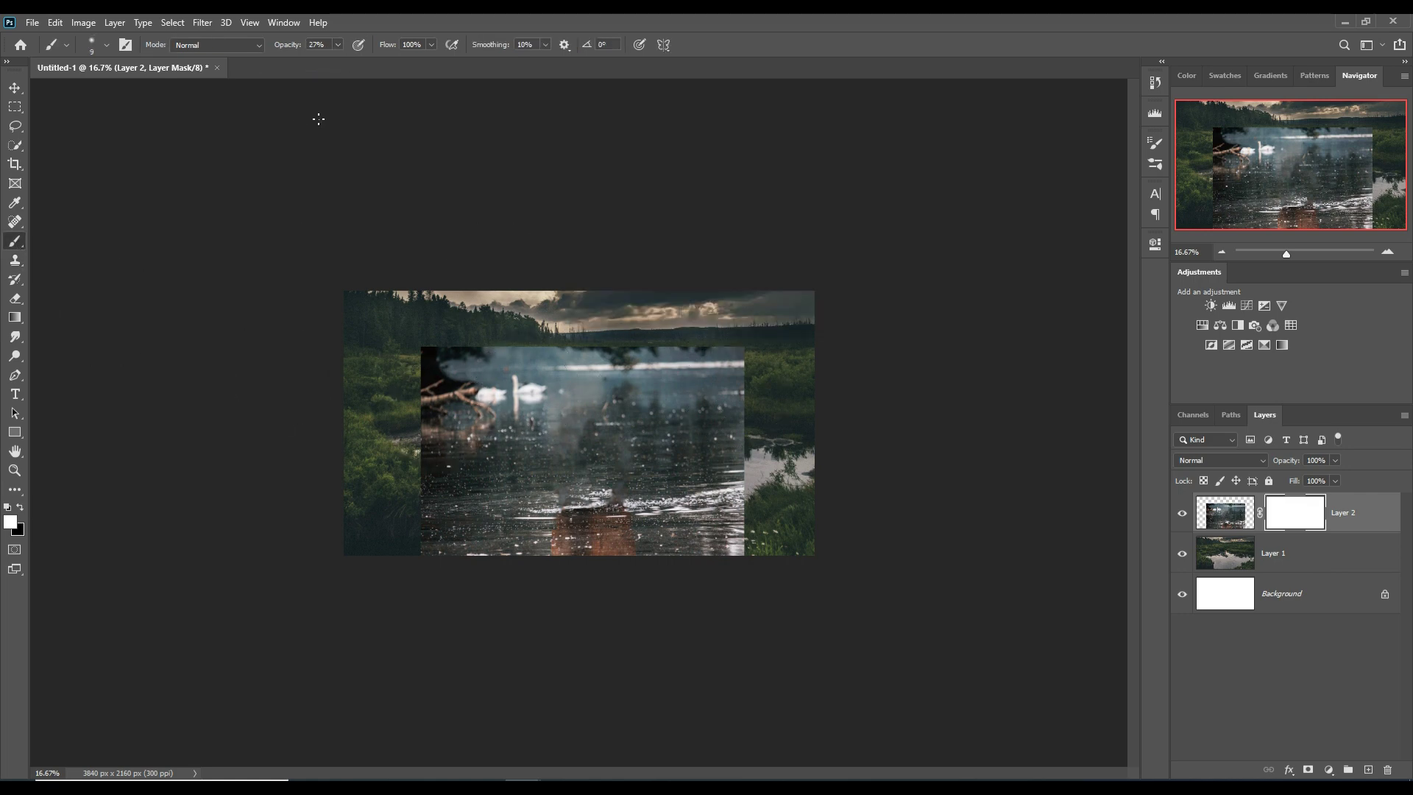
key(bracketright)
key(bracketright)
key(bracketright)
click(338, 45)
click(21, 508)
mouse_move(423, 364)
mouse_down()
mouse_move(833, 357)
mouse_move(688, 379)
mouse_move(567, 363)
mouse_move(488, 379)
mouse_move(422, 463)
mouse_move(435, 410)
mouse_move(801, 410)
mouse_move(856, 496)
mouse_up()
mouse_move(874, 585)
mouse_down()
mouse_move(804, 606)
mouse_move(817, 544)
mouse_move(804, 473)
mouse_move(779, 426)
mouse_move(727, 430)
mouse_up()
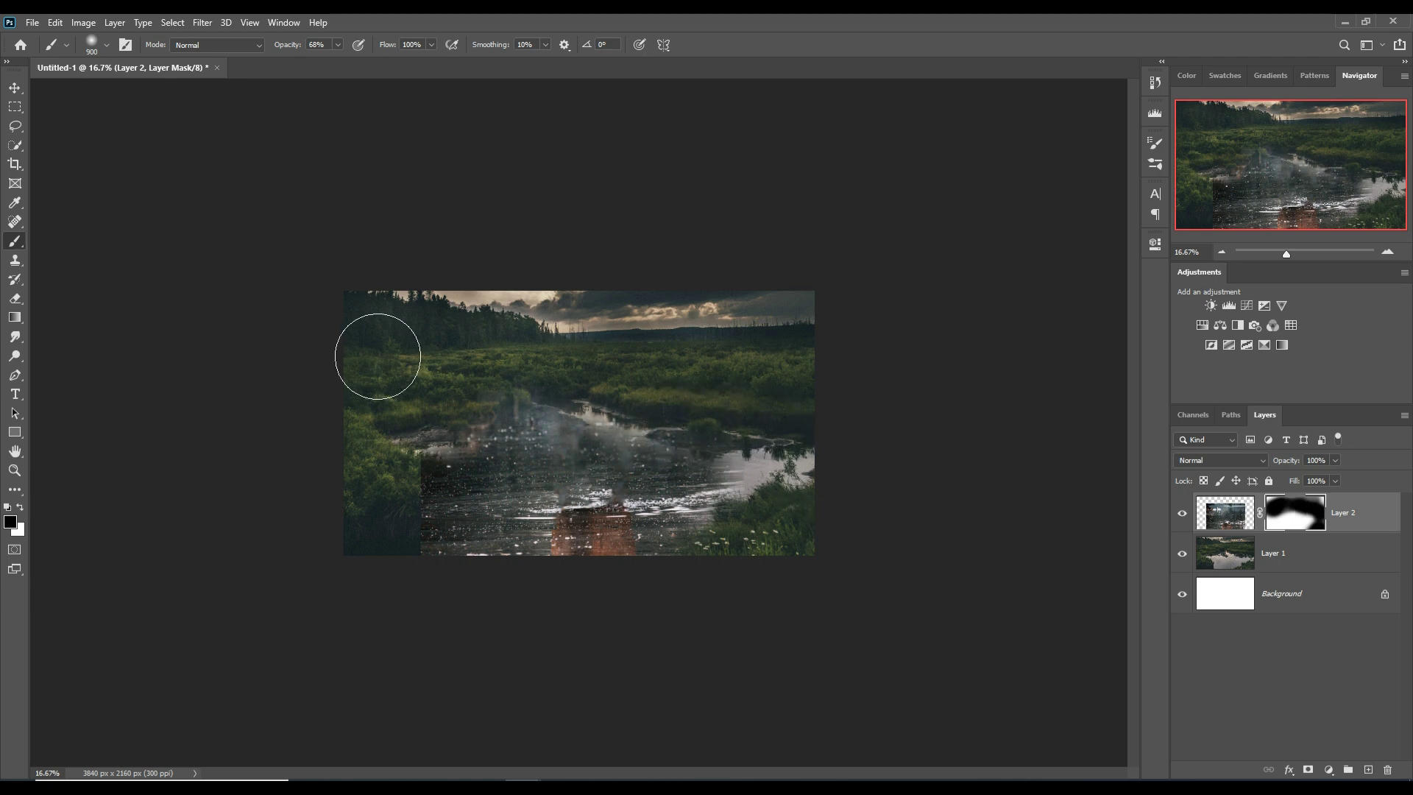
drag(622, 391, 545, 408)
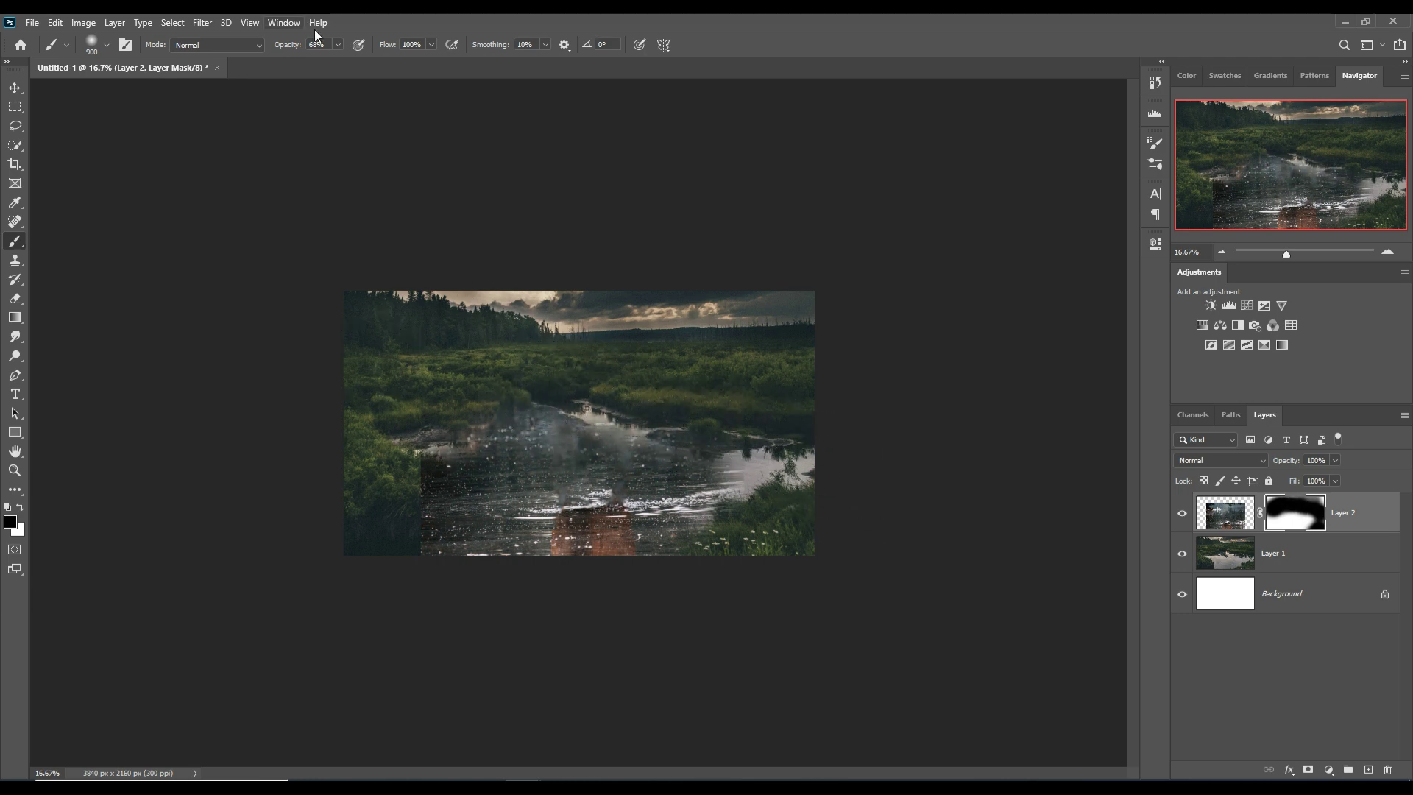
mouse_move(457, 489)
mouse_down()
mouse_move(425, 495)
mouse_move(445, 587)
mouse_up()
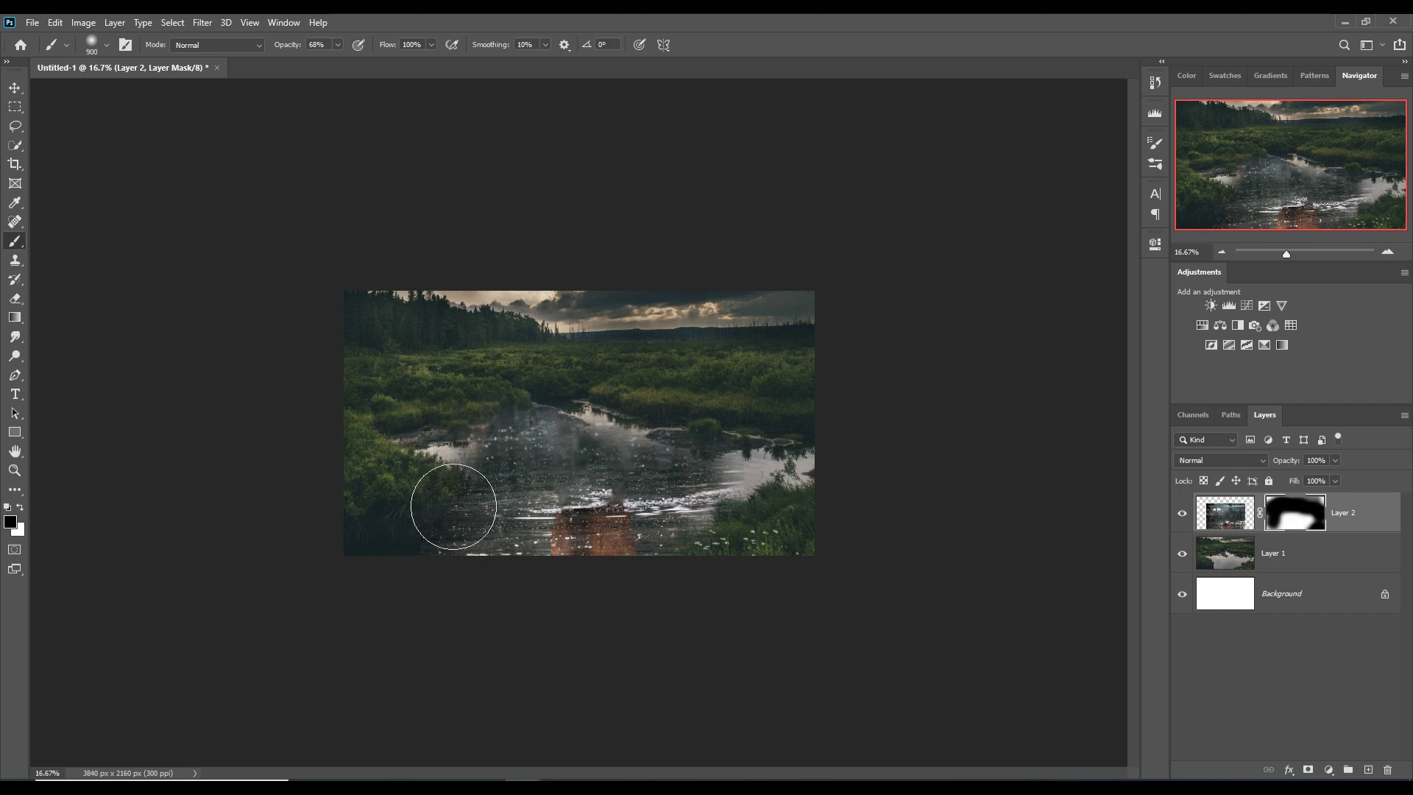
mouse_move(451, 495)
mouse_down()
mouse_move(442, 568)
mouse_move(461, 571)
mouse_move(421, 535)
mouse_up()
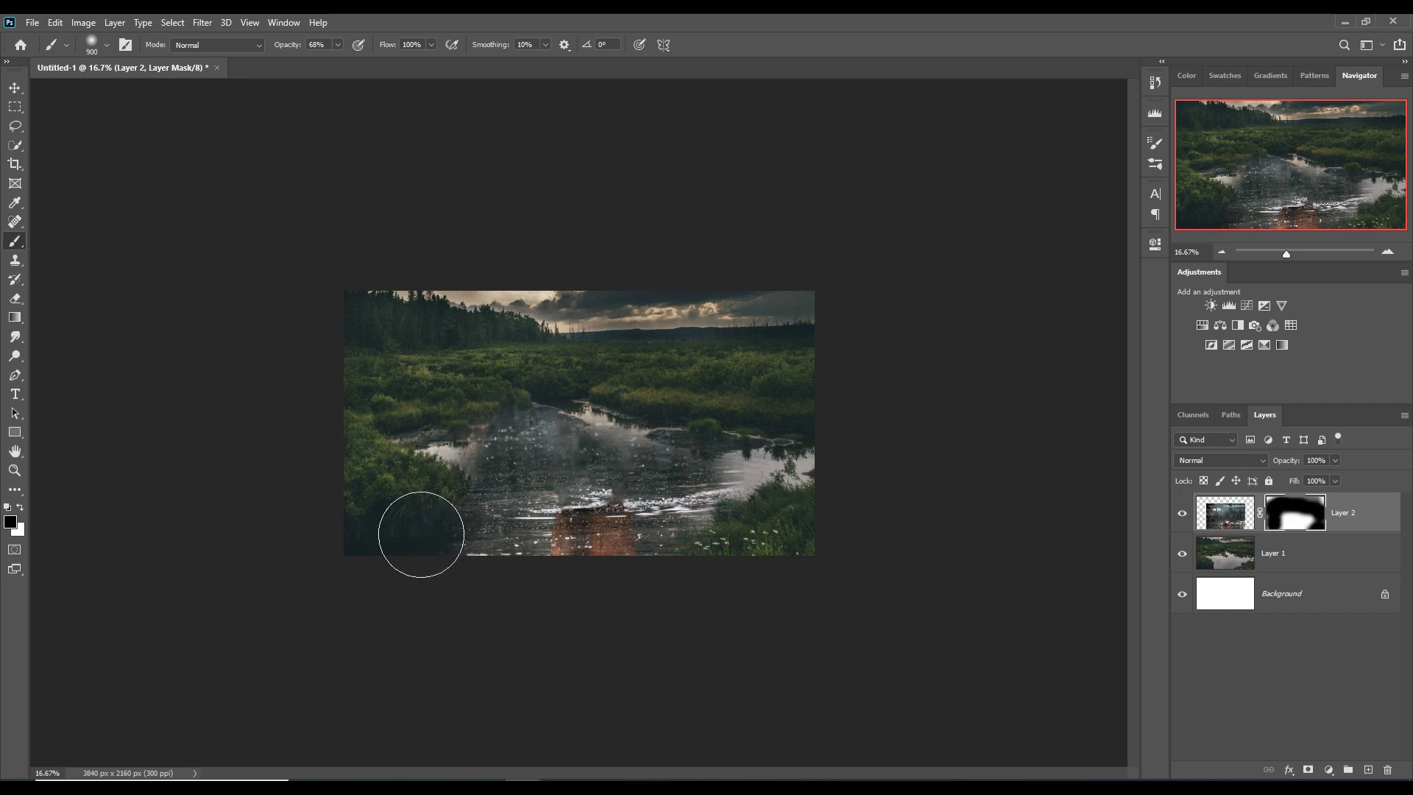
Softly fade the swan water with a 600 px brush at 27%, then 12% opacity
click(338, 44)
drag(338, 62, 309, 62)
key(bracketleft)
key(bracketleft)
key(bracketleft)
mouse_move(538, 445)
mouse_down()
mouse_move(615, 427)
mouse_move(600, 442)
mouse_move(643, 455)
mouse_move(582, 437)
mouse_move(525, 450)
mouse_up()
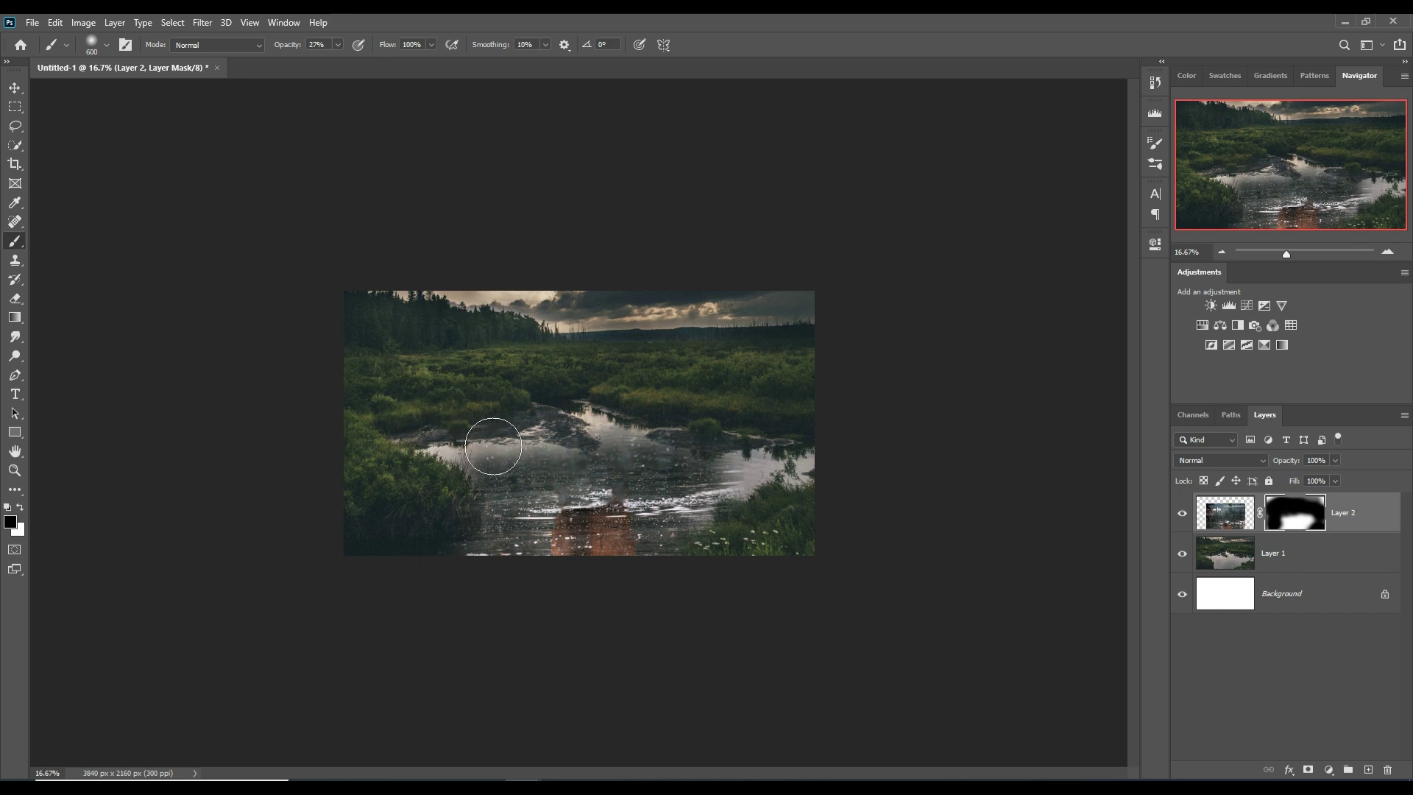
click(337, 44)
drag(337, 61, 327, 61)
drag(702, 478, 508, 479)
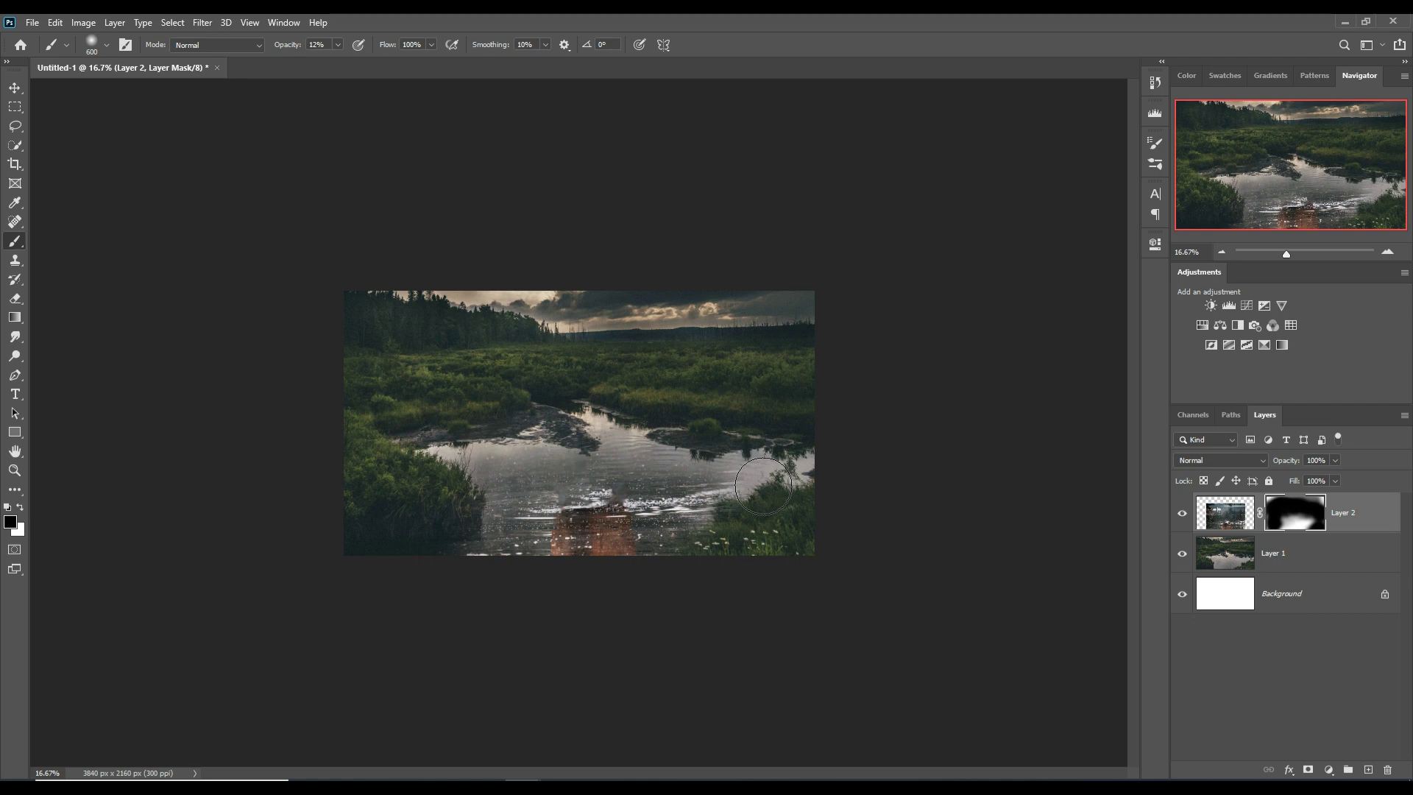
click(15, 87)
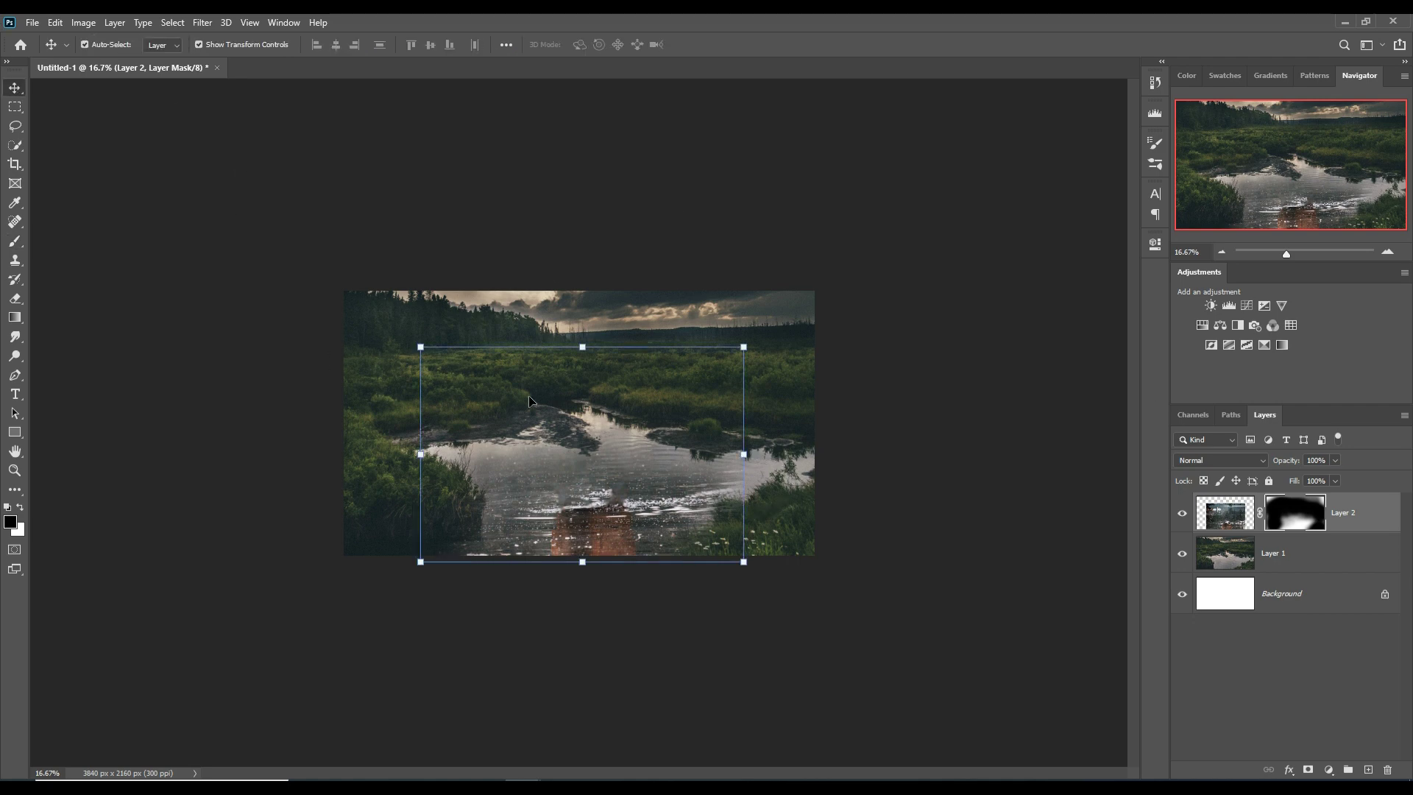
Show the deer layer and paste the deer into the marsh composite
click(628, 723)
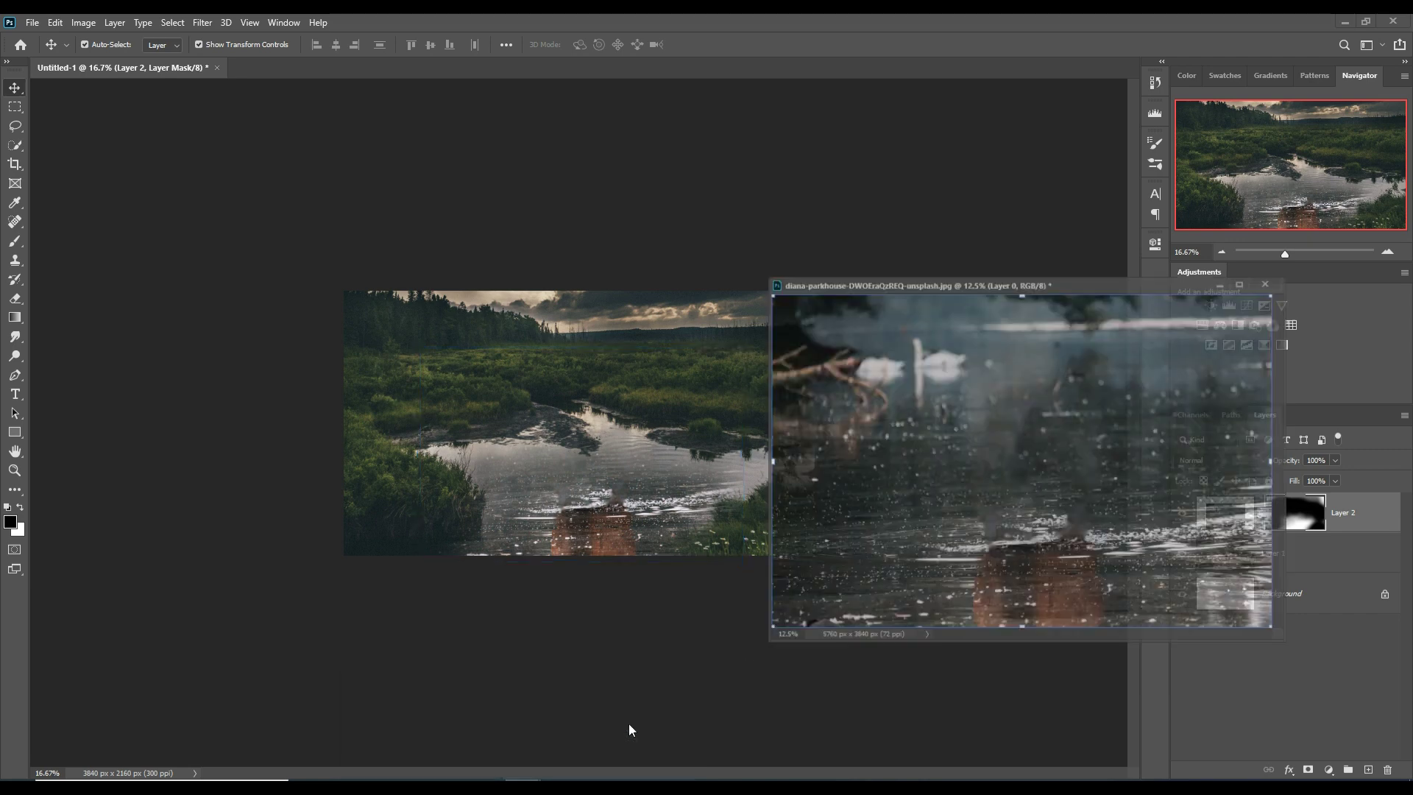
drag(992, 250, 615, 70)
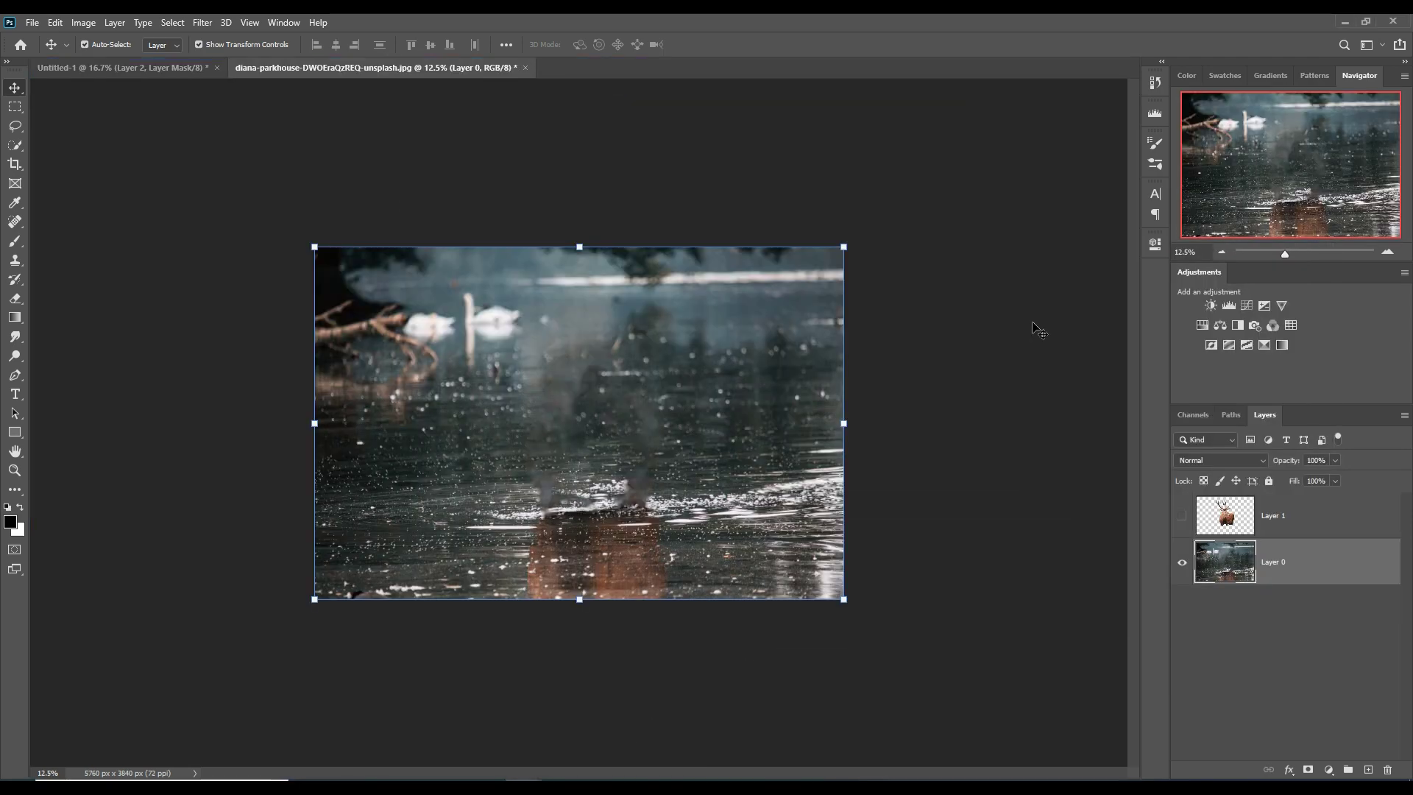
click(1182, 516)
click(605, 472)
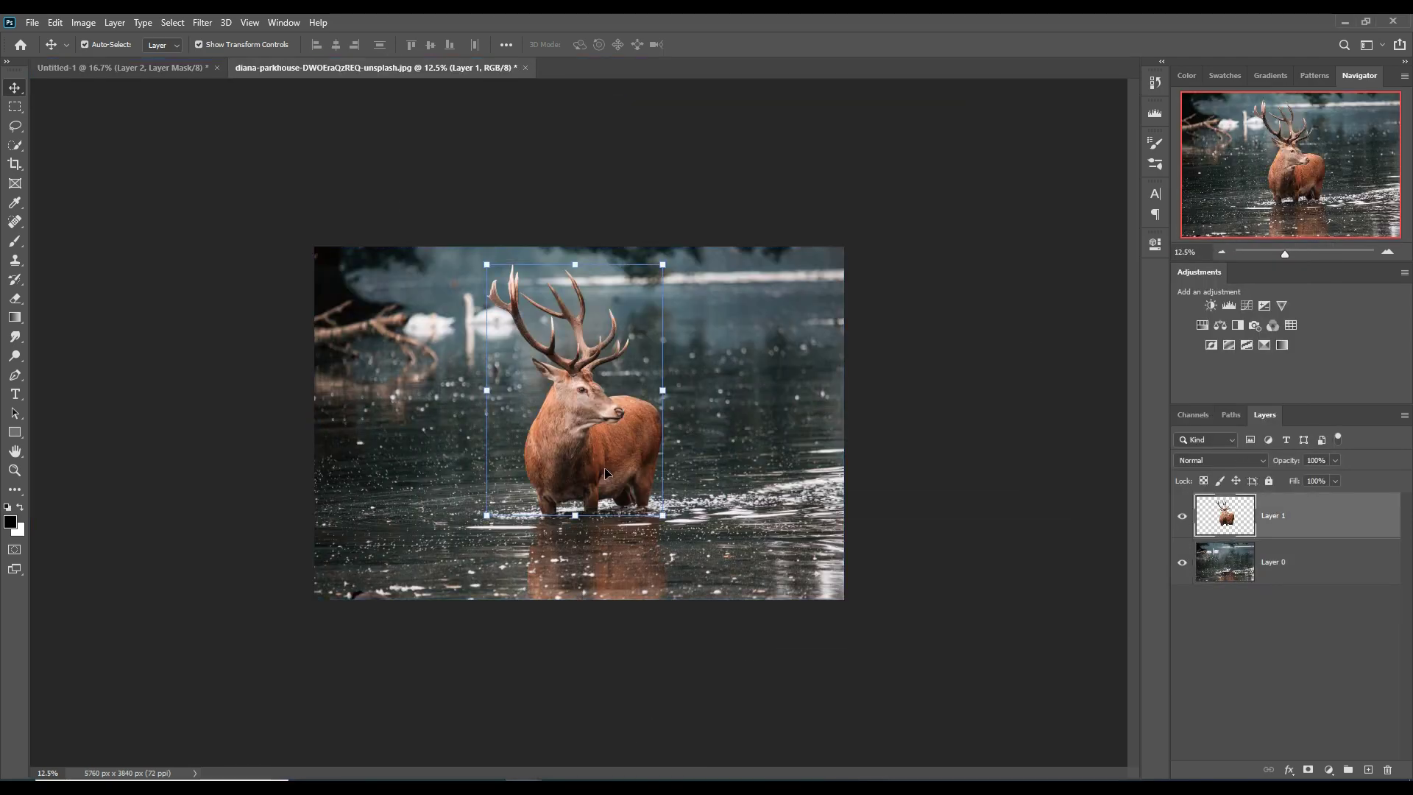
click(110, 67)
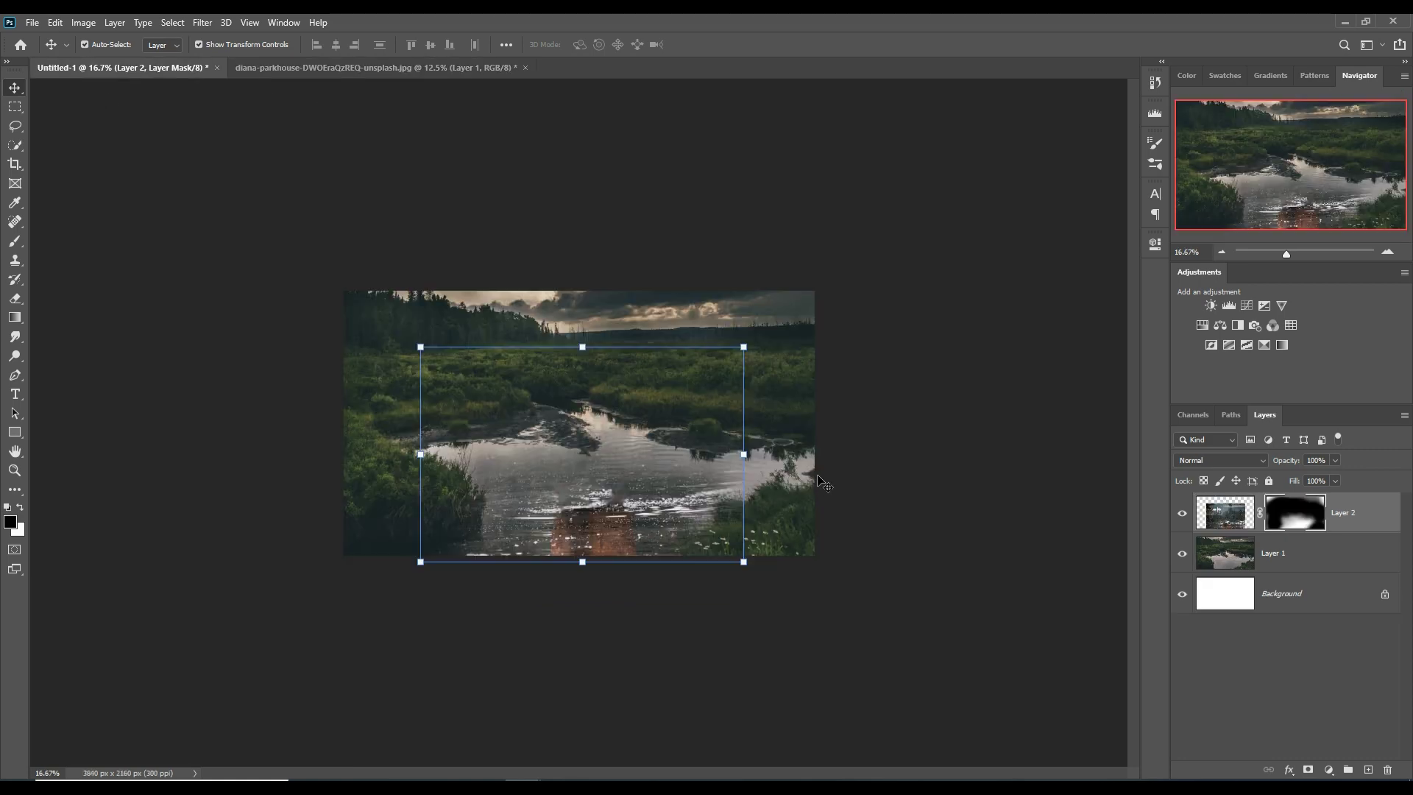
key(ctrl+v)
Scale the deer to about half size and place it standing in the water
drag(702, 295, 608, 411)
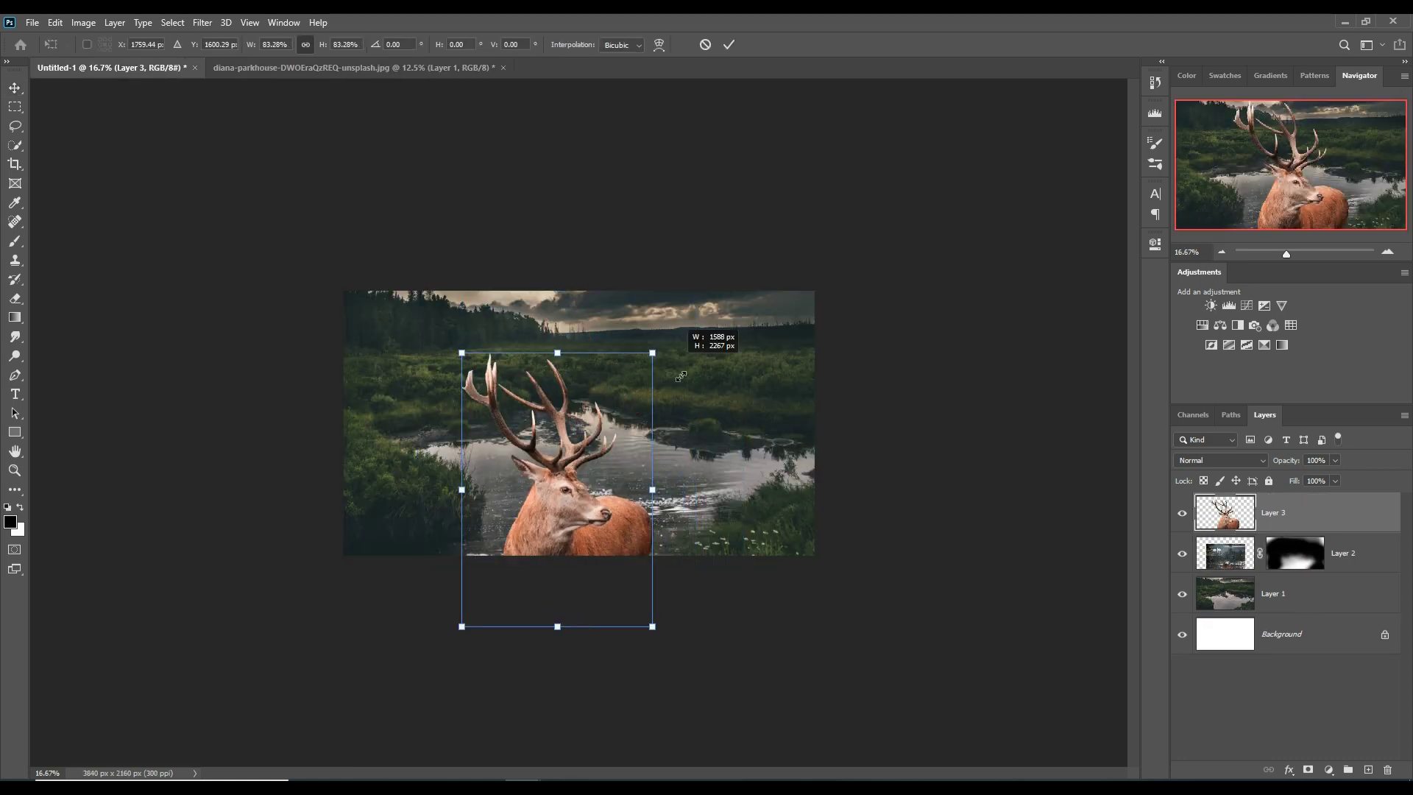
drag(585, 553, 629, 444)
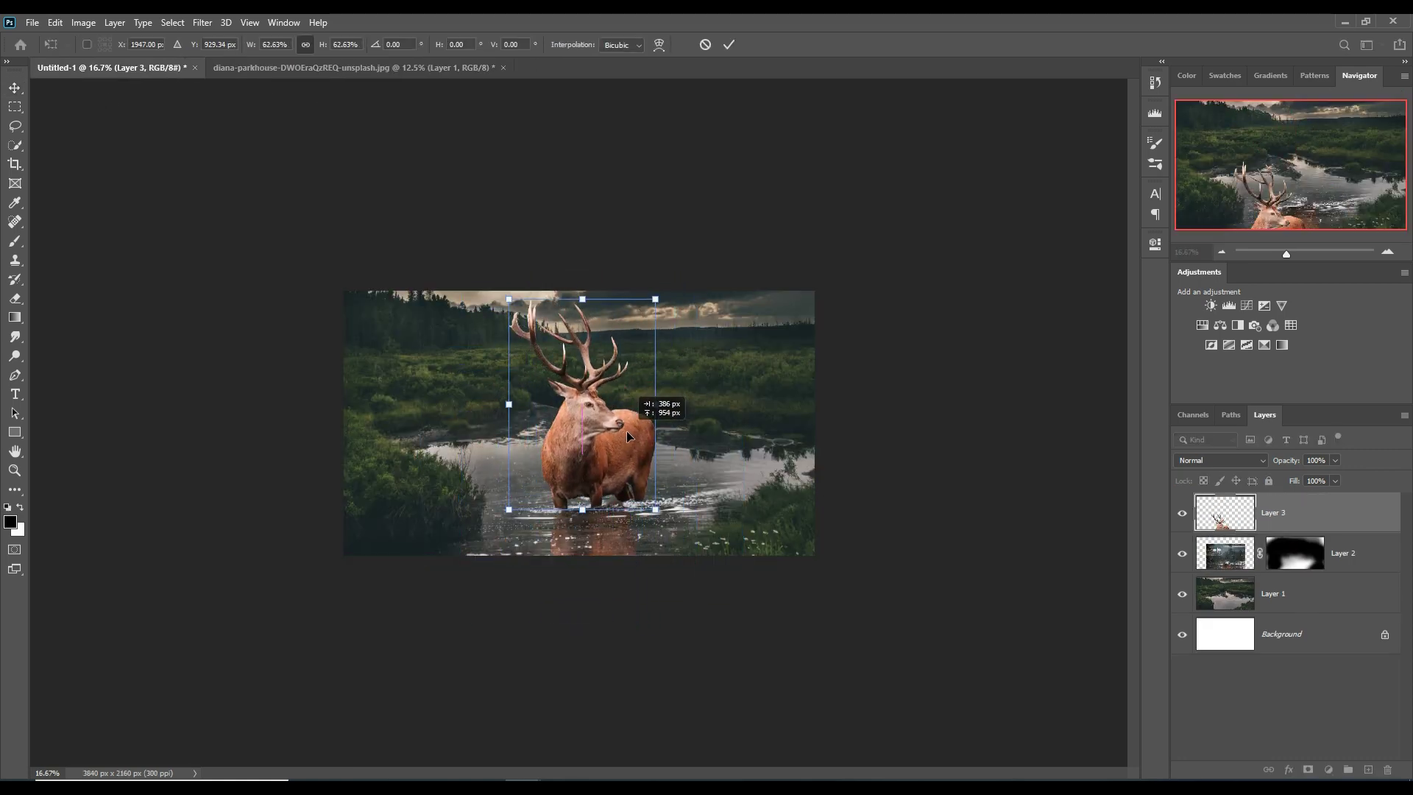
drag(656, 301, 641, 319)
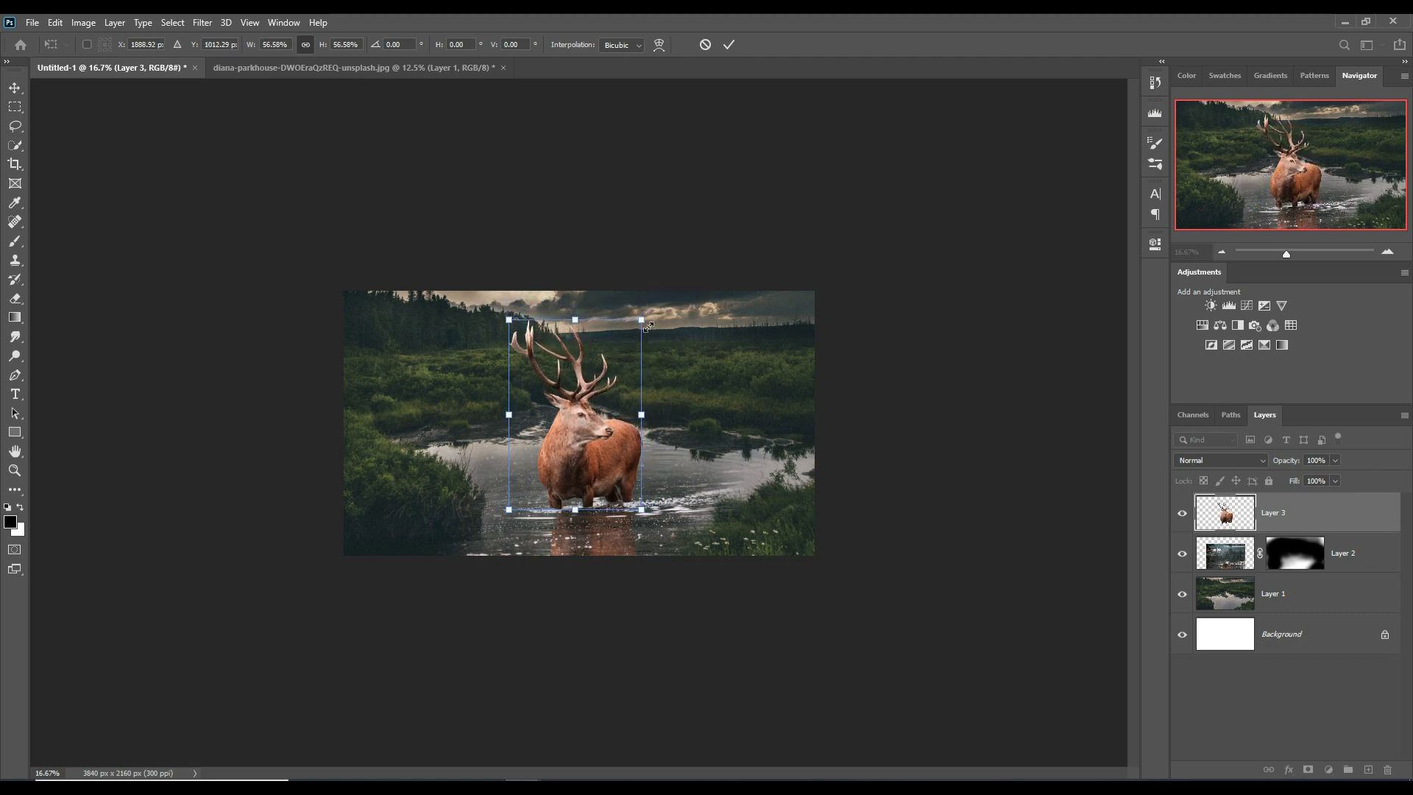
drag(648, 326, 637, 332)
drag(562, 491, 574, 494)
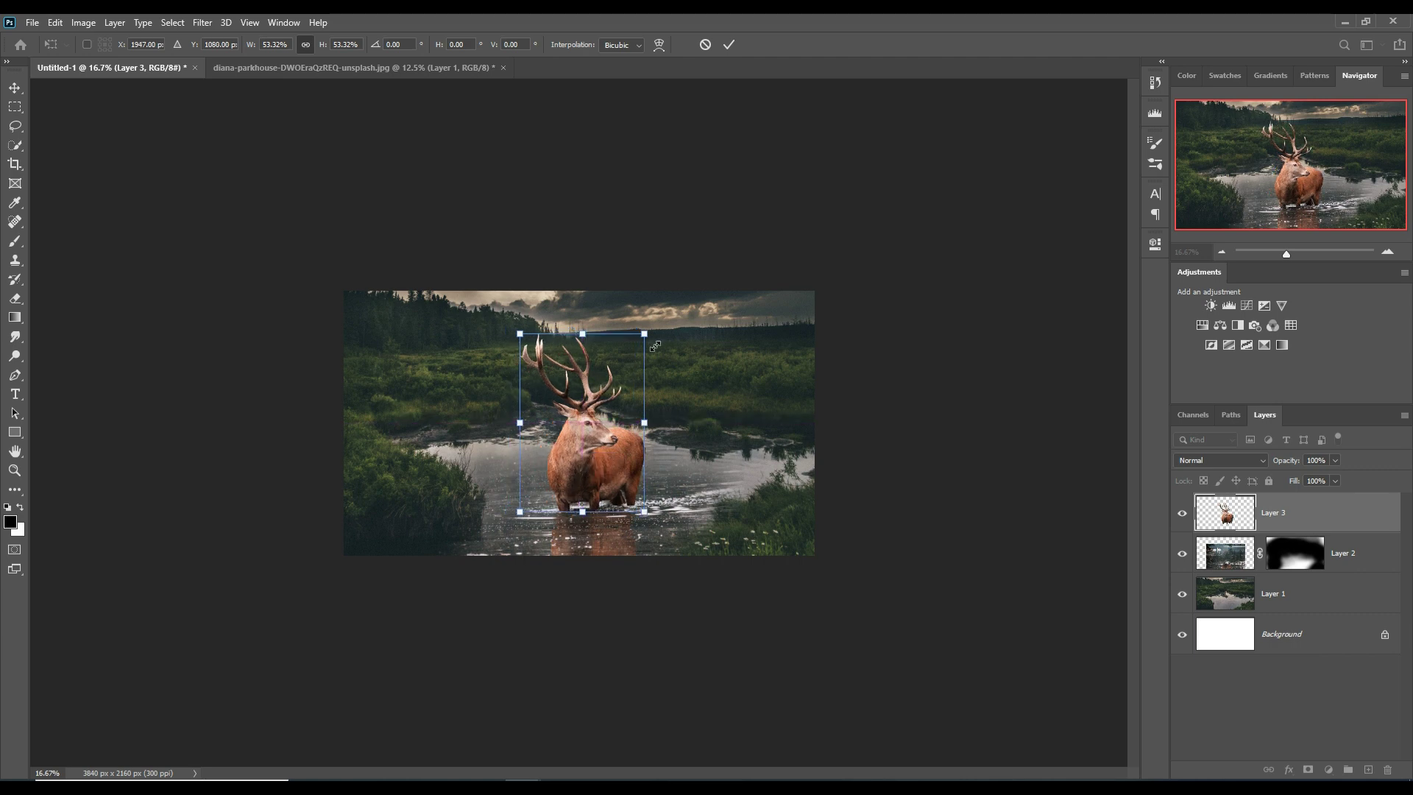
drag(653, 345, 649, 351)
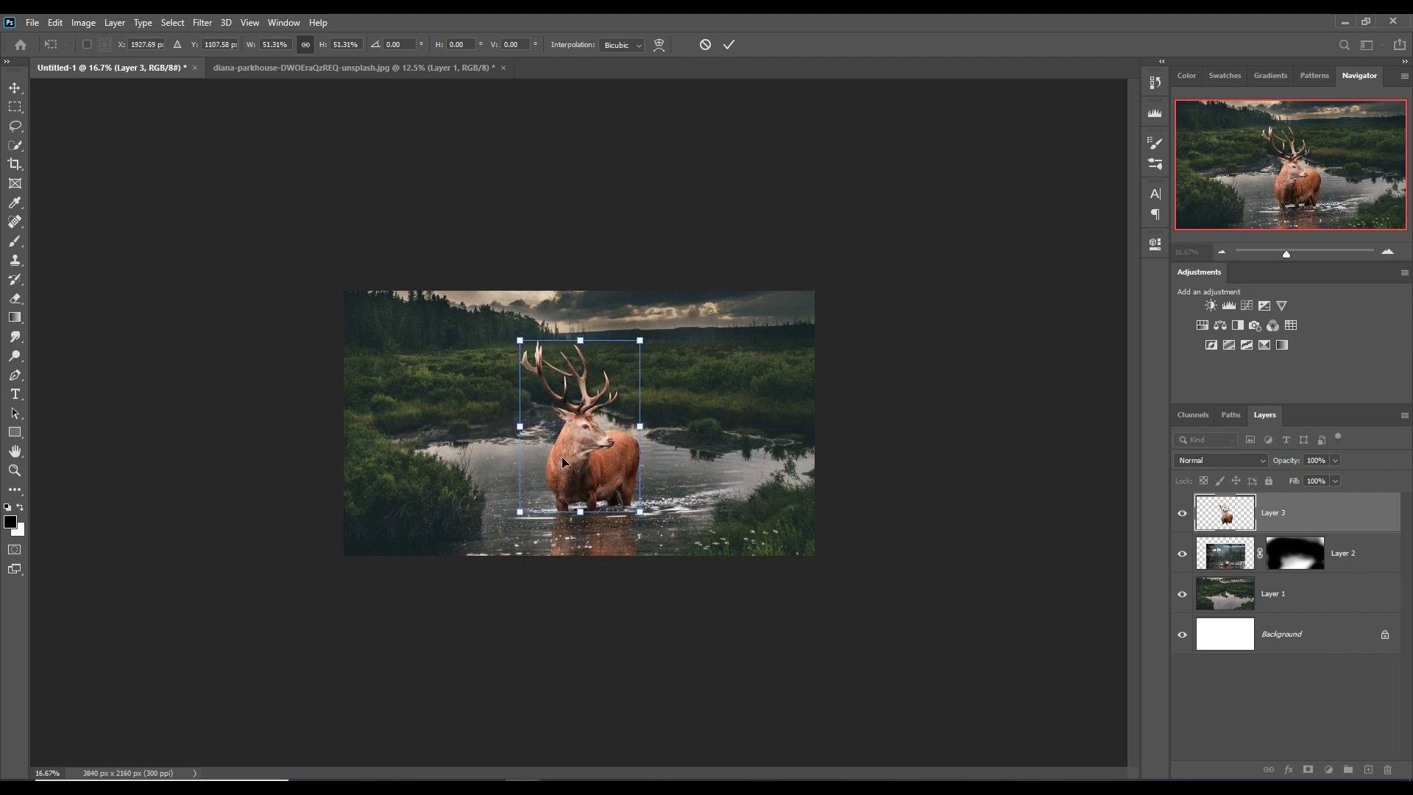
click(729, 45)
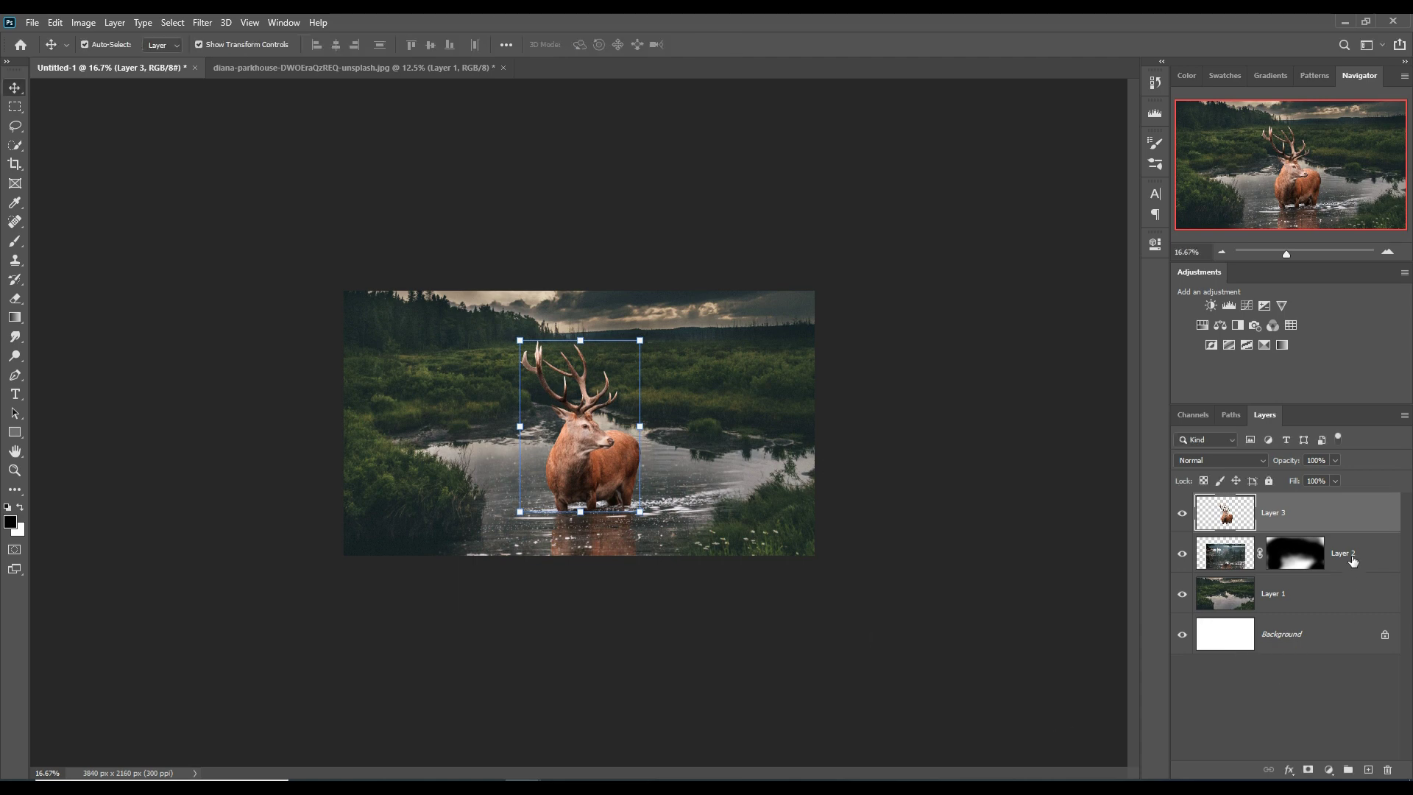
Merge Layers 1 and 2, undo the merge, and select the deer Layer 3
click(1353, 561)
shift+click(1344, 602)
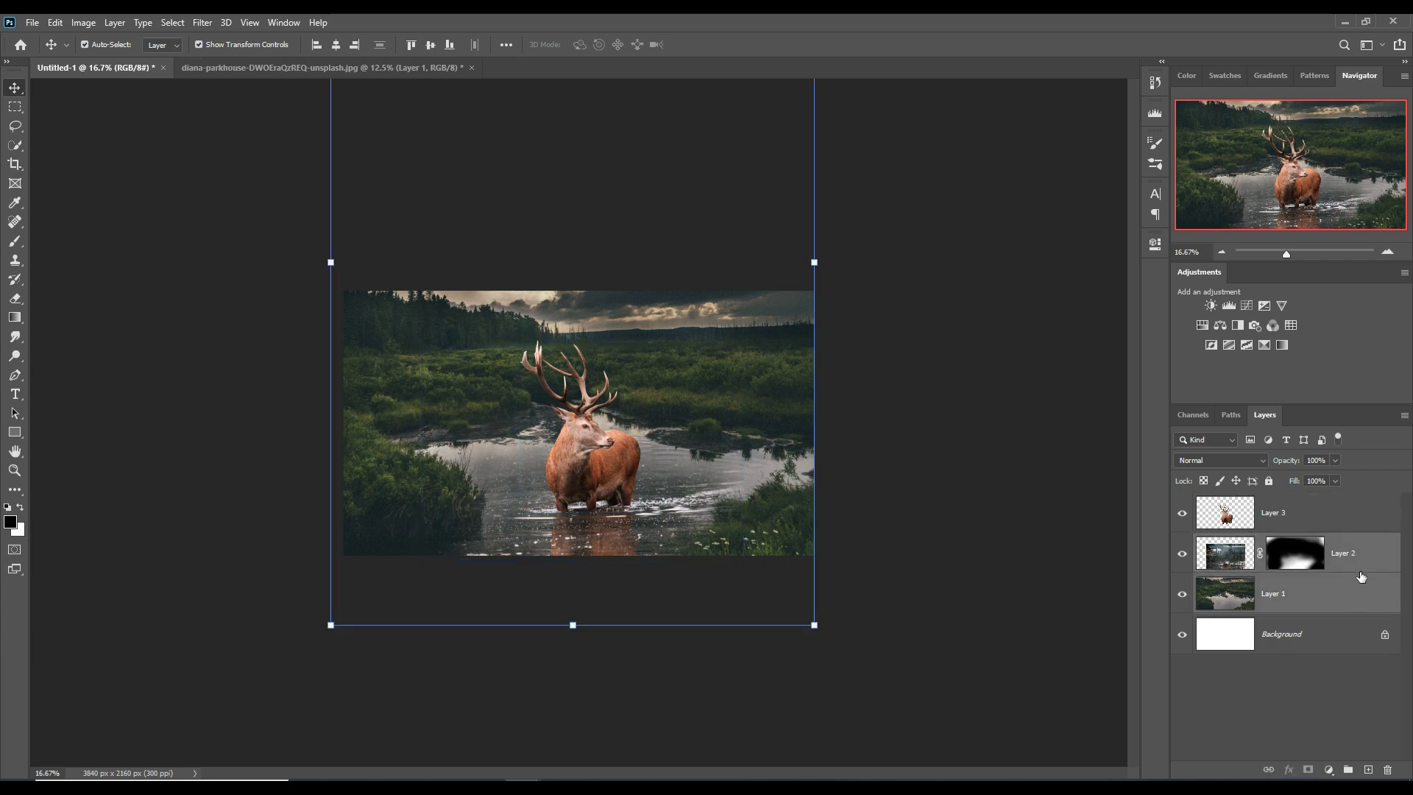
right_click(1356, 559)
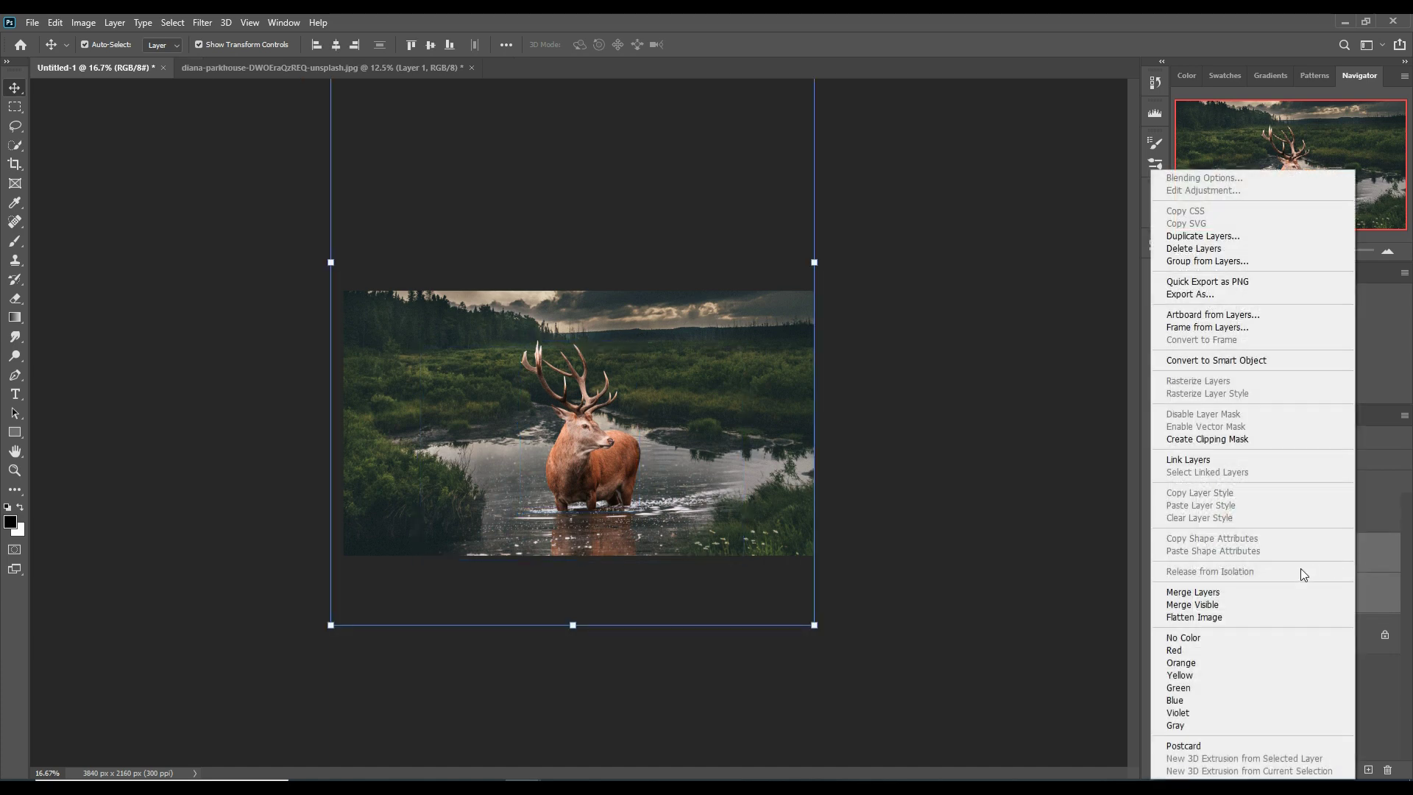
click(1276, 600)
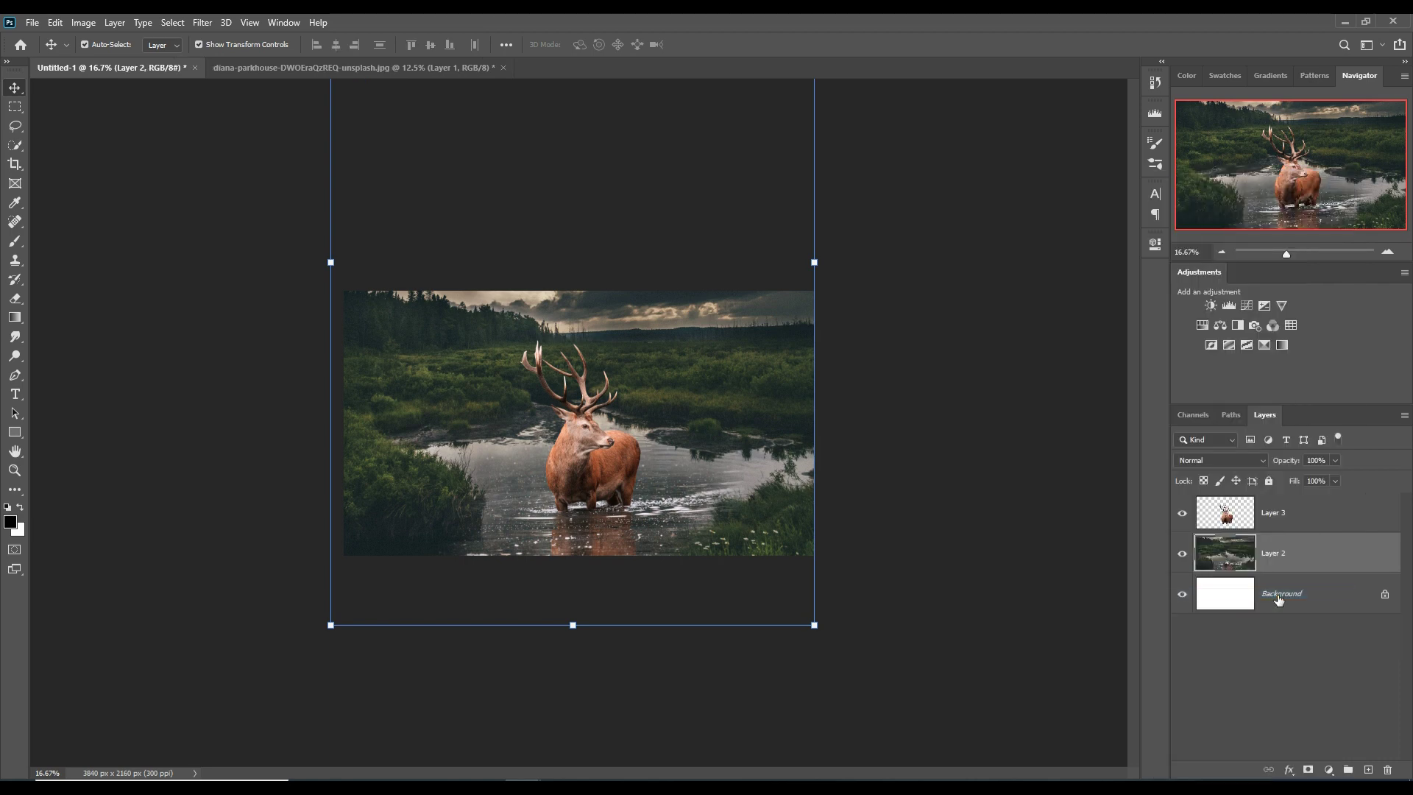
key(ctrl+z)
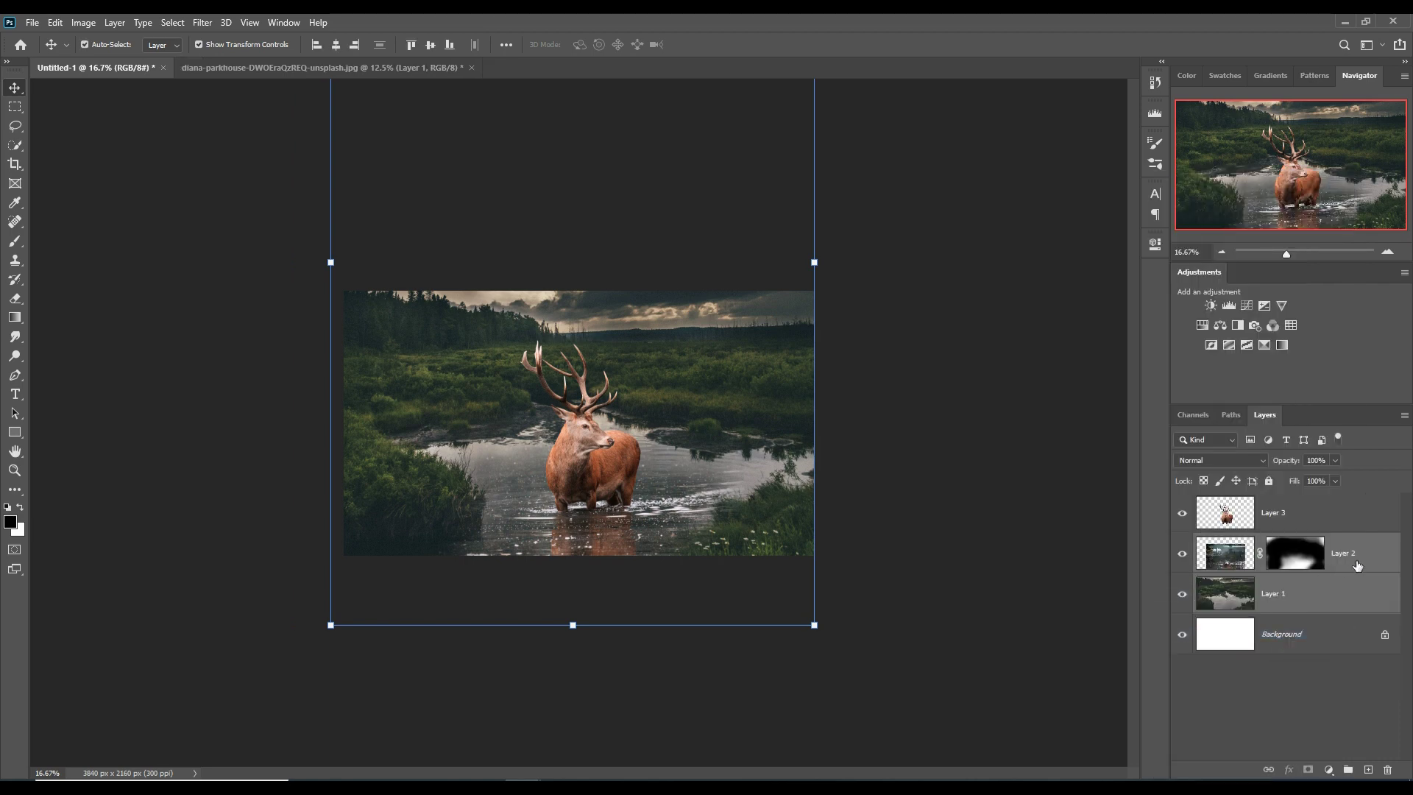
click(1375, 568)
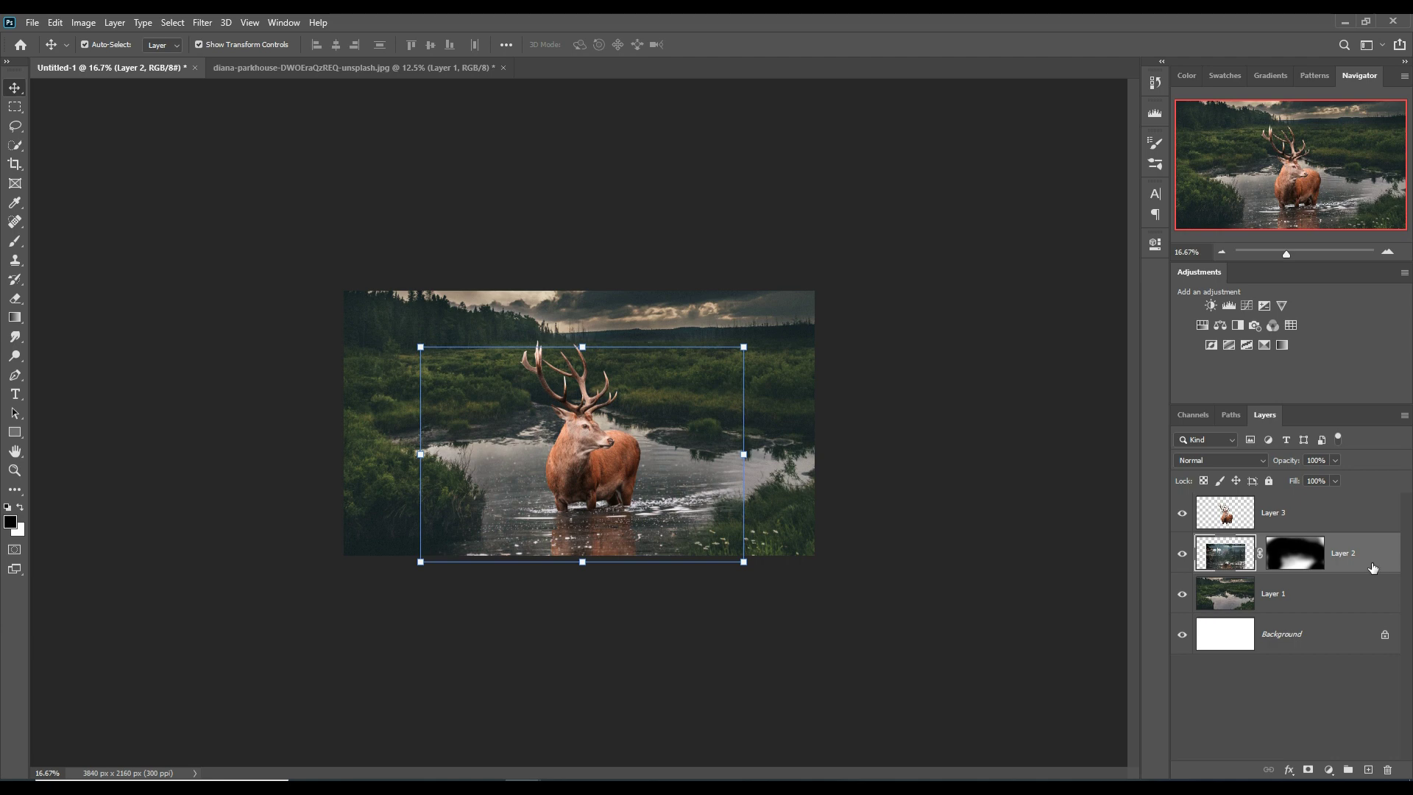
click(1348, 524)
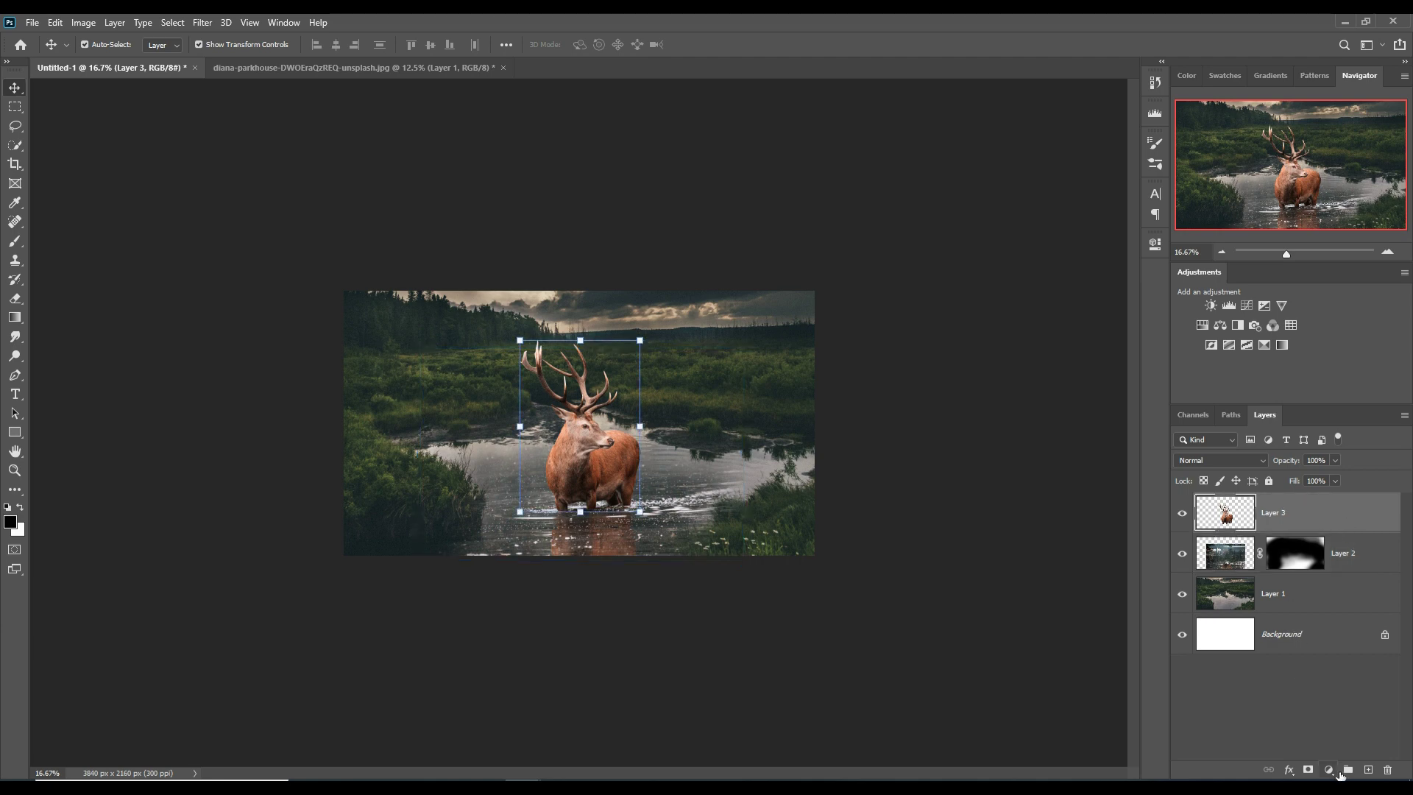
click(1328, 769)
Add a Curves adjustment clipped to Layer 3 and pull its midpoint down to darken the deer
click(1328, 582)
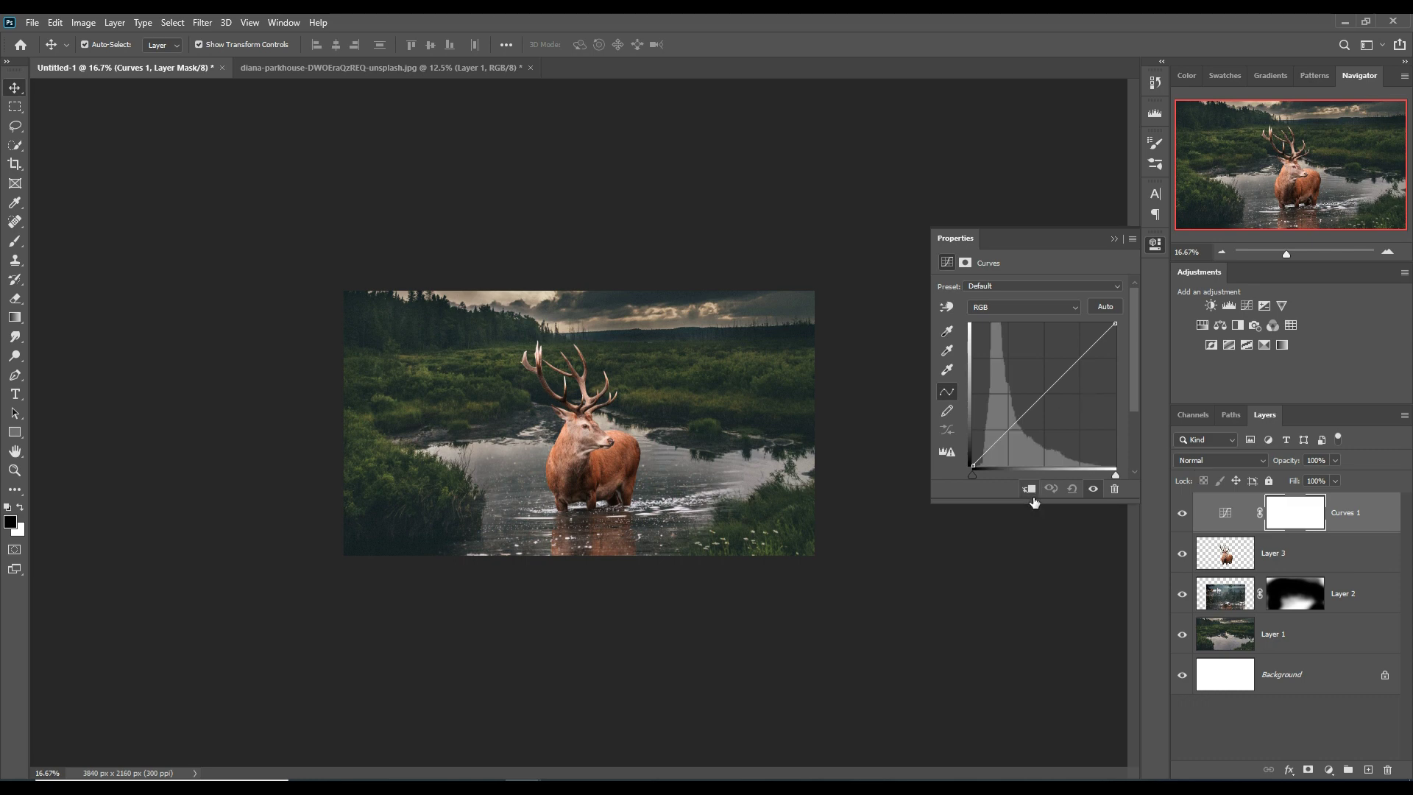
click(1030, 490)
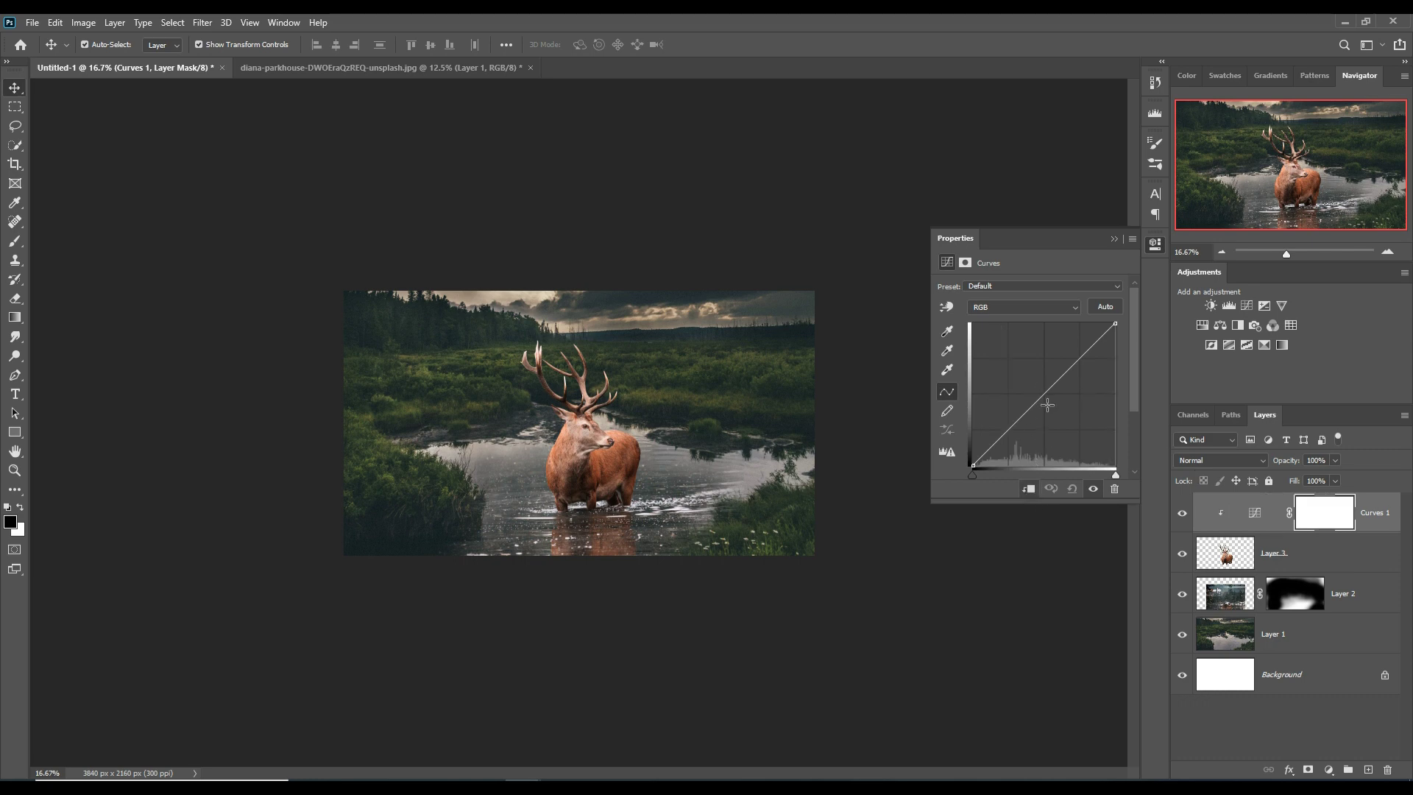
drag(1048, 404, 1068, 416)
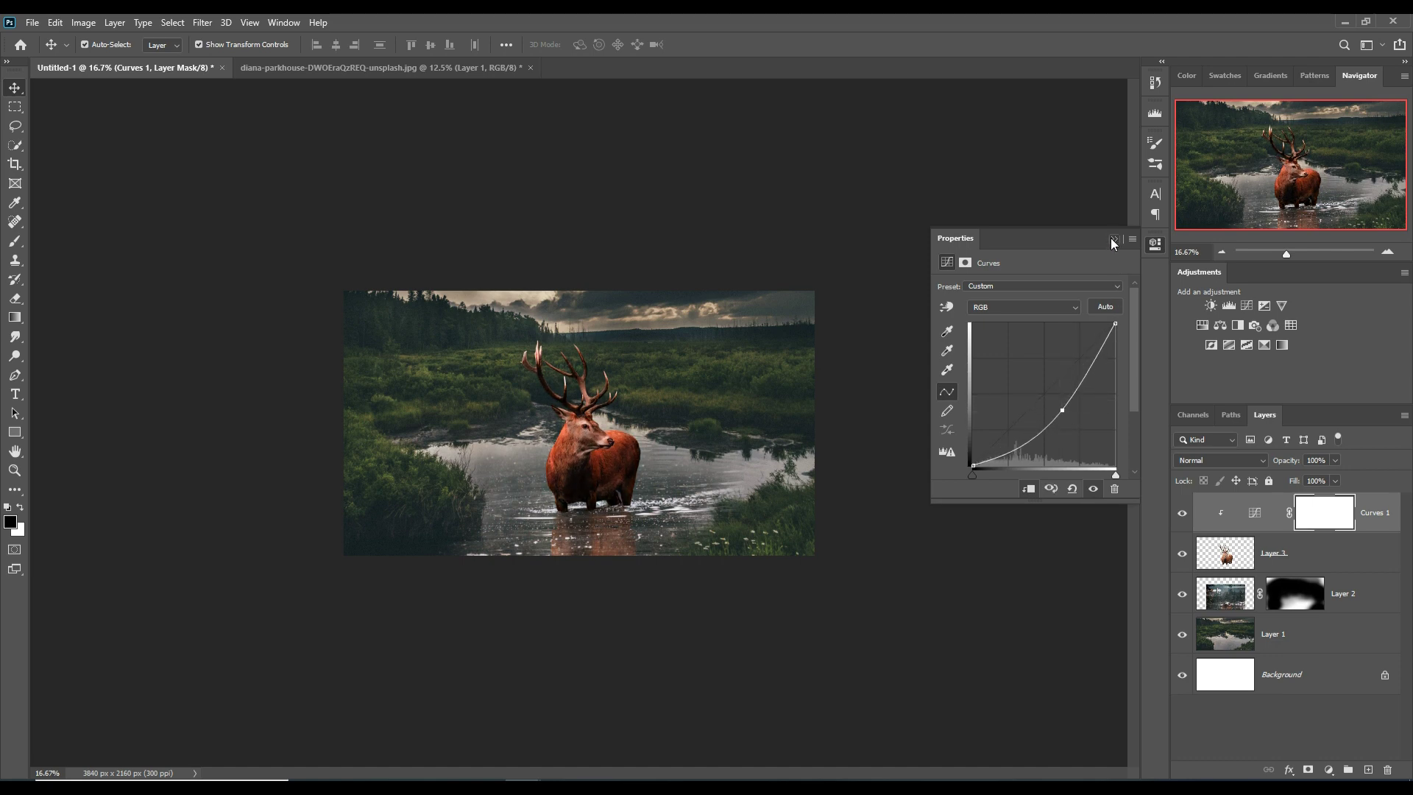
click(1113, 241)
Add a blank Layer 4 above Curves 1 and clip it to the deer
click(1346, 562)
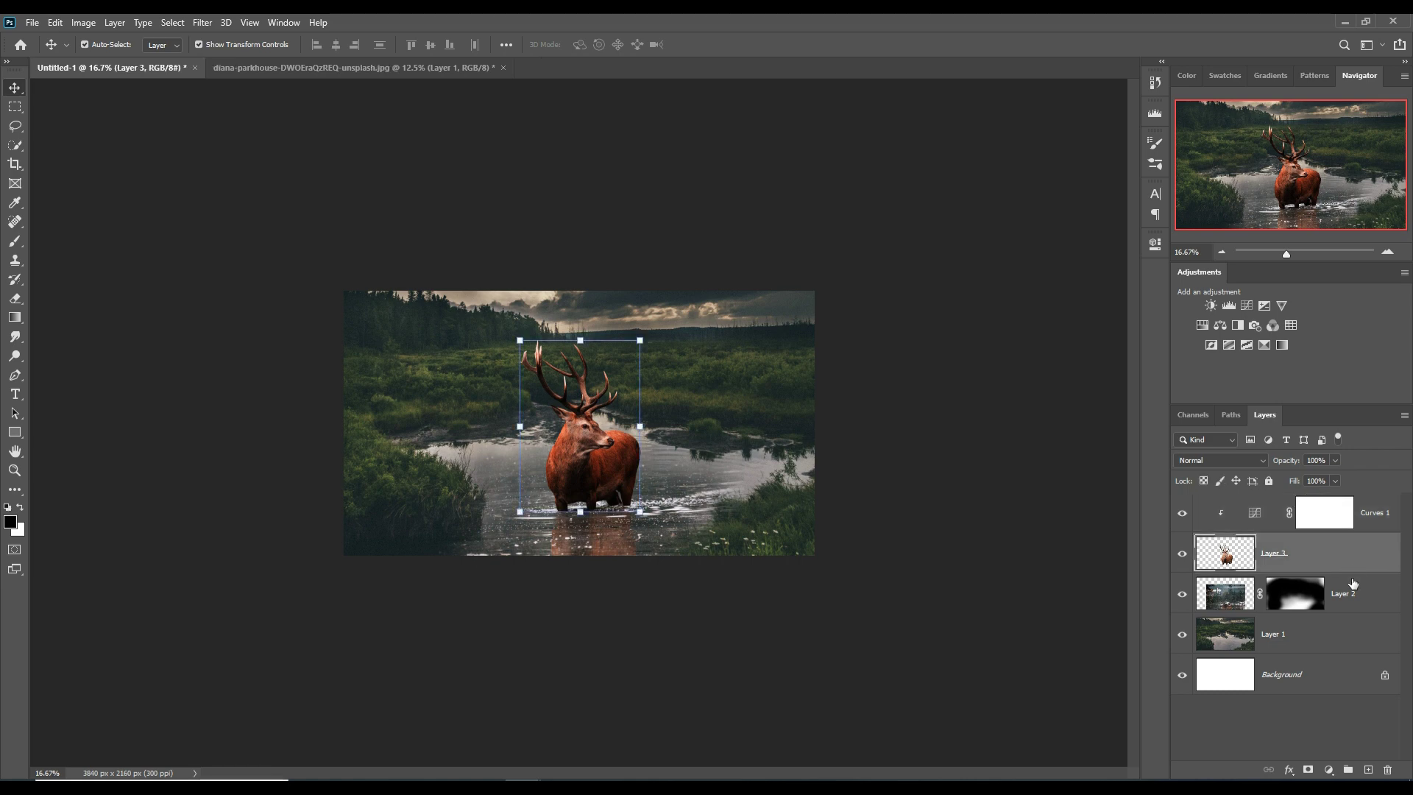
right_click(1353, 583)
click(1276, 555)
click(1386, 506)
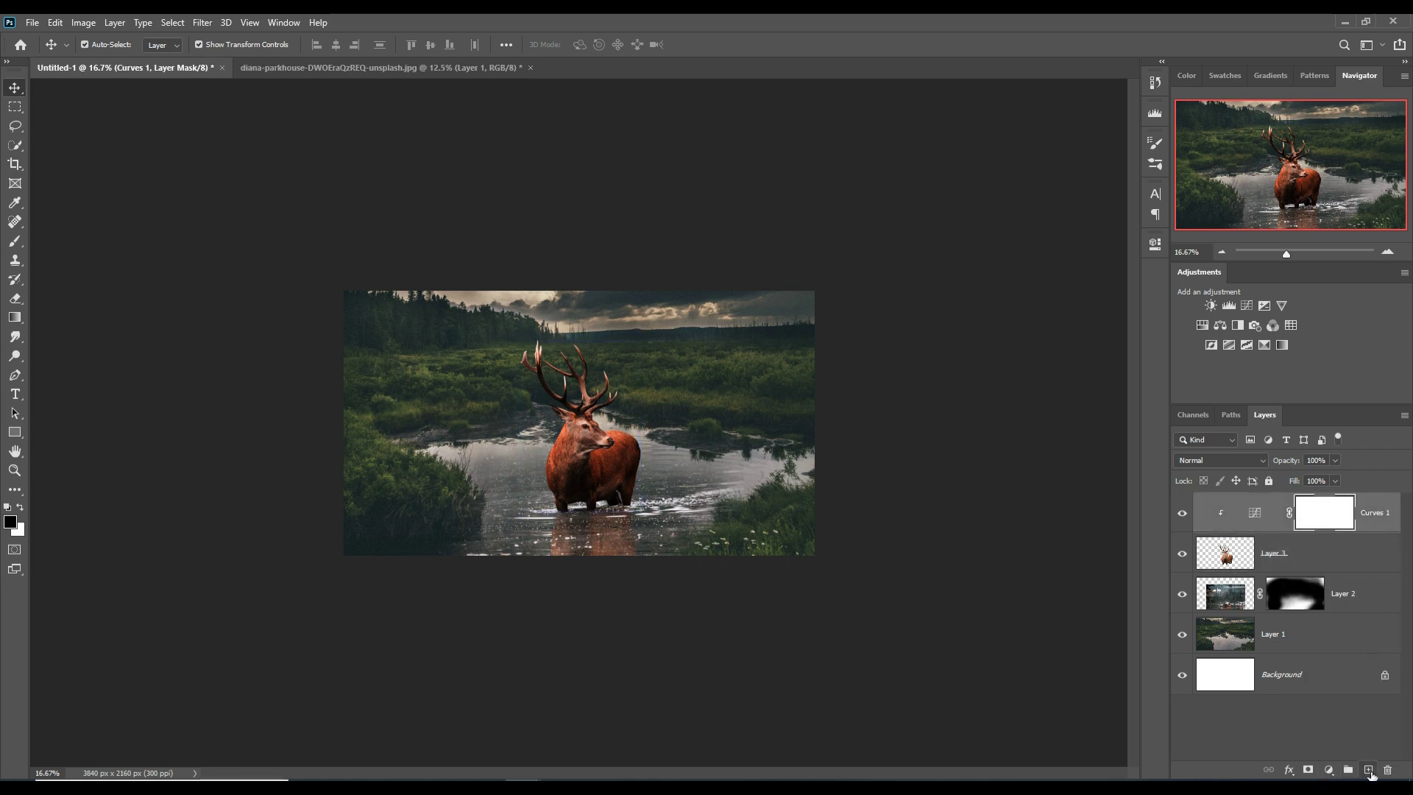
click(1363, 771)
right_click(1316, 513)
alt+click(1166, 606)
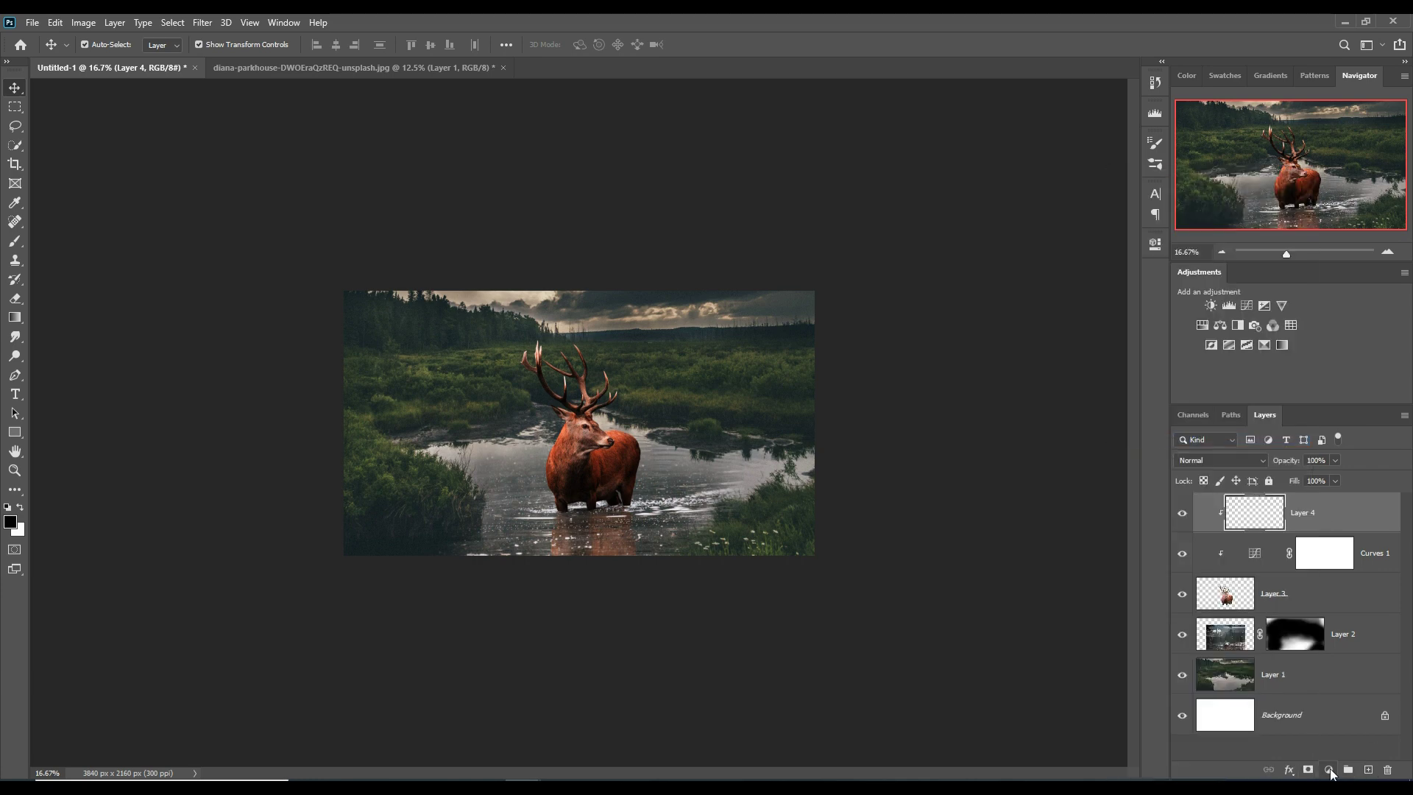
Start a yellow-orange Solid Color fill layer, then cancel it
click(1329, 769)
click(1288, 503)
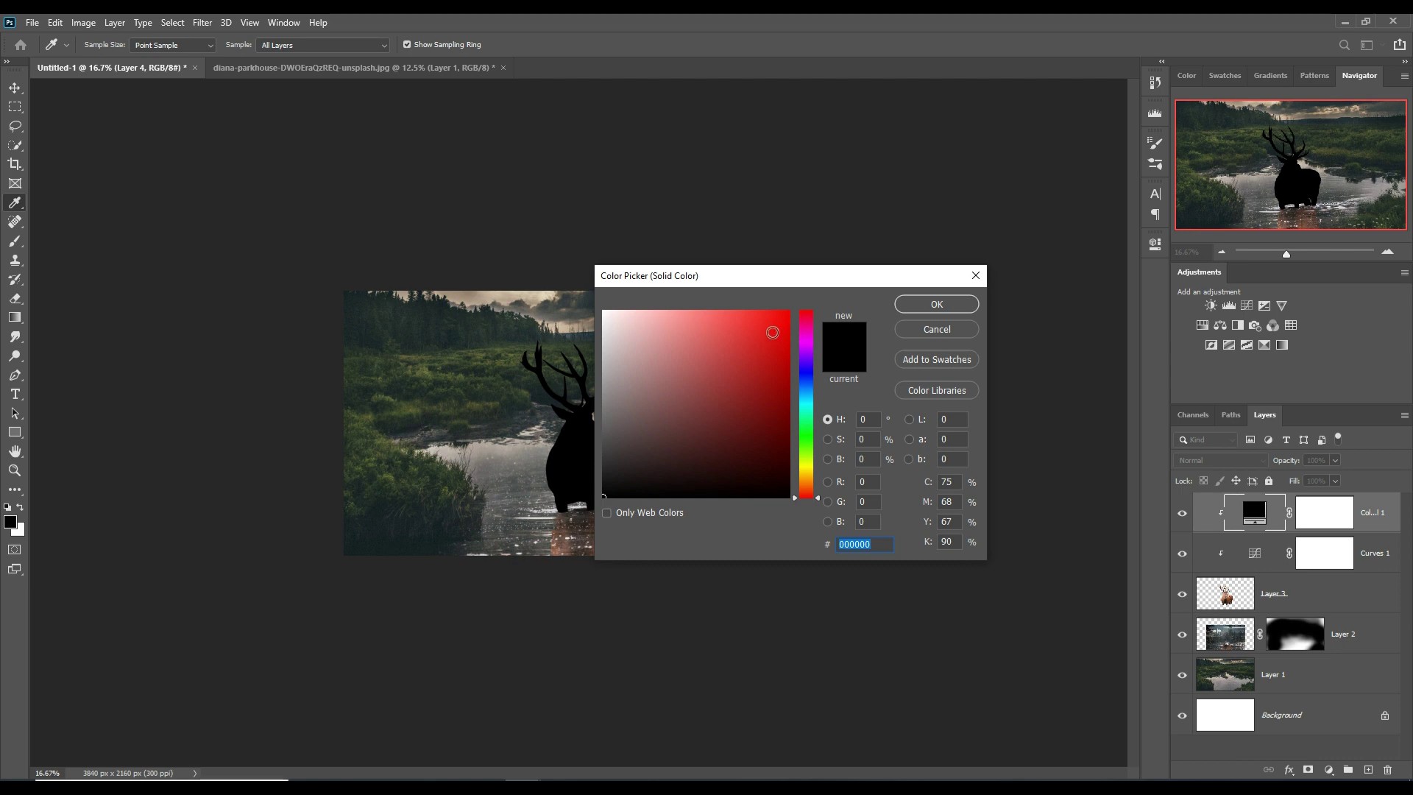
click(805, 469)
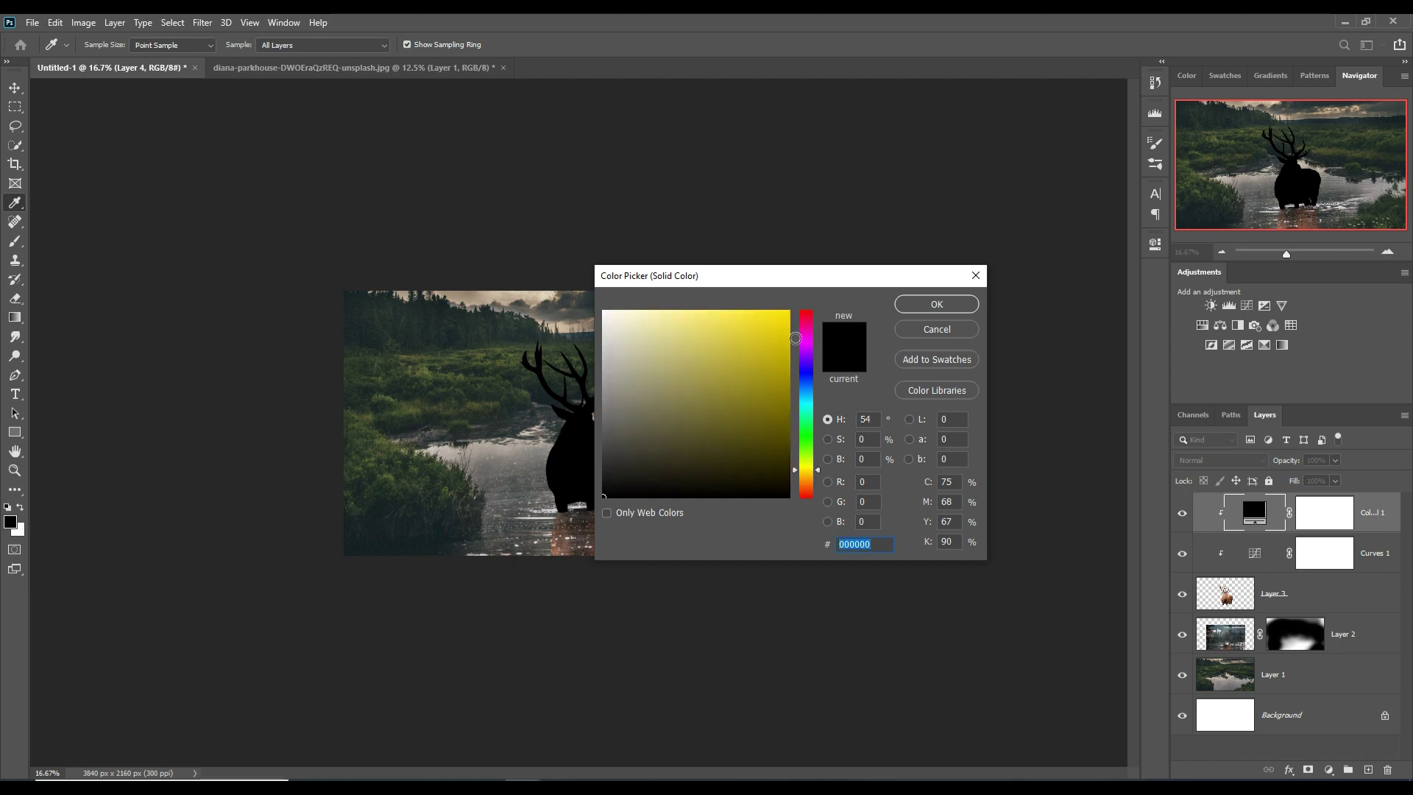
click(788, 313)
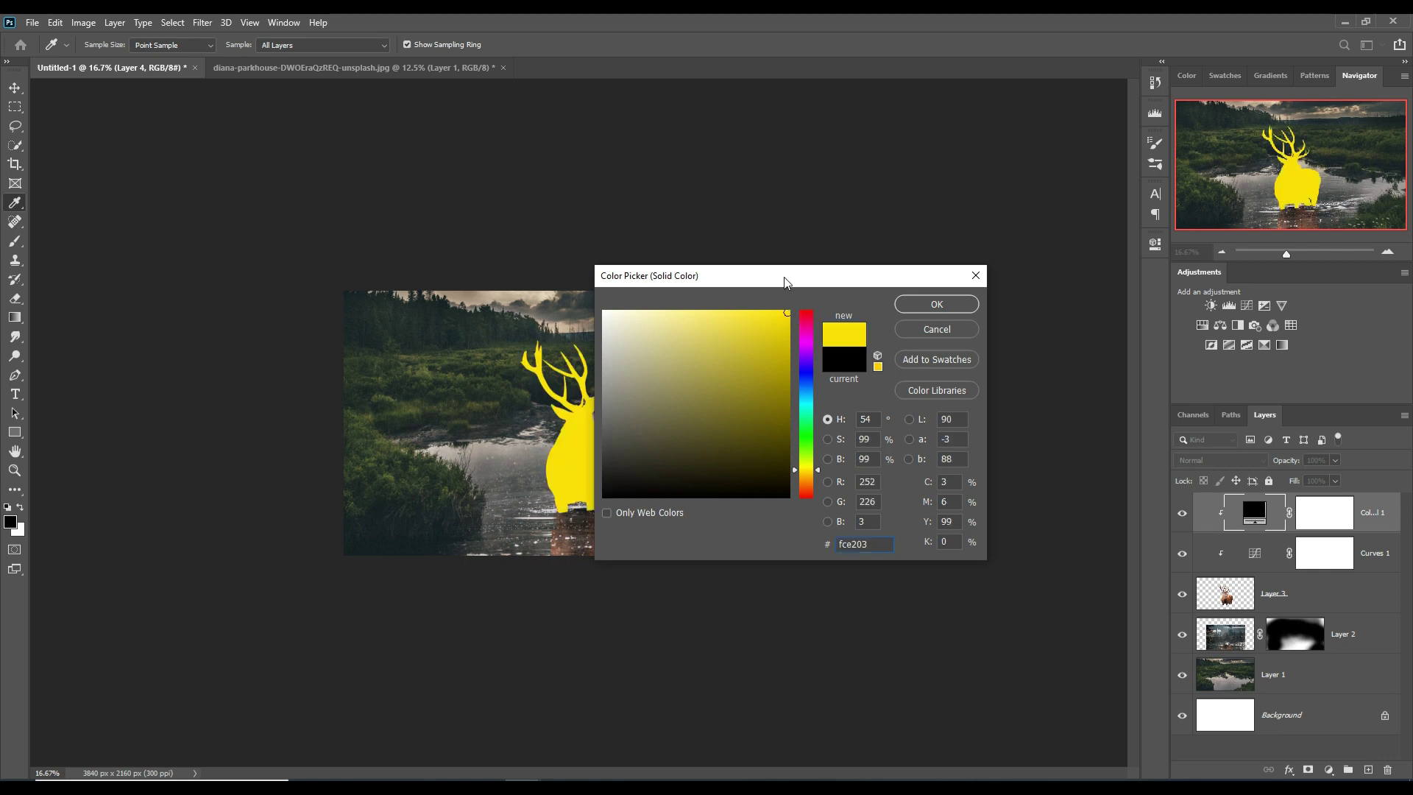
drag(784, 276, 942, 252)
drag(976, 446, 975, 454)
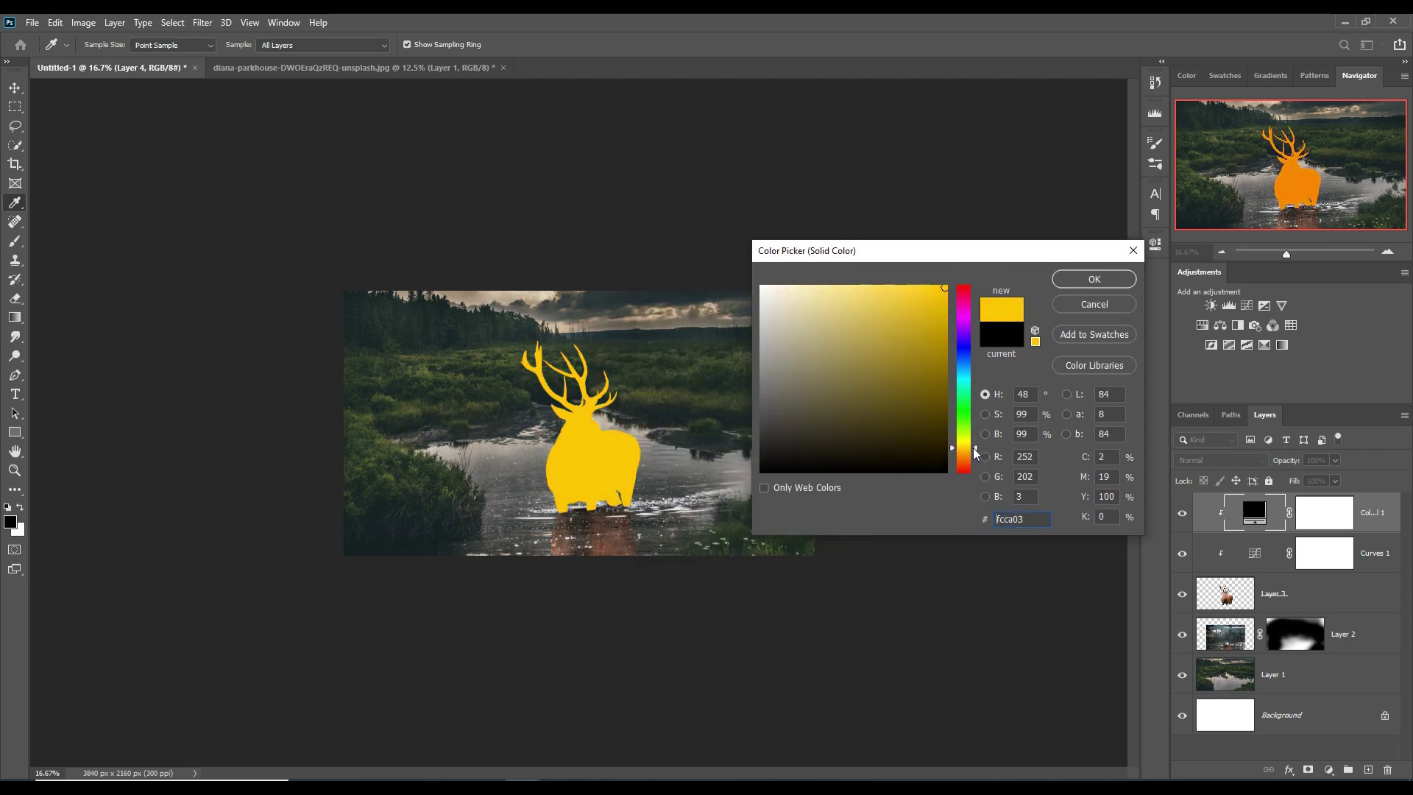
click(1095, 304)
Set Layer 4 to Linear Dodge (Add) and add an orange Solid Color fill layer
click(1222, 460)
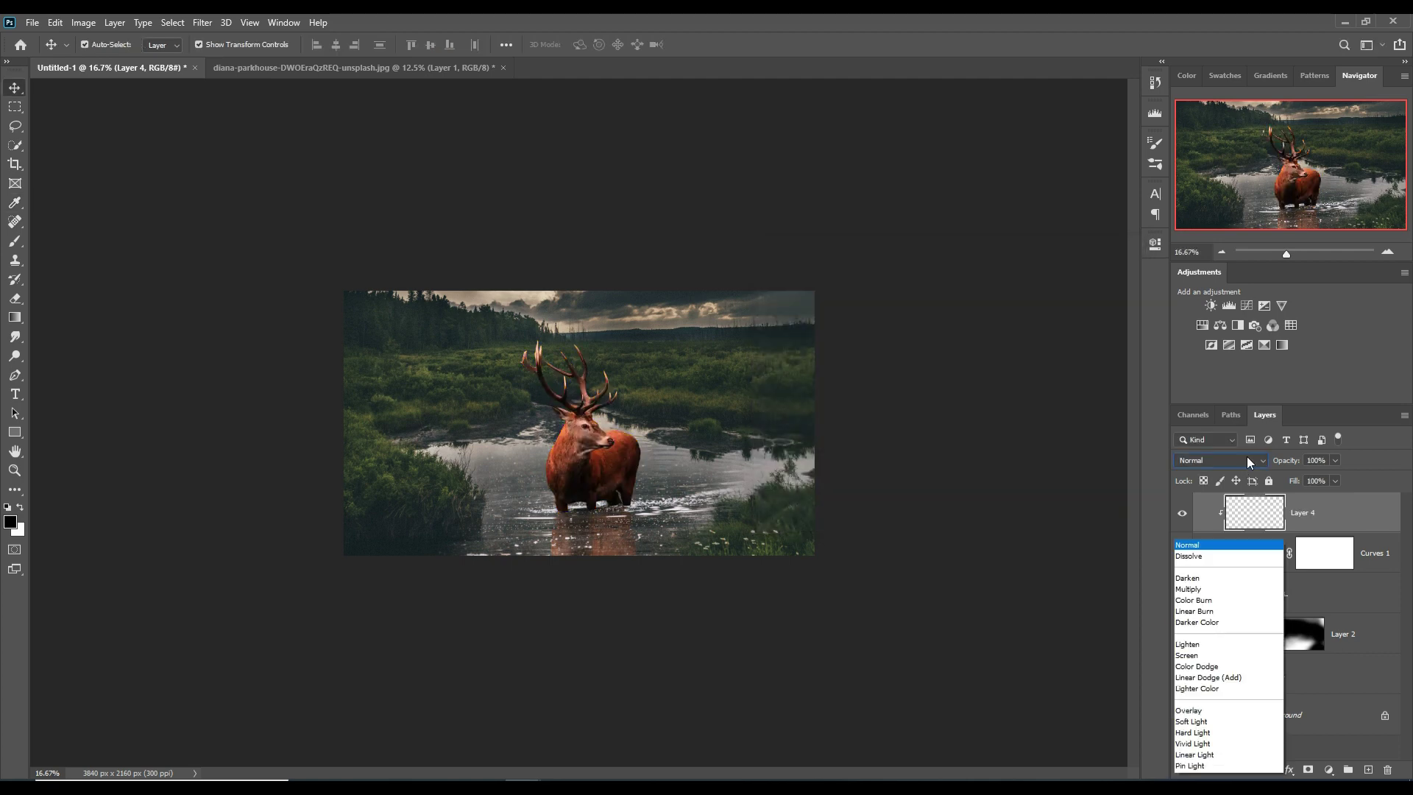
click(1222, 556)
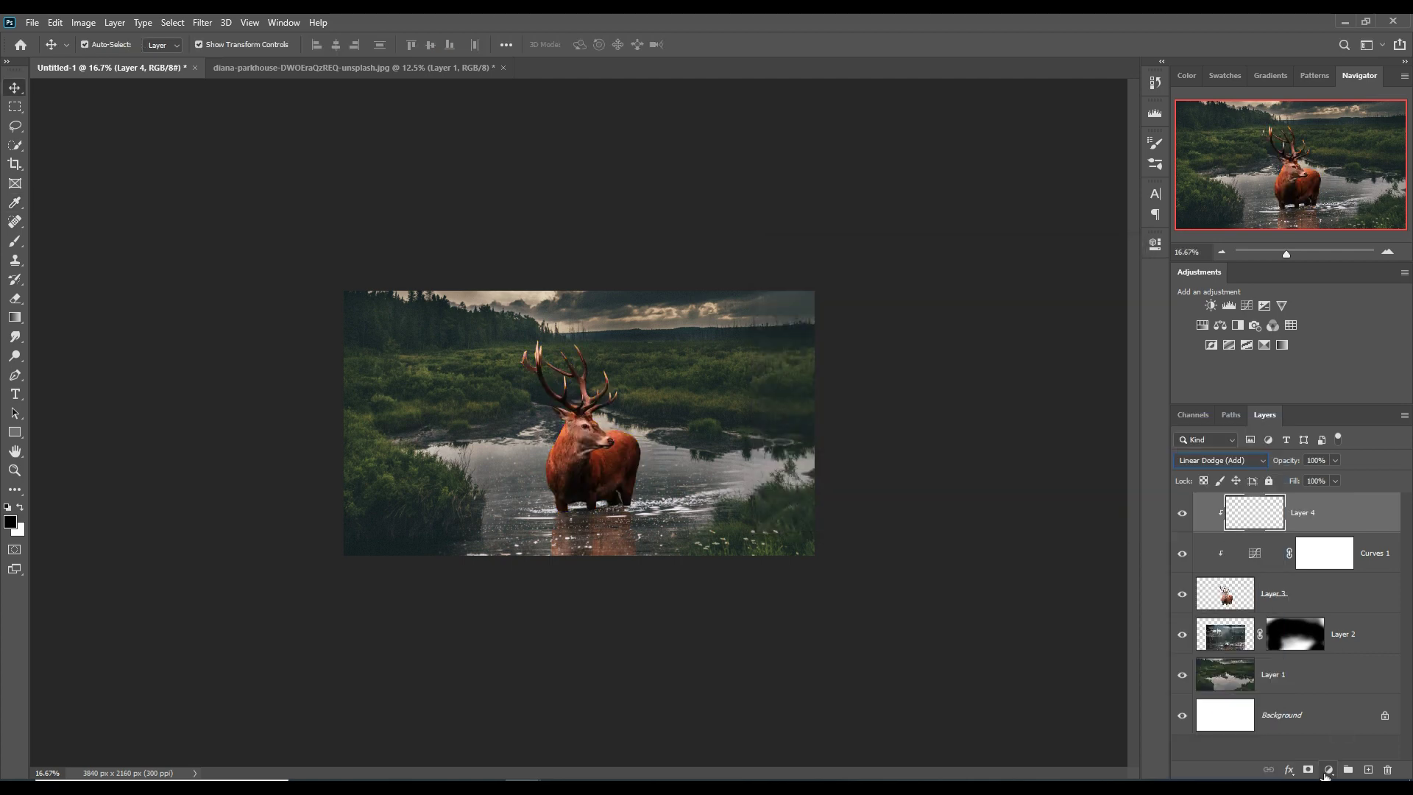
click(1329, 770)
click(1308, 512)
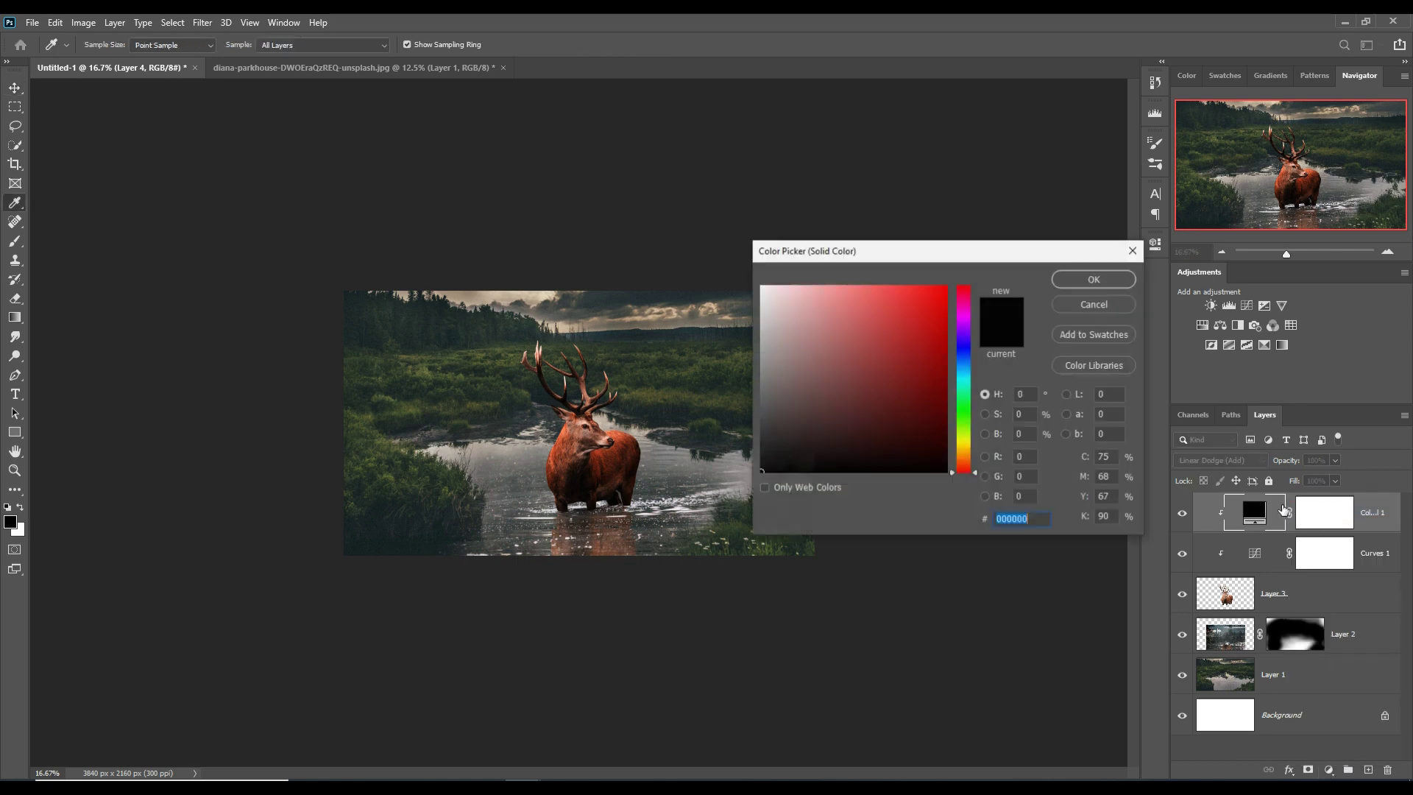
click(966, 447)
click(953, 294)
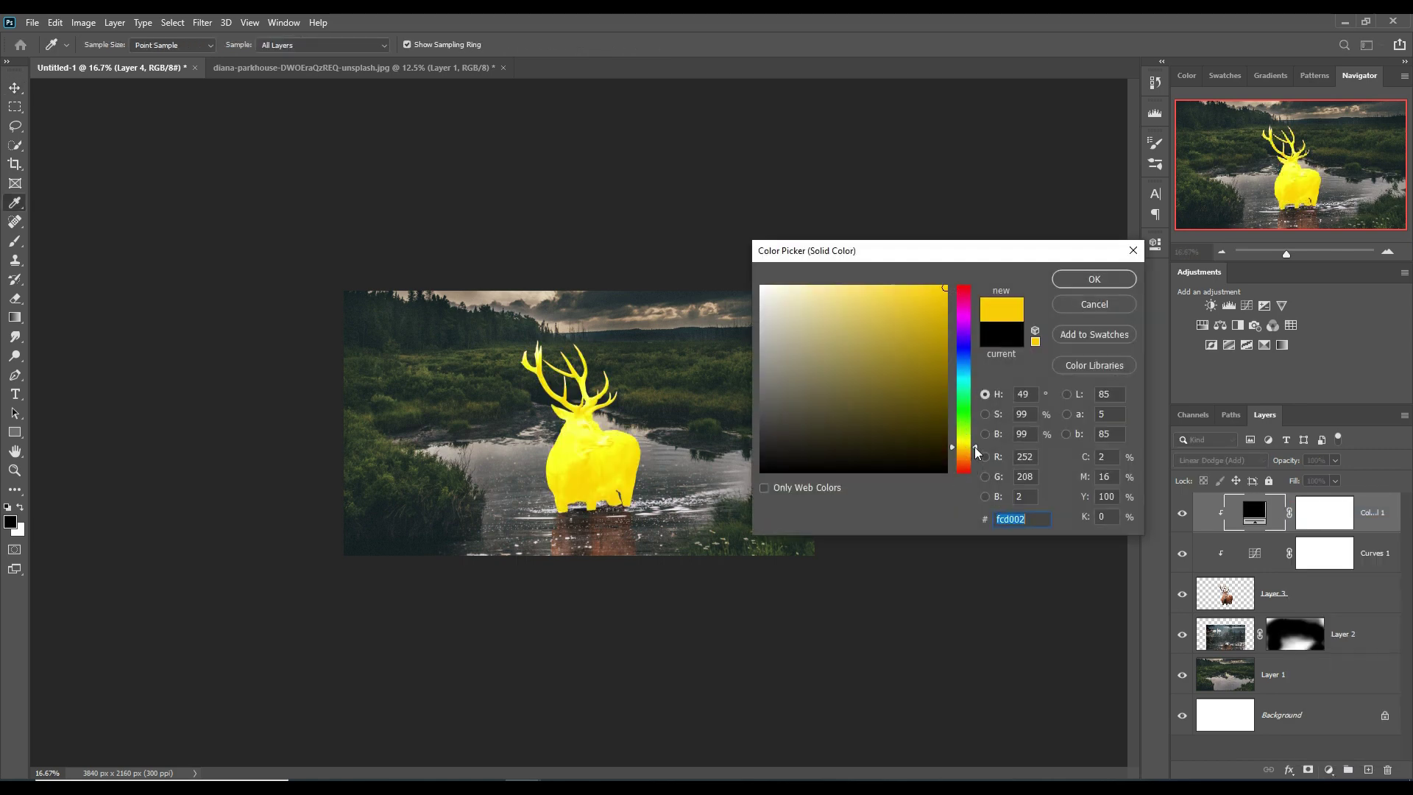
drag(974, 450, 976, 457)
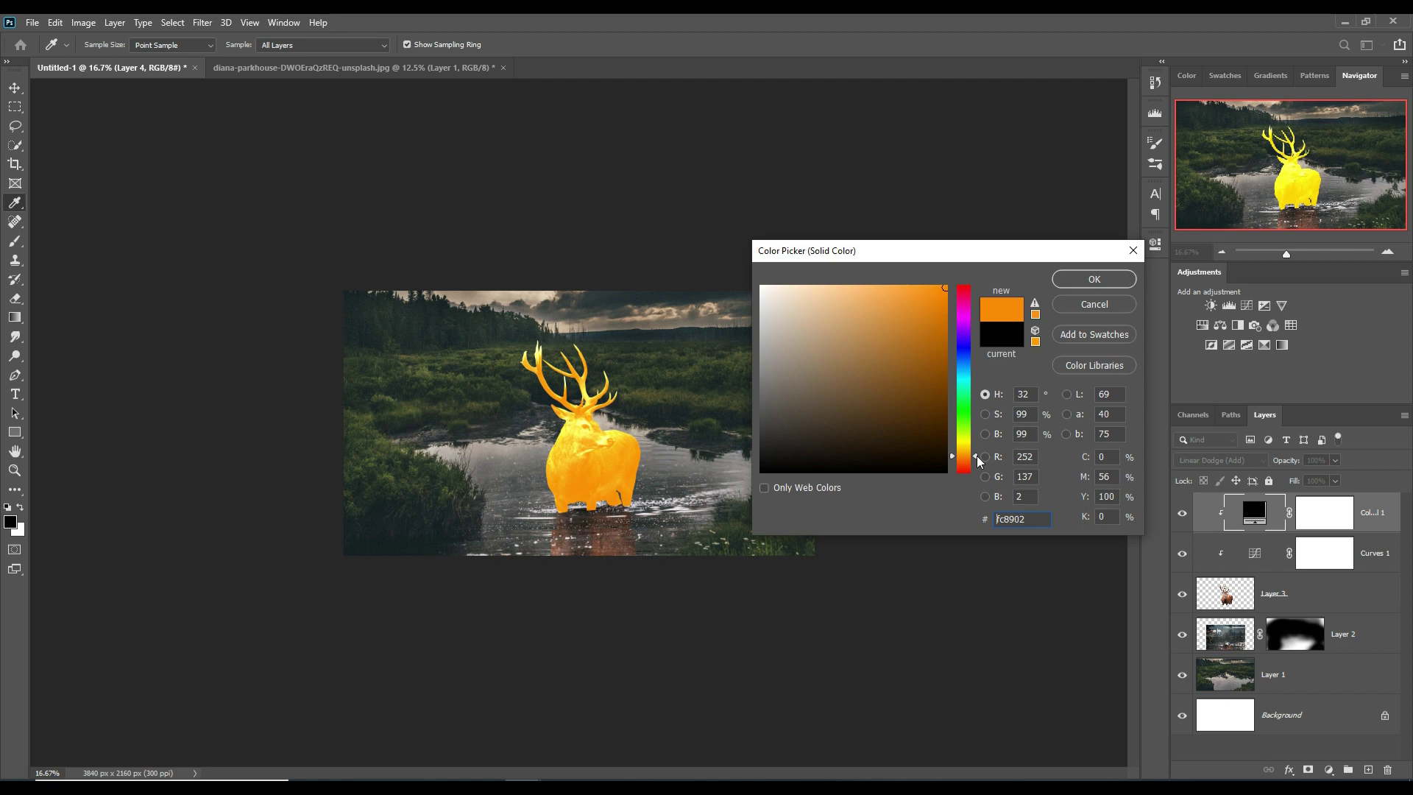
click(1104, 287)
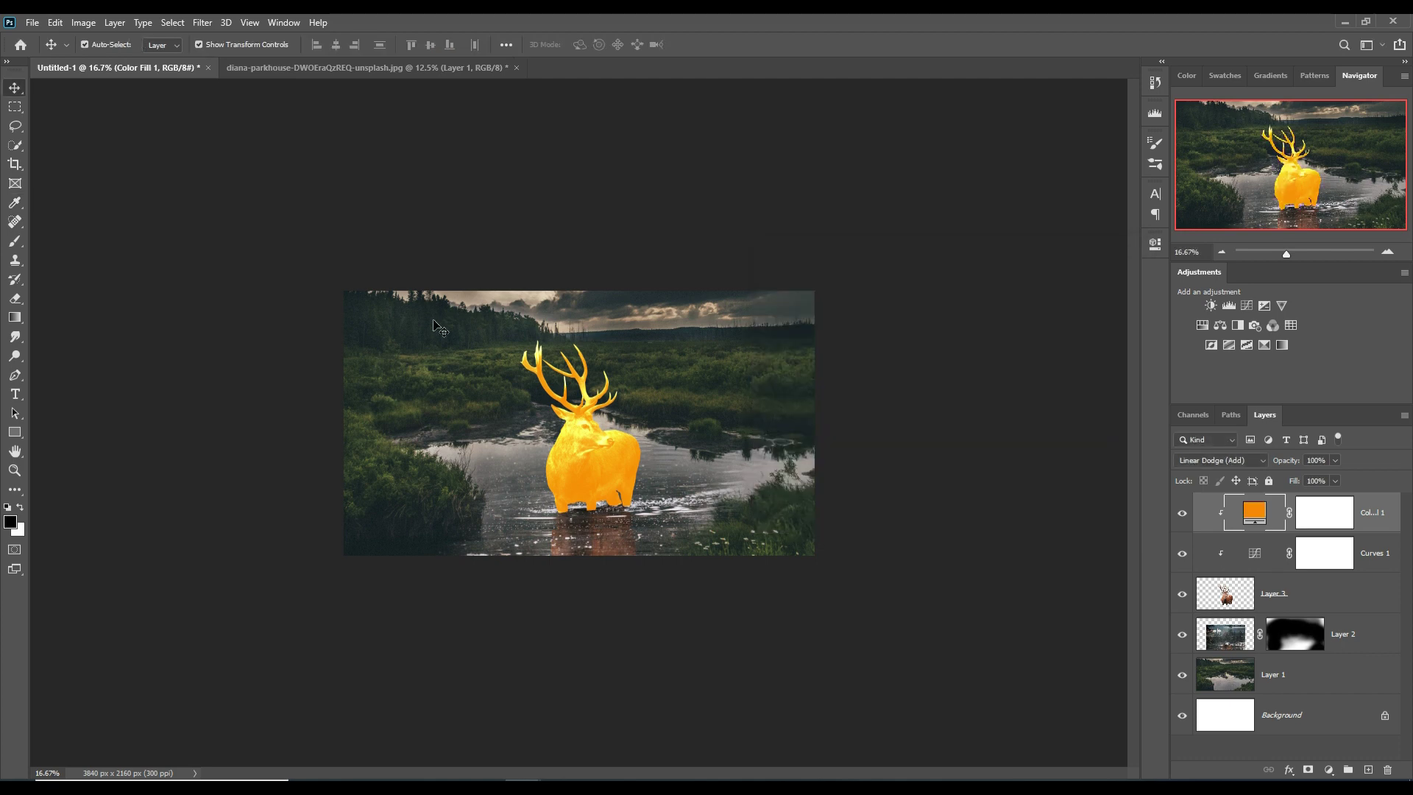
Invert Color Fill 1's mask to black, hiding the orange glow
click(1319, 521)
key(ctrl+minus)
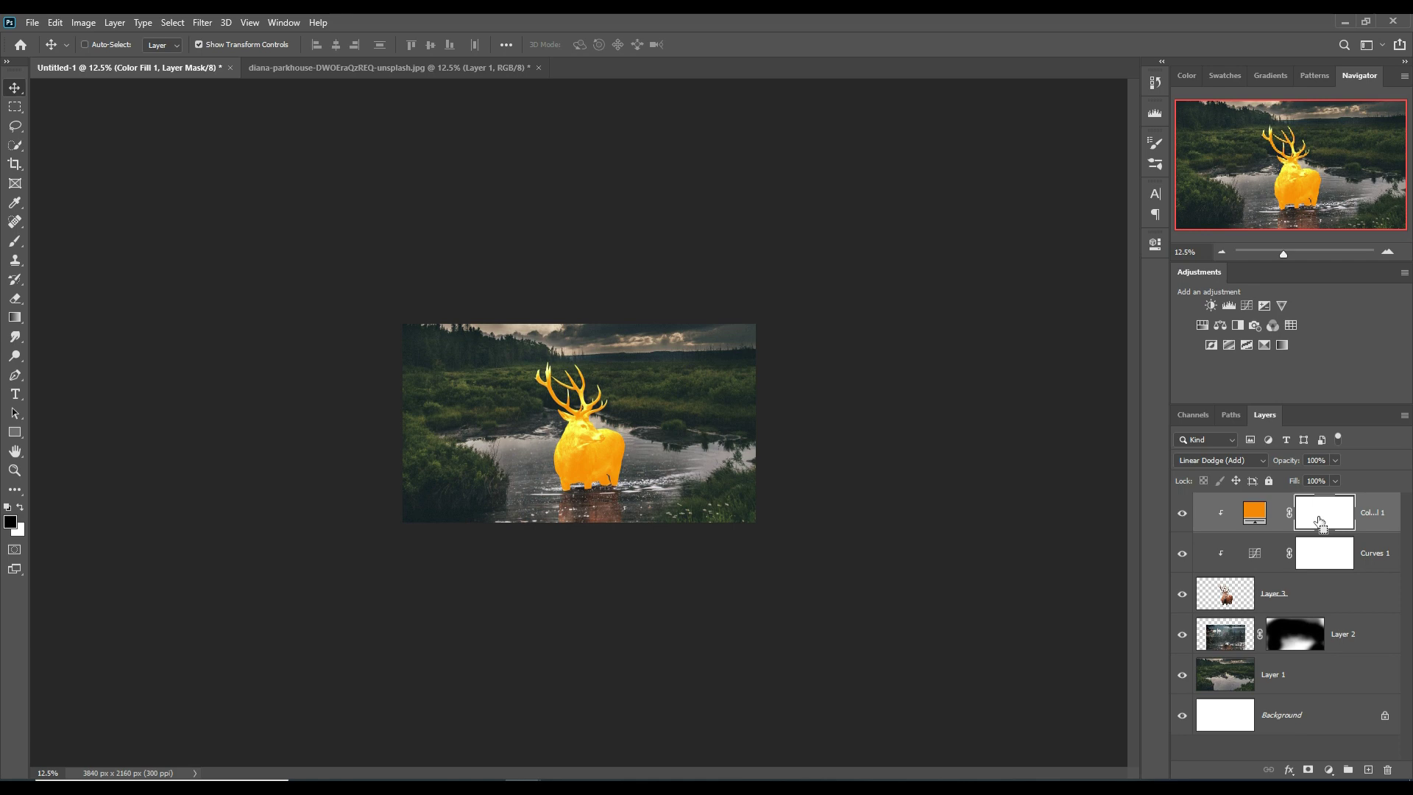
key(ctrl+i)
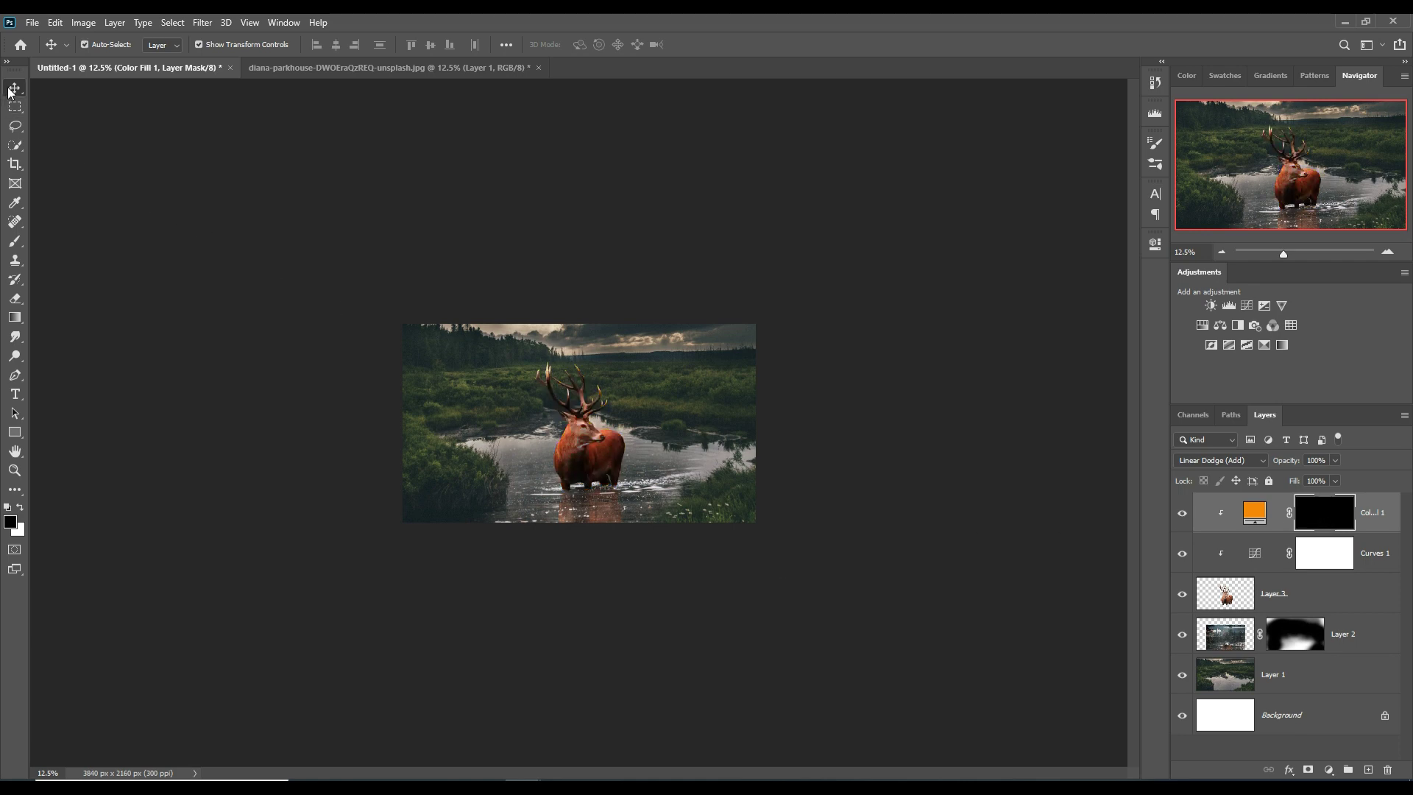
click(1328, 692)
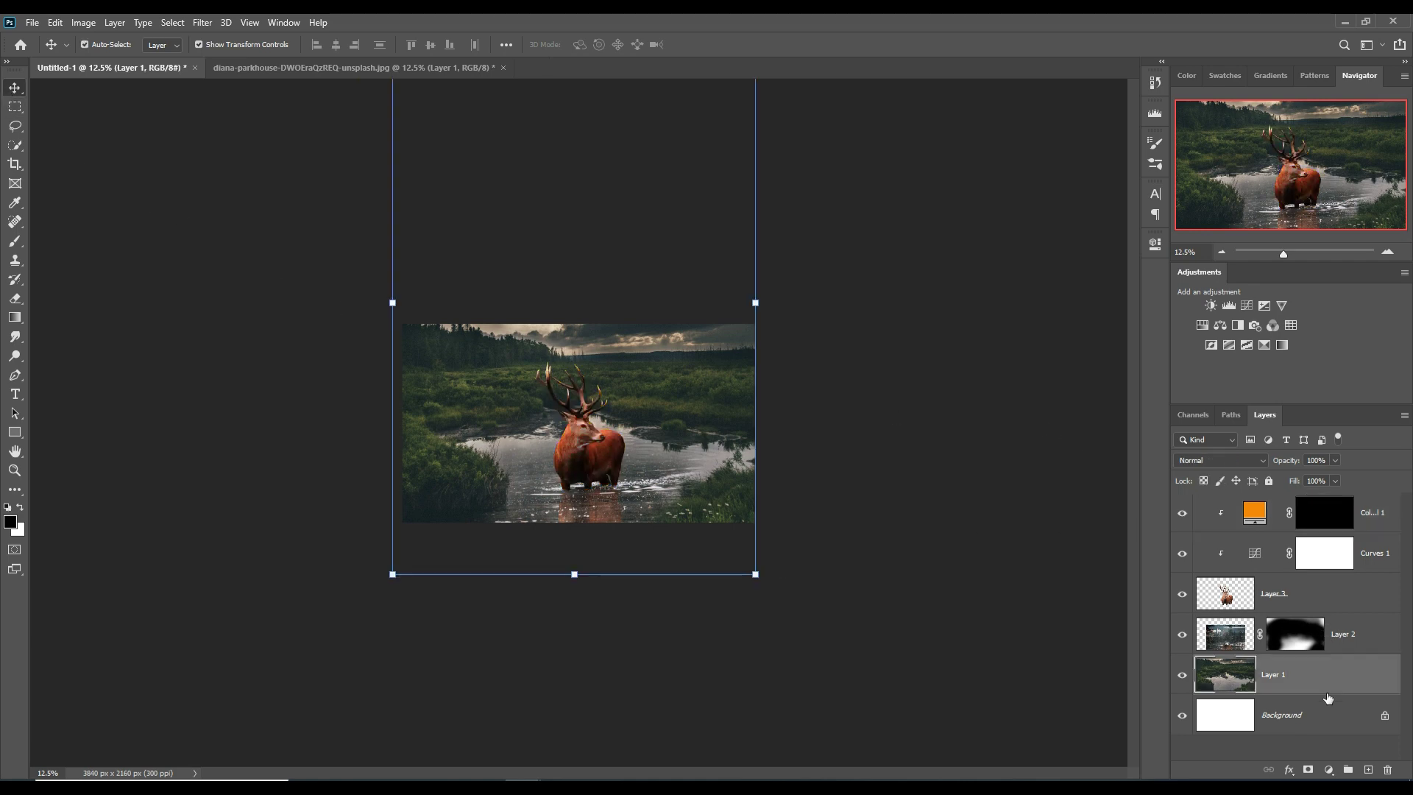
Add Curves 2 clipped to Layer 2 and pull its midpoint down to darken it
click(1373, 642)
click(1329, 770)
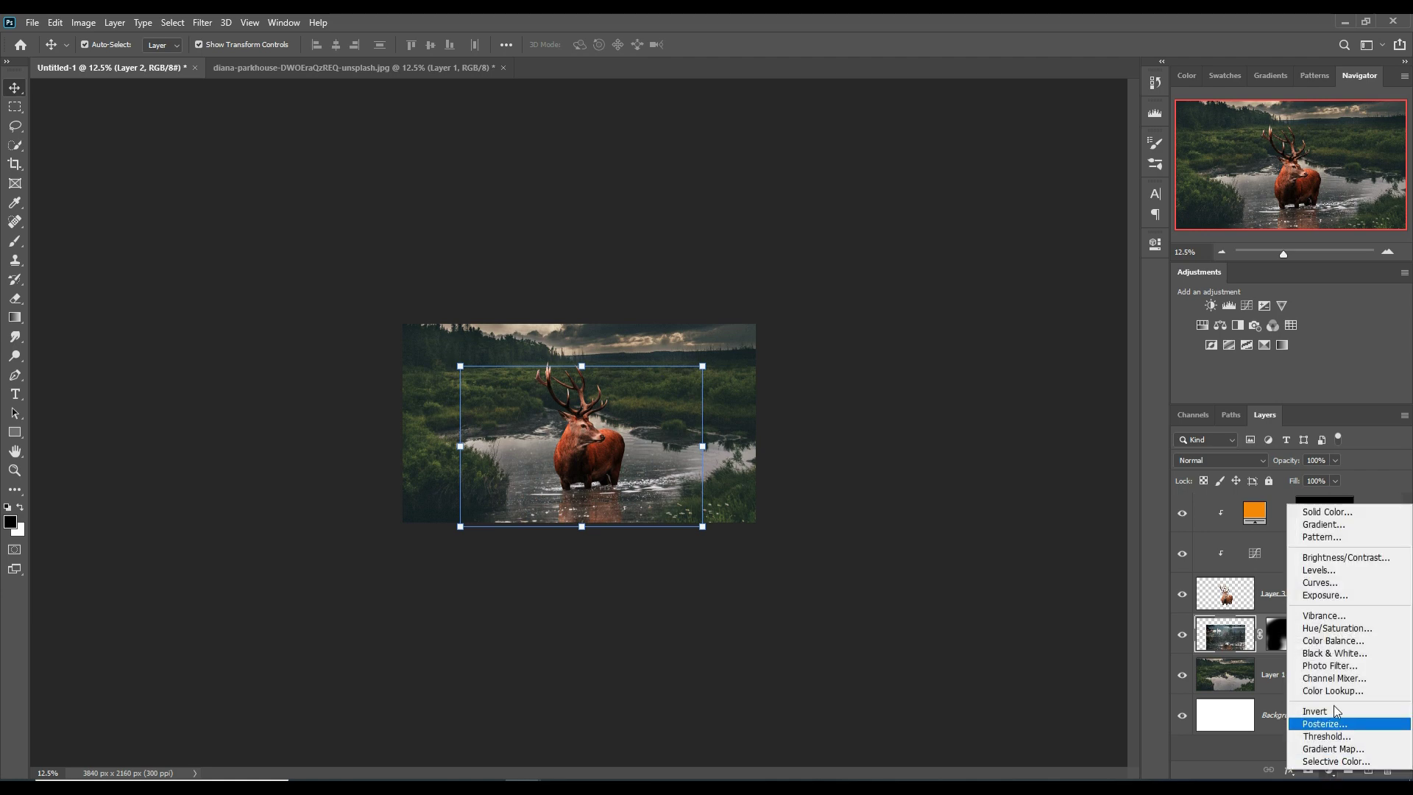
click(1335, 585)
drag(1053, 399, 1055, 398)
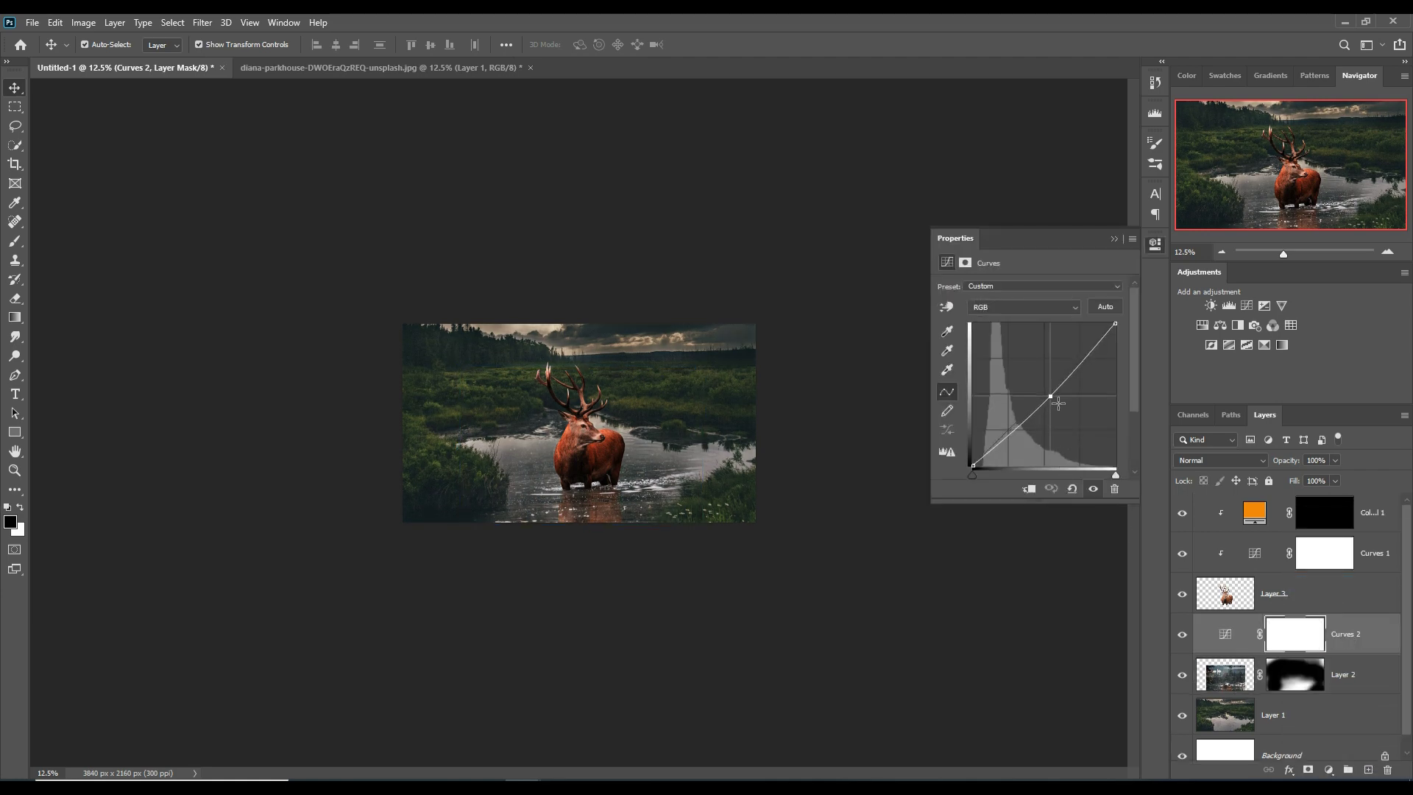
click(1029, 489)
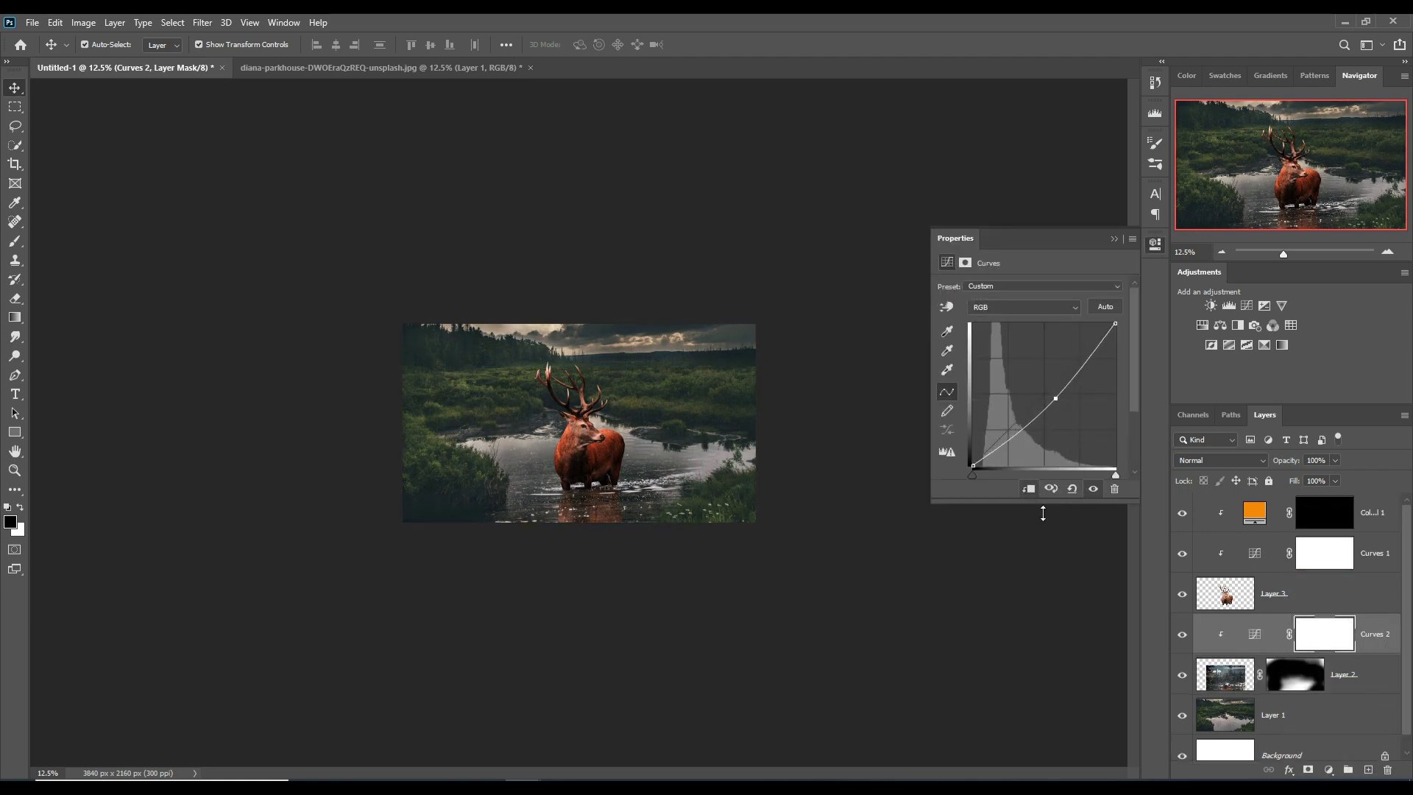
drag(1062, 406, 1066, 407)
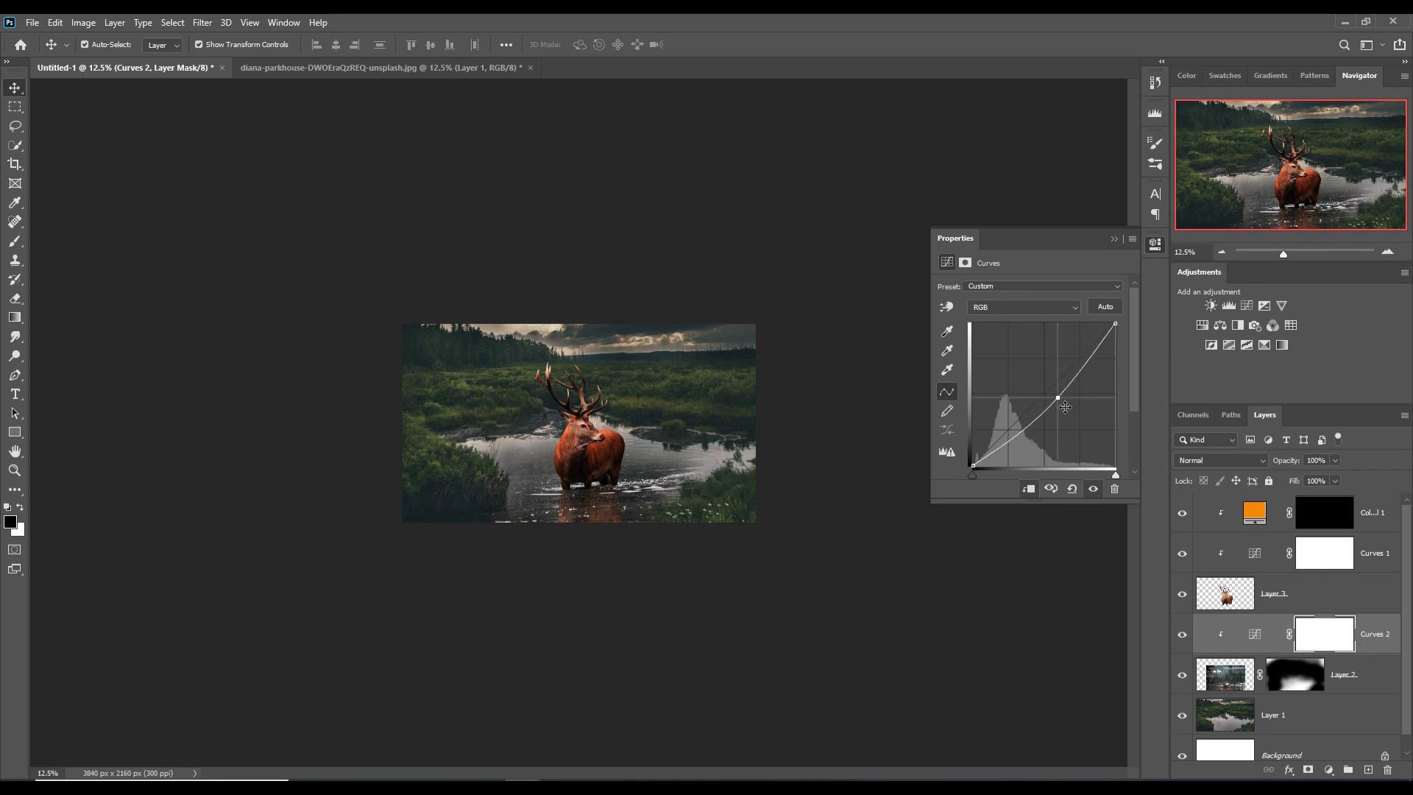
click(1113, 238)
Add a darkening Curves 3 above Layer 1 and zoom the view to 33.33%
click(1308, 729)
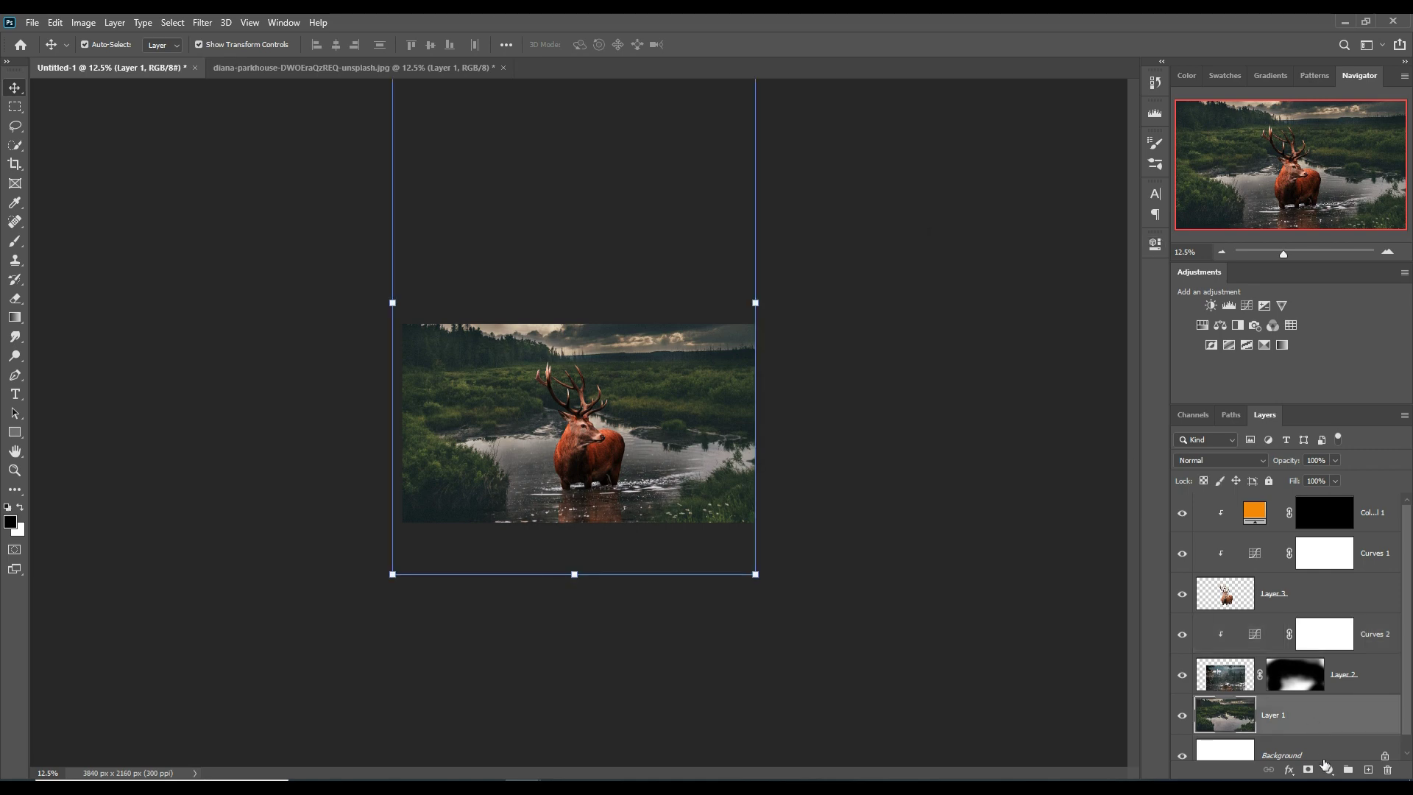
click(1329, 770)
click(1320, 581)
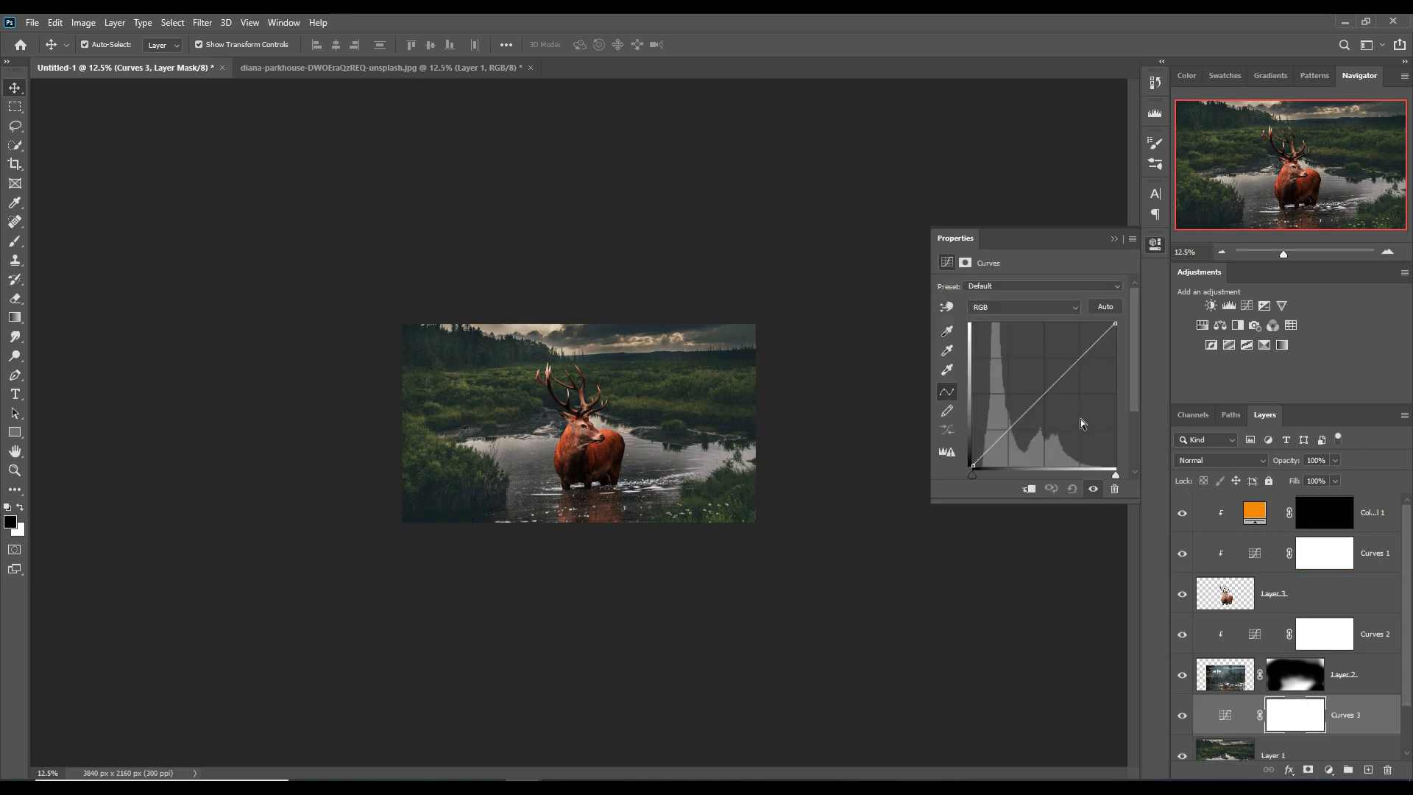
drag(1053, 400, 1056, 395)
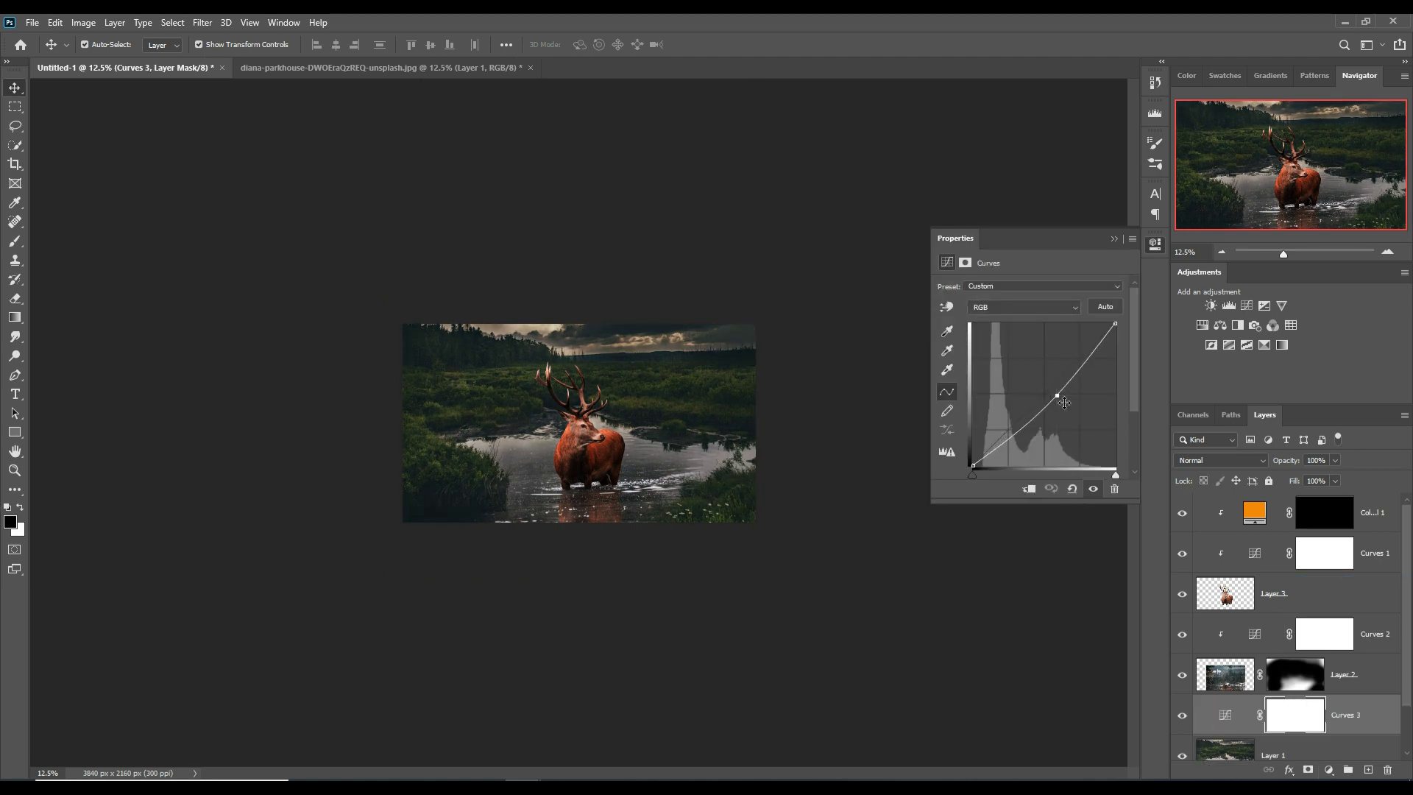
click(1114, 239)
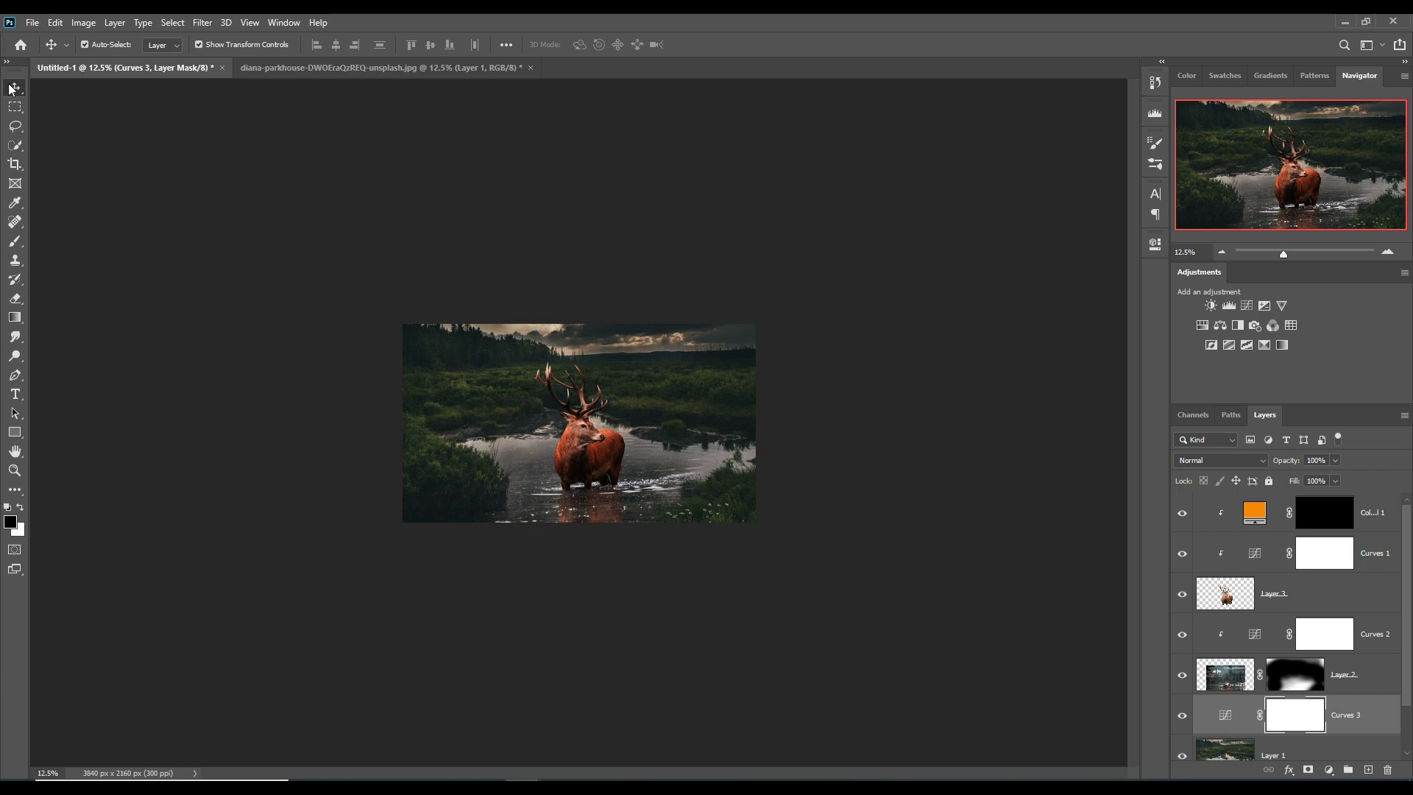
key(ctrl+plus)
key(ctrl+plus)
key(ctrl+plus)
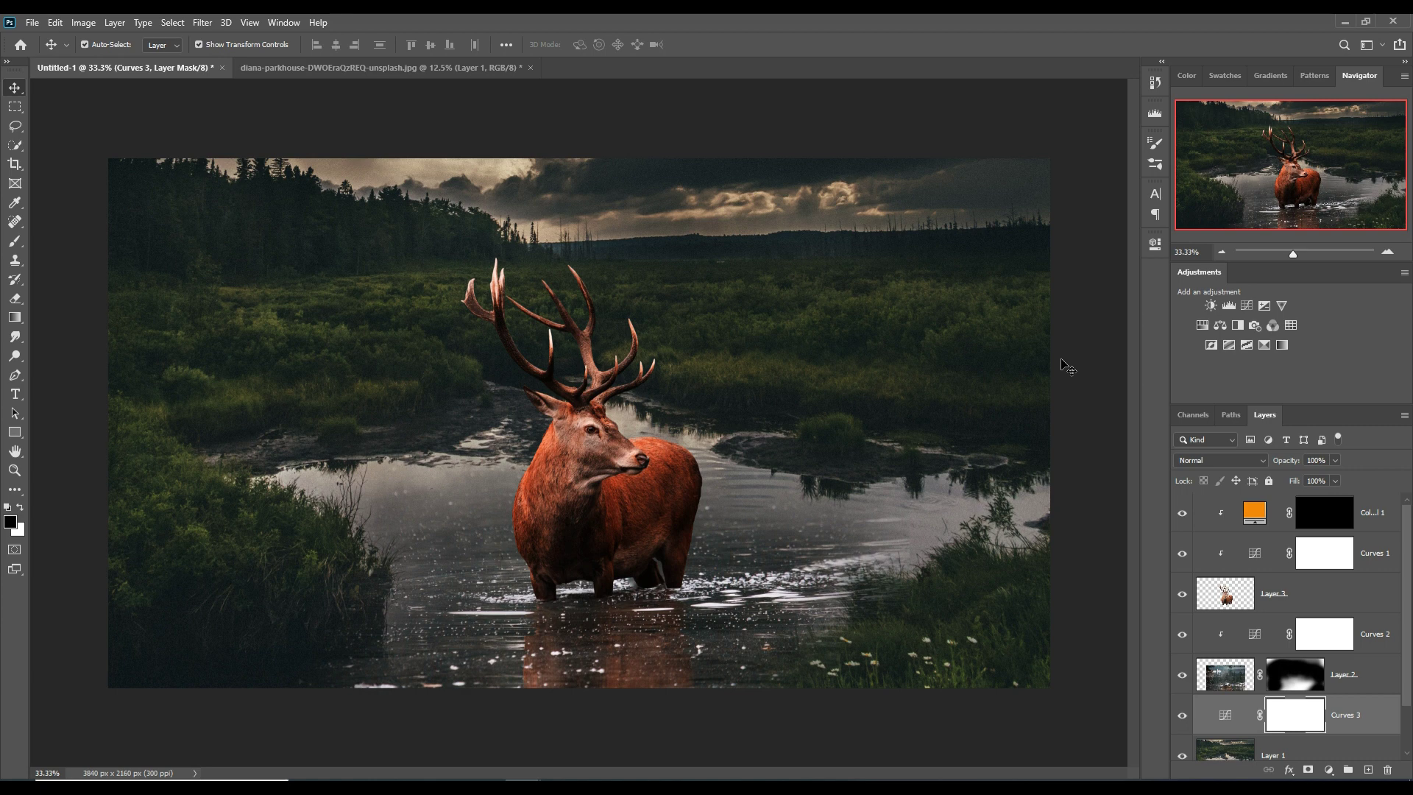
Target Color Fill 1's mask with a white Brush at 100% opacity
click(1345, 524)
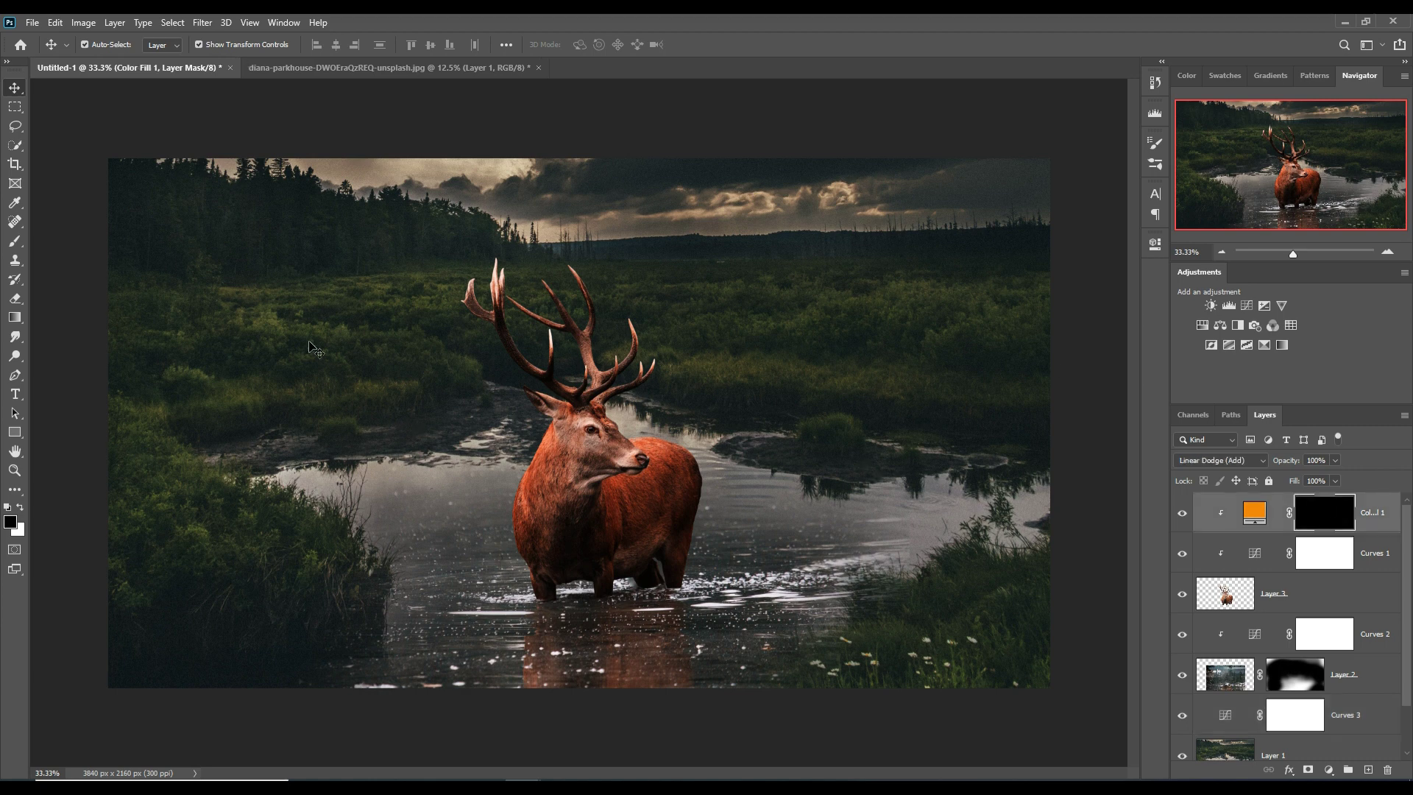
click(15, 241)
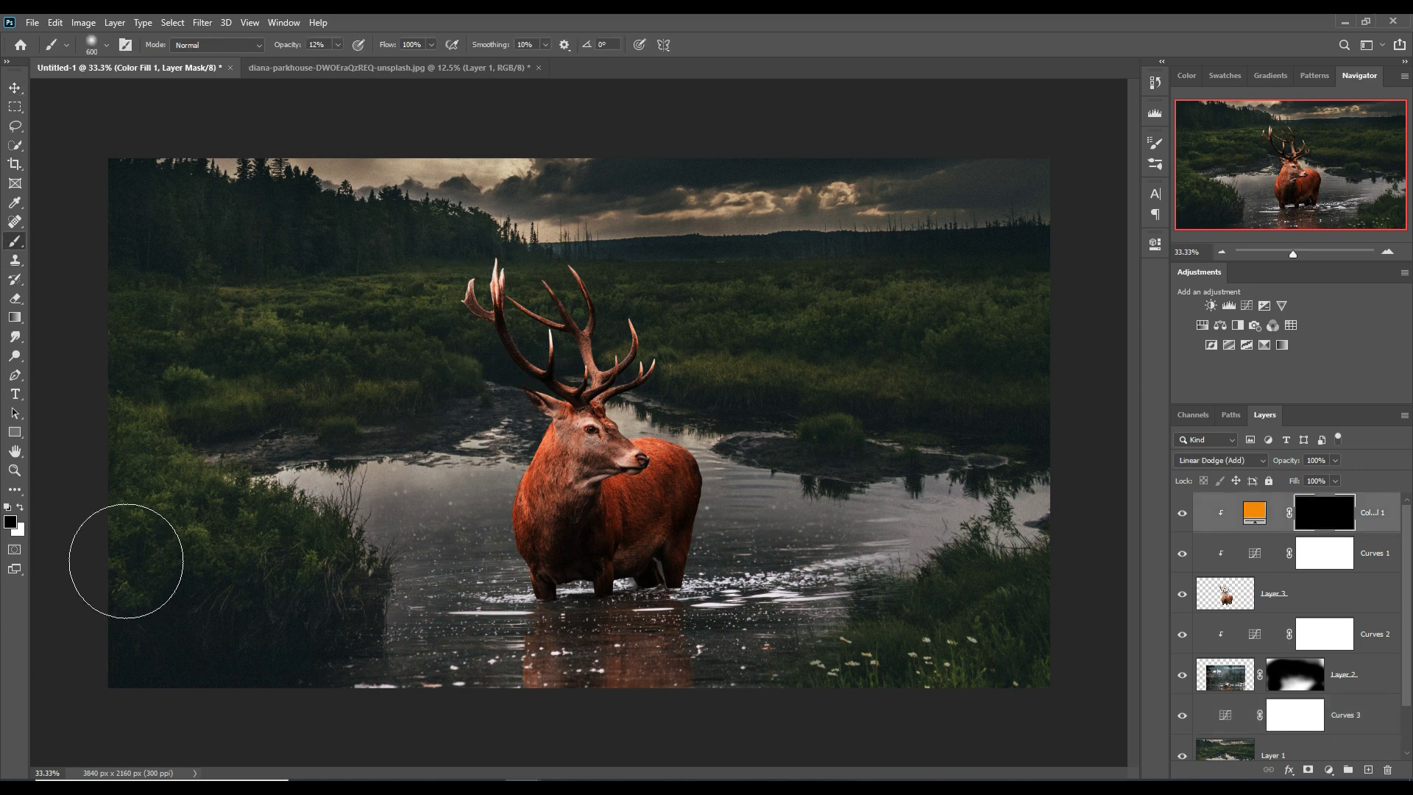
click(20, 508)
click(338, 44)
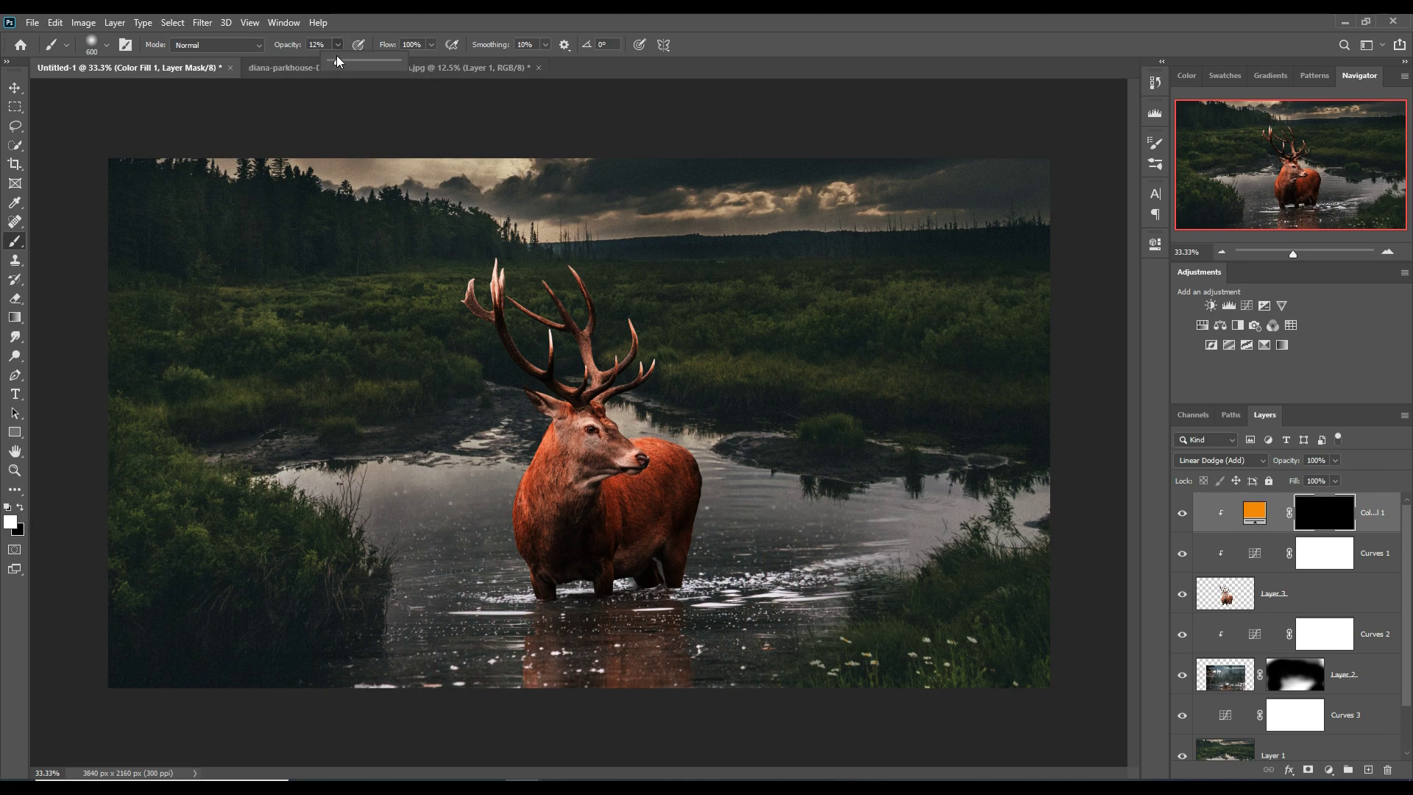
drag(338, 59, 397, 61)
Paint over the antlers, then their base with a 175 px brush, so they glow gold
mouse_move(482, 302)
mouse_down()
mouse_move(619, 345)
mouse_move(650, 378)
mouse_up()
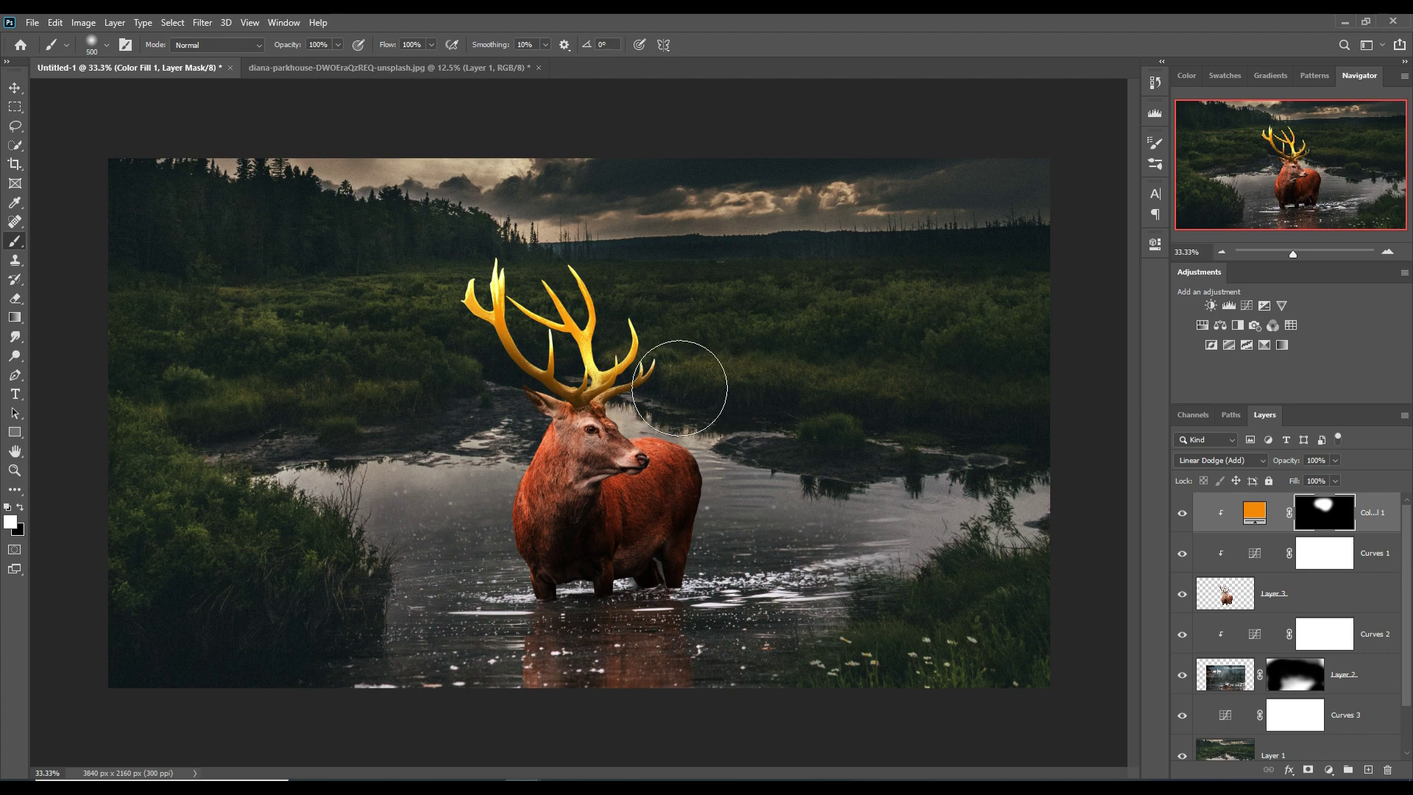
key(bracketleft)
key(bracketleft)
key(bracketleft)
mouse_move(527, 354)
mouse_down()
mouse_move(590, 397)
mouse_move(662, 349)
mouse_up()
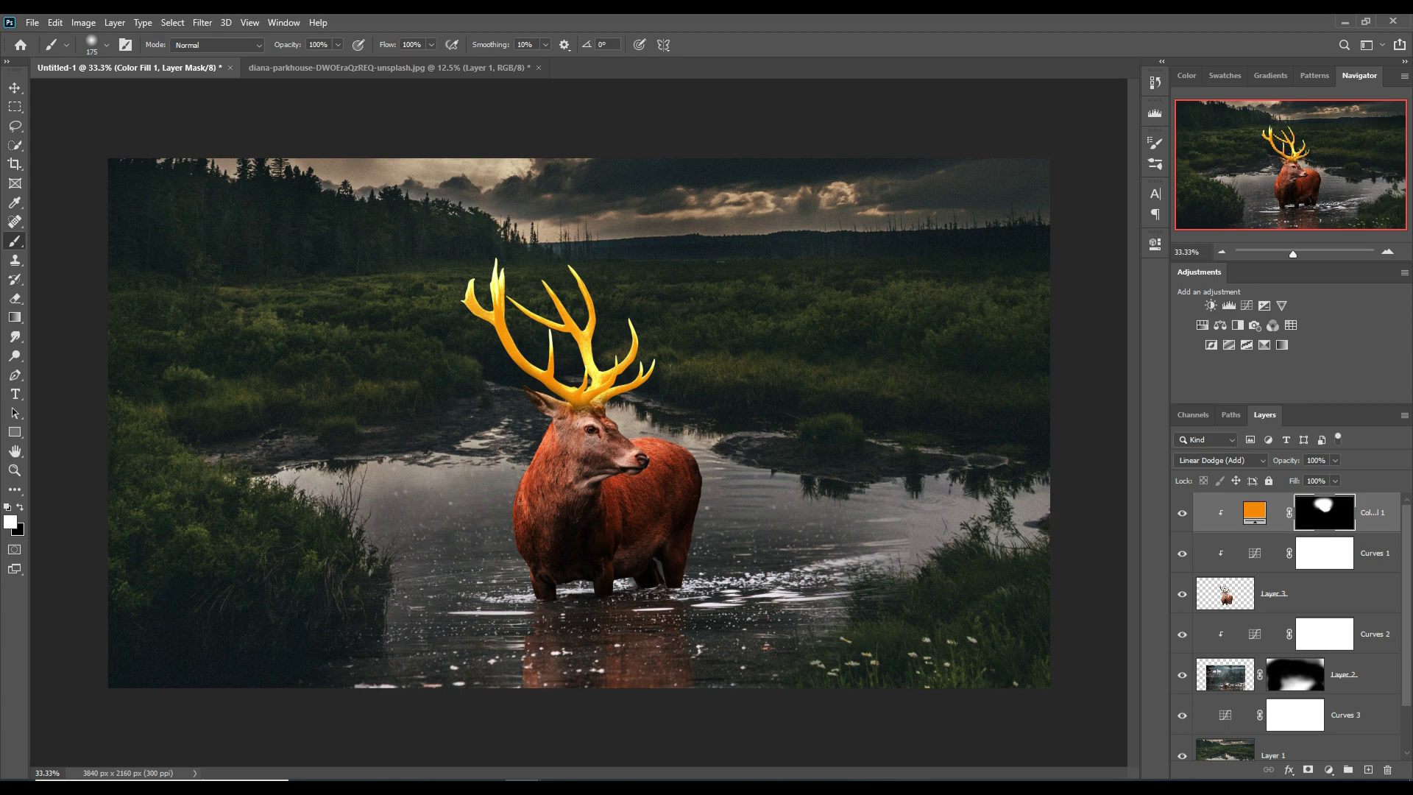
Zoom in and paint glow along the ear and neck with a 30 px Soft Round Pressure Opacity brush
scroll(726, 348, up, 2)
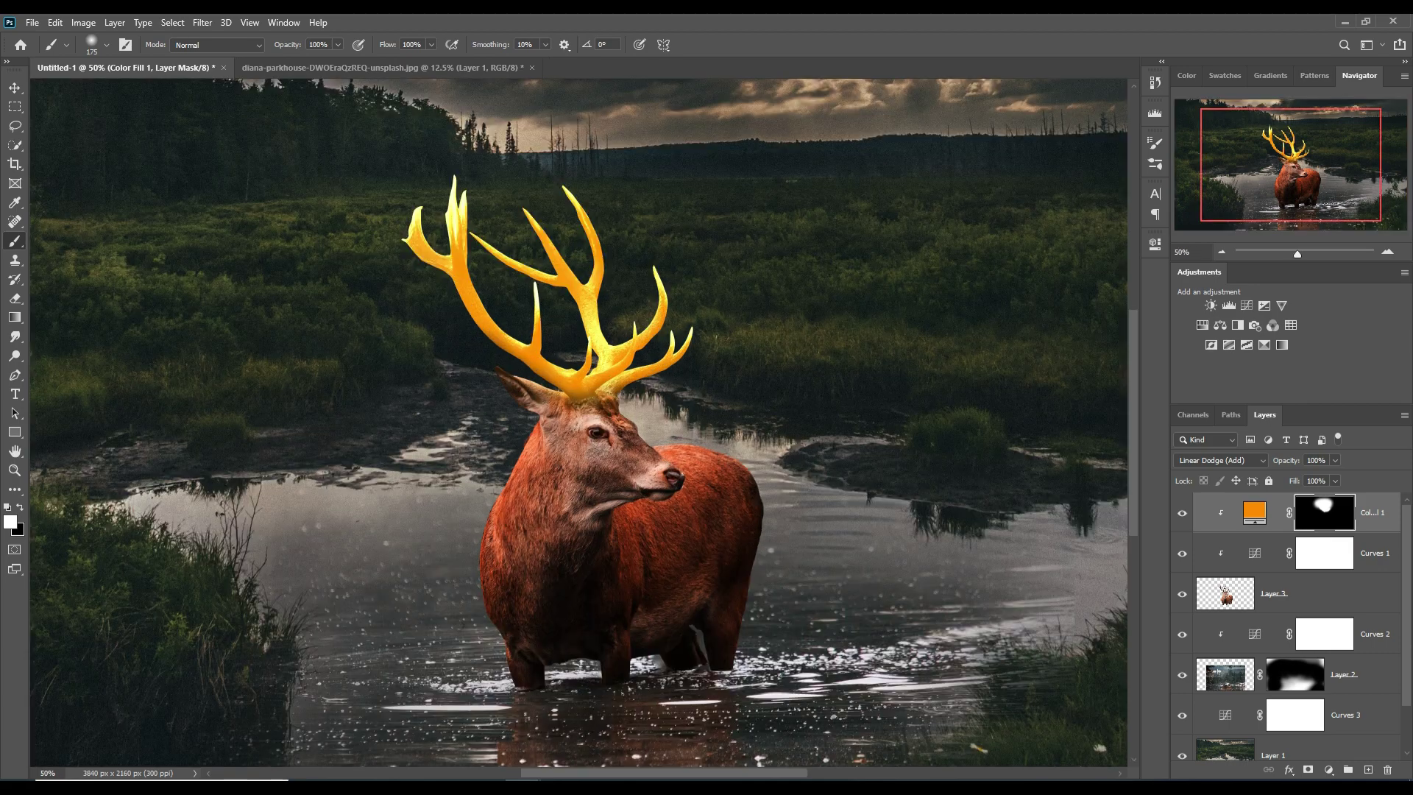
scroll(727, 347, up, 2)
scroll(727, 347, up, 2)
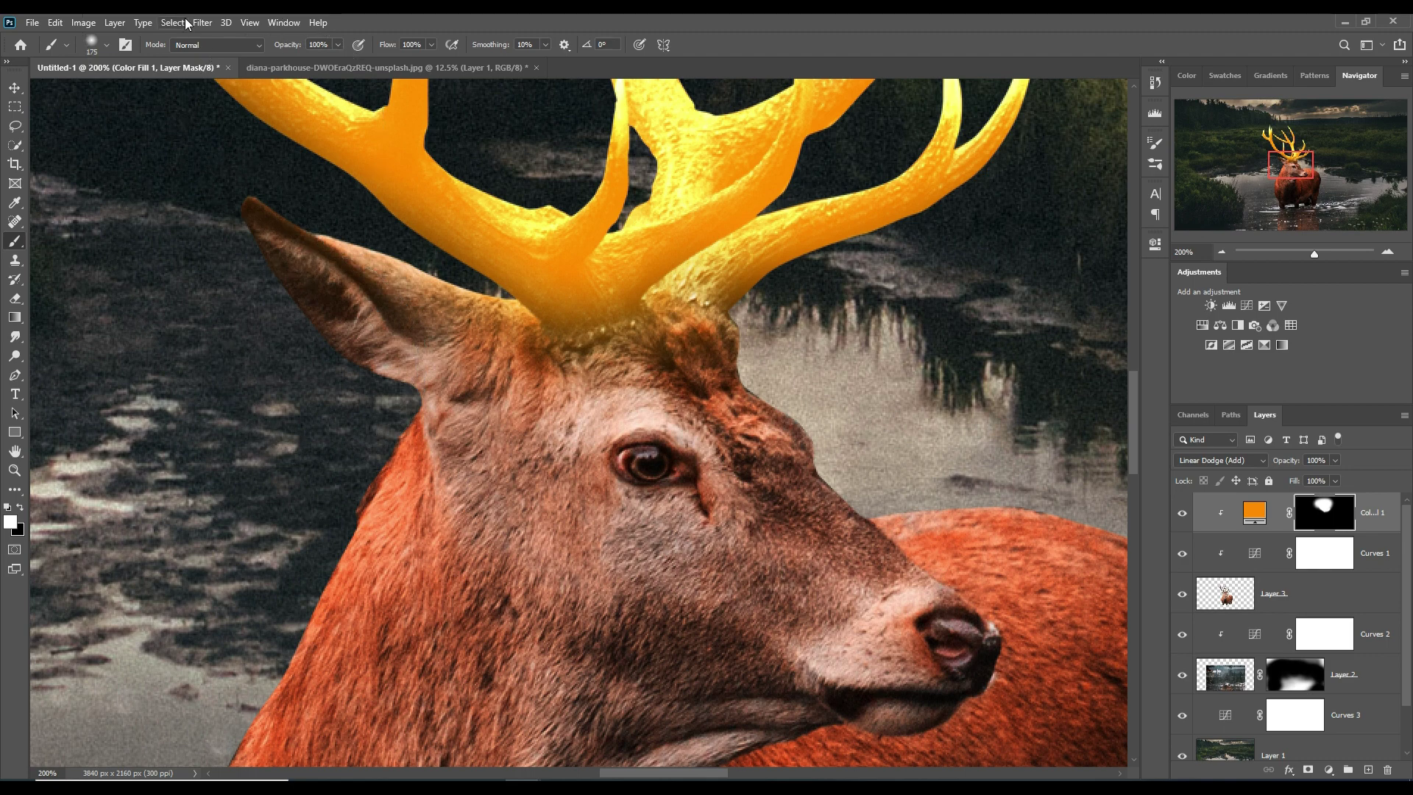
click(106, 47)
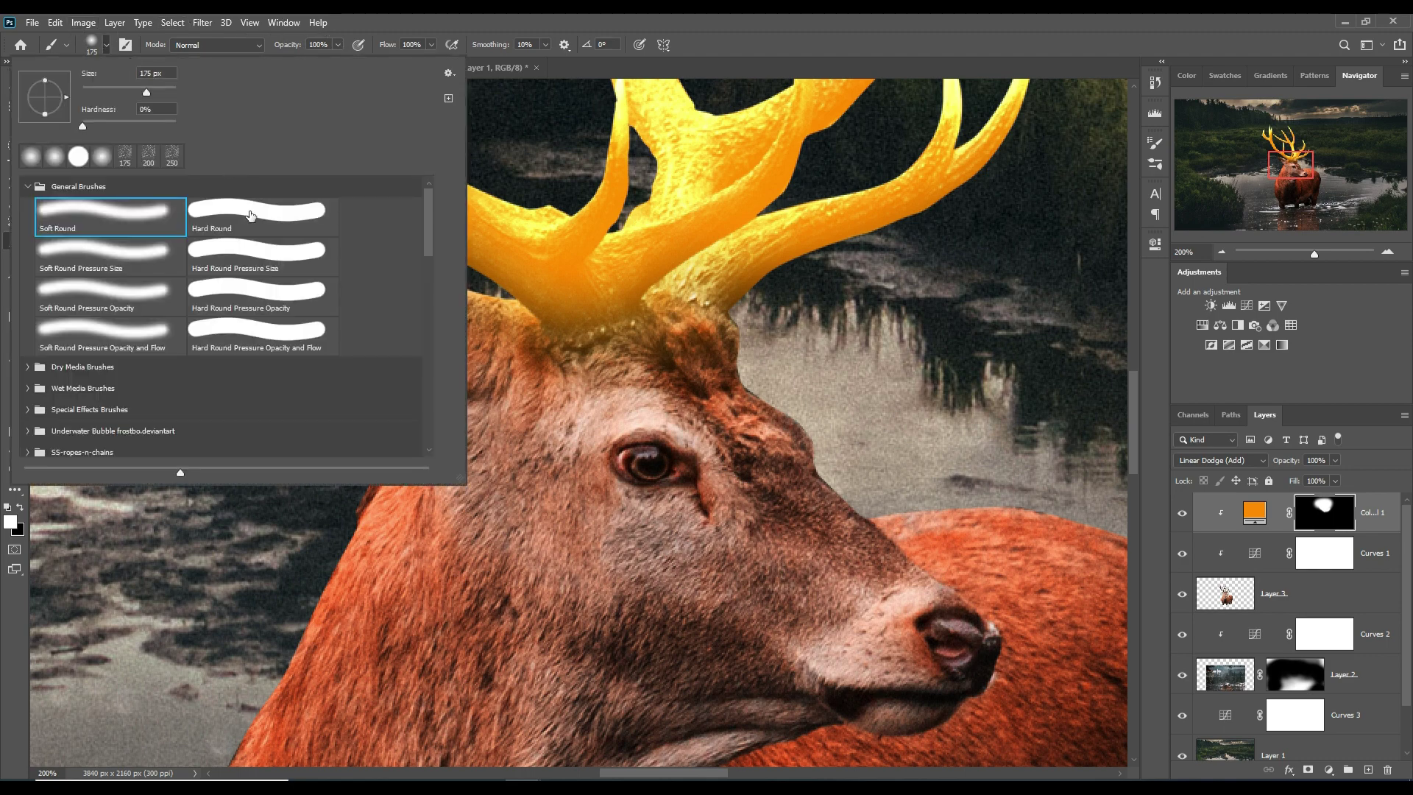
click(251, 257)
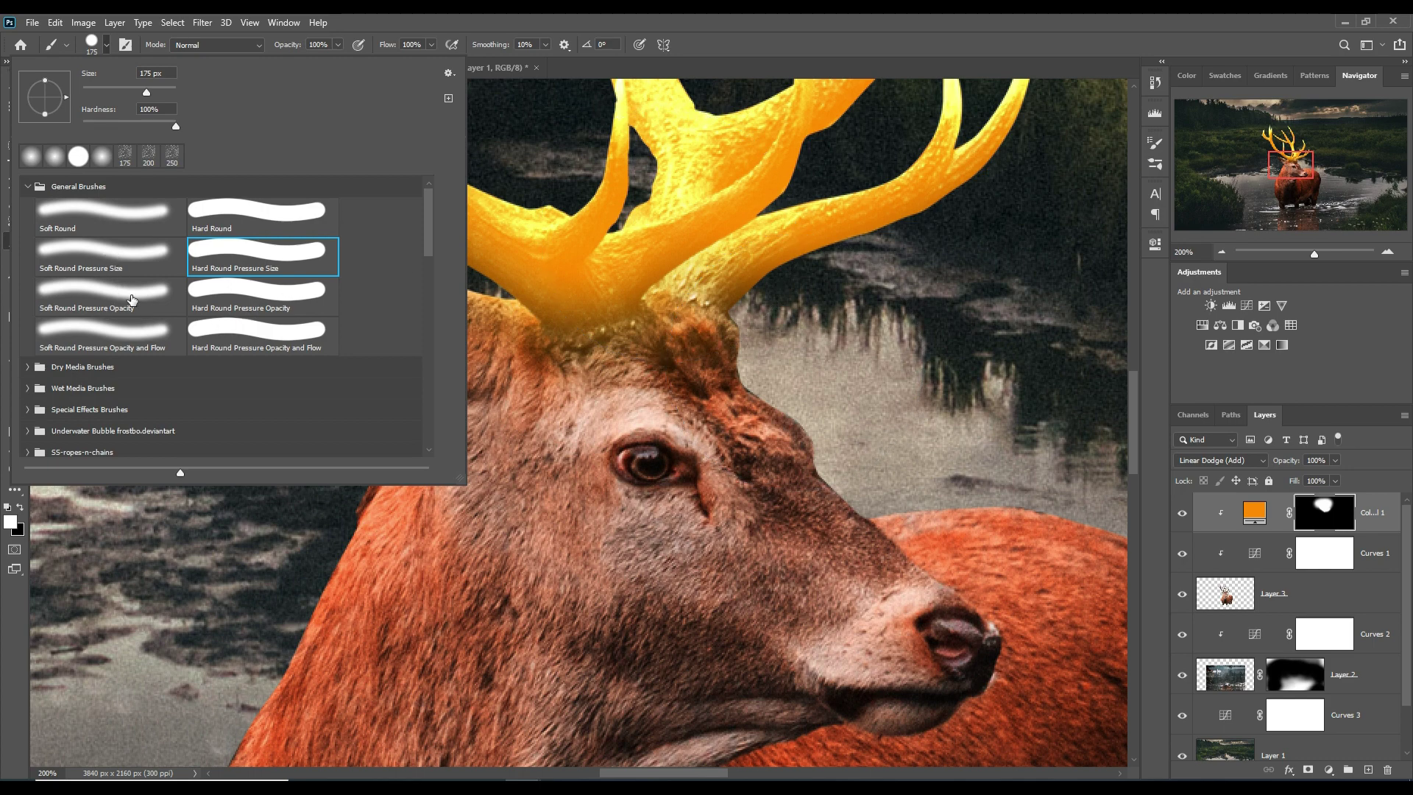
click(130, 298)
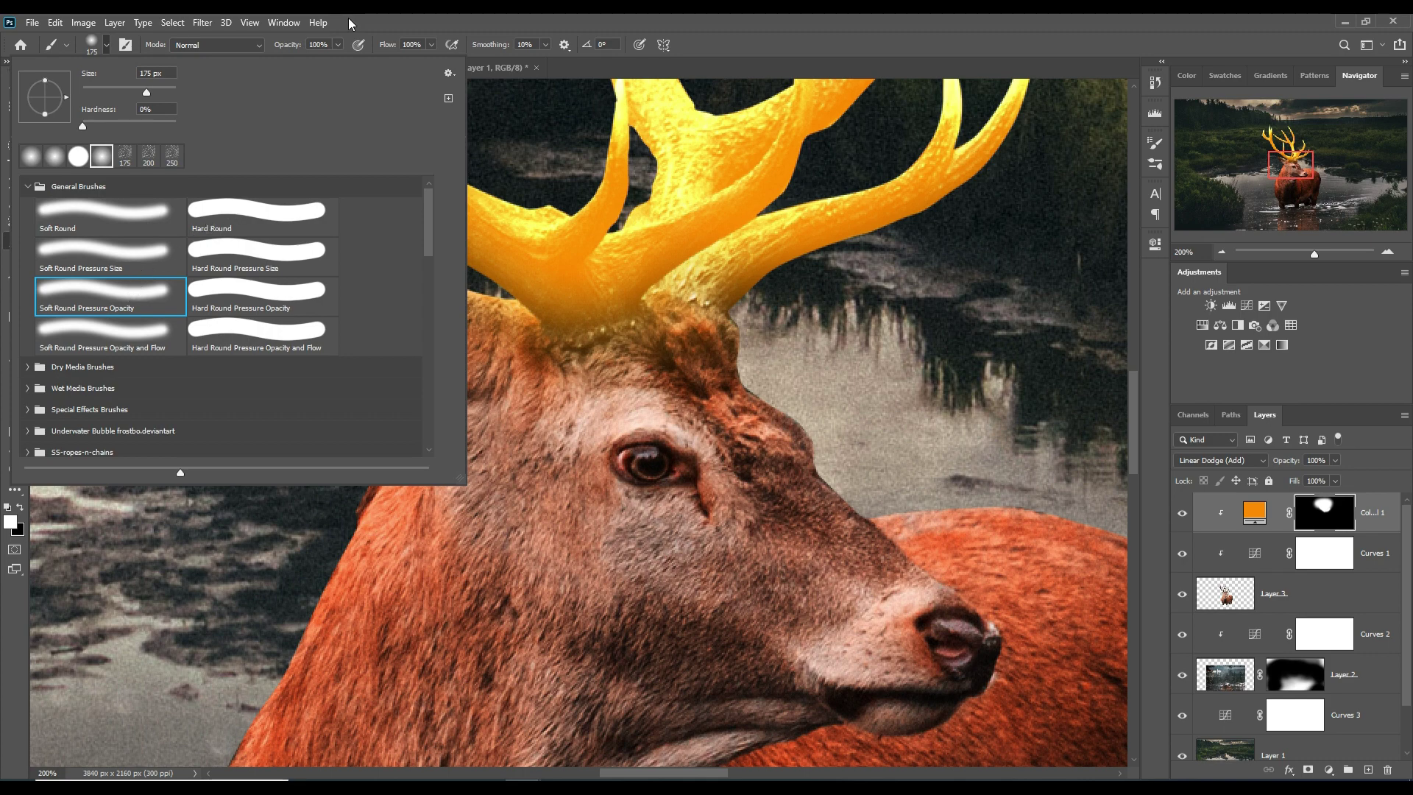
key(Return)
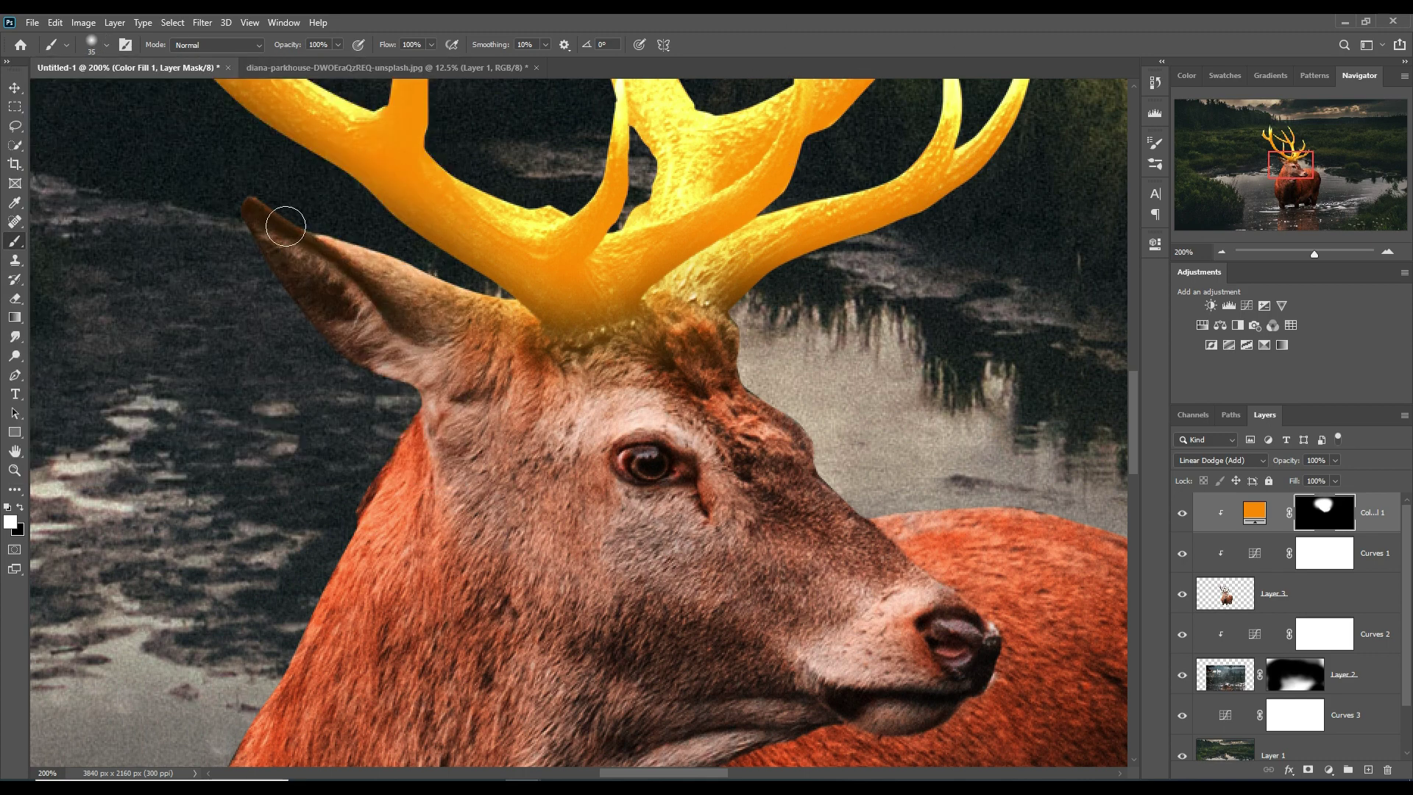
drag(265, 209, 467, 289)
mouse_move(243, 214)
mouse_down()
mouse_move(357, 529)
mouse_move(294, 692)
mouse_up()
Continue the rim glow down the neck outline and along the deer's back
scroll(295, 692, down, 2)
drag(272, 515, 265, 706)
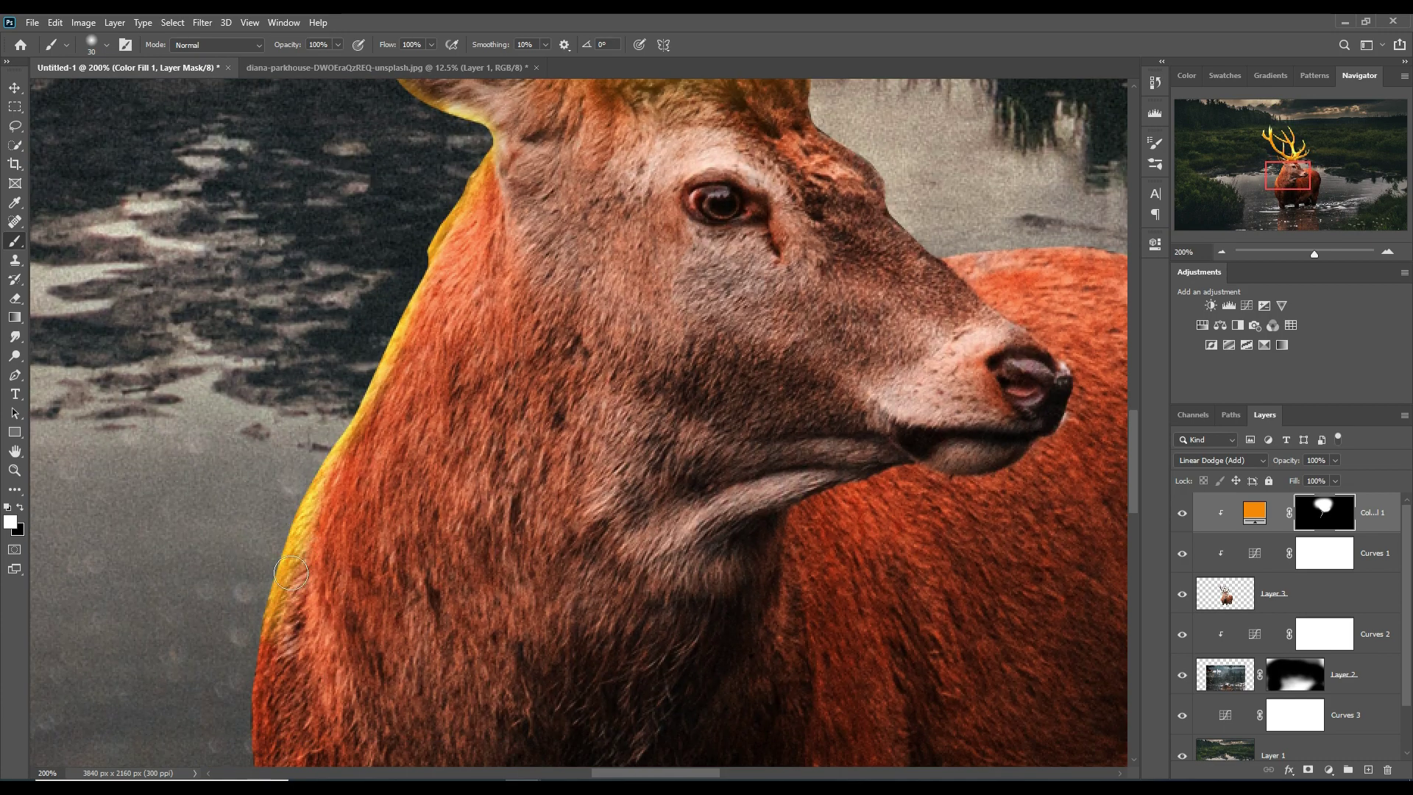
scroll(280, 479, down, 3)
drag(280, 478, 298, 707)
scroll(298, 662, up, 3)
scroll(648, 515, up, 2)
mouse_move(721, 471)
mouse_down()
mouse_move(821, 593)
mouse_move(844, 652)
mouse_move(1037, 662)
mouse_up()
scroll(1037, 662, right, 5)
drag(795, 574, 986, 728)
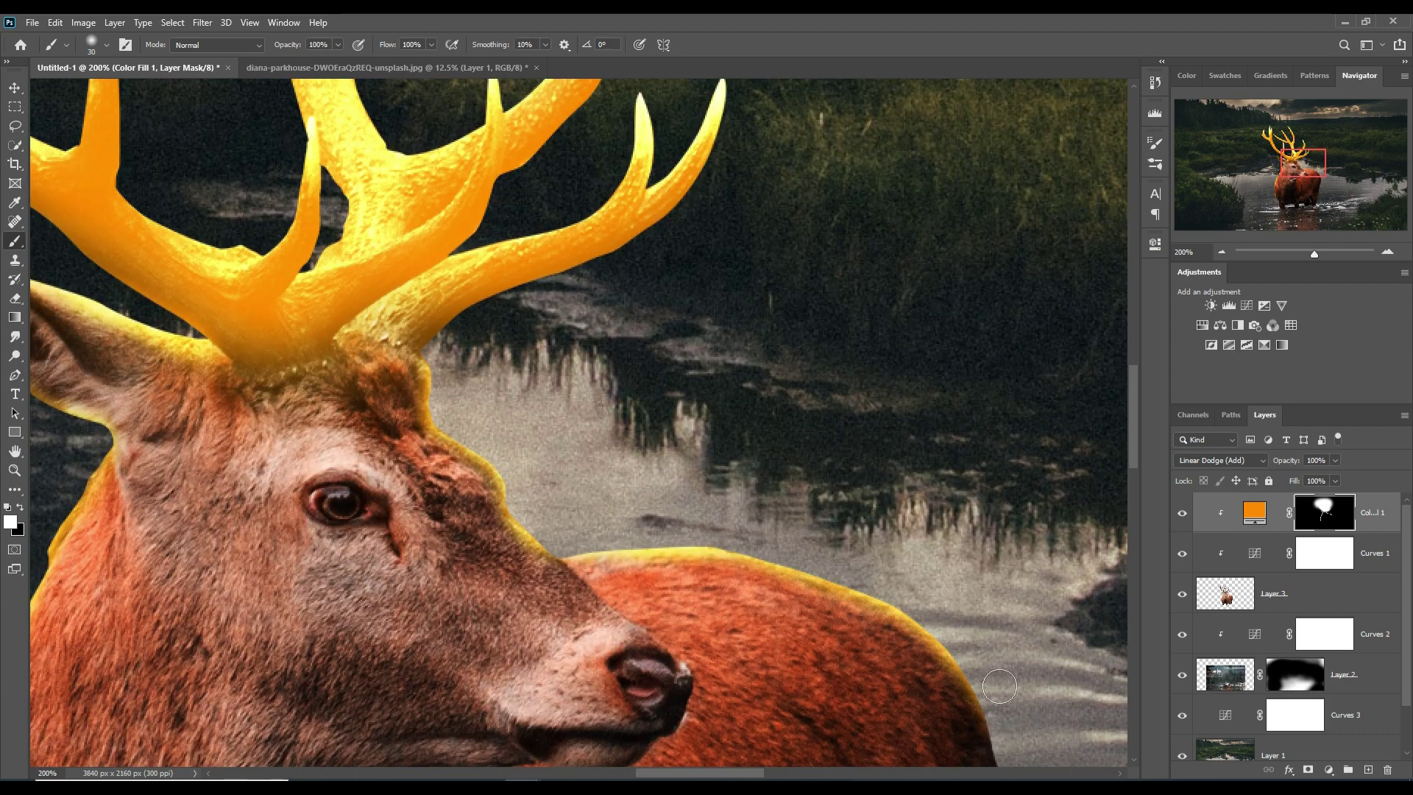
scroll(920, 589, down, 3)
drag(905, 537, 931, 648)
Switch to a 45 px Soft Round Pressure Size brush and paint glow over the face, nose and back
click(107, 45)
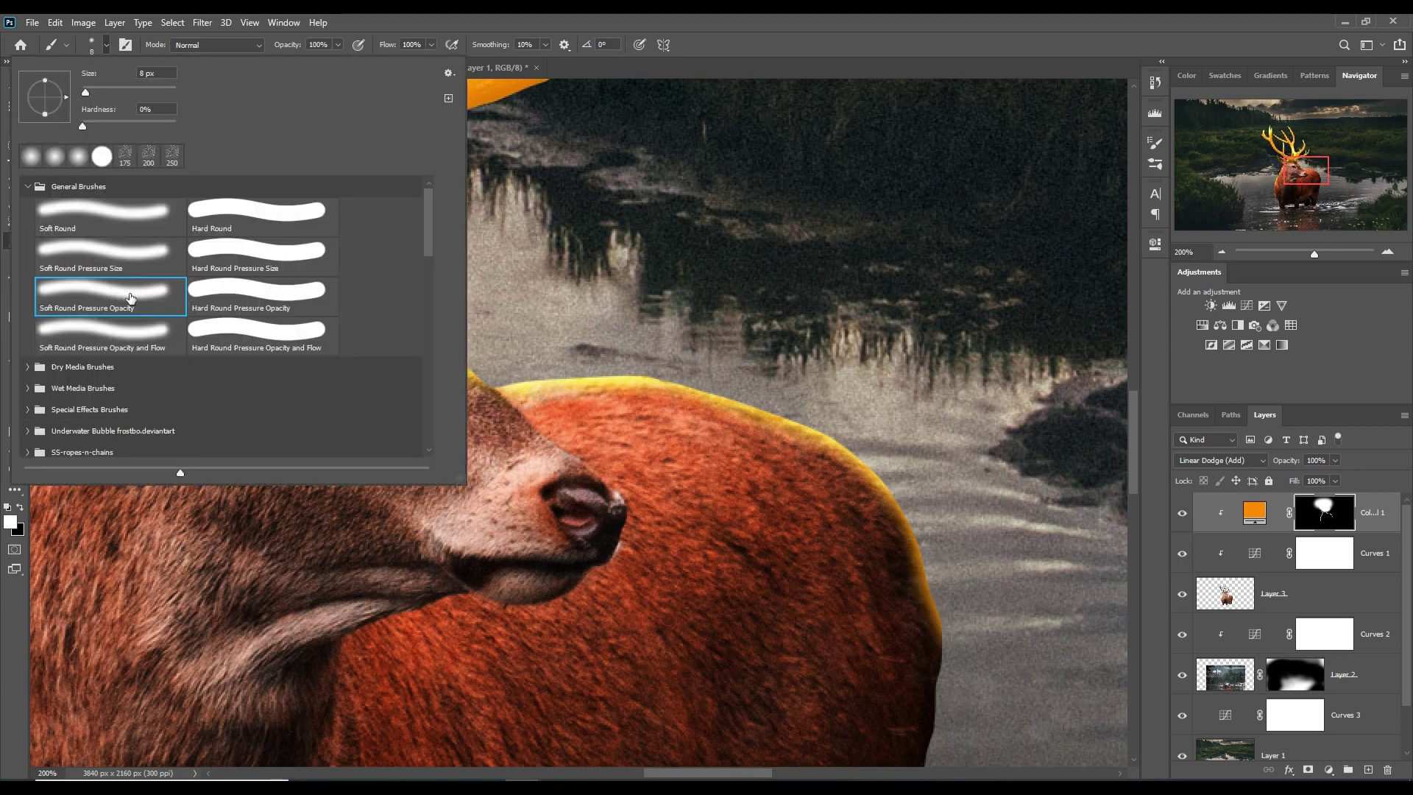
click(119, 259)
click(535, 20)
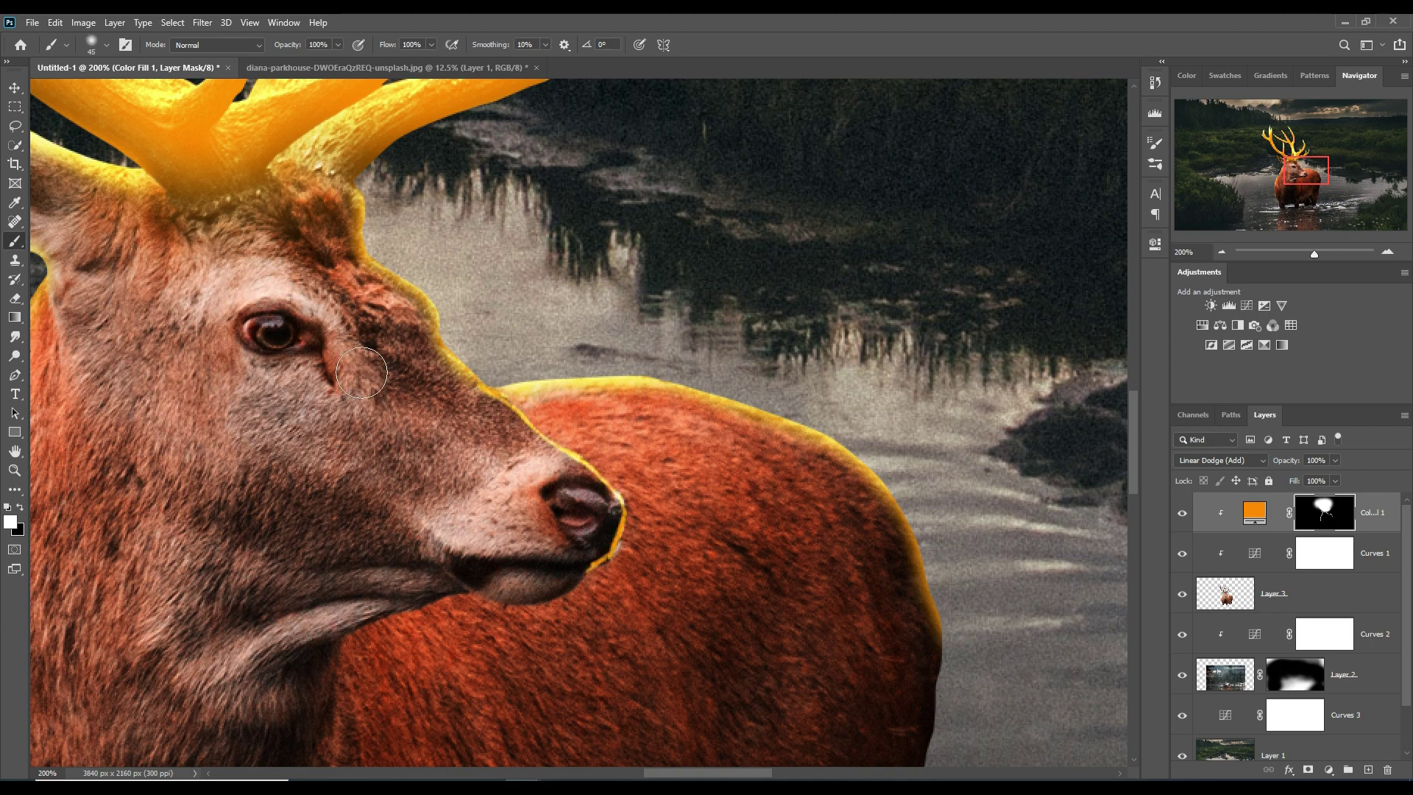
click(107, 45)
click(589, 294)
mouse_move(588, 294)
mouse_down()
mouse_move(589, 434)
mouse_move(854, 471)
mouse_move(913, 530)
mouse_up()
drag(484, 353, 852, 301)
Add more glow along the left side of the neck, then bring the head back into view
mouse_move(456, 221)
mouse_down()
mouse_move(400, 492)
mouse_move(302, 640)
mouse_up()
drag(412, 412, 401, 202)
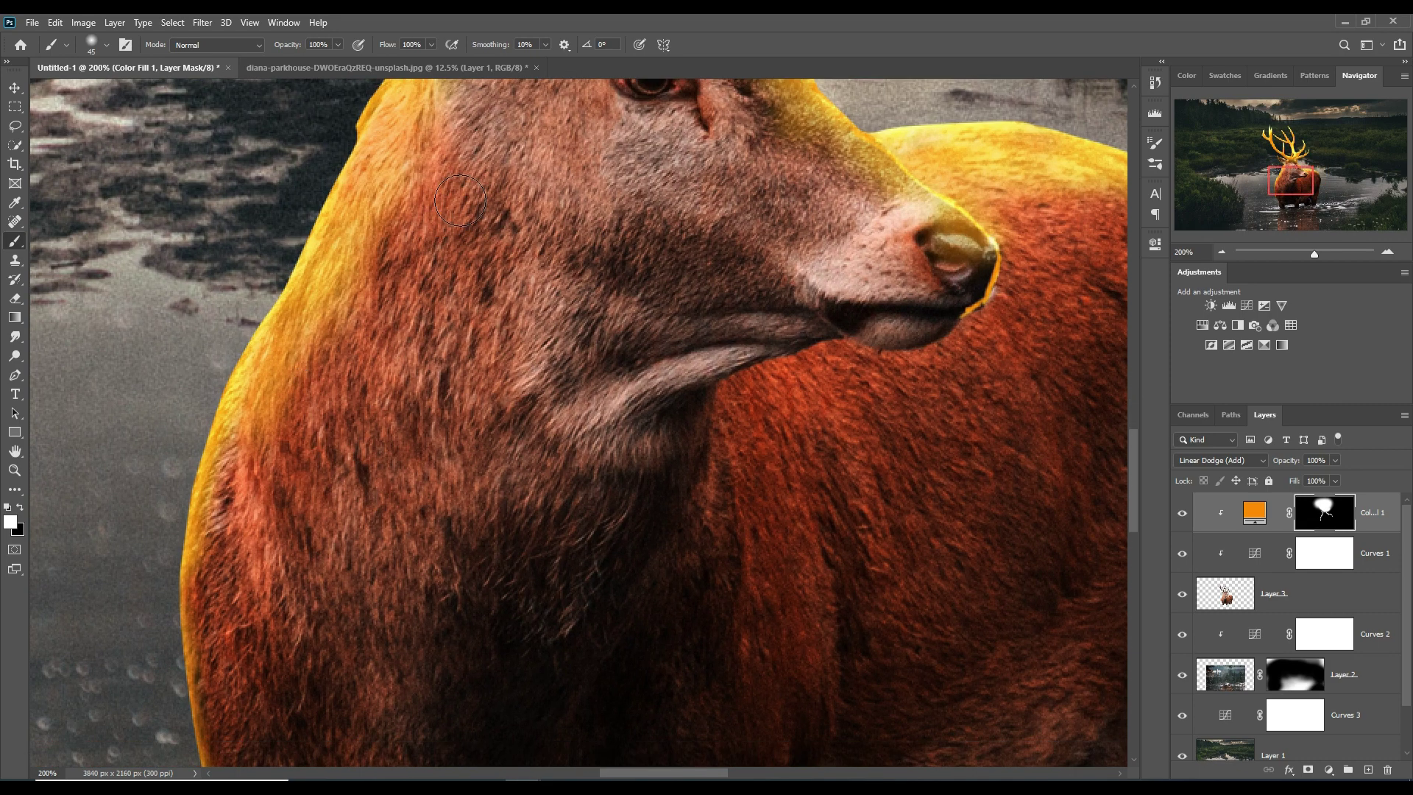
mouse_move(390, 132)
mouse_down()
mouse_move(427, 382)
mouse_move(221, 648)
mouse_up()
drag(457, 191, 418, 515)
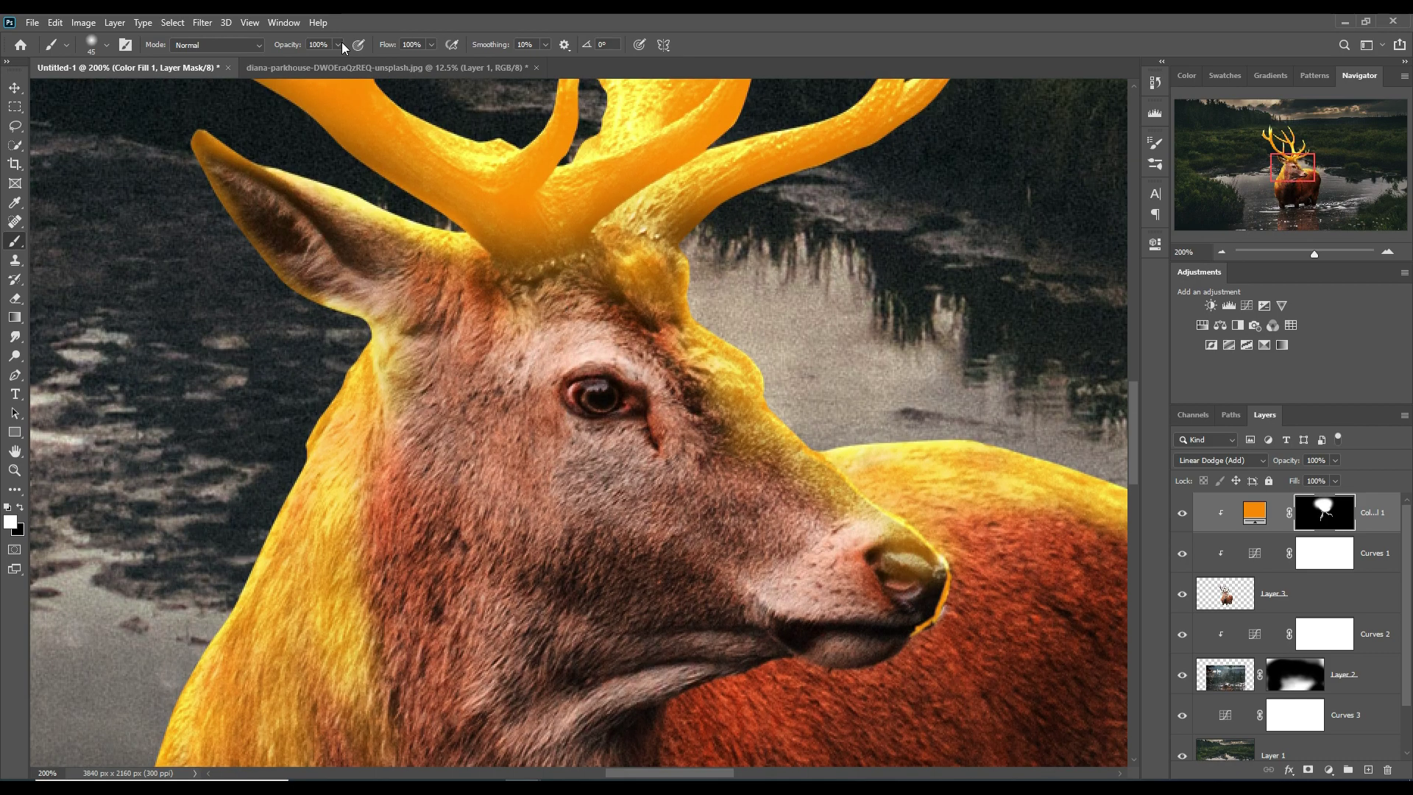
With a 20 px brush at 50% opacity, paint glow around the eye, ear edge and forehead
key(5)
right_click(235, 252)
key(Escape)
key(bracketleft)
key(bracketleft)
key(bracketleft)
mouse_move(615, 375)
mouse_down()
mouse_move(567, 386)
mouse_move(648, 390)
mouse_move(656, 442)
mouse_up()
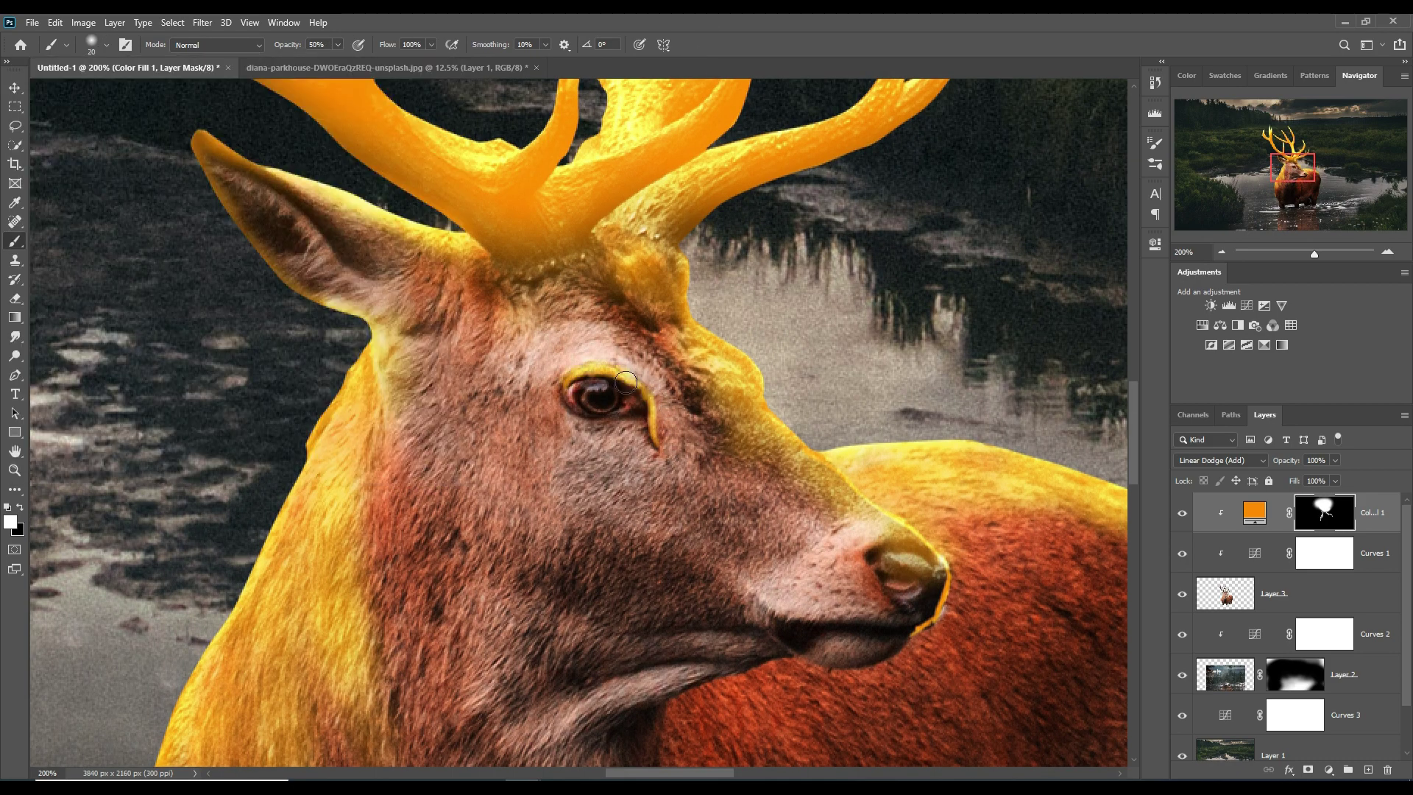
drag(450, 258, 441, 365)
drag(579, 268, 658, 324)
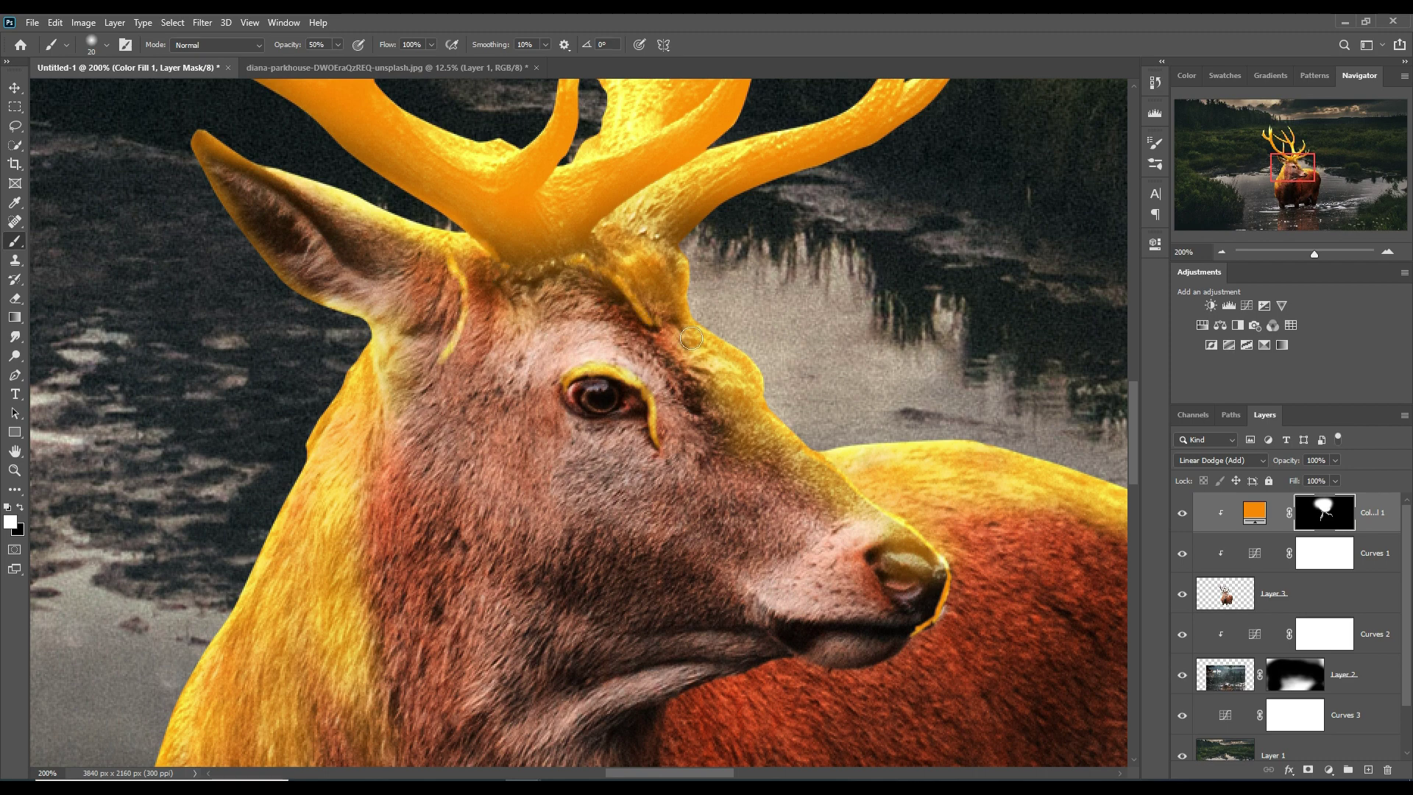
Wash soft glow over the face and snout with a 150 px brush, then paint the snout's lower edge finer
click(106, 45)
key(Escape)
mouse_move(559, 309)
mouse_down()
mouse_move(508, 456)
mouse_move(540, 672)
mouse_move(647, 346)
mouse_up()
drag(807, 417, 562, 400)
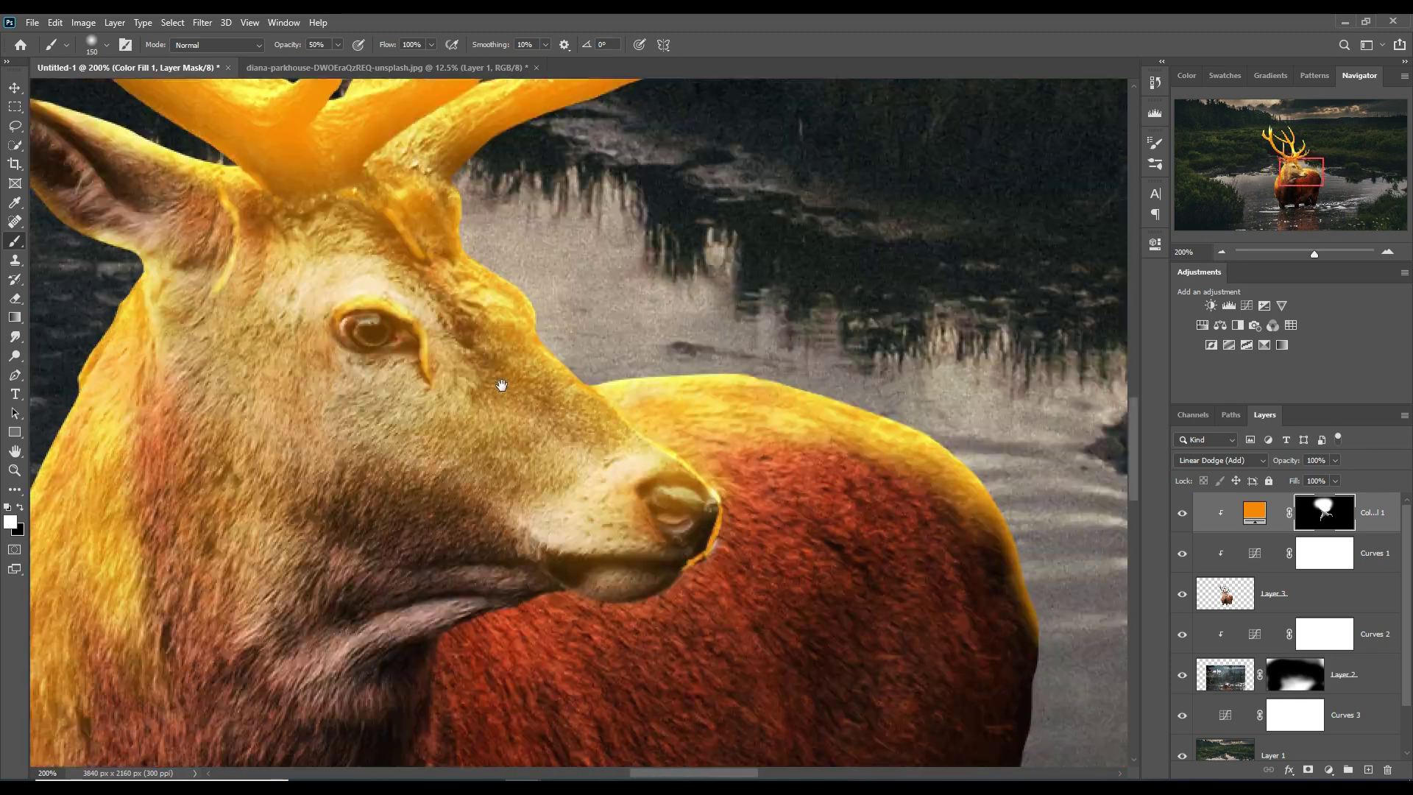
click(107, 45)
key(Return)
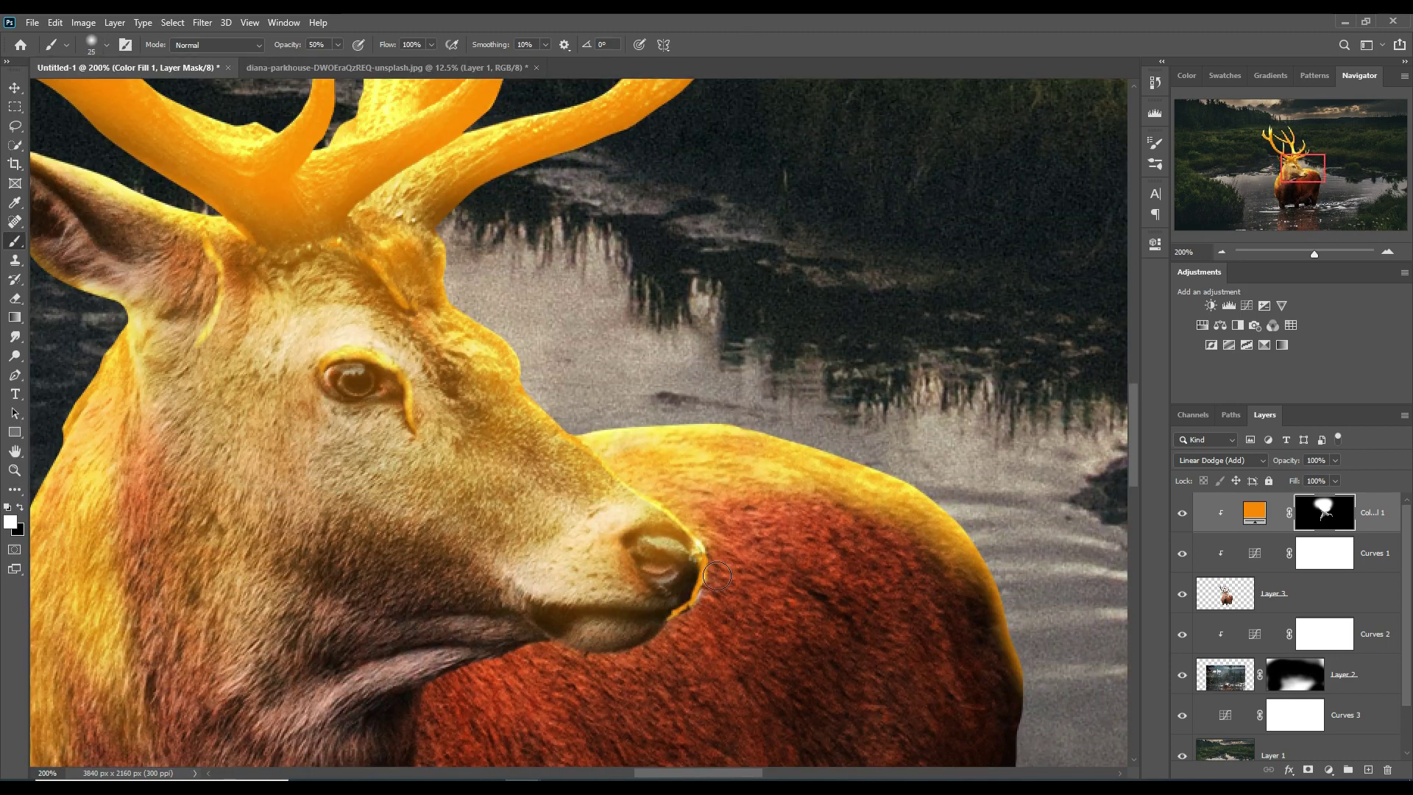
drag(717, 576, 681, 615)
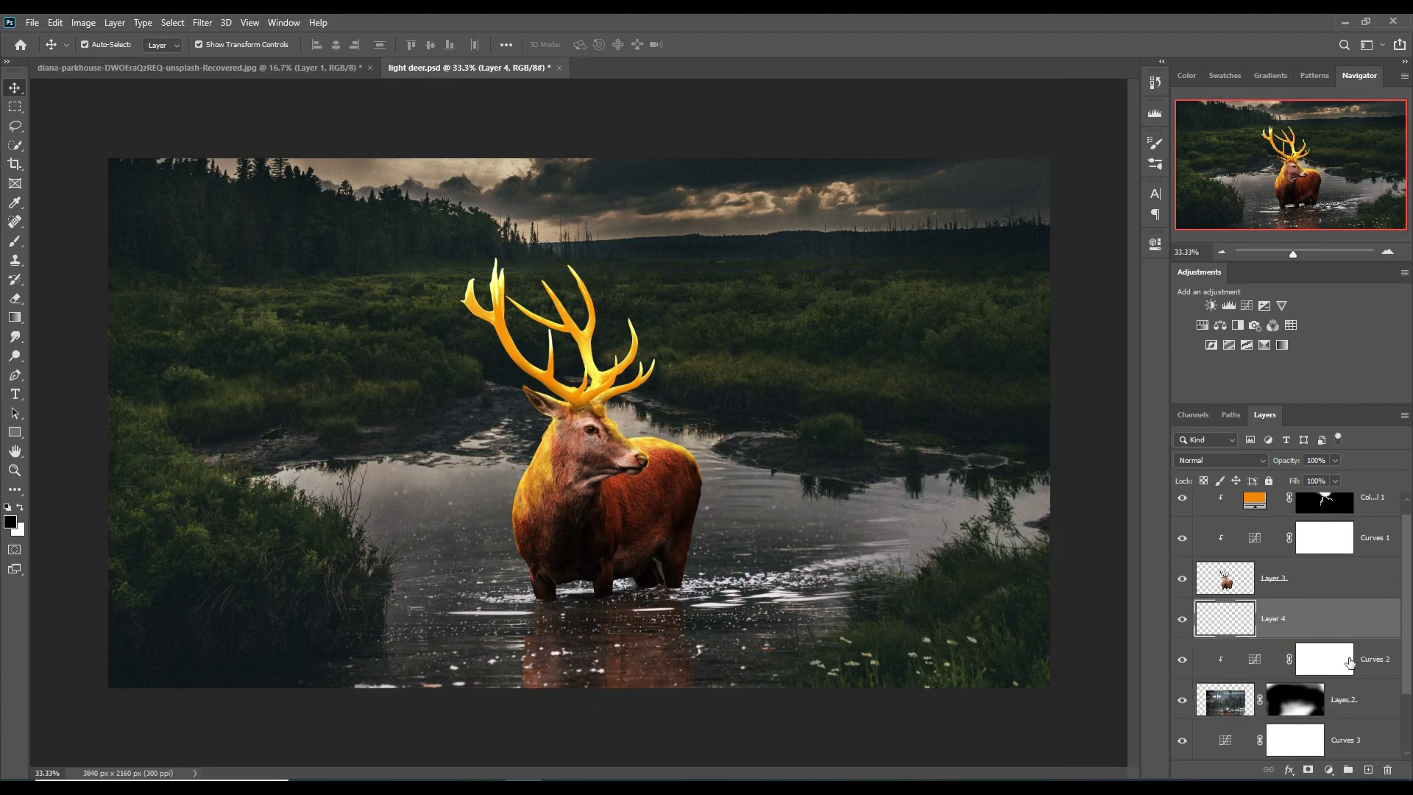
Clip the current layer and add a Solid Color fill set to orange fc7d01
right_click(1325, 618)
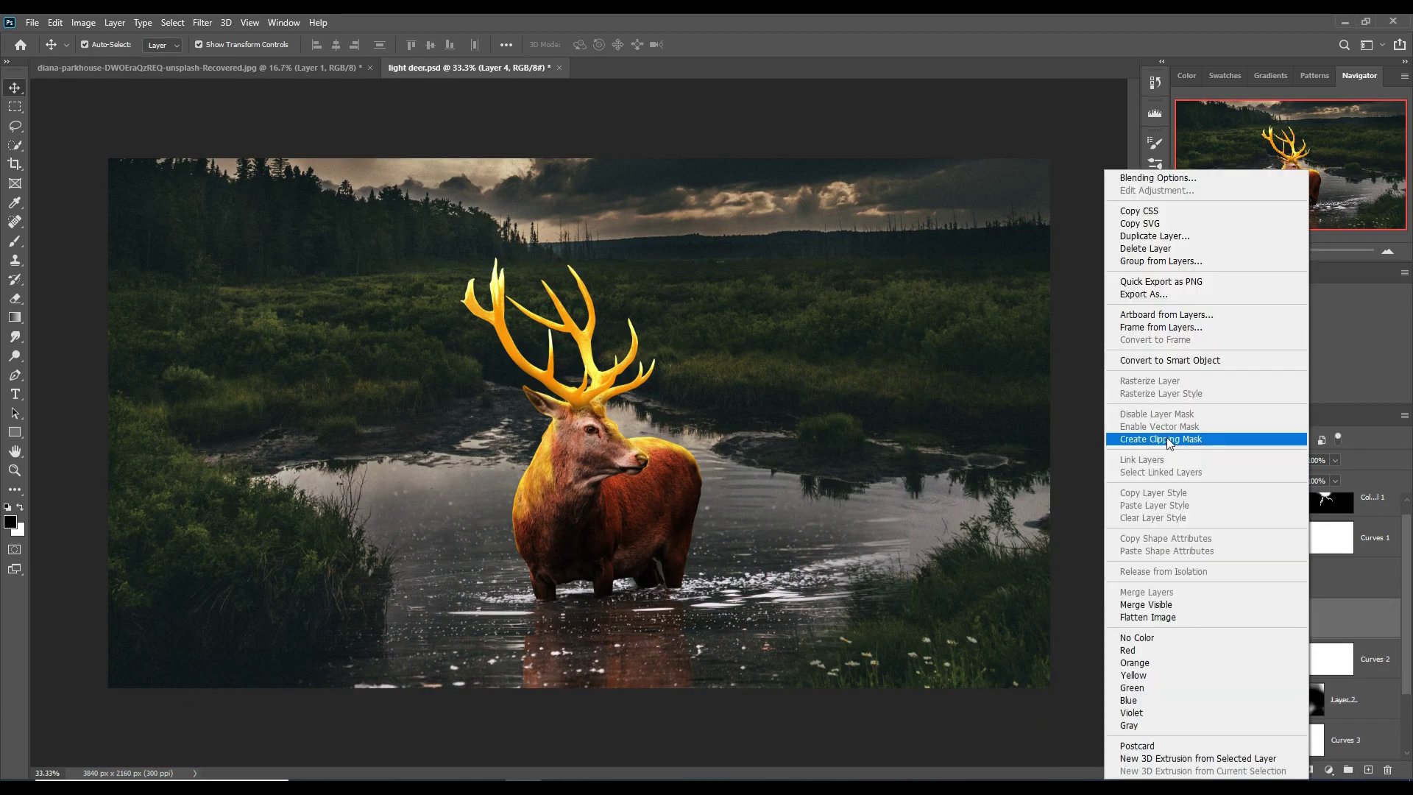
click(1167, 438)
click(1328, 769)
click(1347, 449)
drag(736, 275, 942, 363)
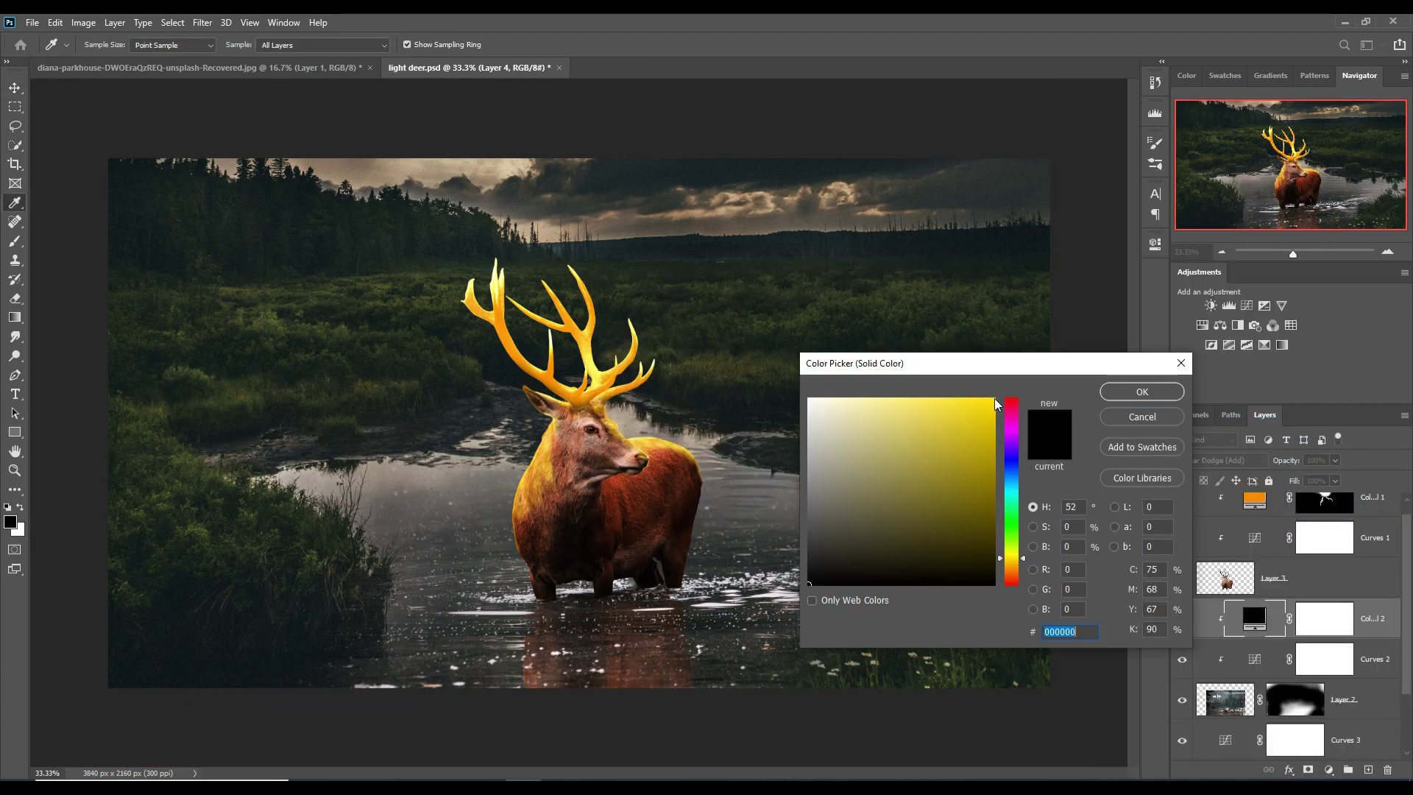
drag(1023, 530, 1024, 572)
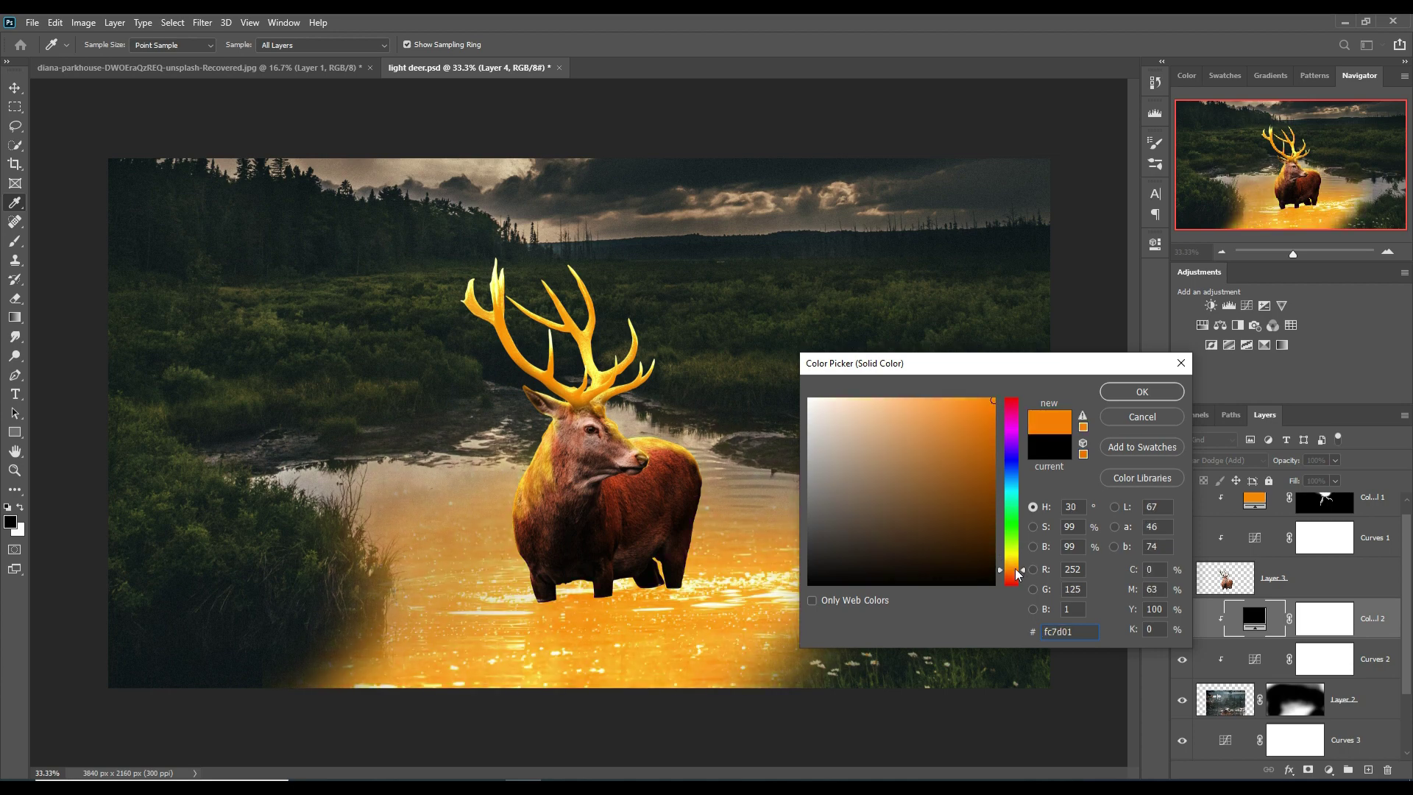
key(Return)
Invert the new fill's mask to black and paint glow on the water around the legs
key(v)
key(ctrl+i)
key(b)
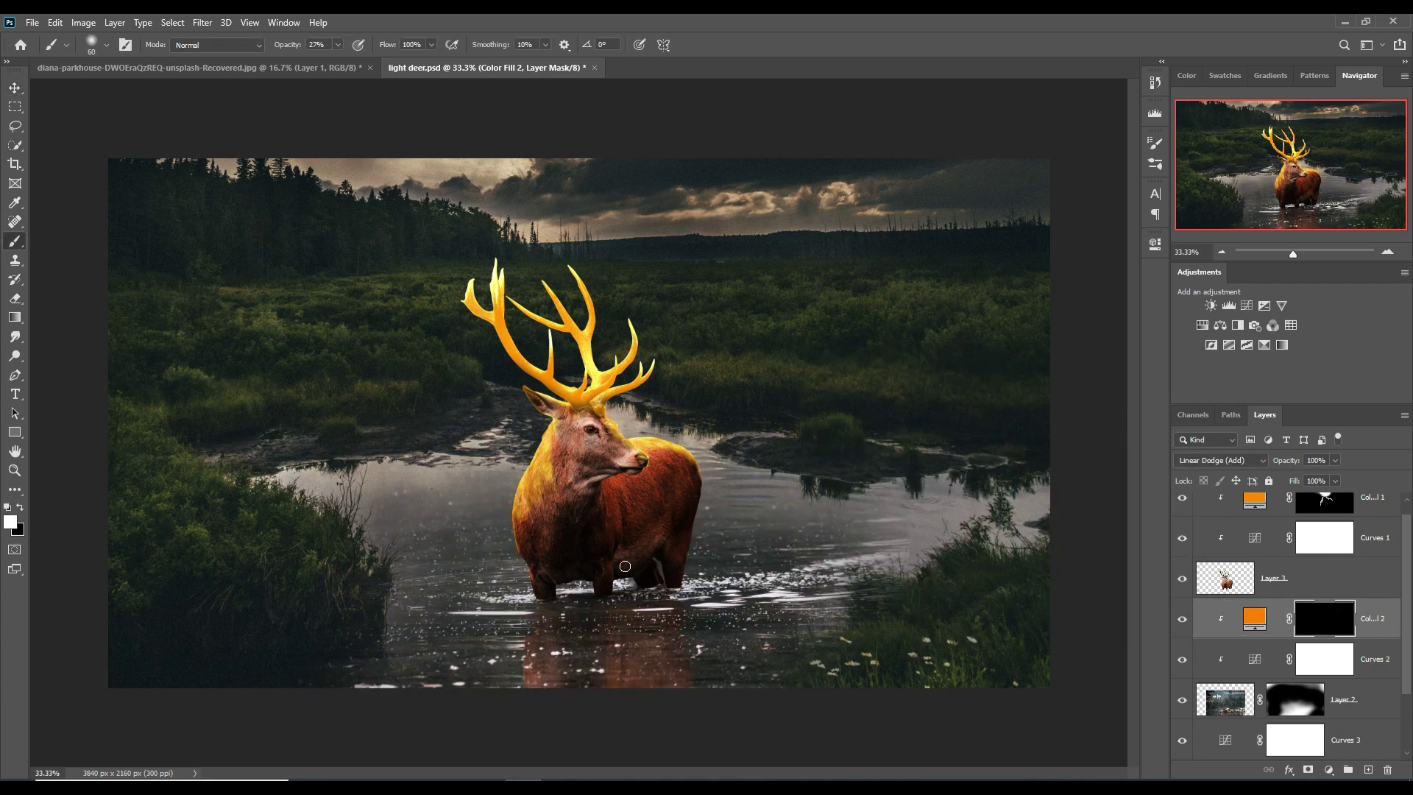
drag(535, 626, 736, 633)
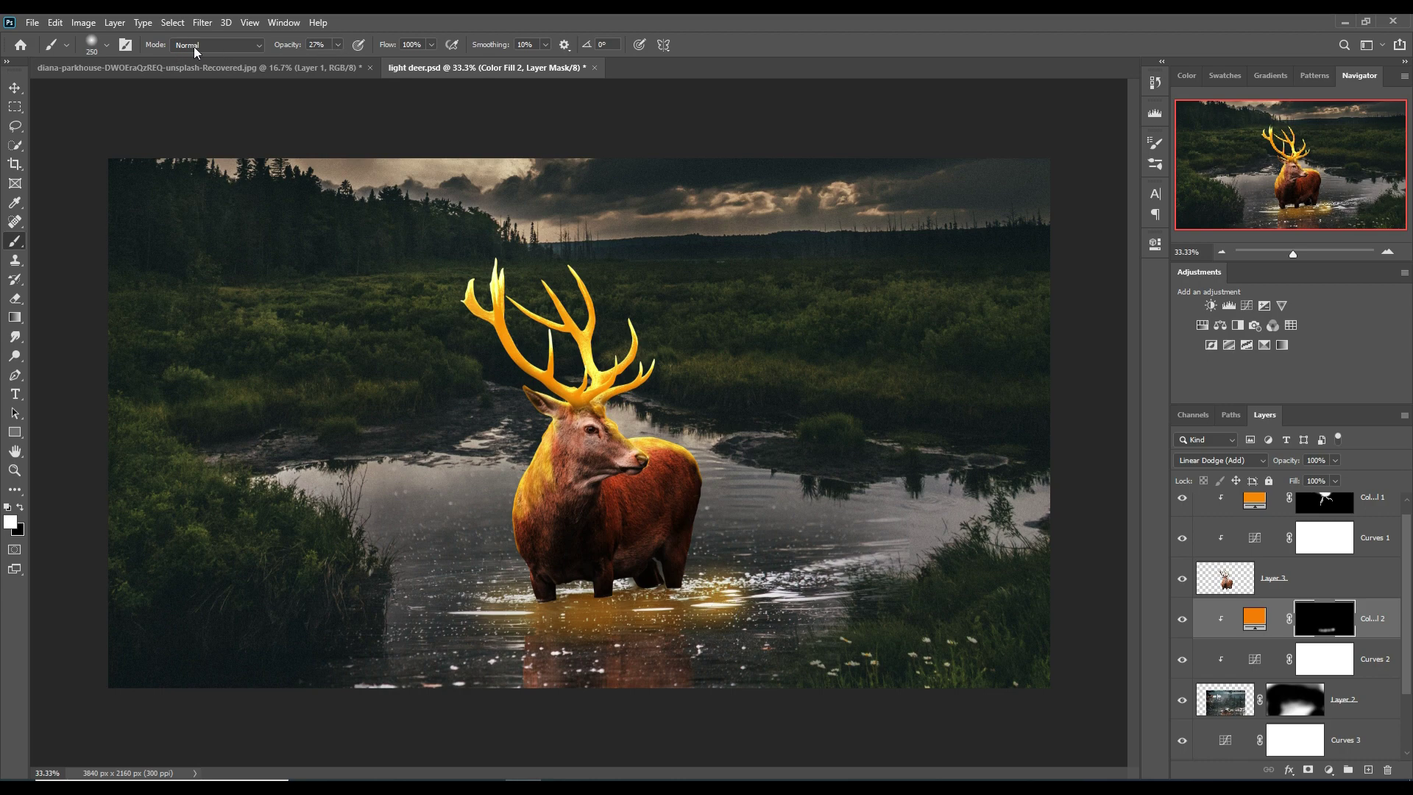
With a much larger soft brush, spread the glow across the water in front of and around the legs
click(106, 44)
double_click(123, 295)
drag(817, 618, 692, 570)
drag(515, 603, 427, 589)
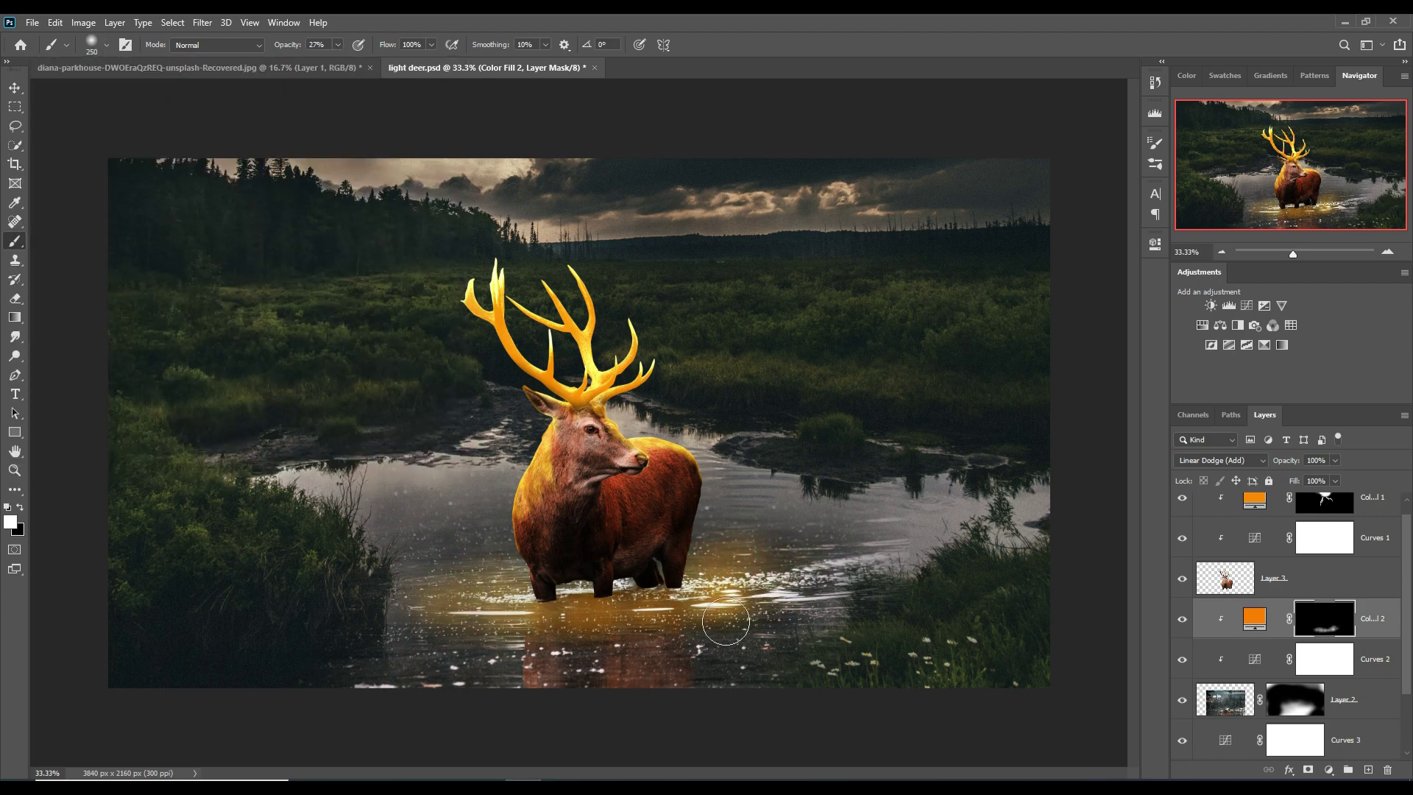
mouse_move(707, 589)
mouse_down()
mouse_move(789, 604)
mouse_move(917, 597)
mouse_up()
drag(589, 633, 412, 651)
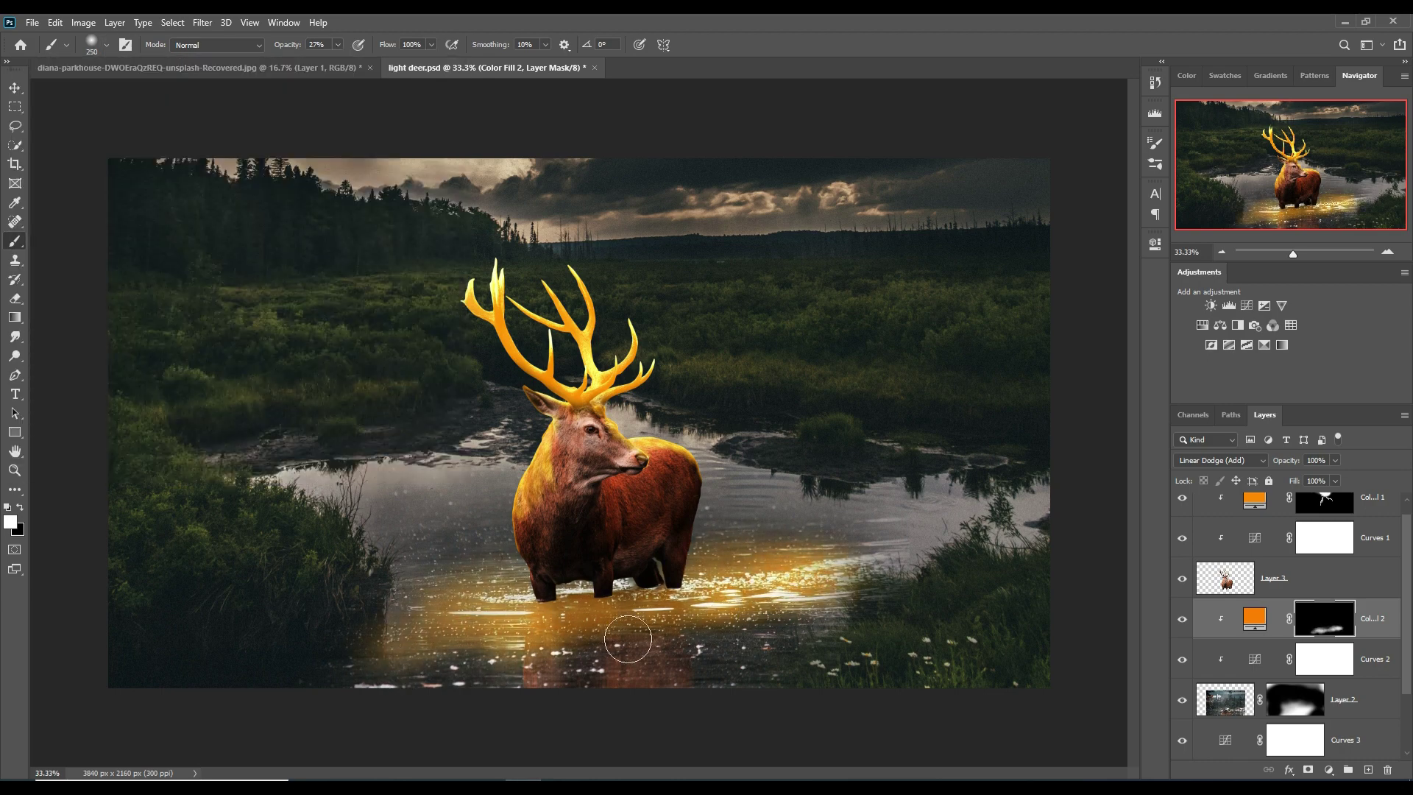
scroll(1263, 593, up, 1)
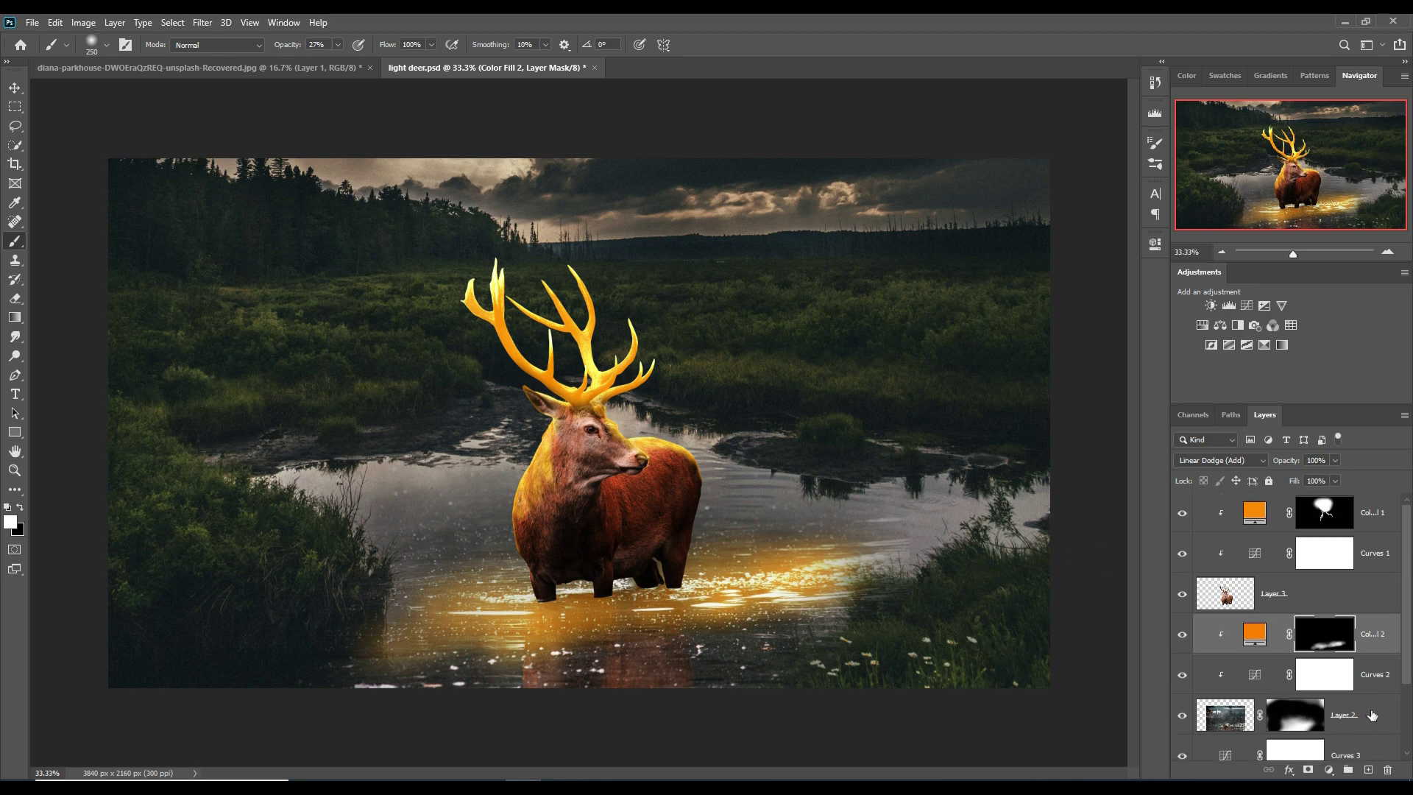
scroll(1408, 596, down, 3)
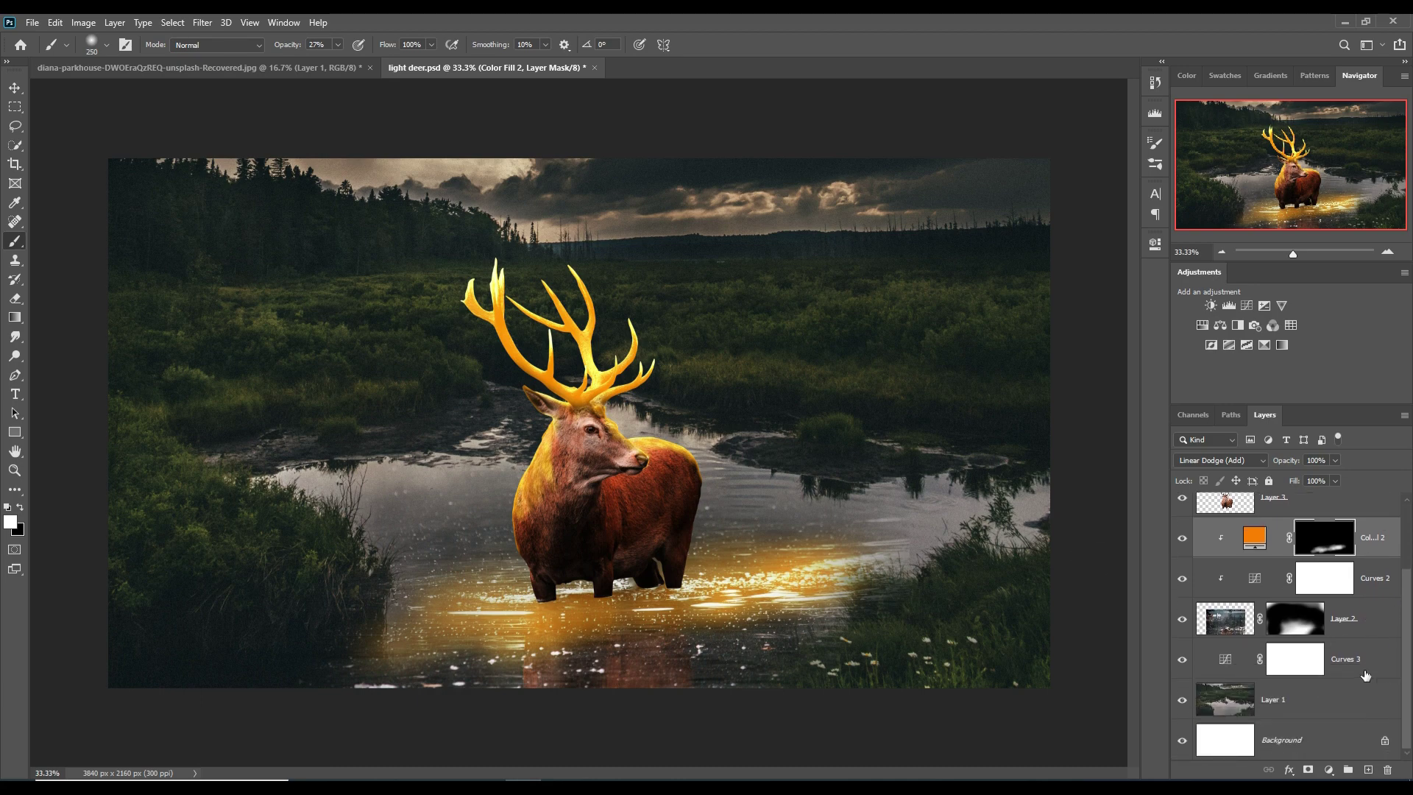
Add a new layer clipped to Curves 3 and set its blend mode to Linear Dodge (Add)
click(1362, 671)
click(1370, 770)
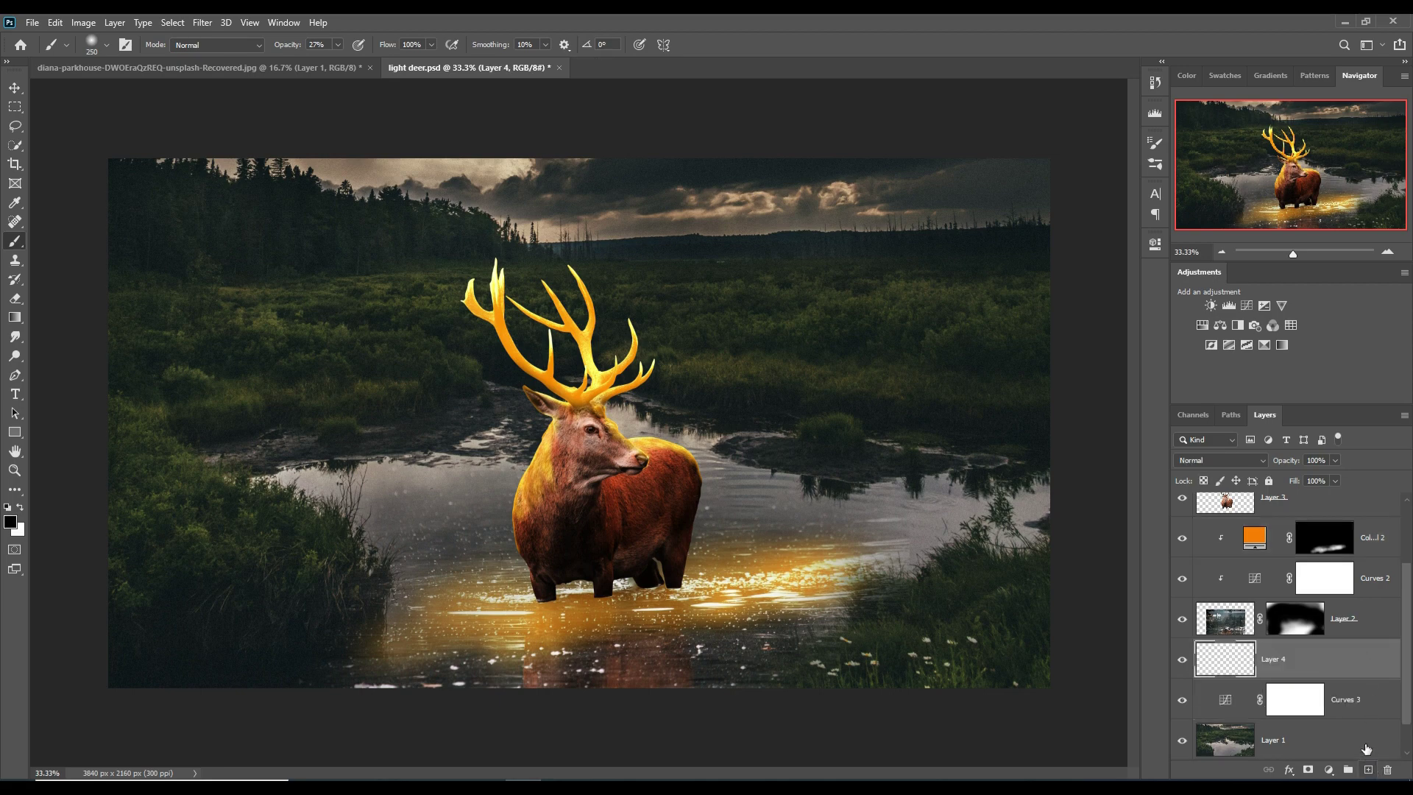
right_click(1319, 661)
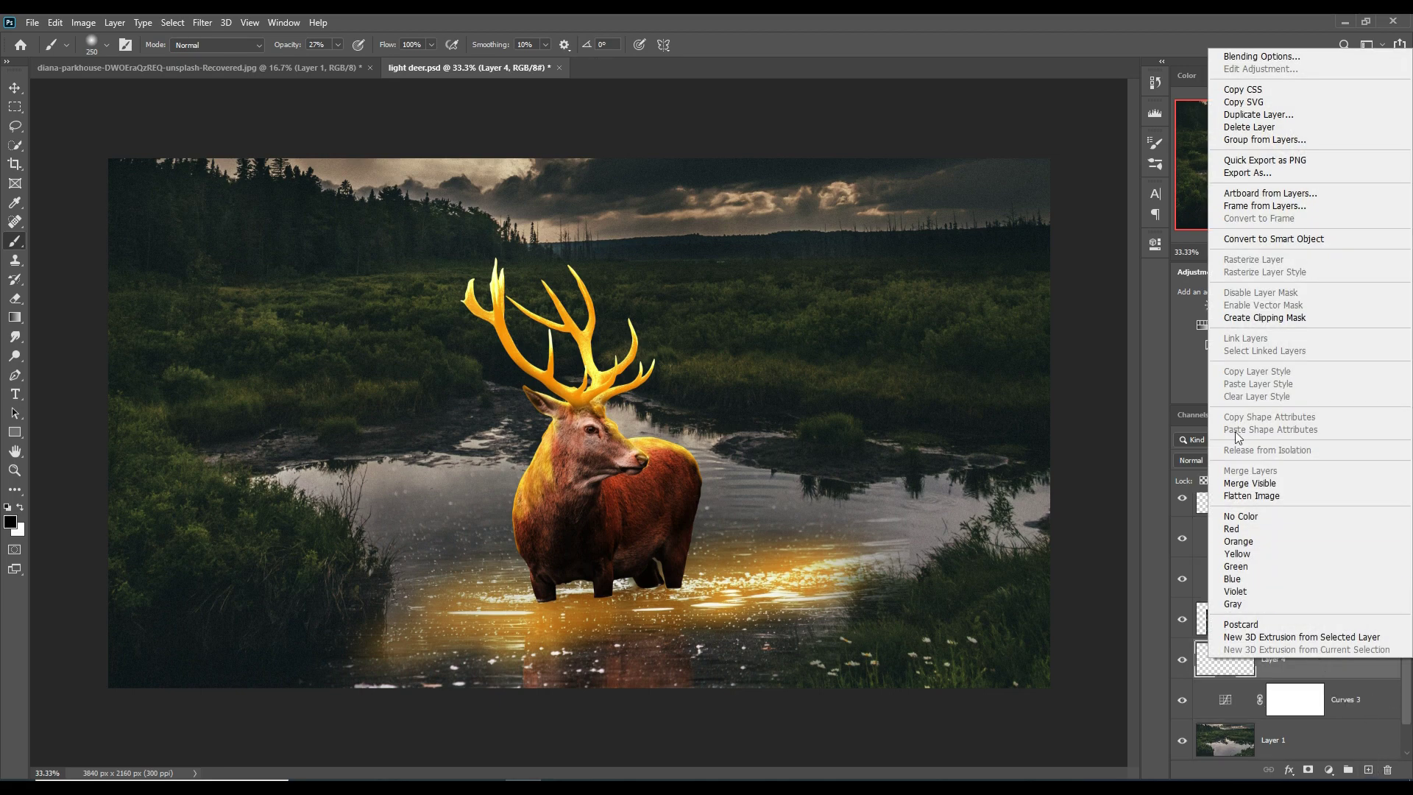
click(1244, 318)
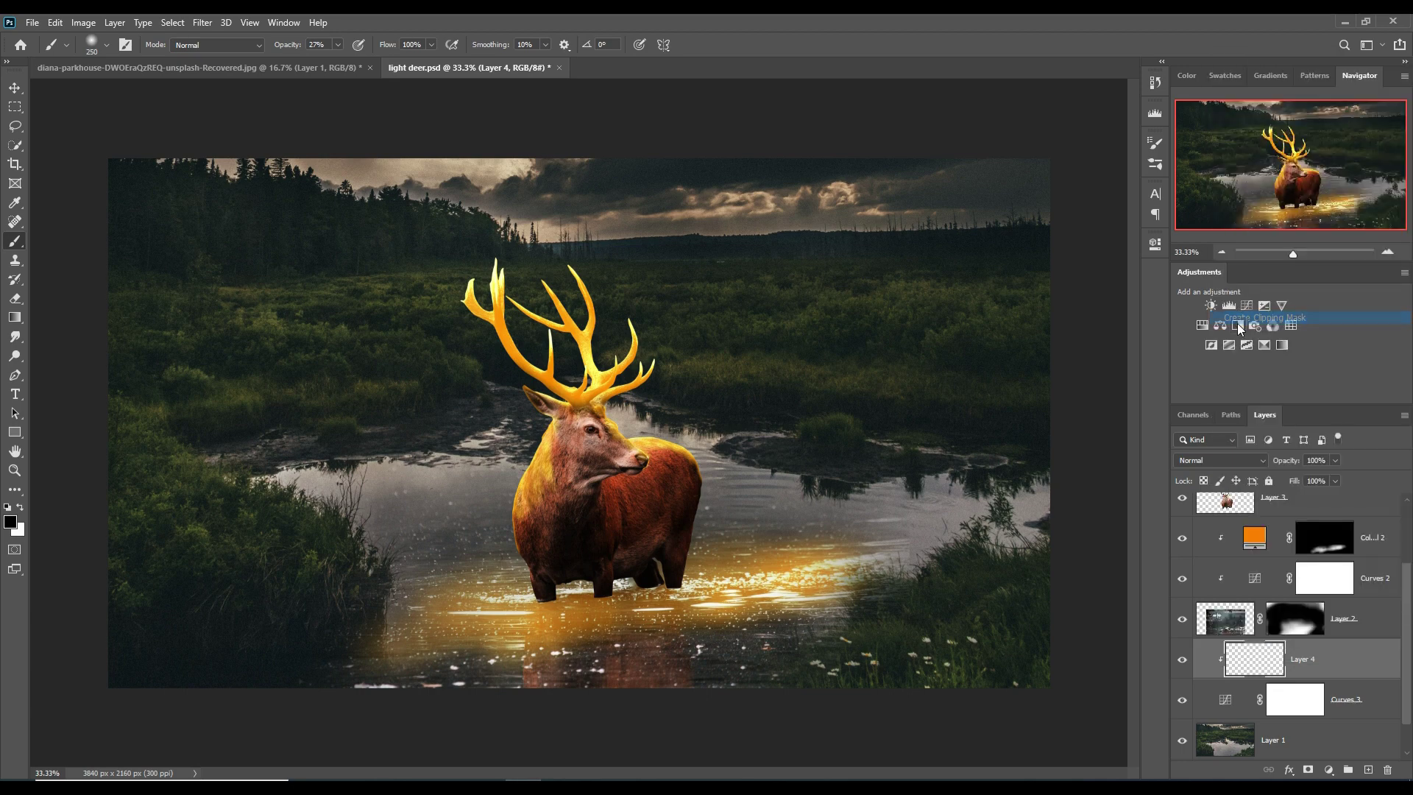
click(1225, 460)
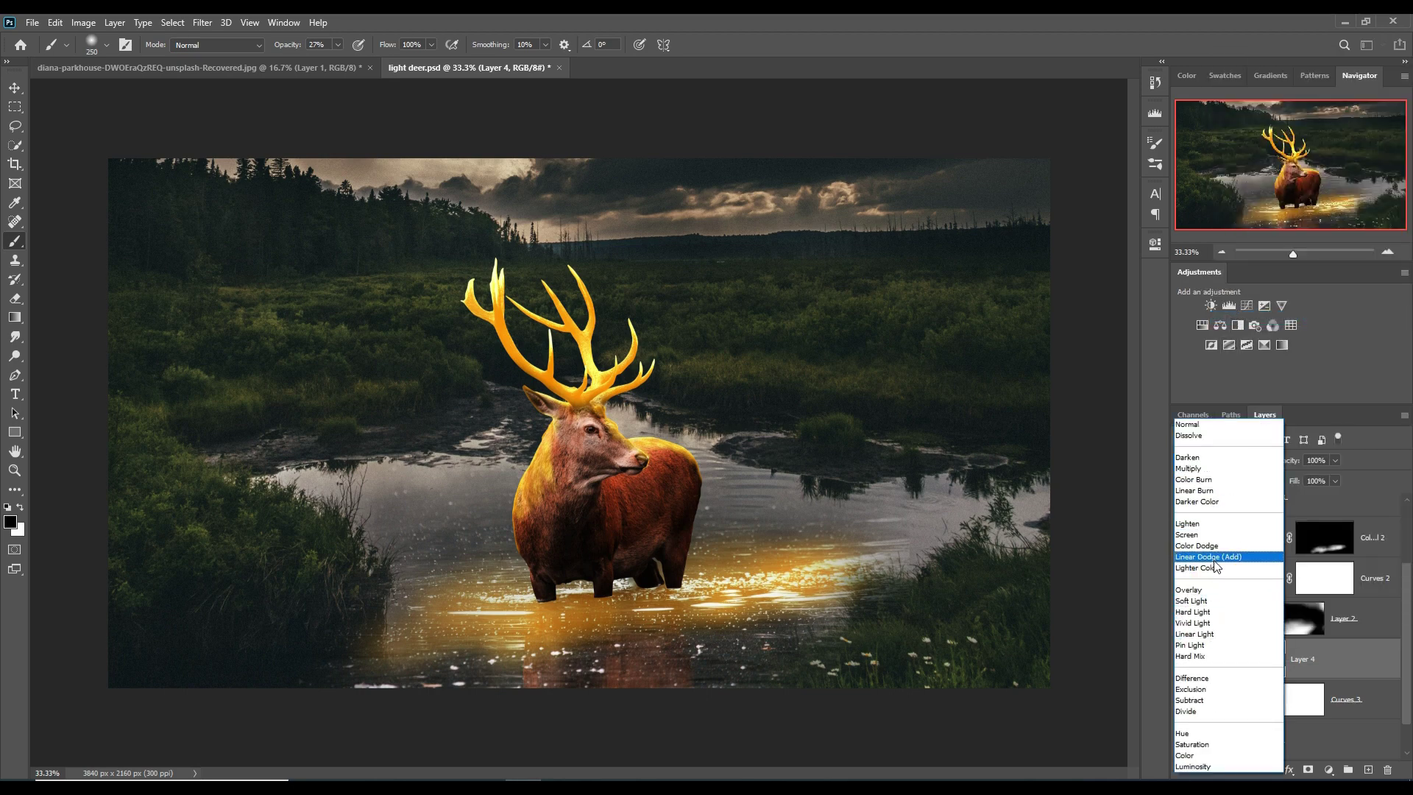
click(1213, 568)
click(1222, 460)
click(1208, 564)
Add a Solid Color fill in golden orange fb9402 over the marsh
click(1336, 769)
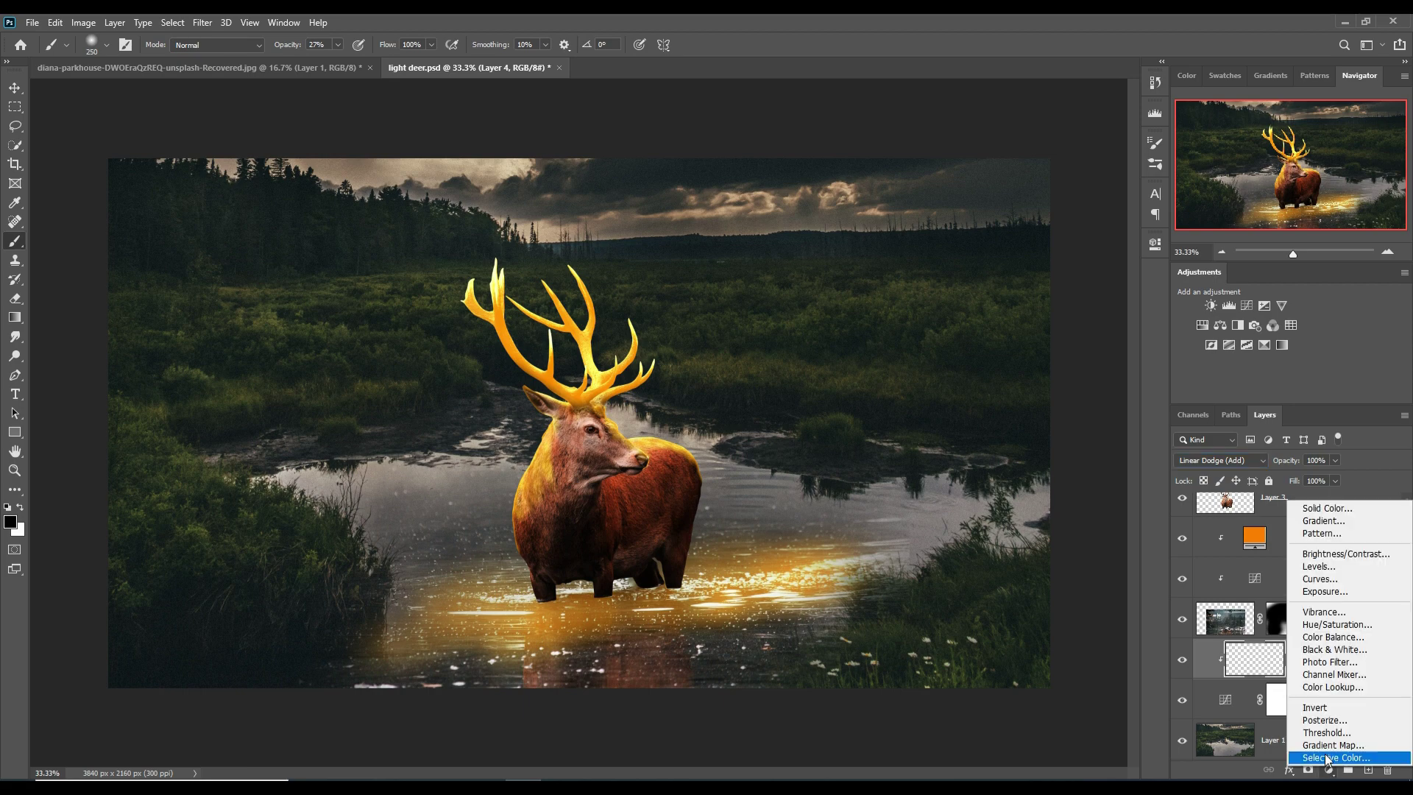
click(1321, 509)
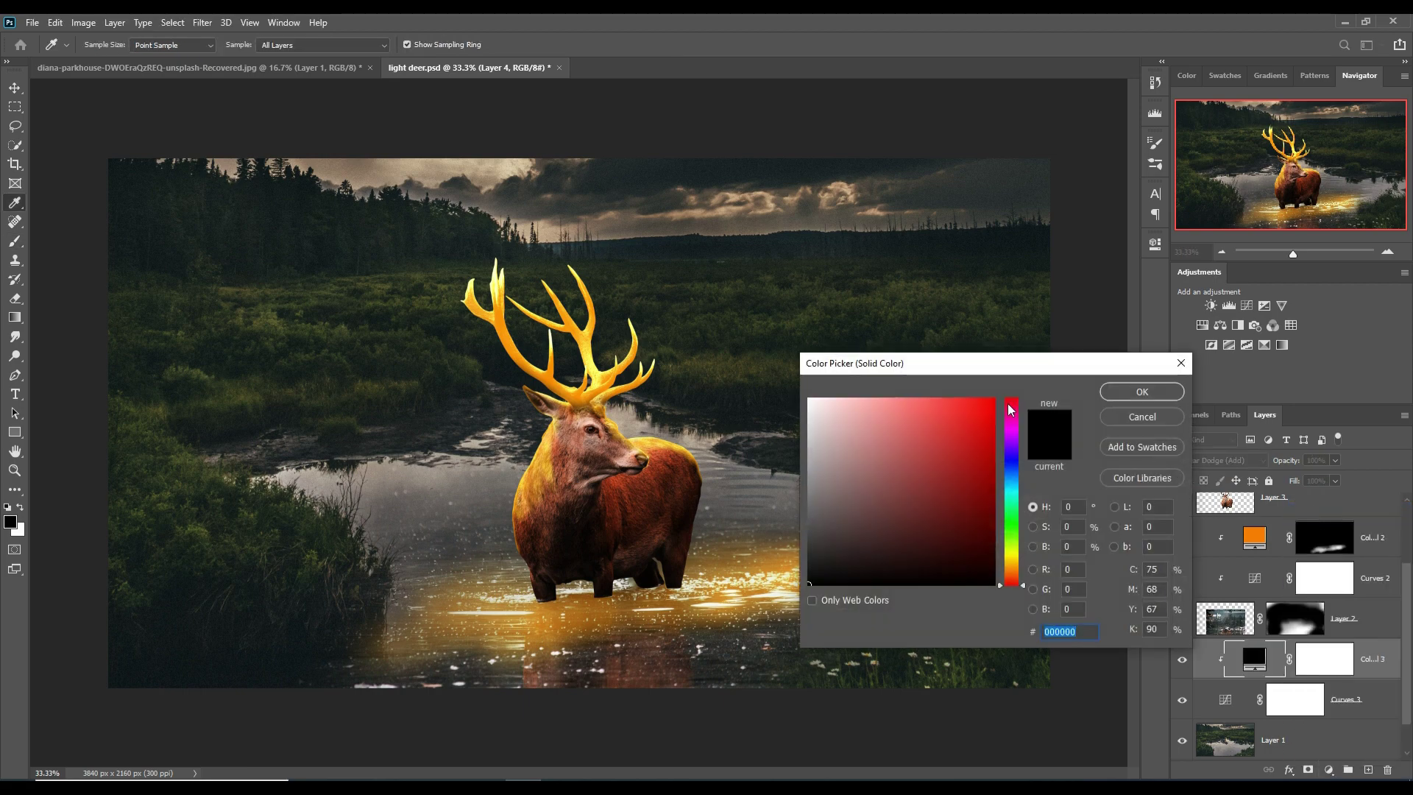
click(998, 408)
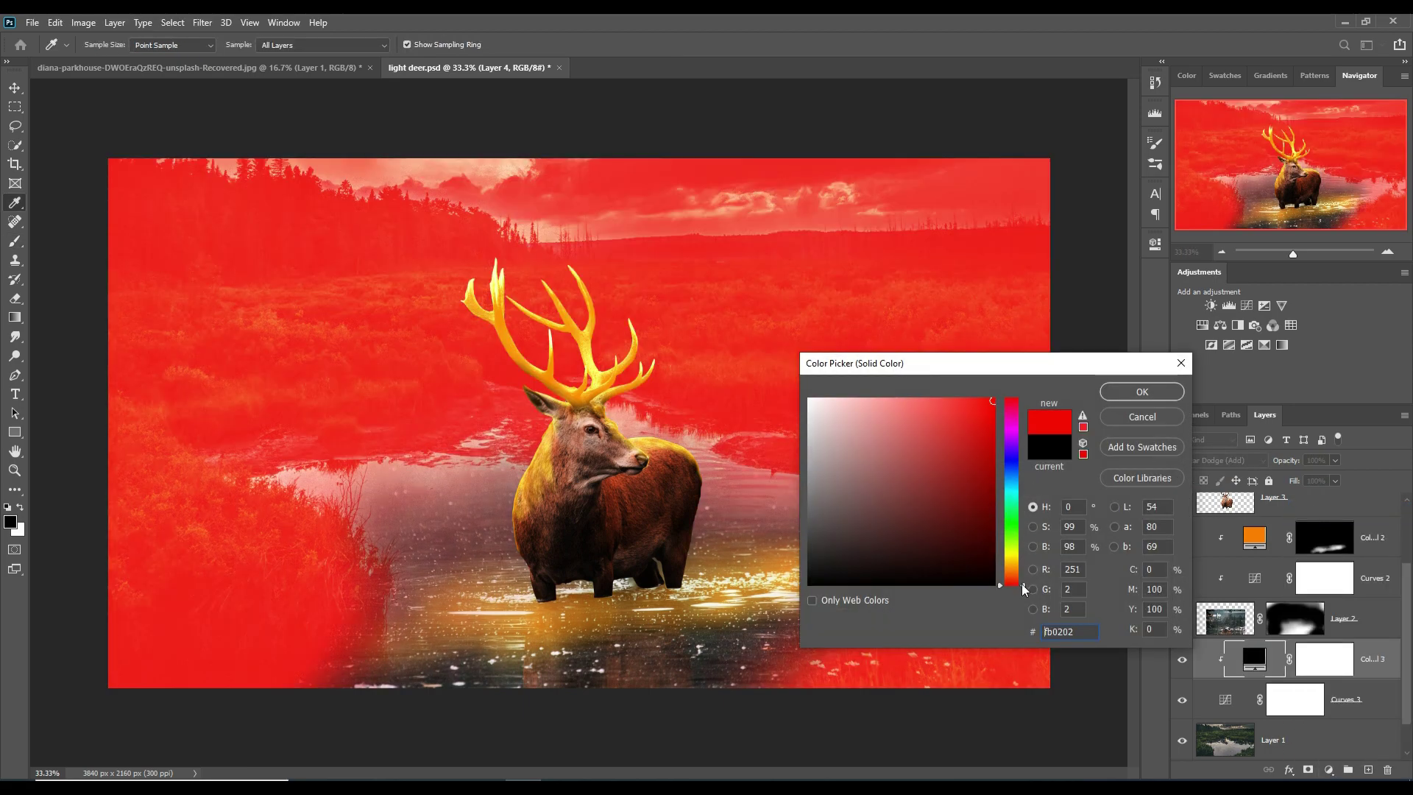
drag(1023, 589, 1027, 567)
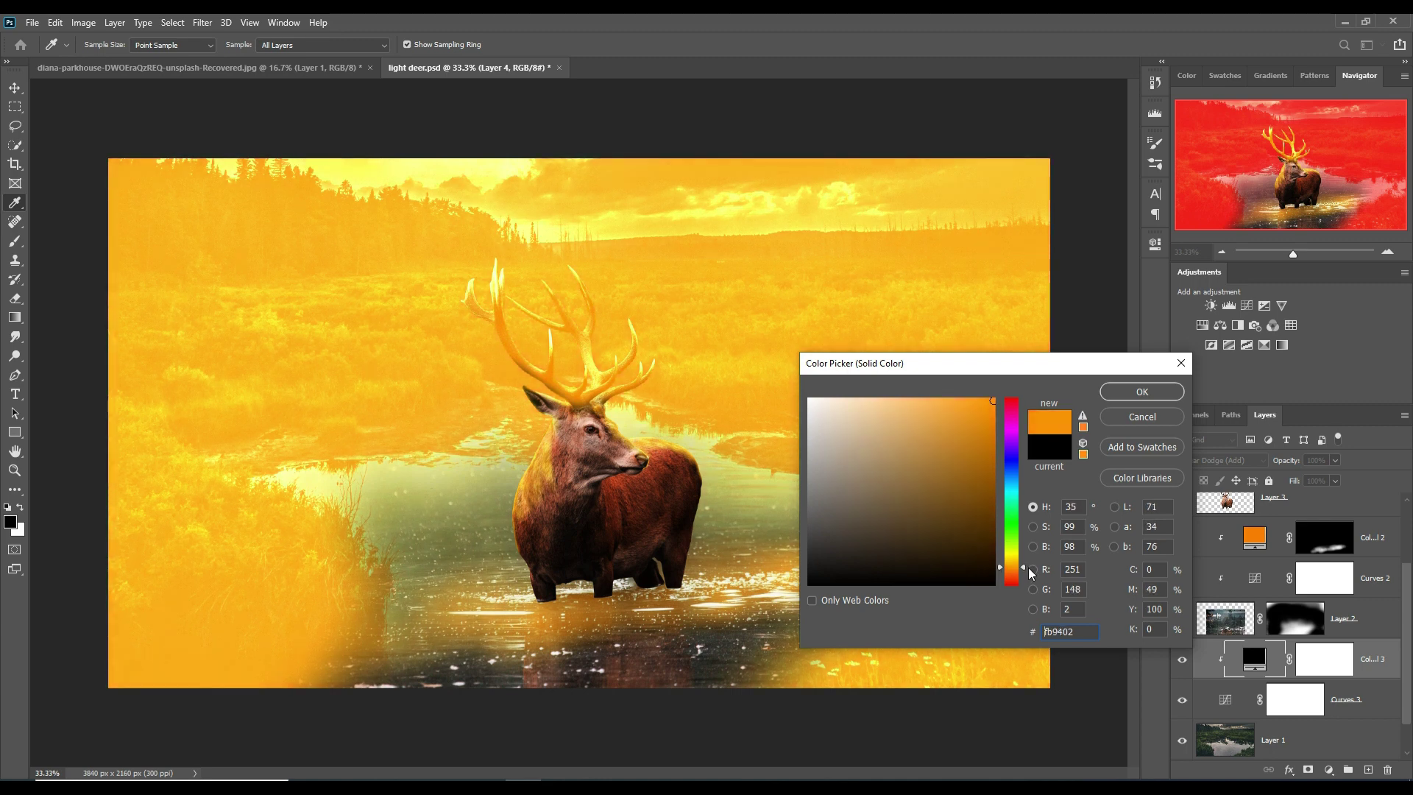
click(1129, 395)
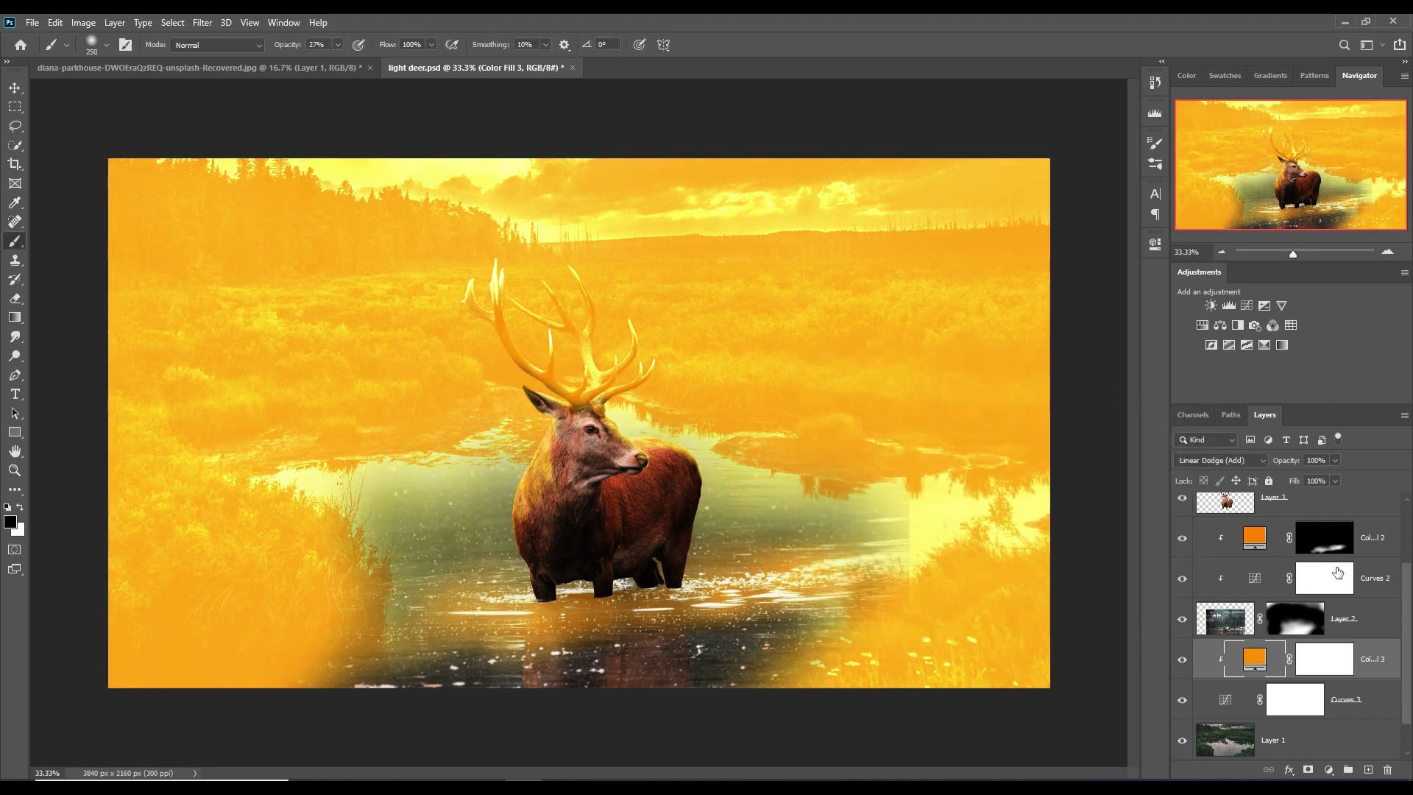
Invert Color Fill 3's mask, then paint black in Layer 2's mask along the lower-left and grassy water edges
click(1338, 666)
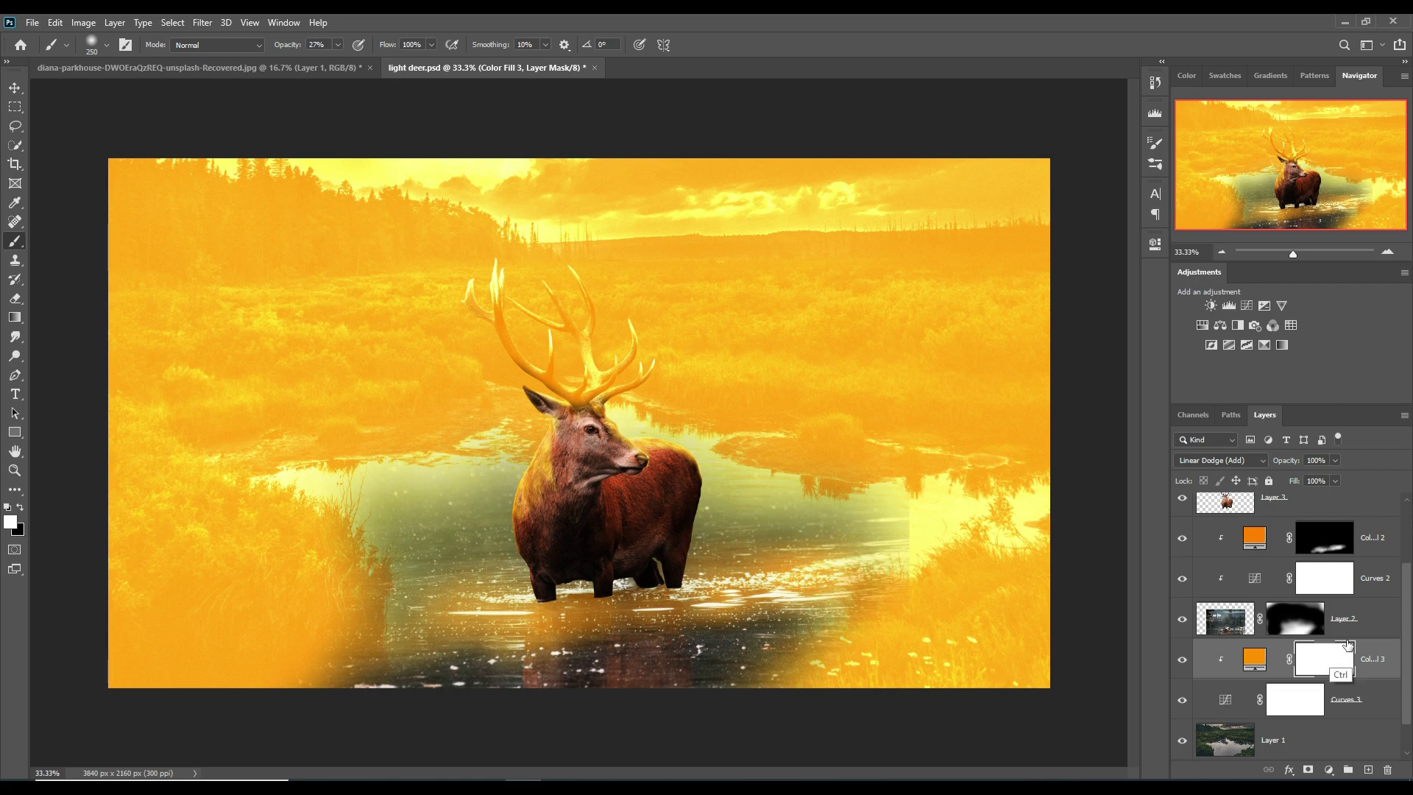
key(ctrl+i)
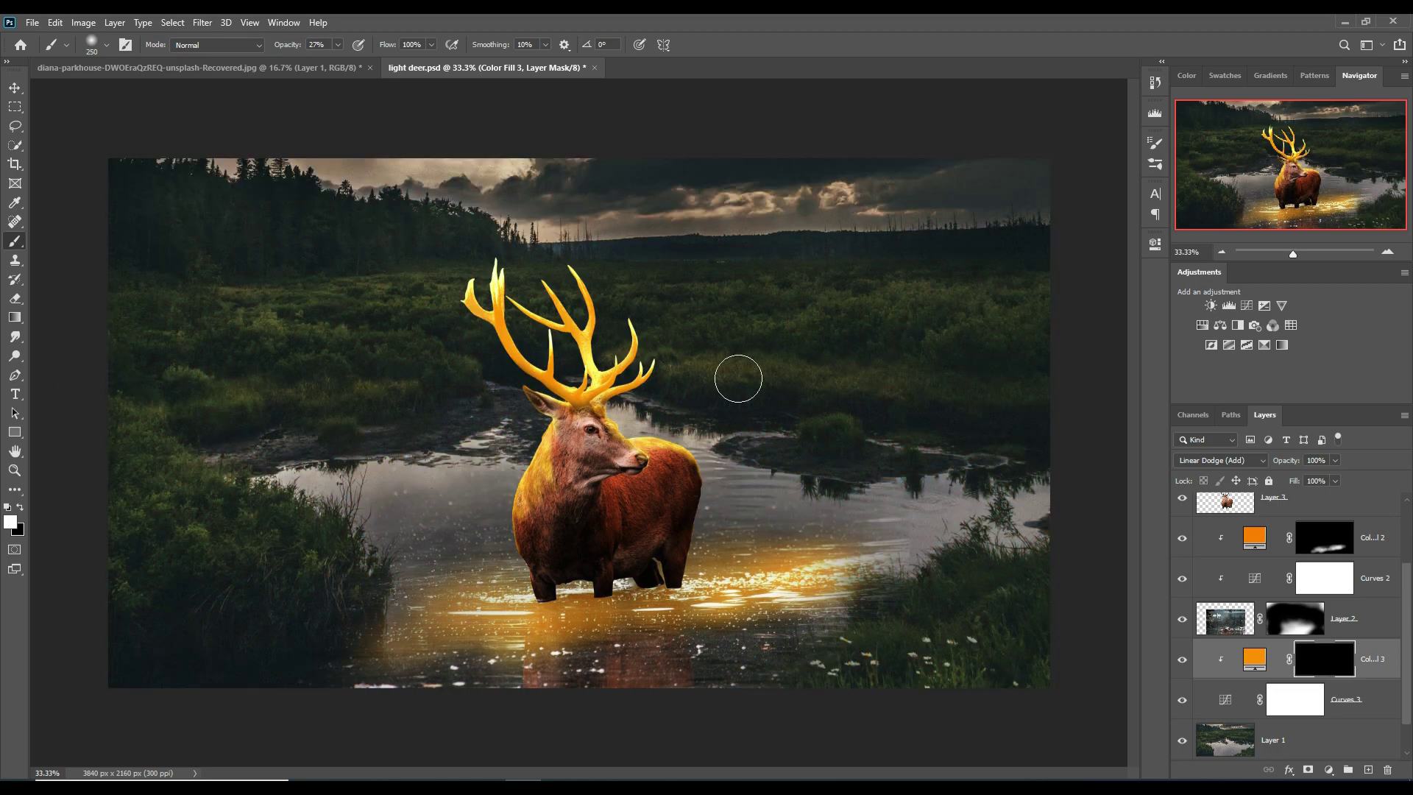
click(1288, 630)
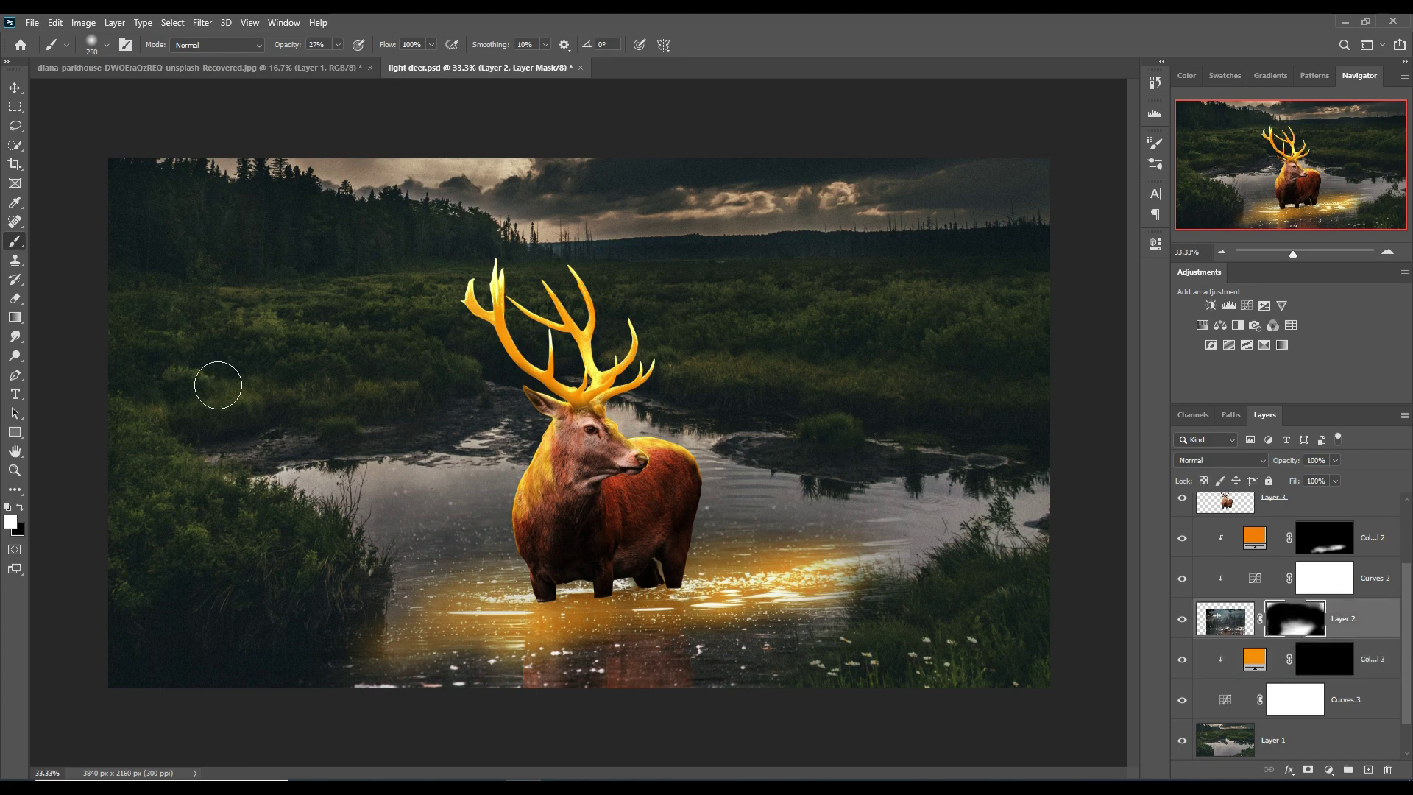
drag(407, 602, 378, 631)
click(20, 508)
mouse_move(389, 634)
mouse_down()
mouse_move(377, 678)
mouse_move(399, 630)
mouse_move(353, 599)
mouse_up()
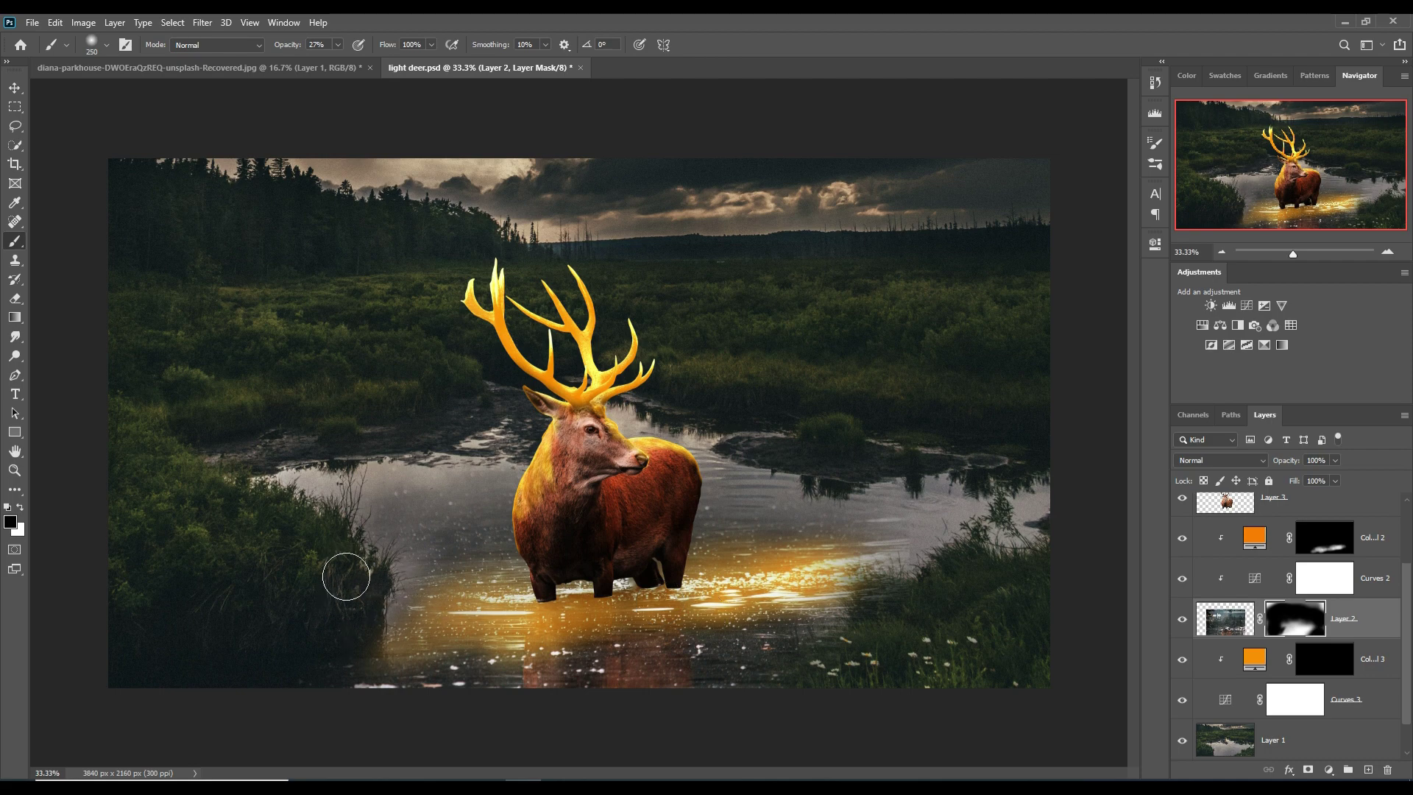
drag(858, 633, 883, 615)
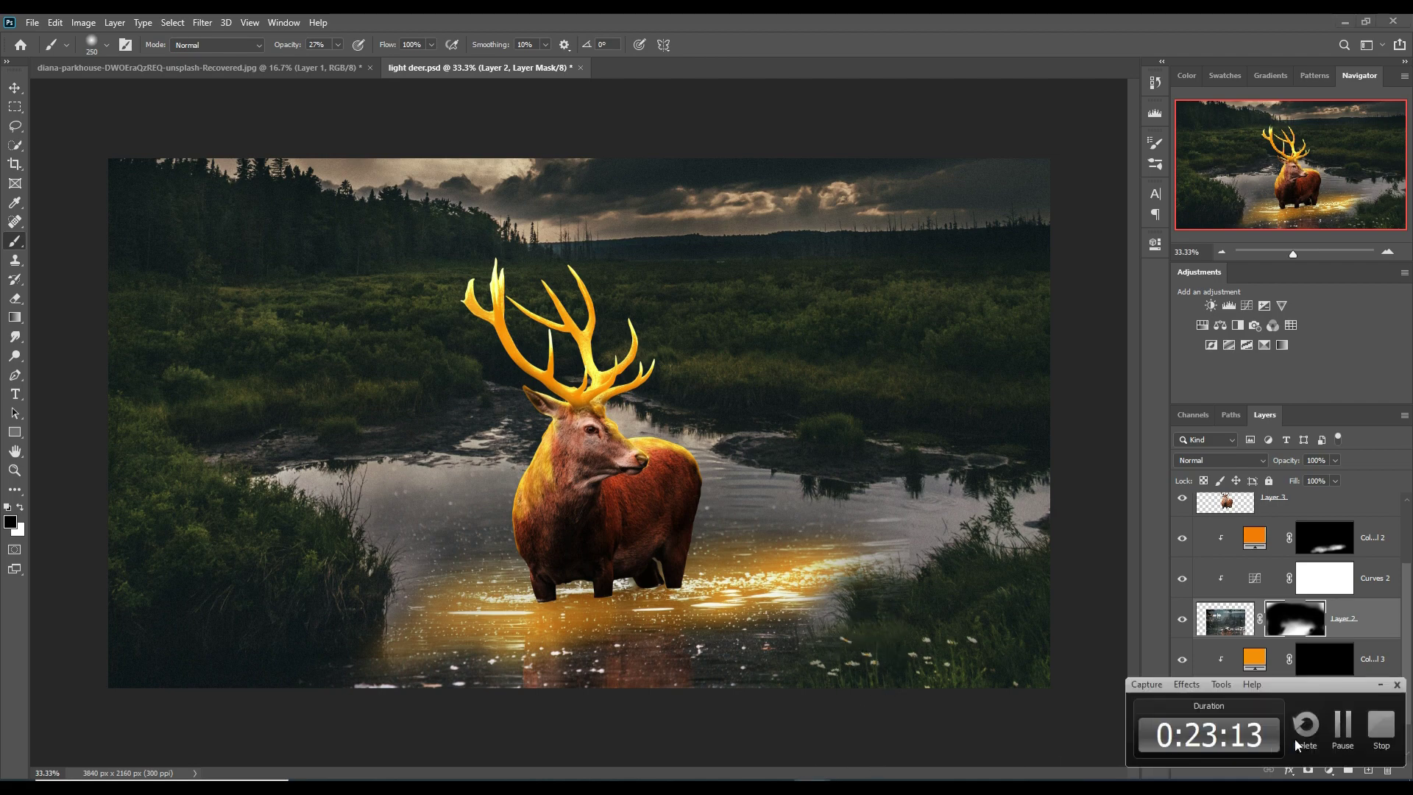
click(1342, 731)
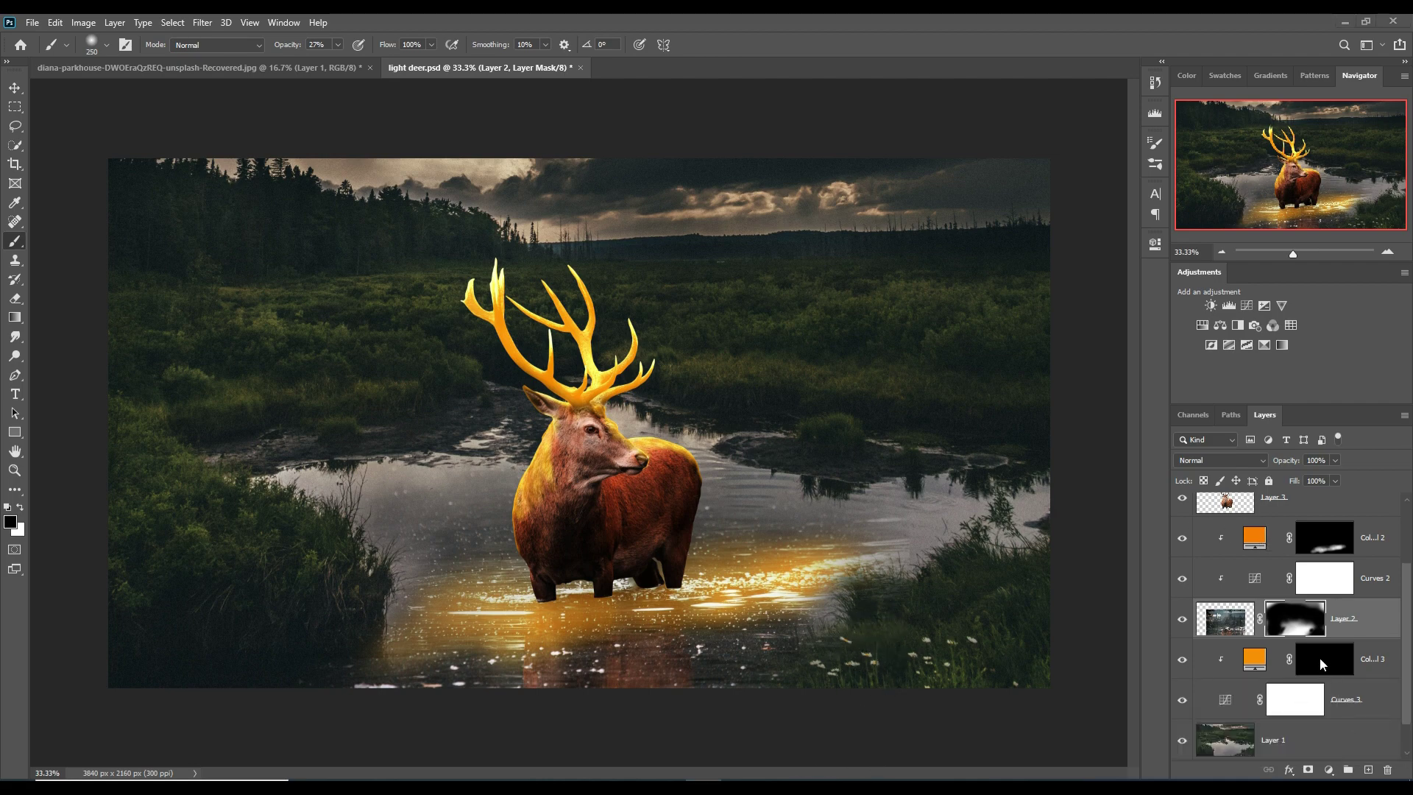
click(1323, 659)
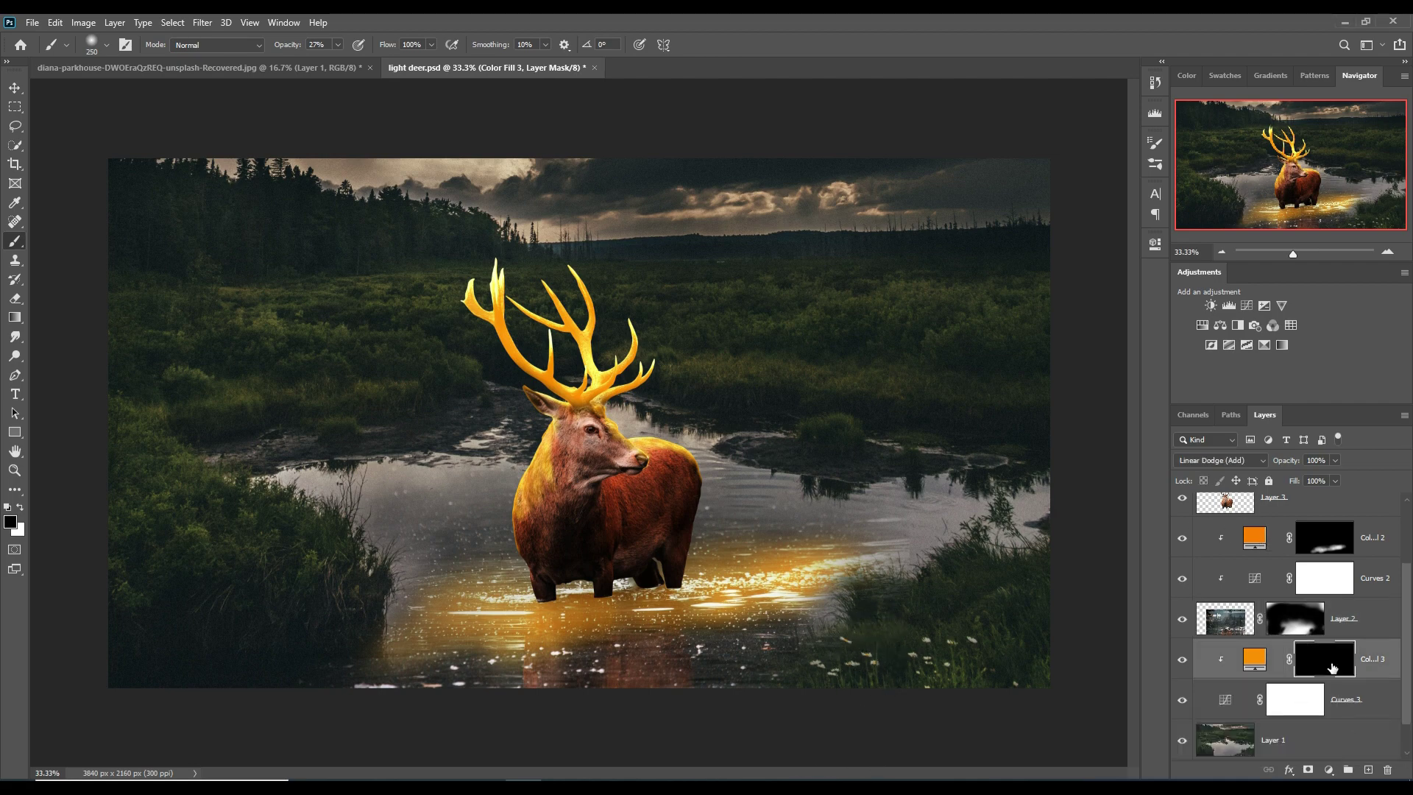
Choose the Soft Round Pressure Size brush from the brush presets
click(105, 45)
click(130, 257)
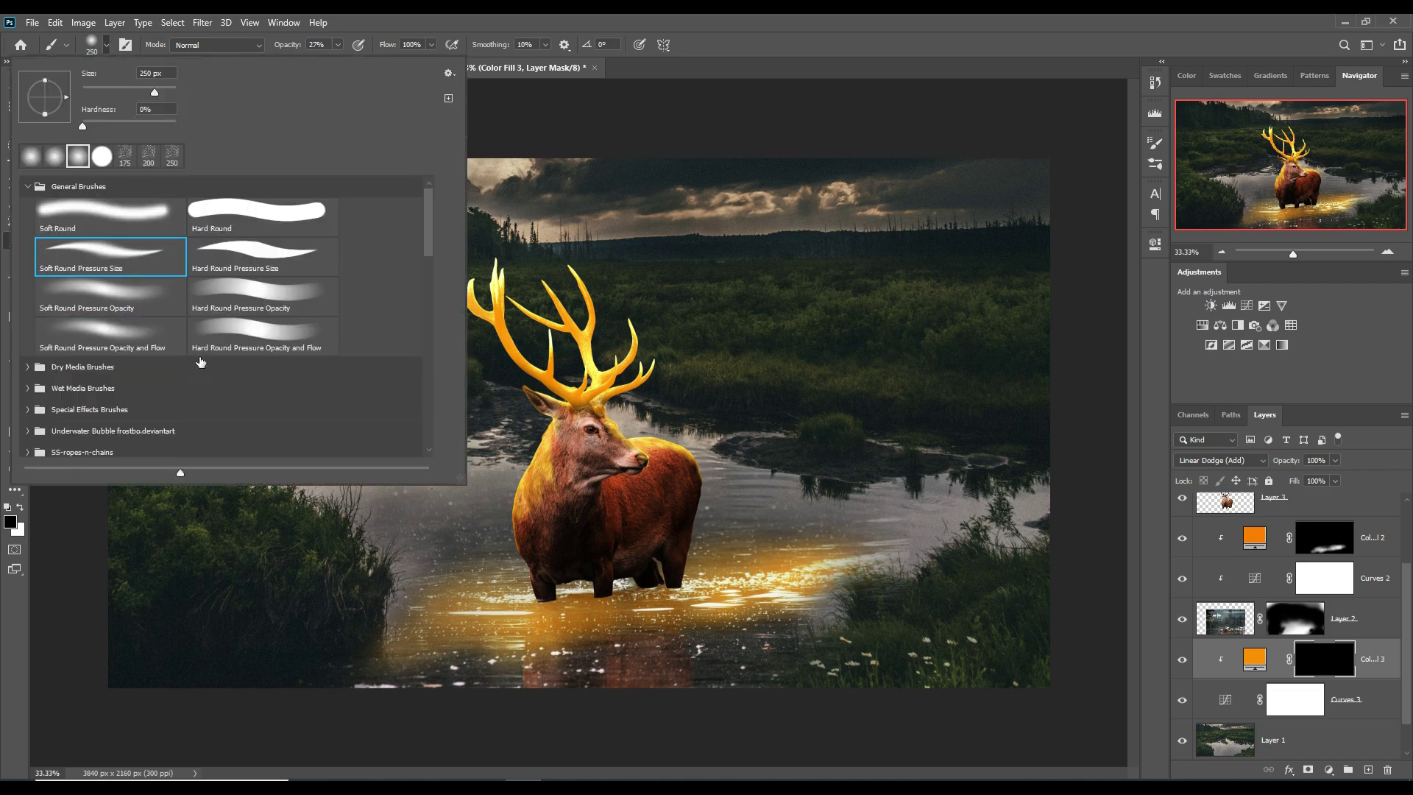
click(498, 20)
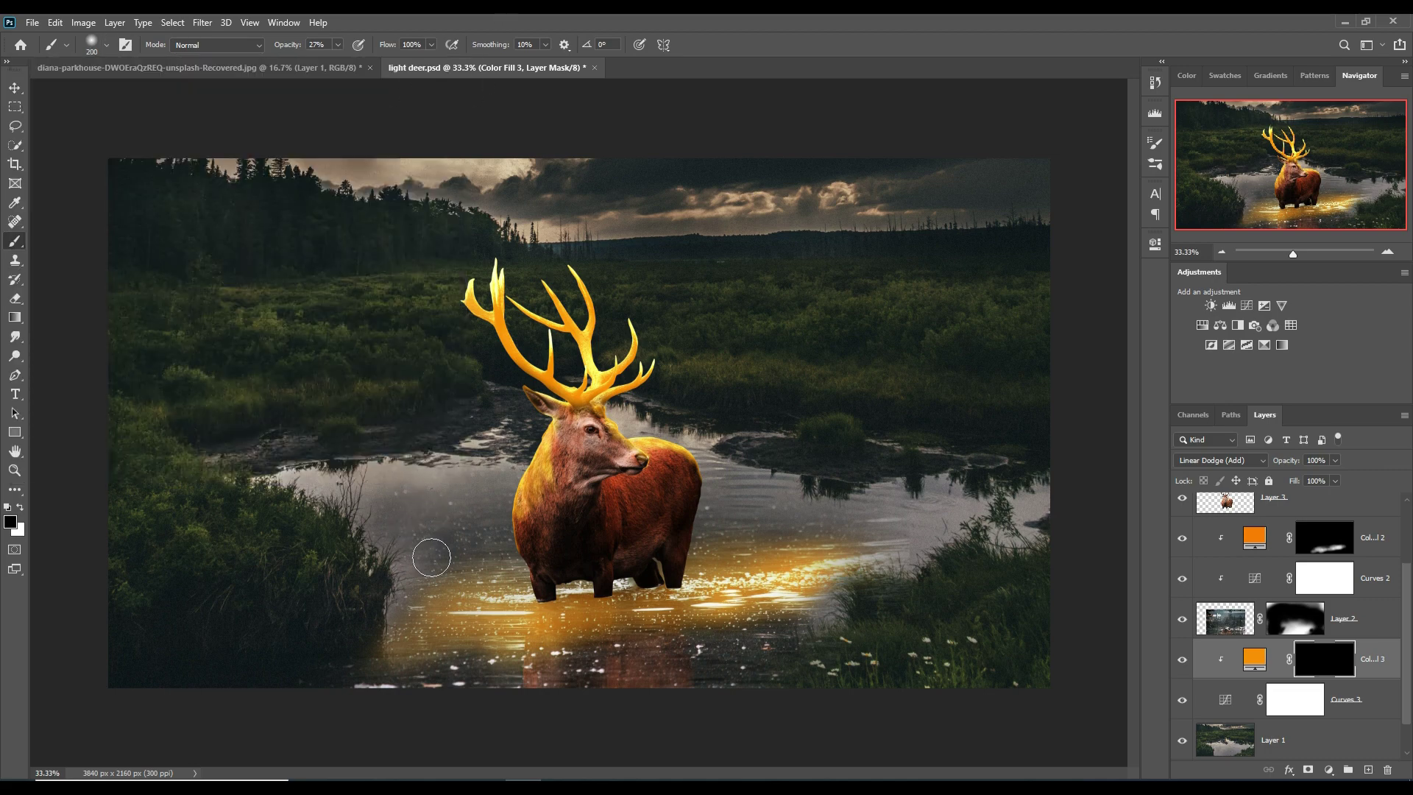
Zoom to the left-edge grass, shrink the brush, set 100% opacity and white foreground
key(bracketleft)
scroll(395, 581, up, 3)
scroll(412, 573, up, 2)
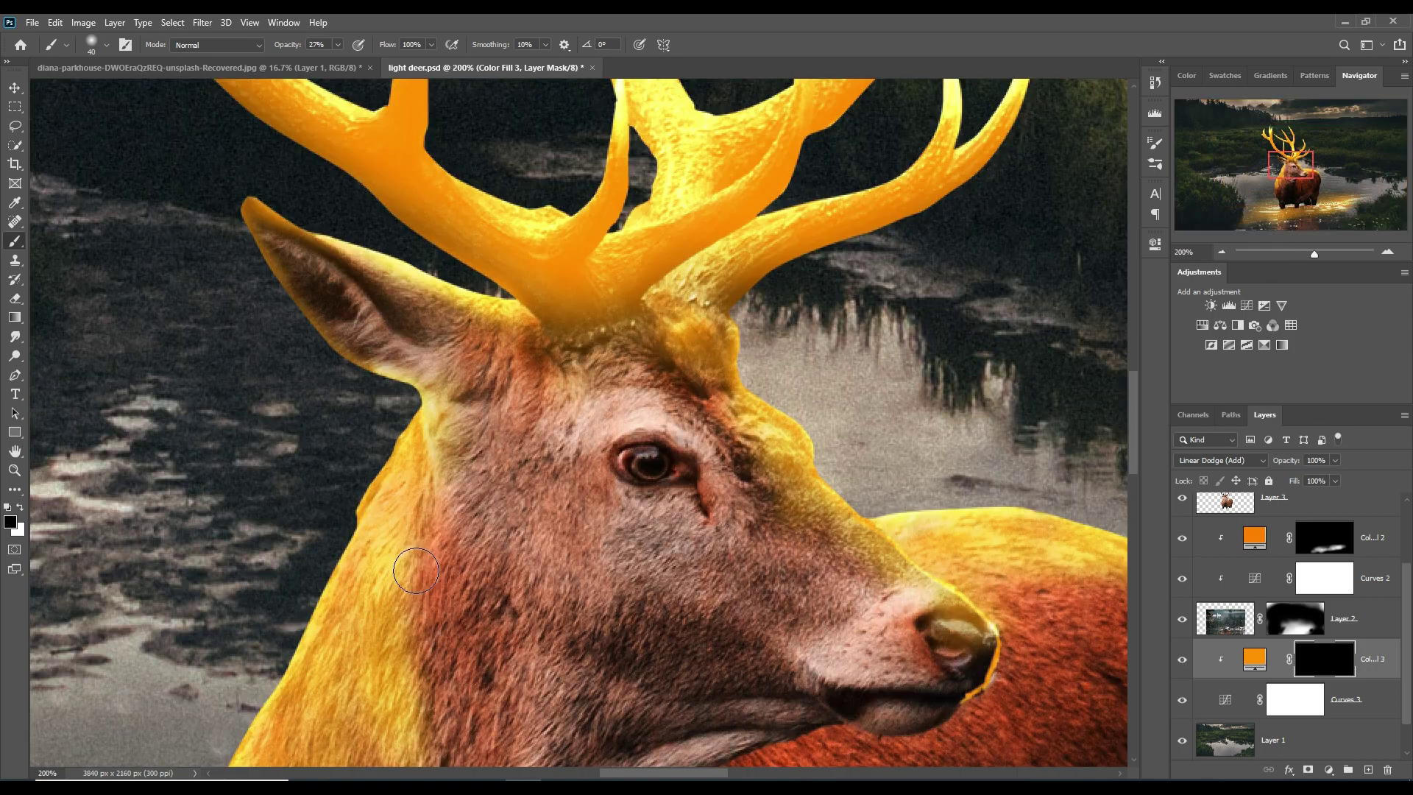
mouse_move(401, 577)
mouse_down()
mouse_move(441, 496)
mouse_move(577, 381)
mouse_up()
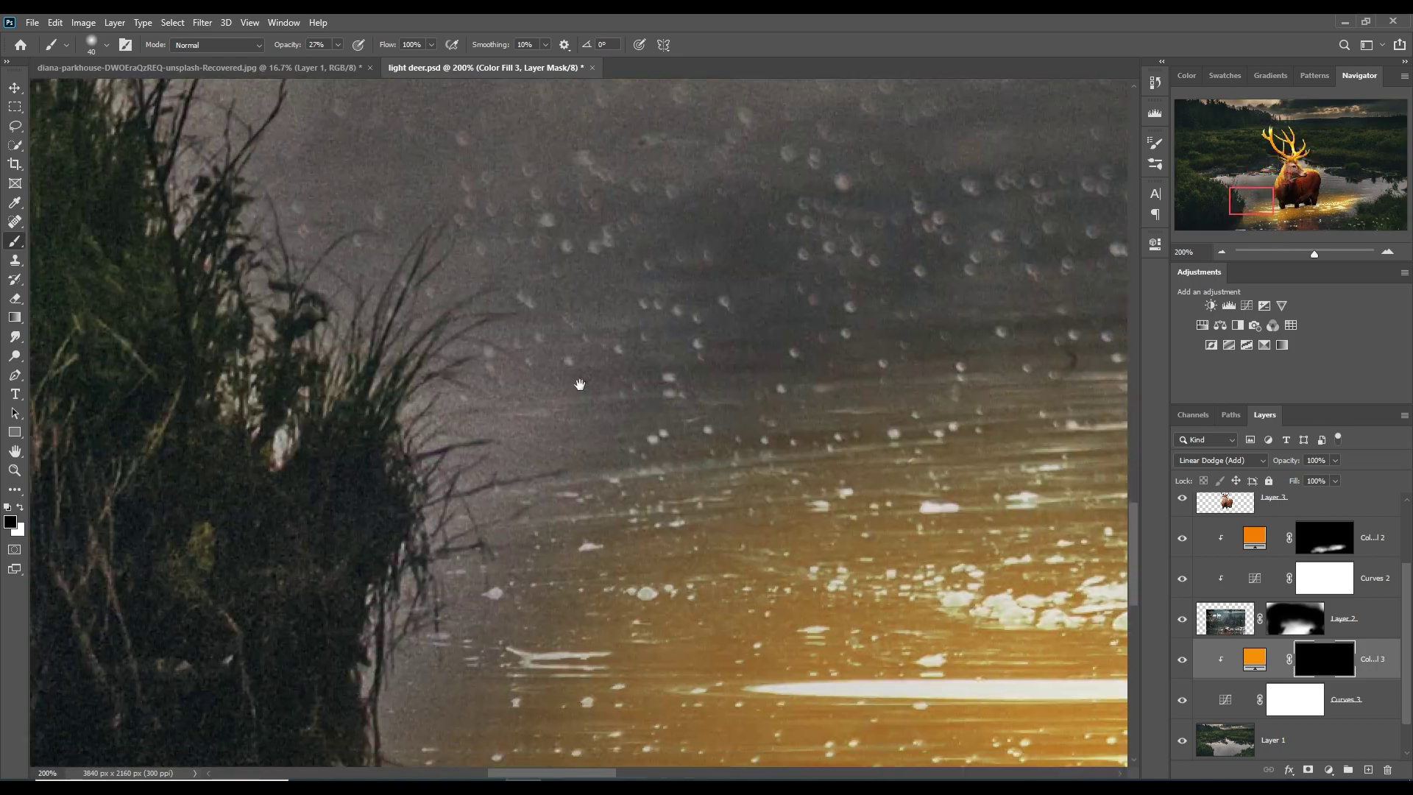
key(bracketleft)
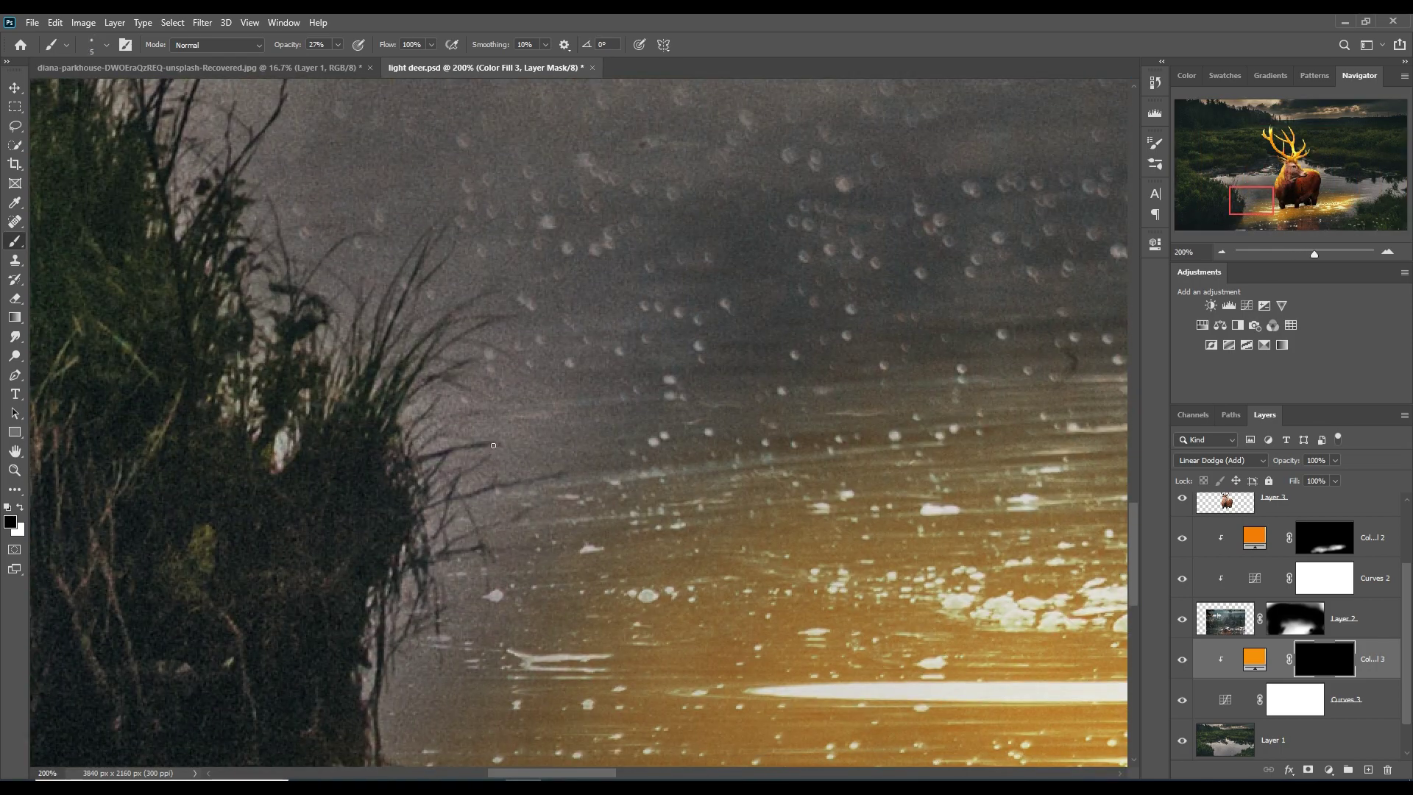
click(339, 45)
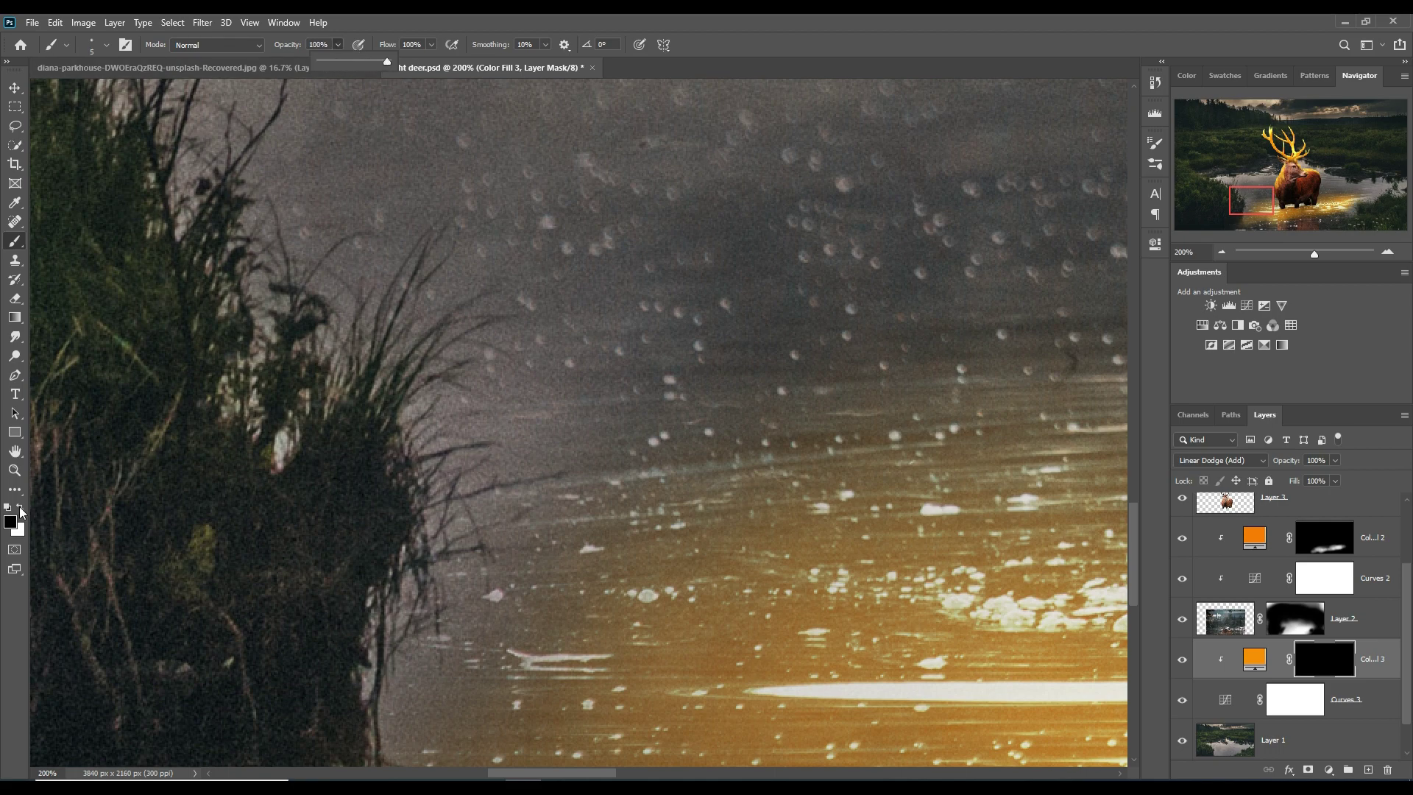
click(20, 509)
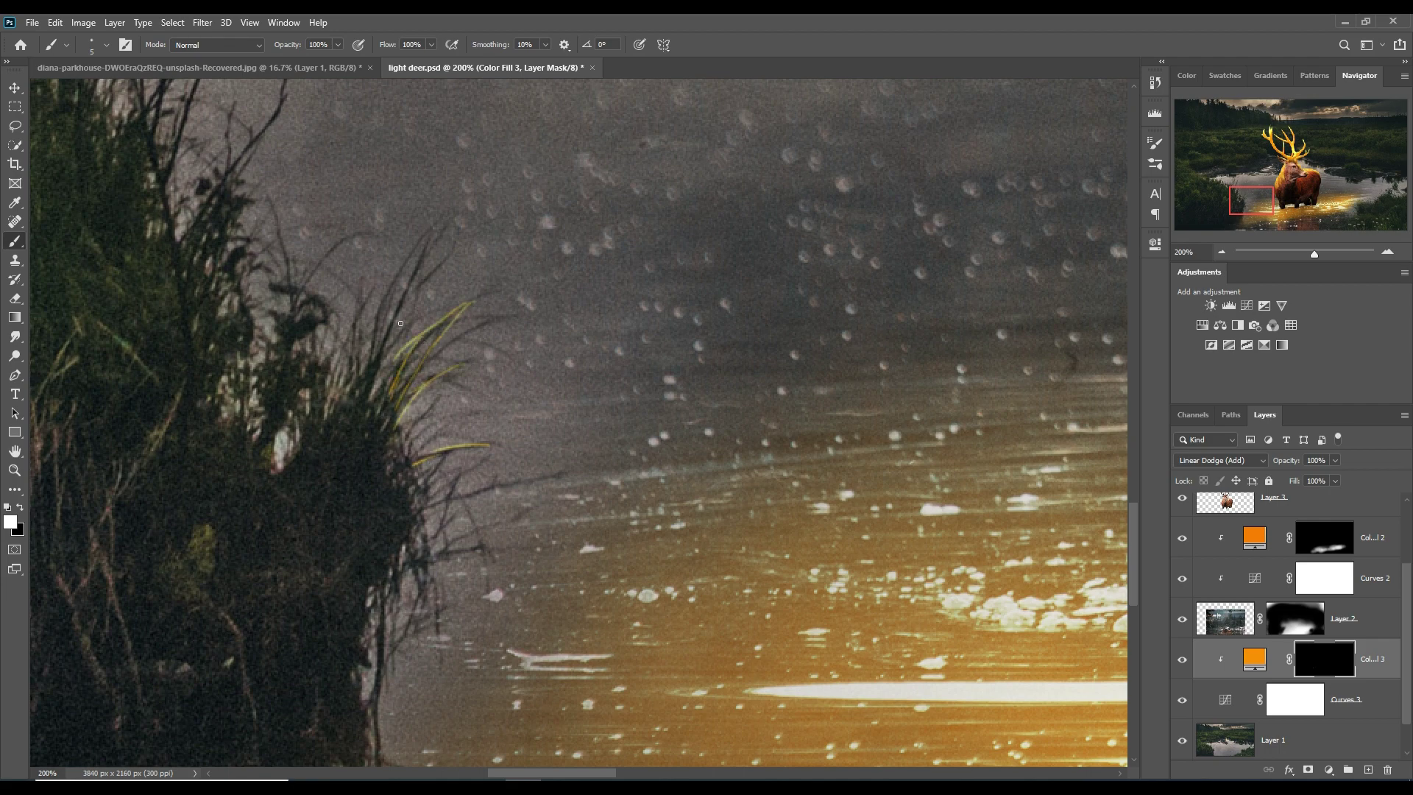
Paint golden highlights along four grass blades, from tall stalks down to the waterline
drag(405, 259, 363, 395)
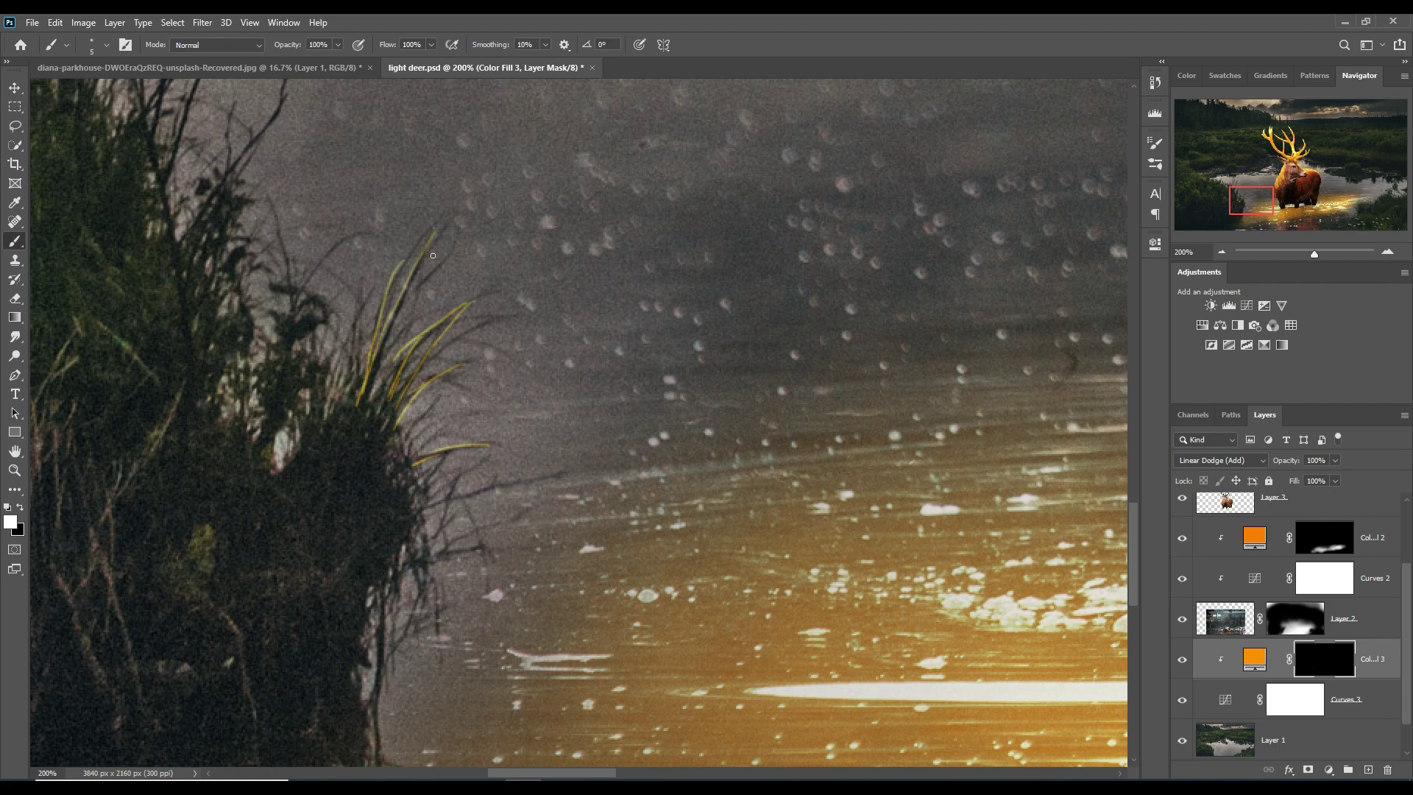
drag(560, 476, 399, 511)
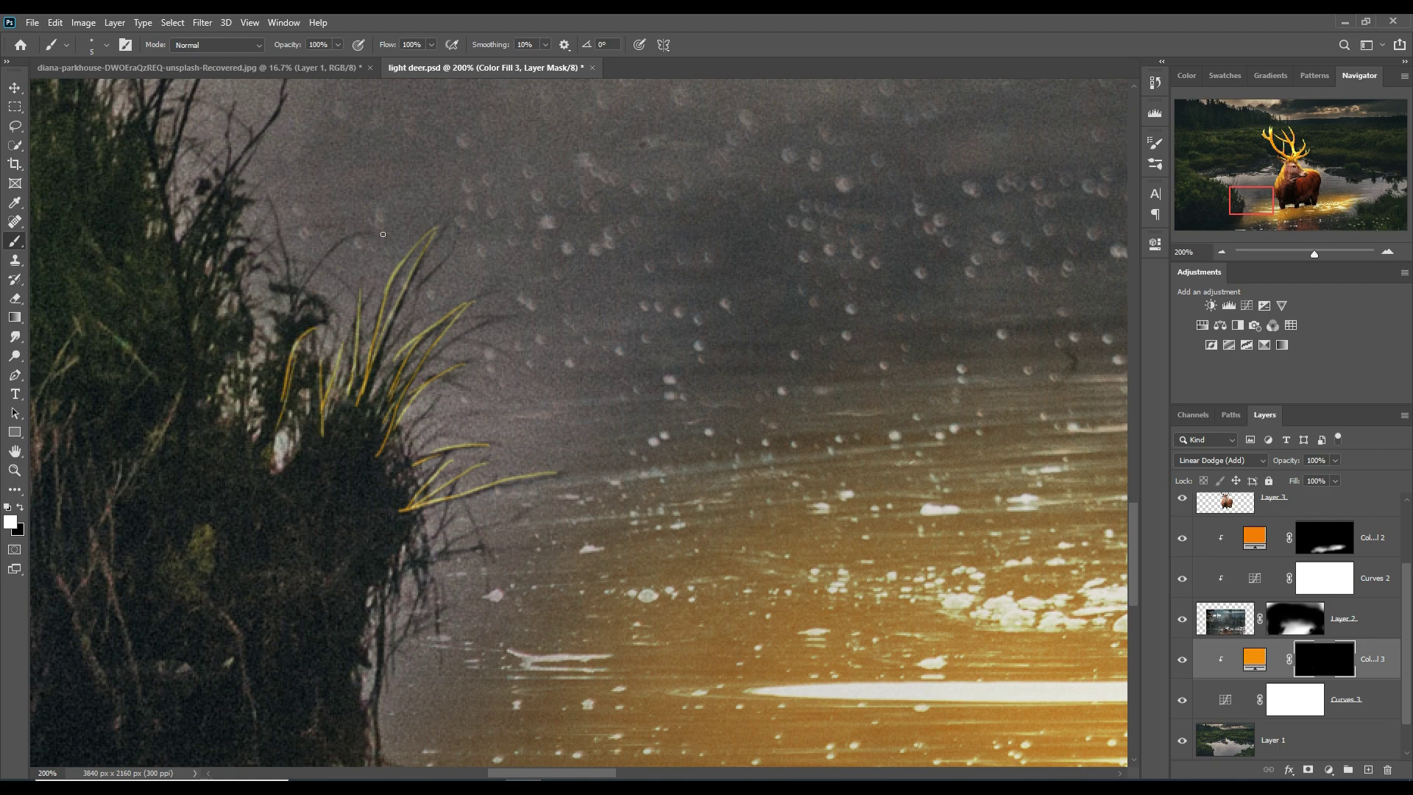
drag(378, 234, 282, 334)
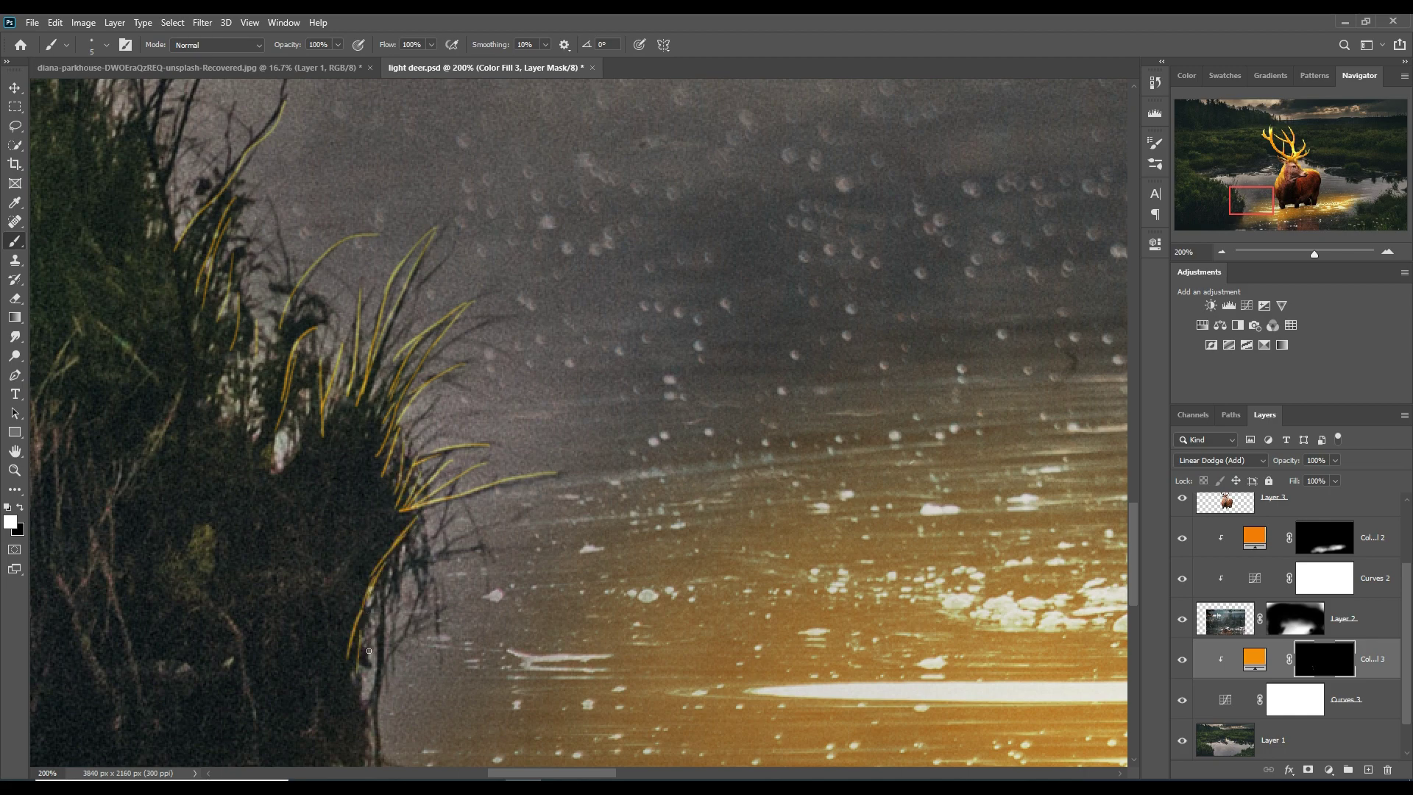
drag(369, 650, 360, 732)
Enlarge the brush for a glow, then undo the hard orange blob it painted
scroll(361, 732, down, 3)
drag(379, 622, 324, 703)
key(bracketright)
key(bracketright)
key(bracketright)
drag(412, 401, 364, 441)
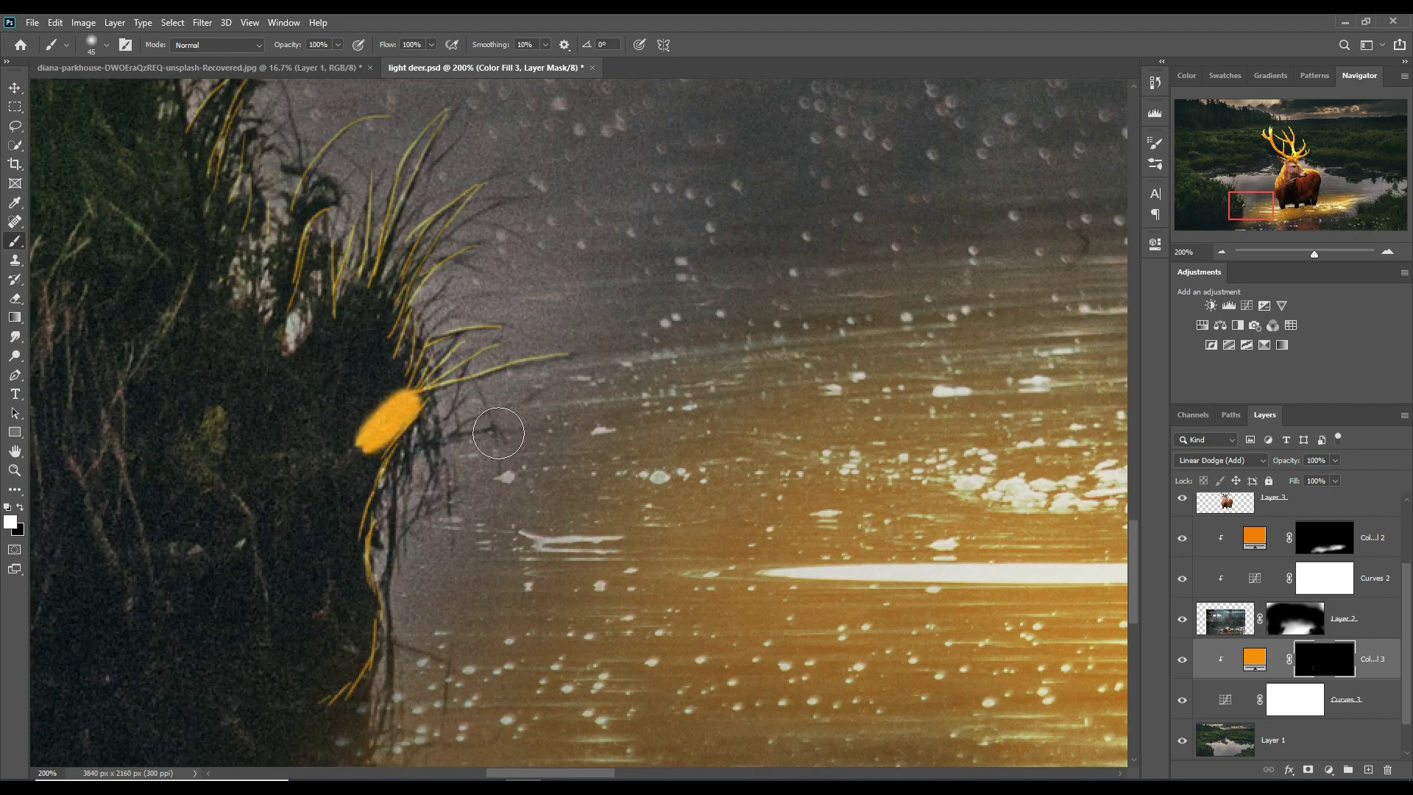
key(ctrl+z)
Switch to a soft round brush at size 45 and paint glow along the grass clump
click(107, 45)
drag(390, 383, 353, 287)
click(435, 413)
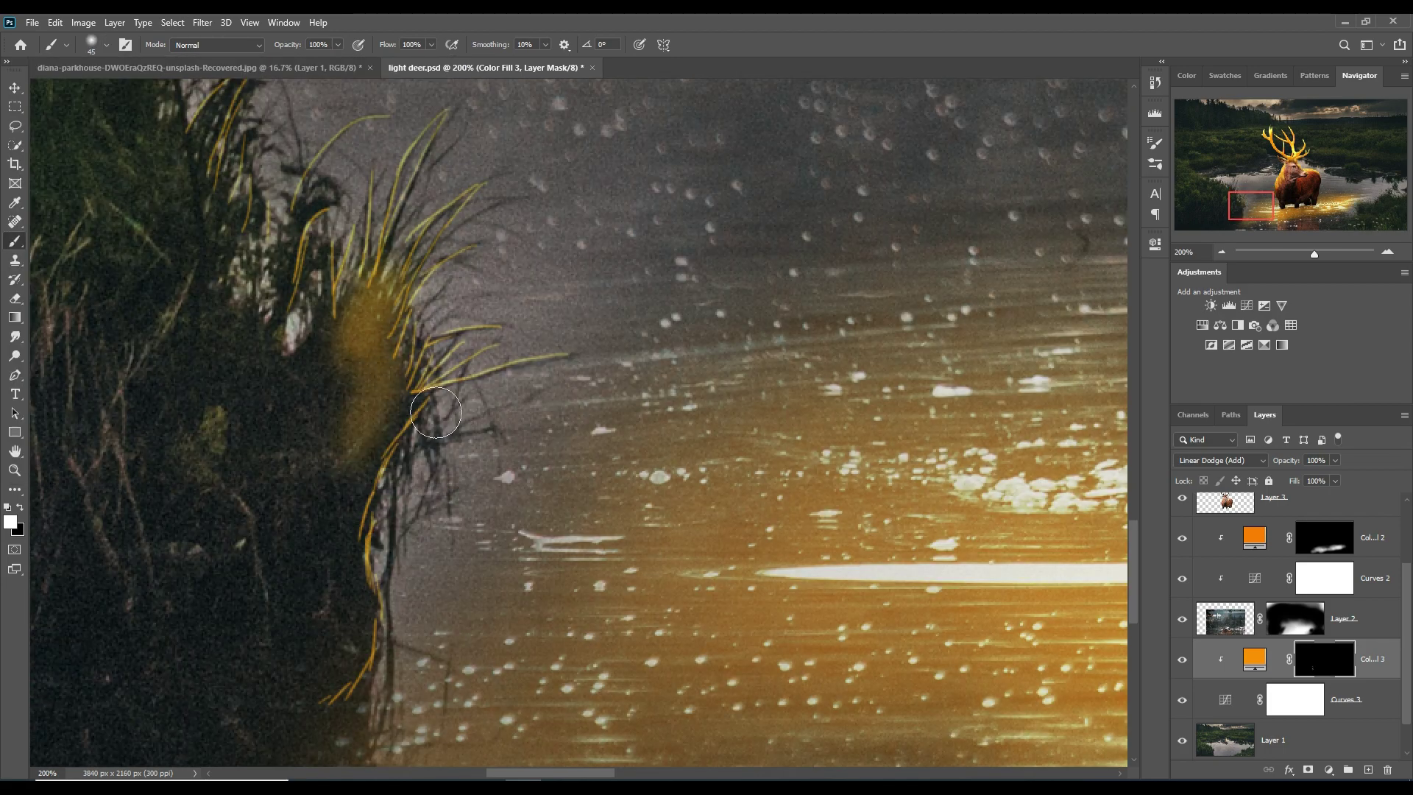
mouse_move(435, 412)
mouse_down()
mouse_move(324, 221)
mouse_move(346, 742)
mouse_up()
scroll(324, 662, up, 4)
scroll(324, 662, left, 4)
mouse_move(346, 353)
mouse_down()
mouse_move(310, 194)
mouse_move(289, 307)
mouse_move(398, 442)
mouse_move(268, 442)
mouse_move(374, 315)
mouse_move(456, 589)
mouse_up()
scroll(290, 306, down, 2)
Lower brush opacity to 39% and brush more soft golden glow over the left-bank grass
key(3)
key(9)
scroll(552, 435, down, 3)
drag(552, 435, 463, 520)
scroll(464, 521, up, 5)
scroll(185, 248, left, 2)
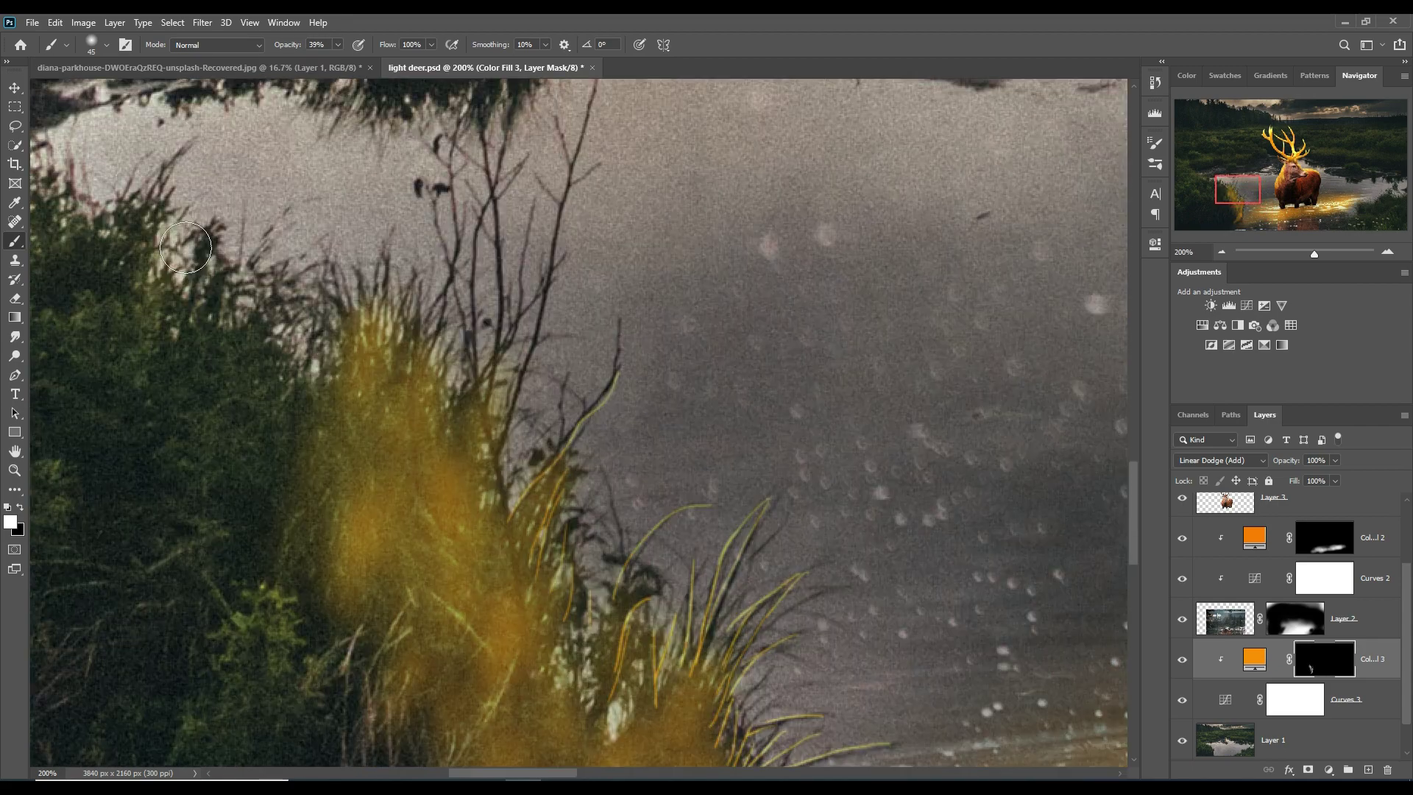
drag(185, 248, 220, 368)
scroll(221, 368, up, 3)
scroll(347, 505, left, 2)
drag(220, 309, 404, 584)
mouse_move(404, 583)
mouse_down()
mouse_move(716, 364)
mouse_move(710, 663)
mouse_move(549, 139)
mouse_move(524, 230)
mouse_move(351, 500)
mouse_move(451, 537)
mouse_move(303, 290)
mouse_move(366, 307)
mouse_move(413, 479)
mouse_move(461, 357)
mouse_move(331, 382)
mouse_move(515, 368)
mouse_up()
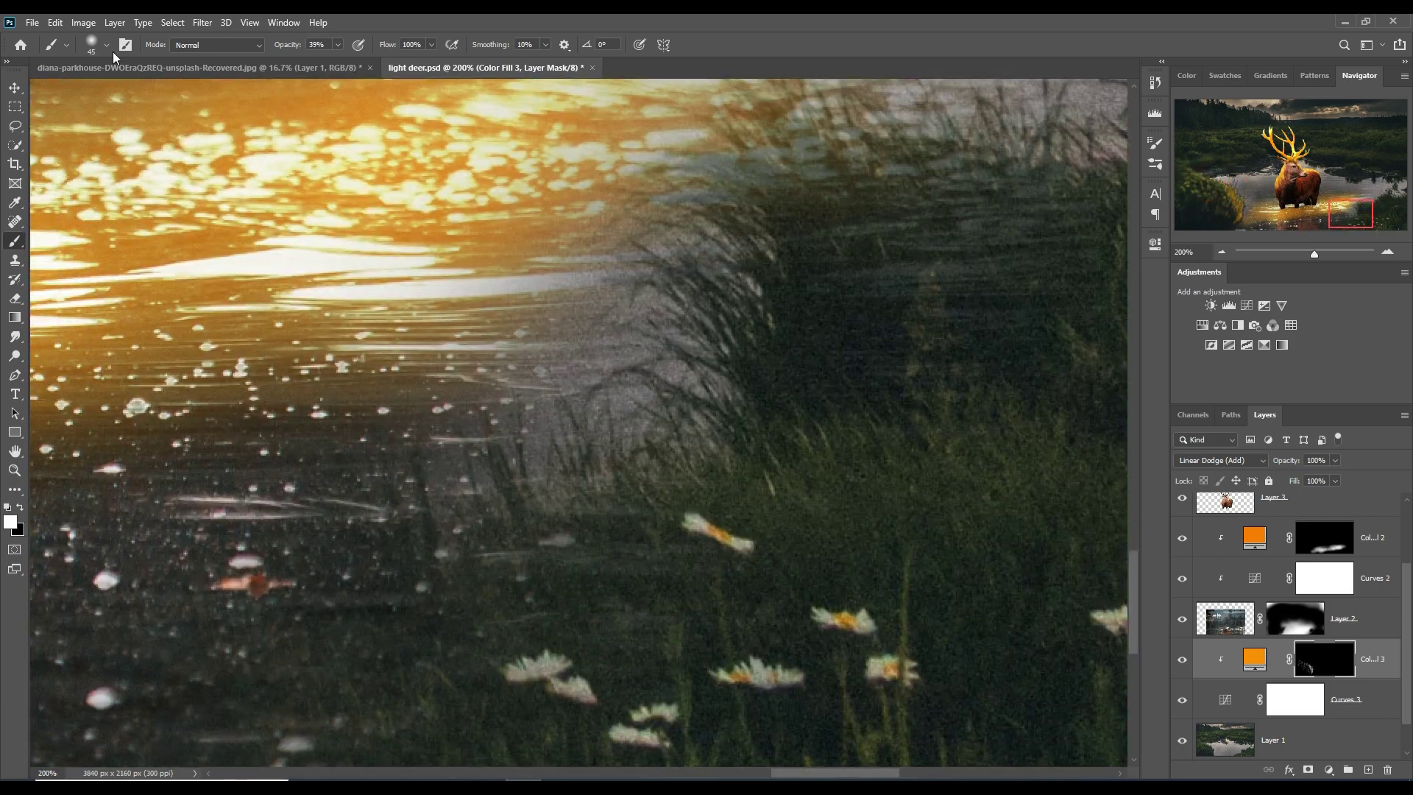
Pick a size 8 brush and paint thin golden strands on the right-bank grass
click(107, 45)
double_click(37, 148)
drag(758, 265, 648, 382)
drag(780, 192, 662, 295)
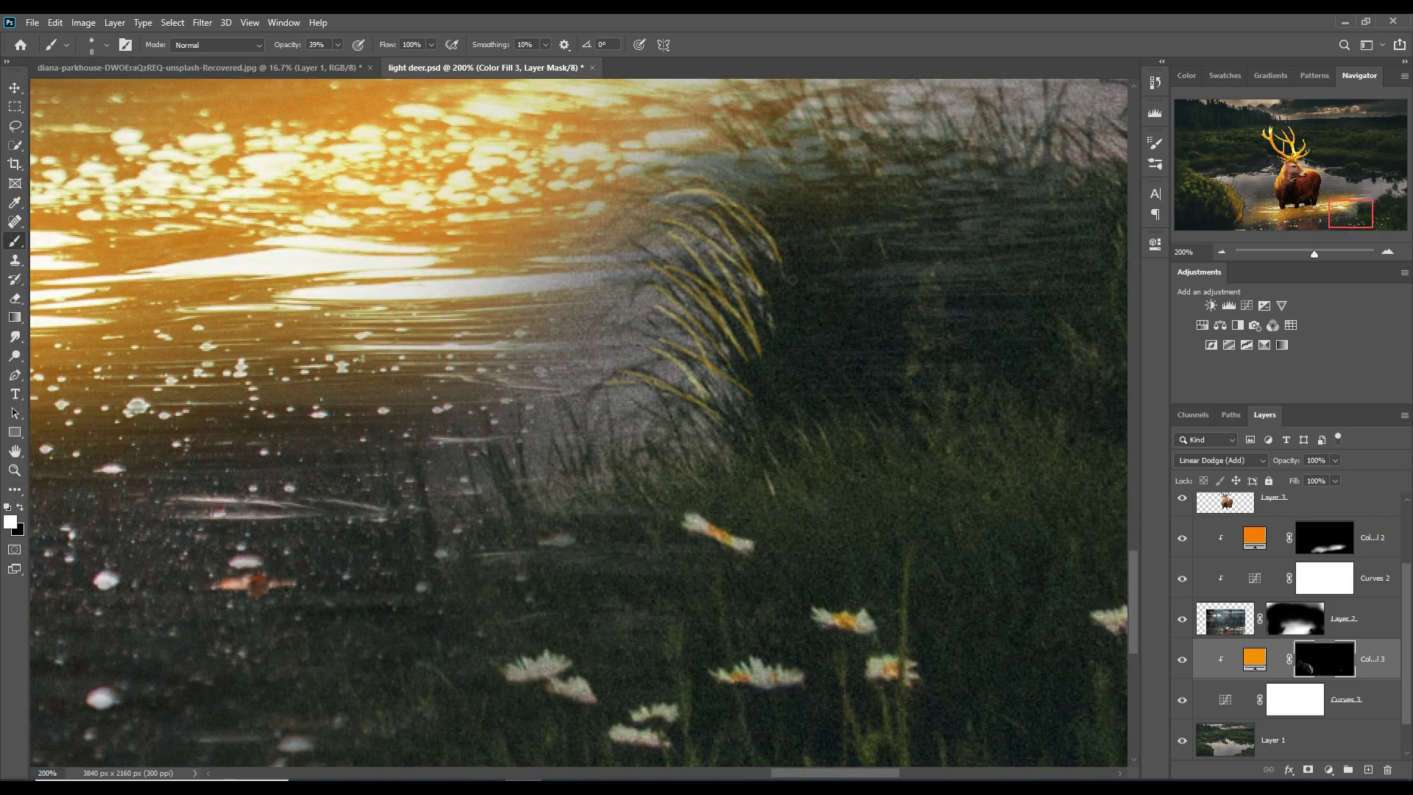
drag(780, 250, 736, 96)
mouse_move(736, 221)
mouse_down()
mouse_move(625, 335)
mouse_move(685, 184)
mouse_up()
drag(802, 317, 780, 169)
Paint thin golden strands along the grass ridge on the right
drag(913, 309, 883, 173)
mouse_move(1045, 302)
mouse_down()
mouse_move(1068, 222)
mouse_move(927, 243)
mouse_up()
drag(1089, 148, 934, 195)
drag(1015, 118, 810, 221)
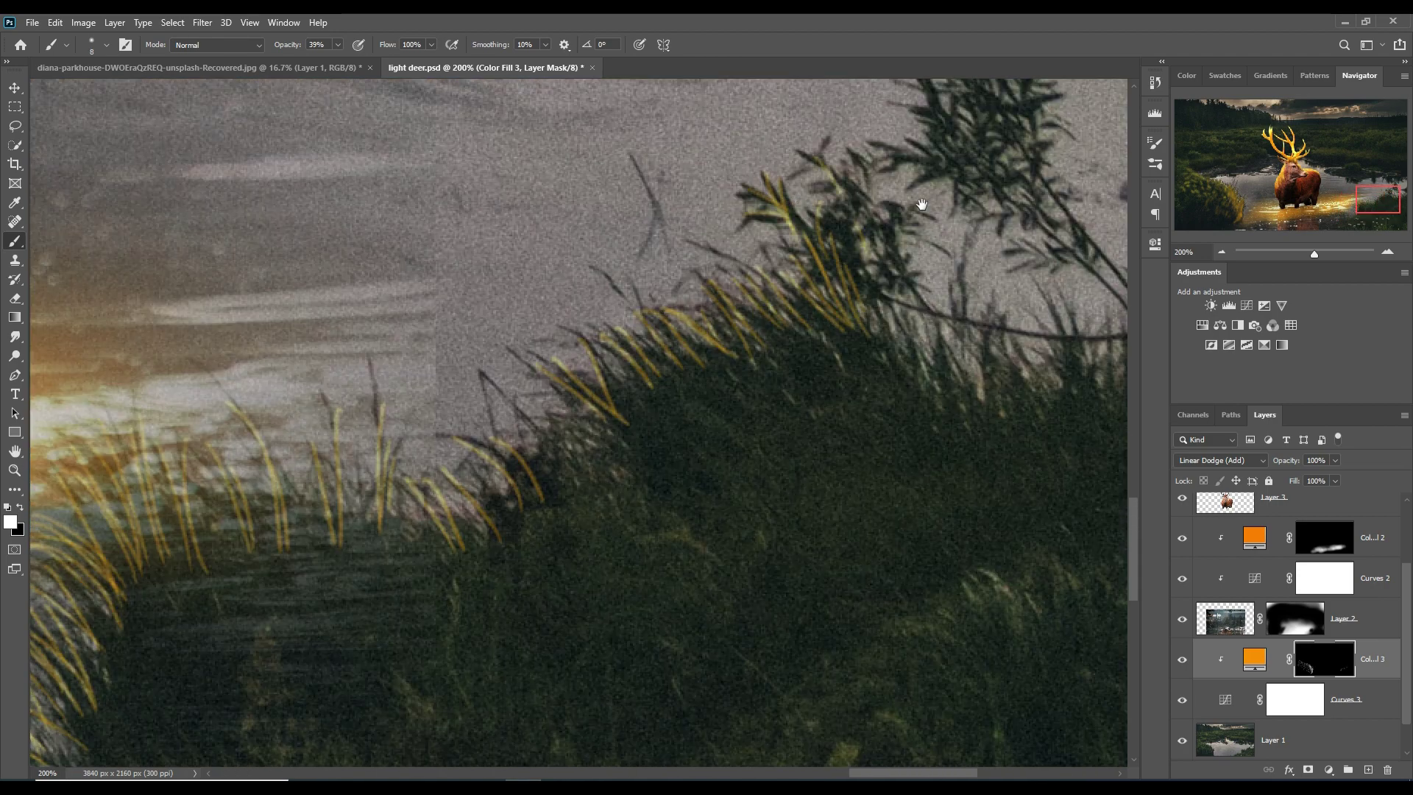
drag(922, 204, 872, 200)
drag(515, 471, 515, 331)
drag(401, 412, 412, 342)
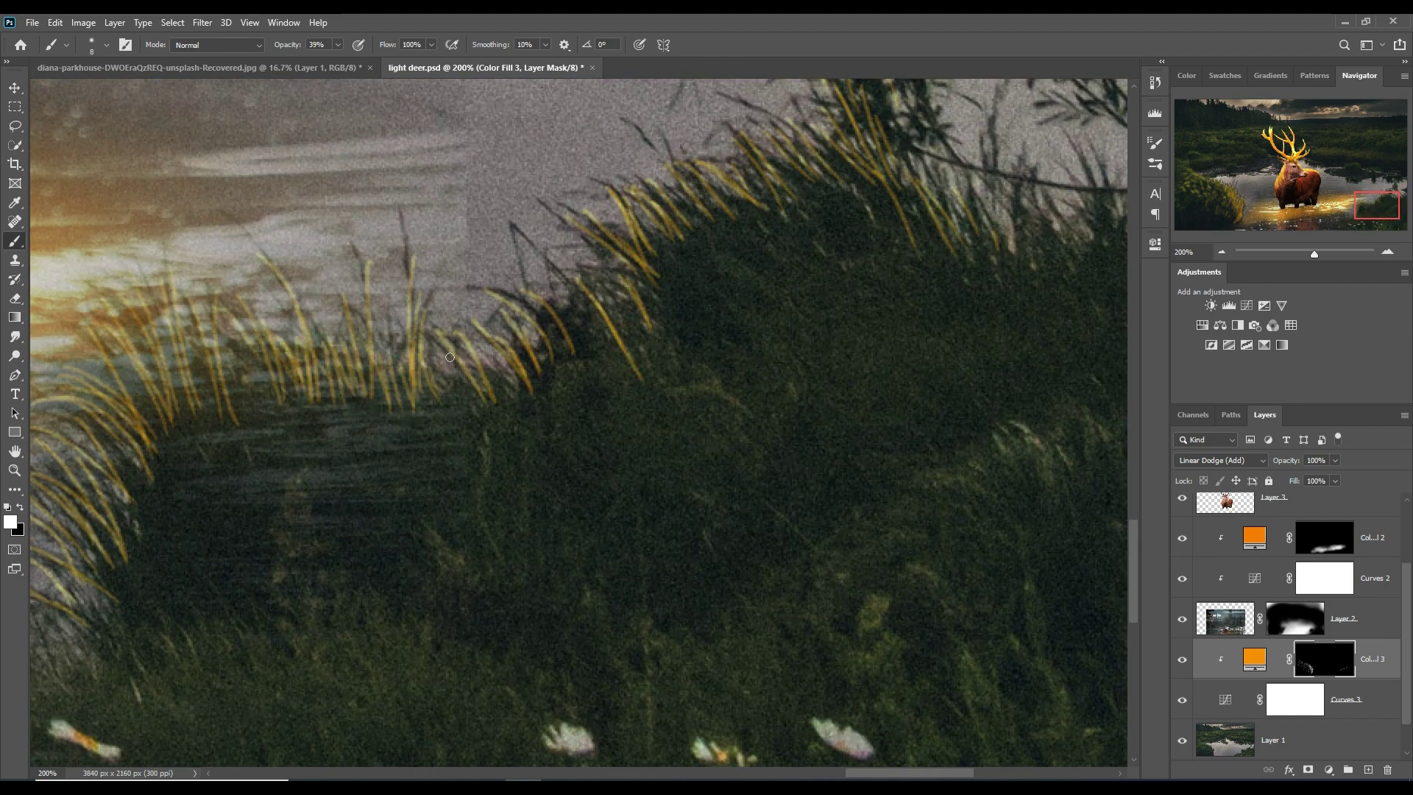
Switch to a large soft brush and brush a golden glow over the lower-right grass
click(92, 44)
double_click(111, 324)
mouse_move(196, 647)
mouse_down()
mouse_move(251, 548)
mouse_move(864, 236)
mouse_up()
drag(647, 178, 452, 387)
Survey the meadow from the zoomed-out view and set the soft brush size to 250
scroll(937, 347, right, 5)
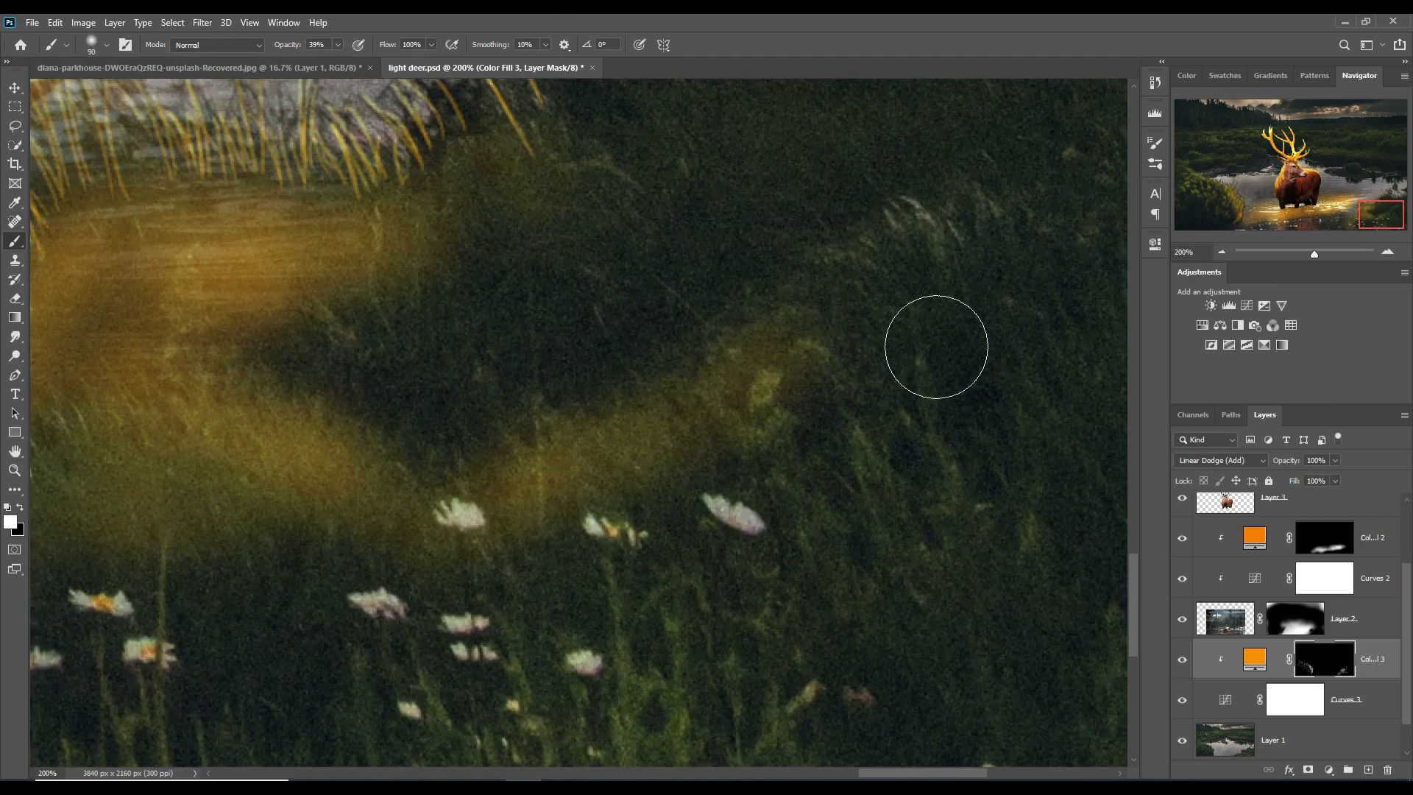
scroll(751, 227, up, 3)
scroll(442, 473, up, 3)
scroll(620, 444, left, 3)
scroll(620, 445, up, 5)
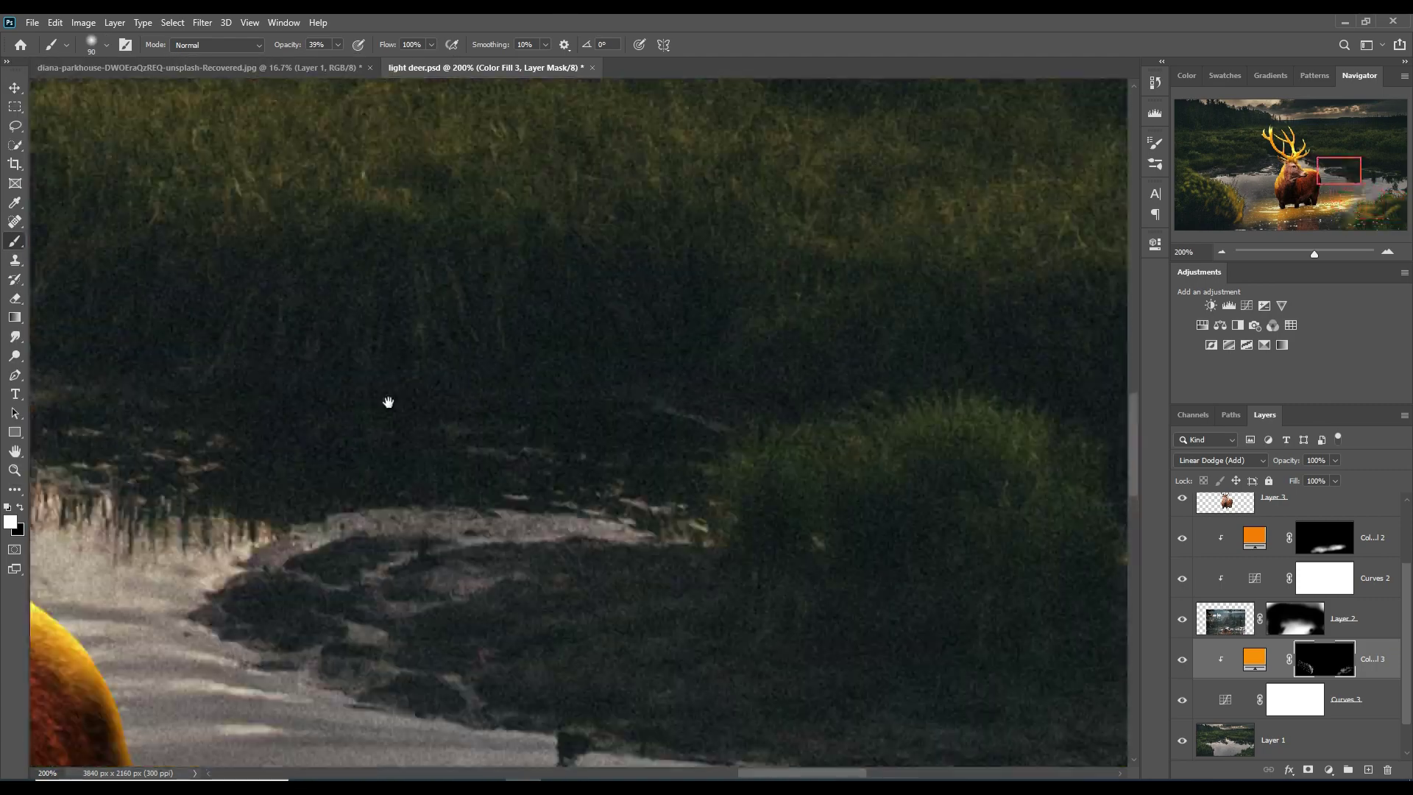
scroll(388, 400, left, 3)
scroll(807, 338, right, 3)
scroll(734, 369, right, 5)
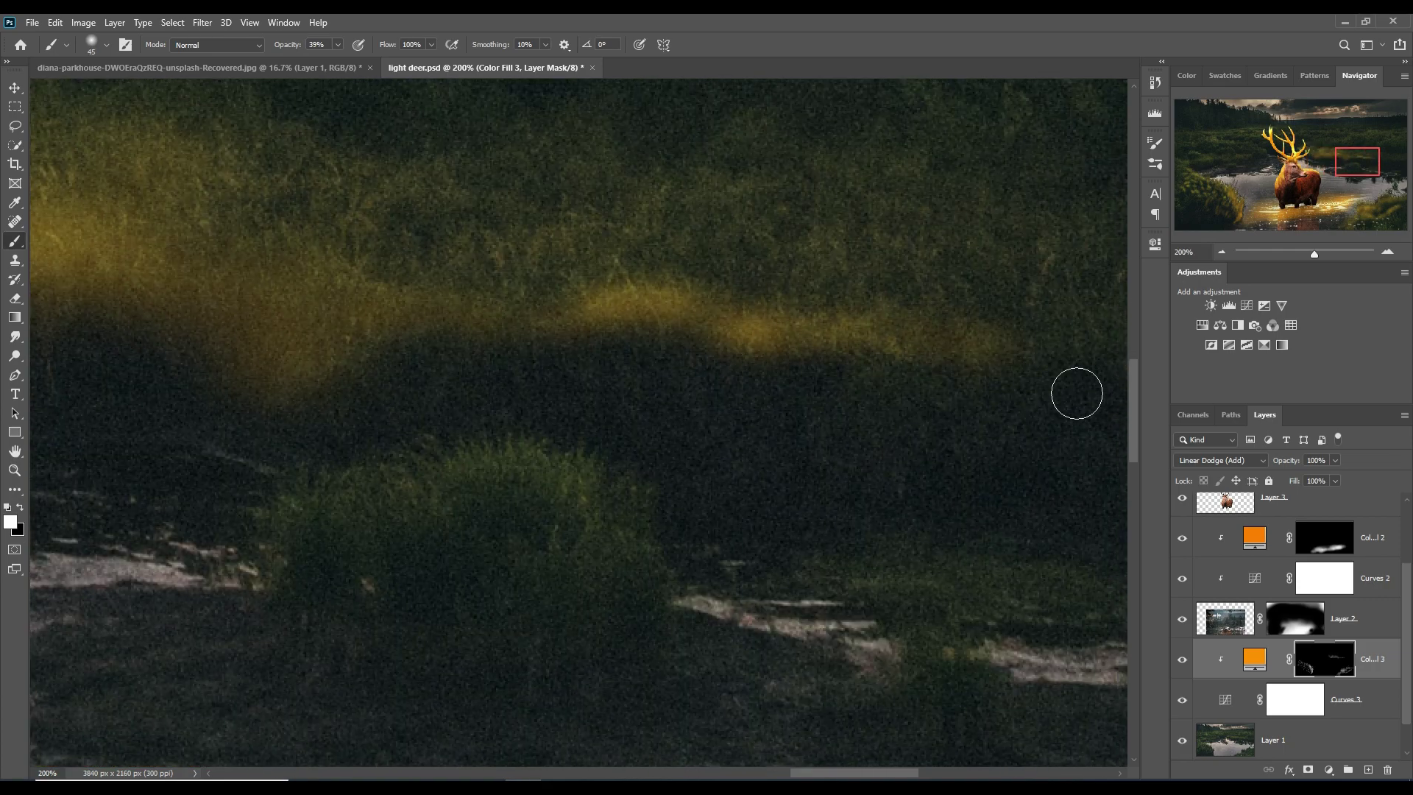
scroll(1075, 391, right, 3)
key(bracketleft)
key(bracketleft)
key(bracketleft)
scroll(763, 353, up, 3)
scroll(378, 230, down, 3)
scroll(366, 490, left, 3)
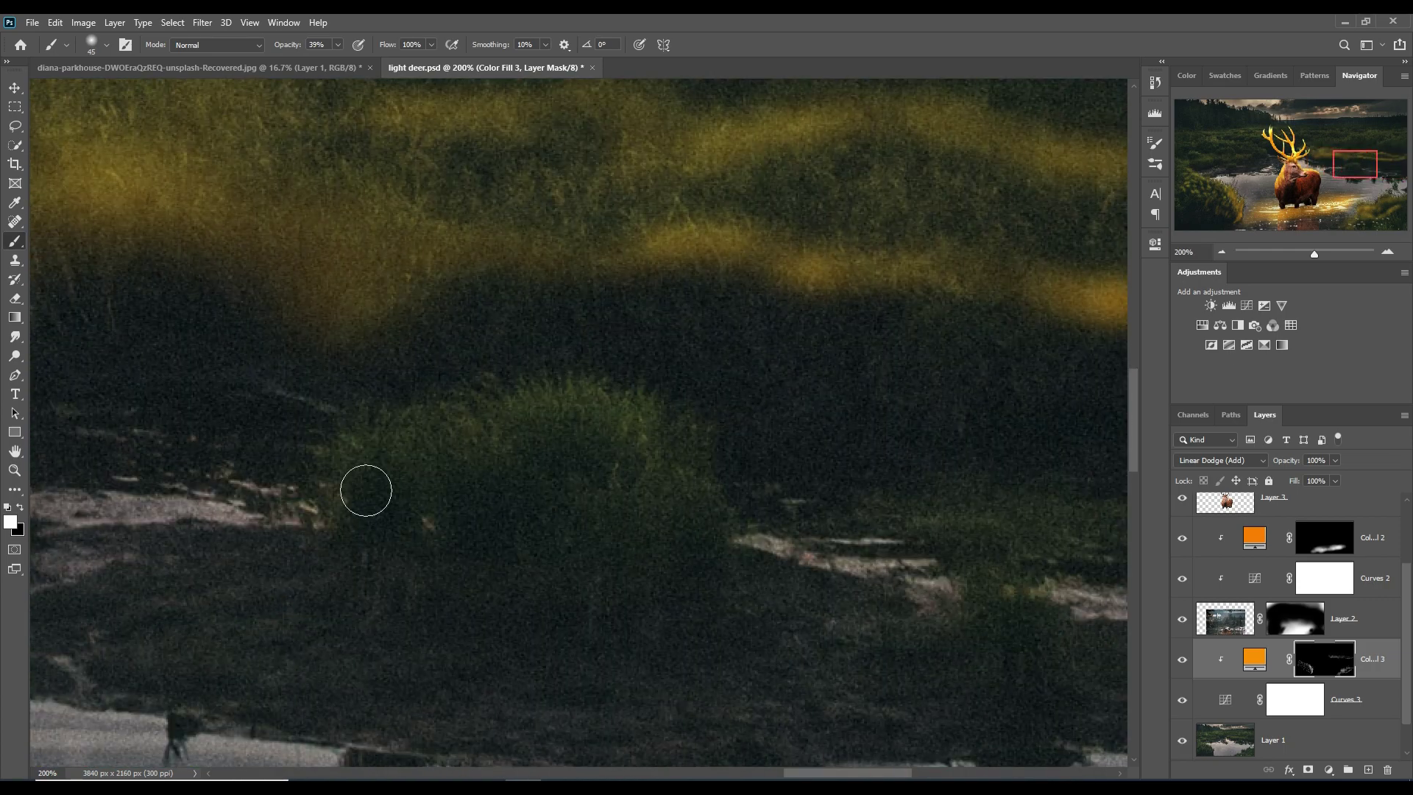
scroll(609, 479, left, 2)
scroll(899, 284, up, 5)
scroll(899, 284, left, 5)
scroll(782, 400, right, 5)
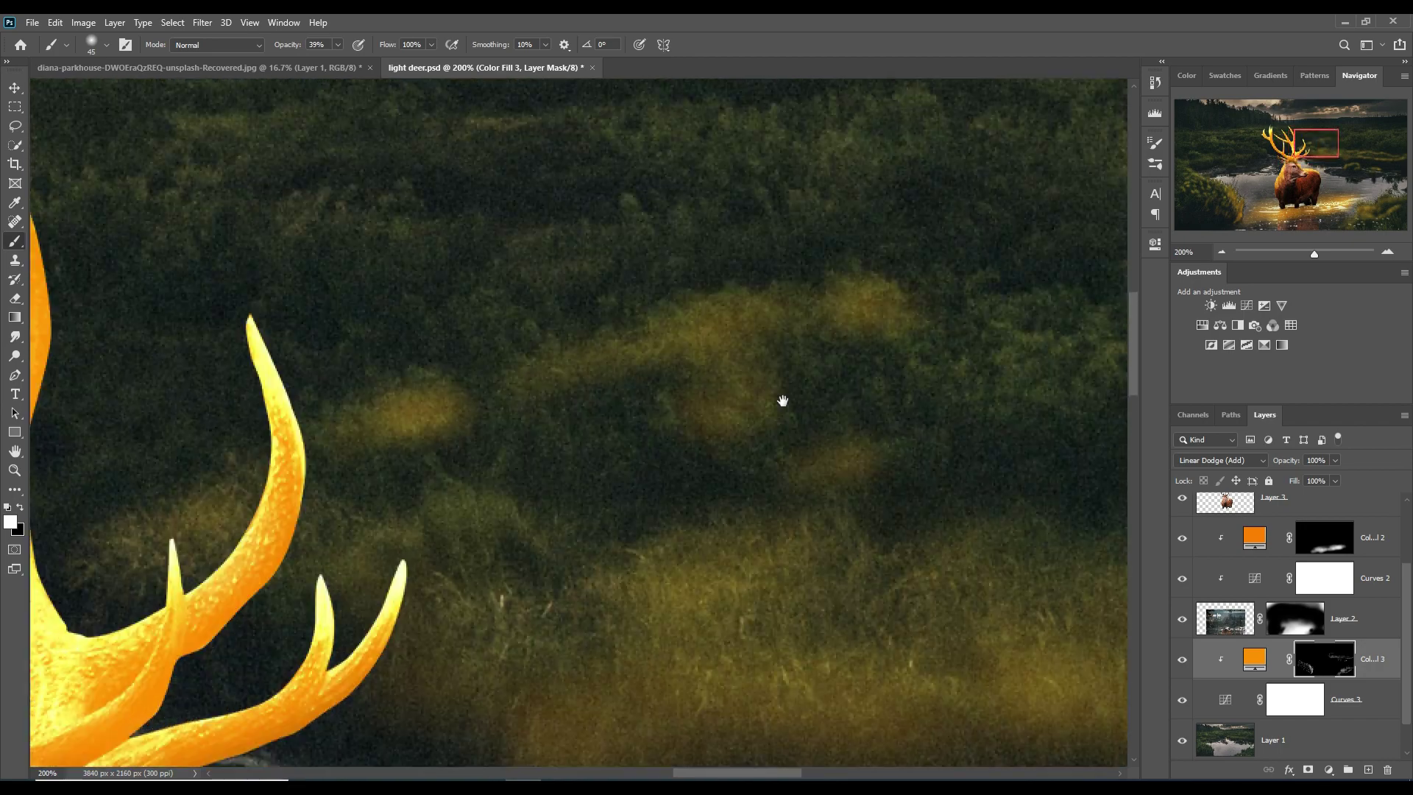
scroll(832, 419, right, 3)
scroll(833, 419, down, 2)
scroll(1063, 562, right, 5)
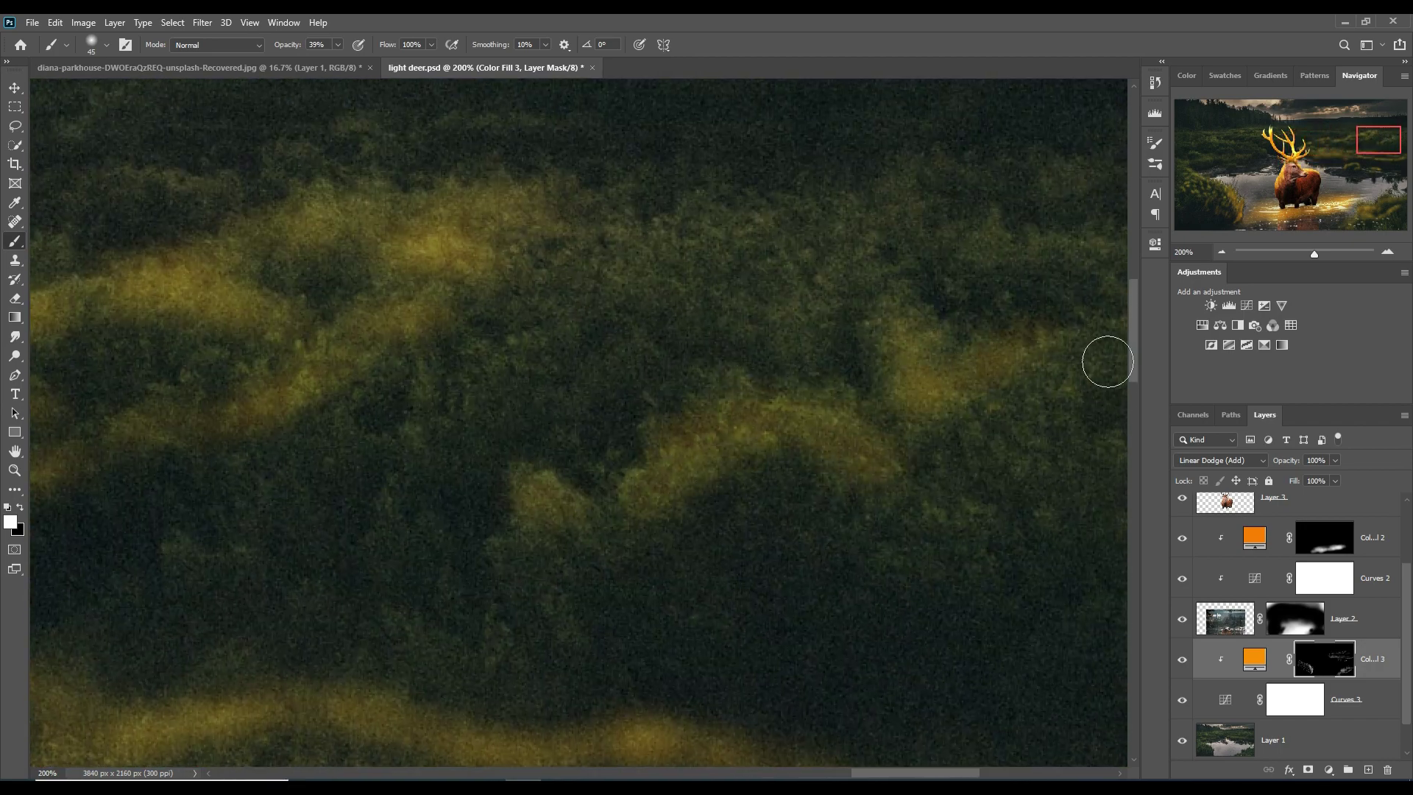
scroll(1104, 356, up, 3)
scroll(303, 401, left, 10)
scroll(148, 445, left, 3)
scroll(227, 505, left, 2)
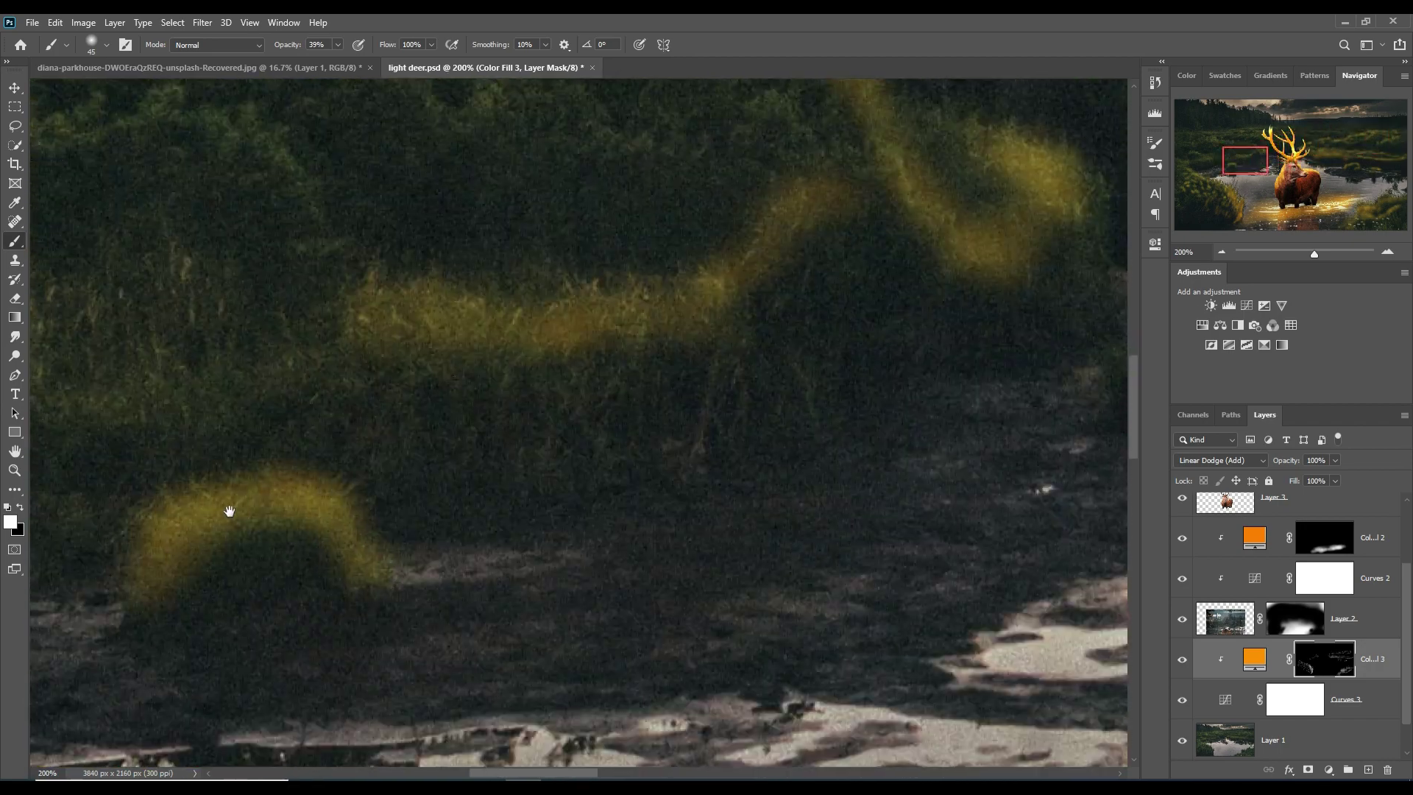
scroll(354, 357, left, 3)
scroll(354, 357, left, 2)
scroll(416, 407, left, 5)
scroll(410, 561, right, 3)
scroll(410, 561, up, 2)
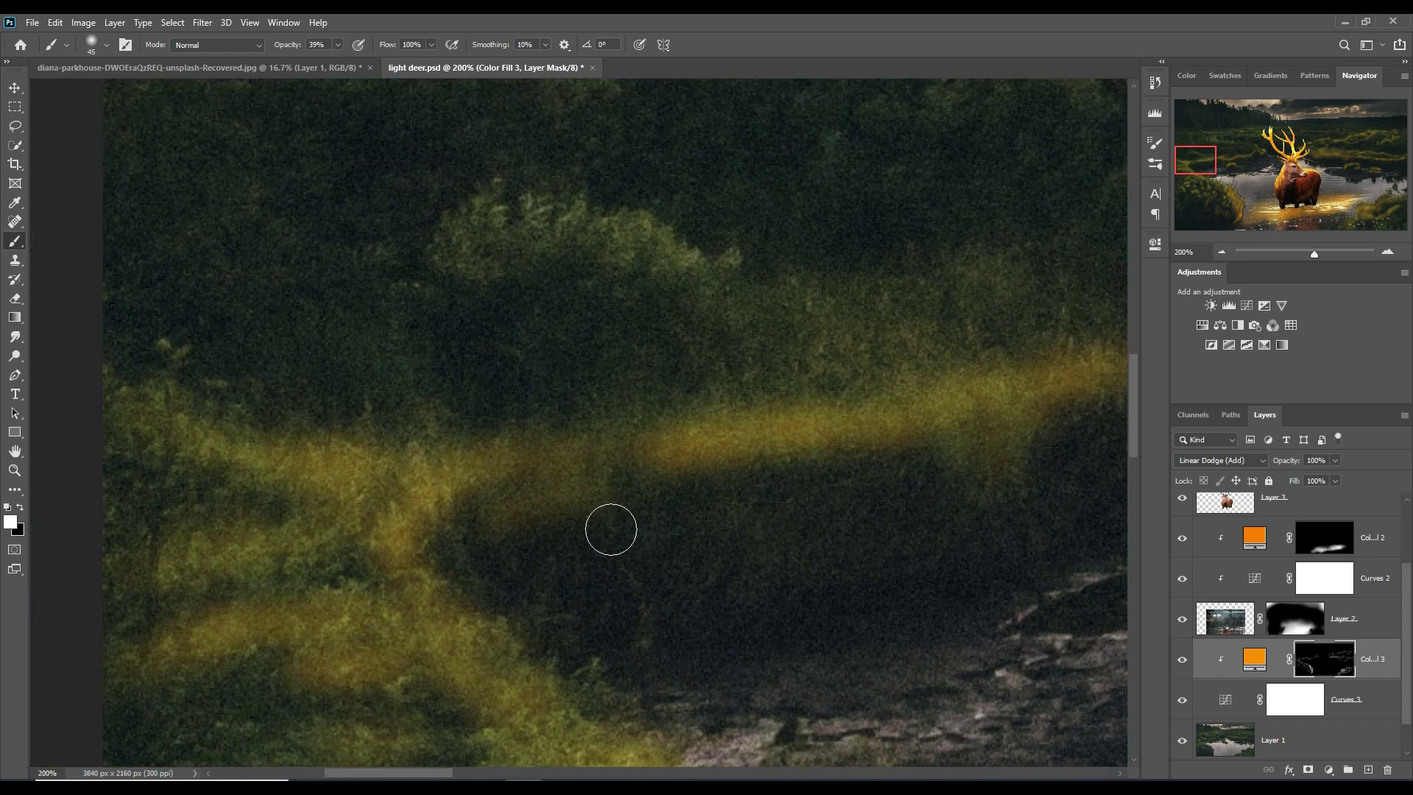
scroll(826, 473, right, 5)
scroll(674, 508, right, 4)
scroll(808, 362, up, 3)
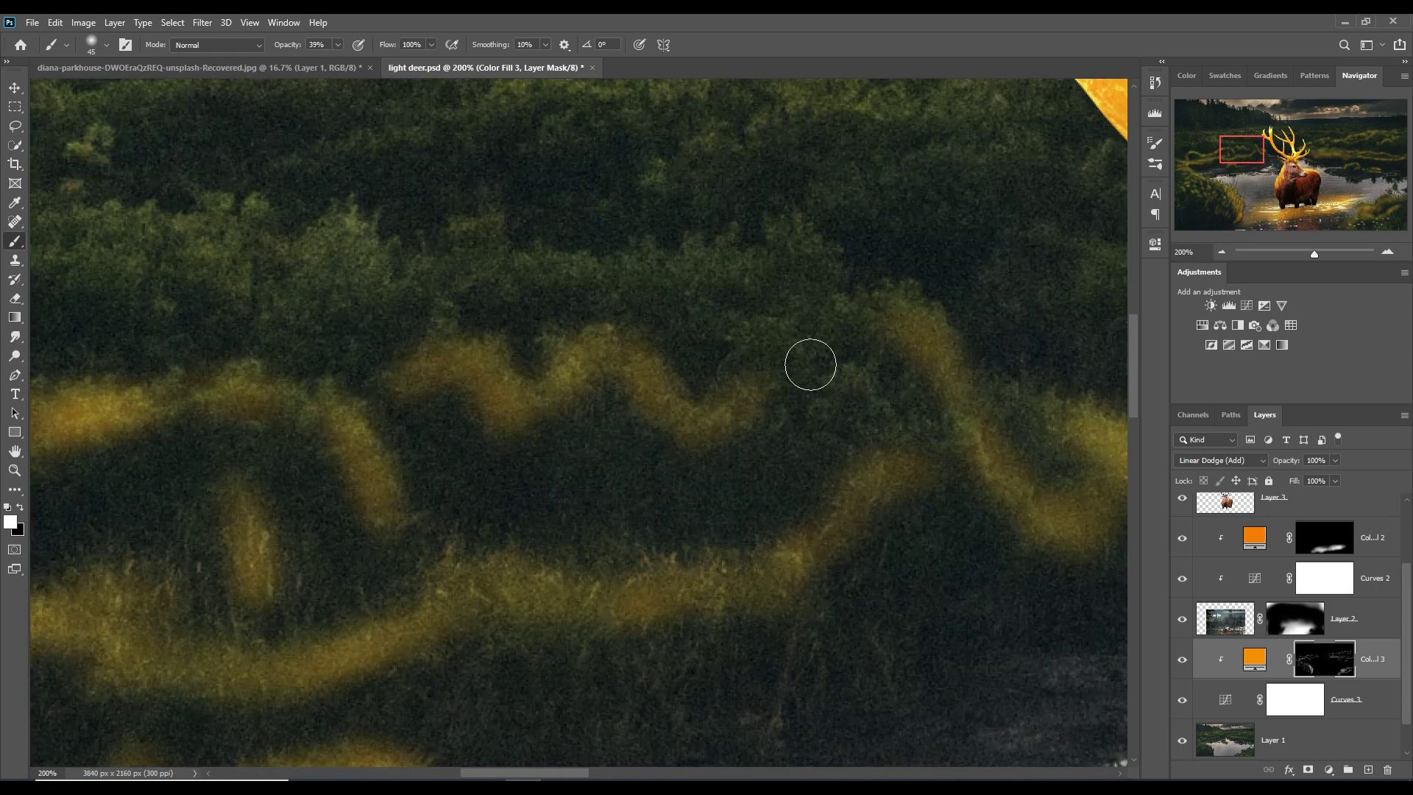
scroll(313, 285, left, 1)
scroll(429, 382, down, 2)
scroll(215, 341, down, 2)
scroll(587, 439, down, 2)
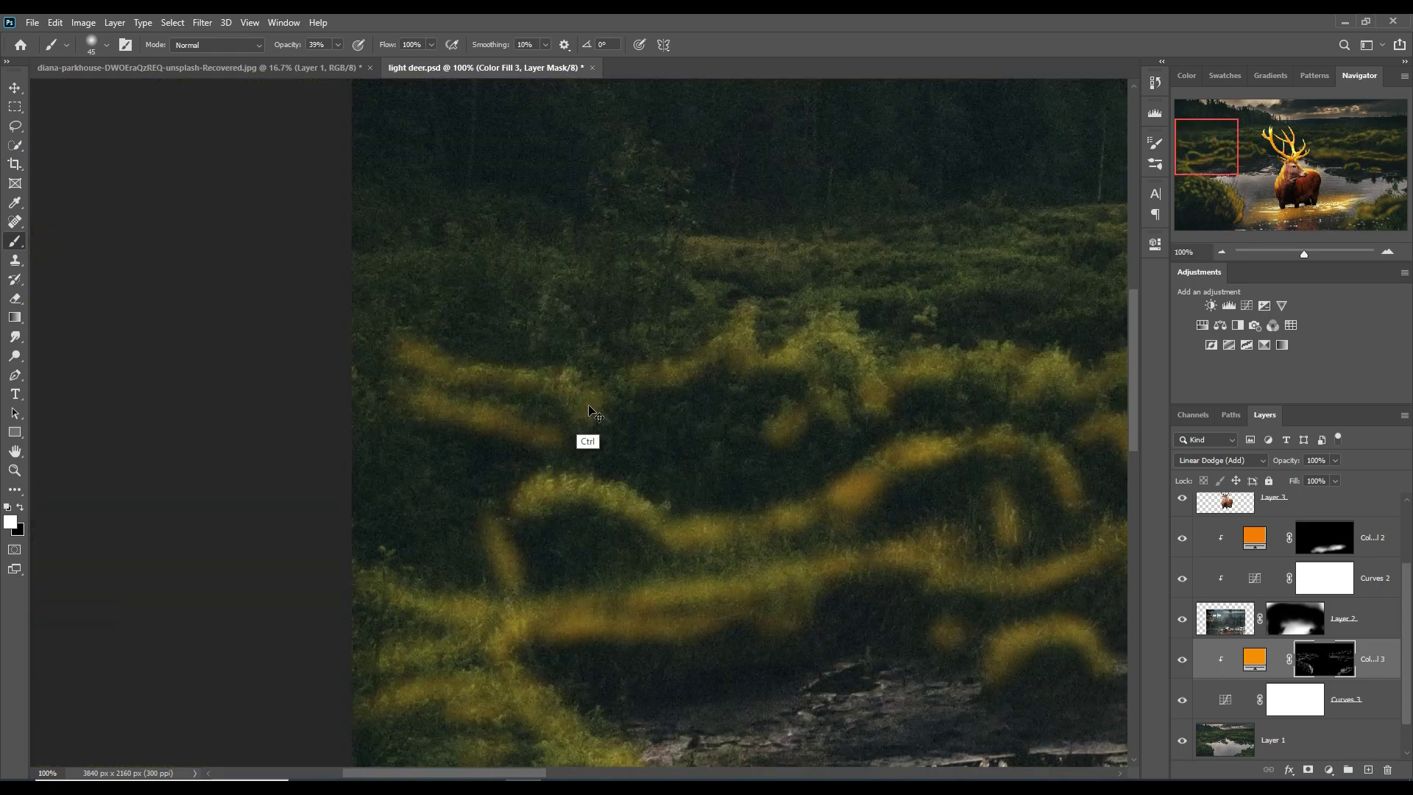
scroll(869, 473, down, 1)
key(bracketright)
key(bracketright)
key(bracketright)
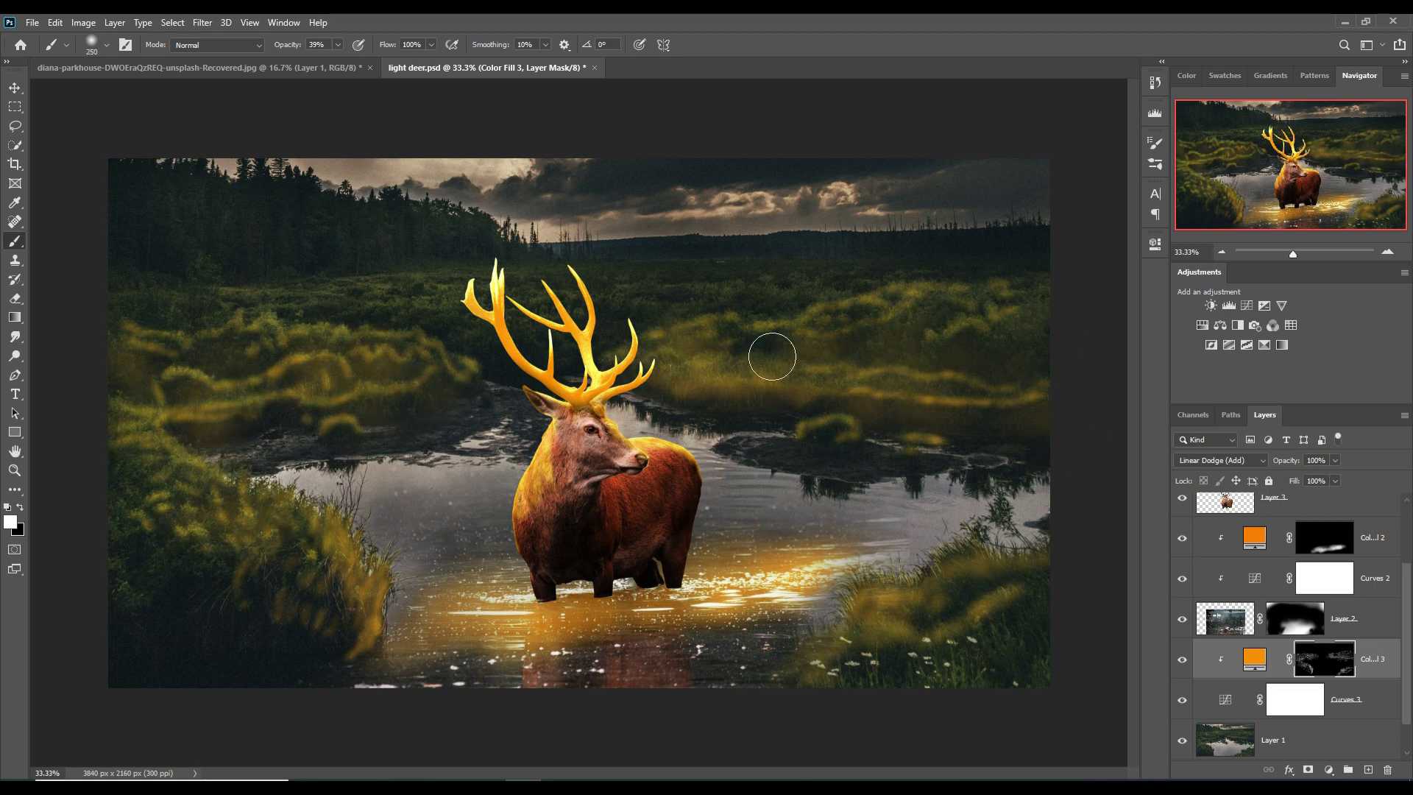
Paint black on the Layer 2 mask to lighten the water on both sides of the deer
drag(493, 541, 435, 600)
drag(735, 524, 663, 561)
key(alt+bracketright)
key(x)
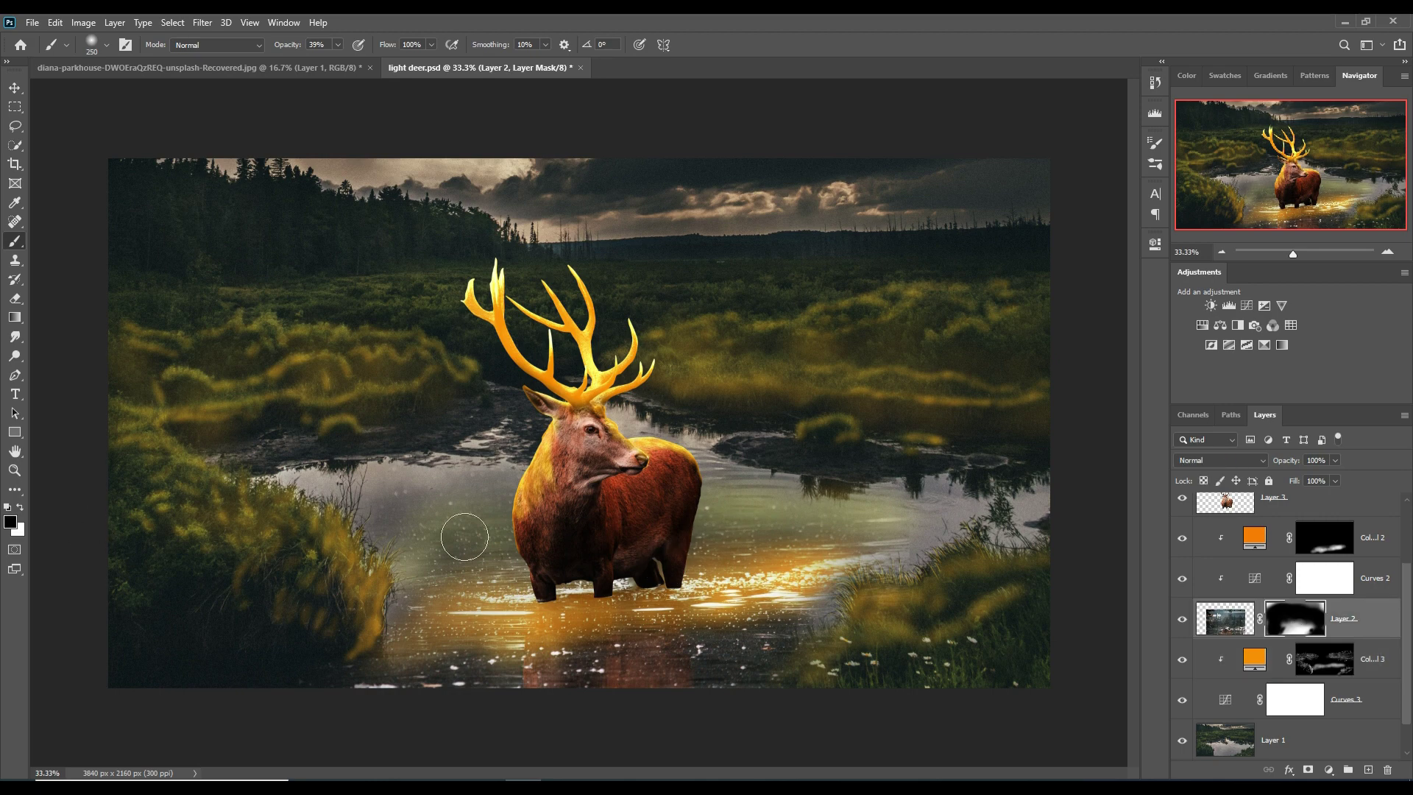
drag(464, 537, 500, 560)
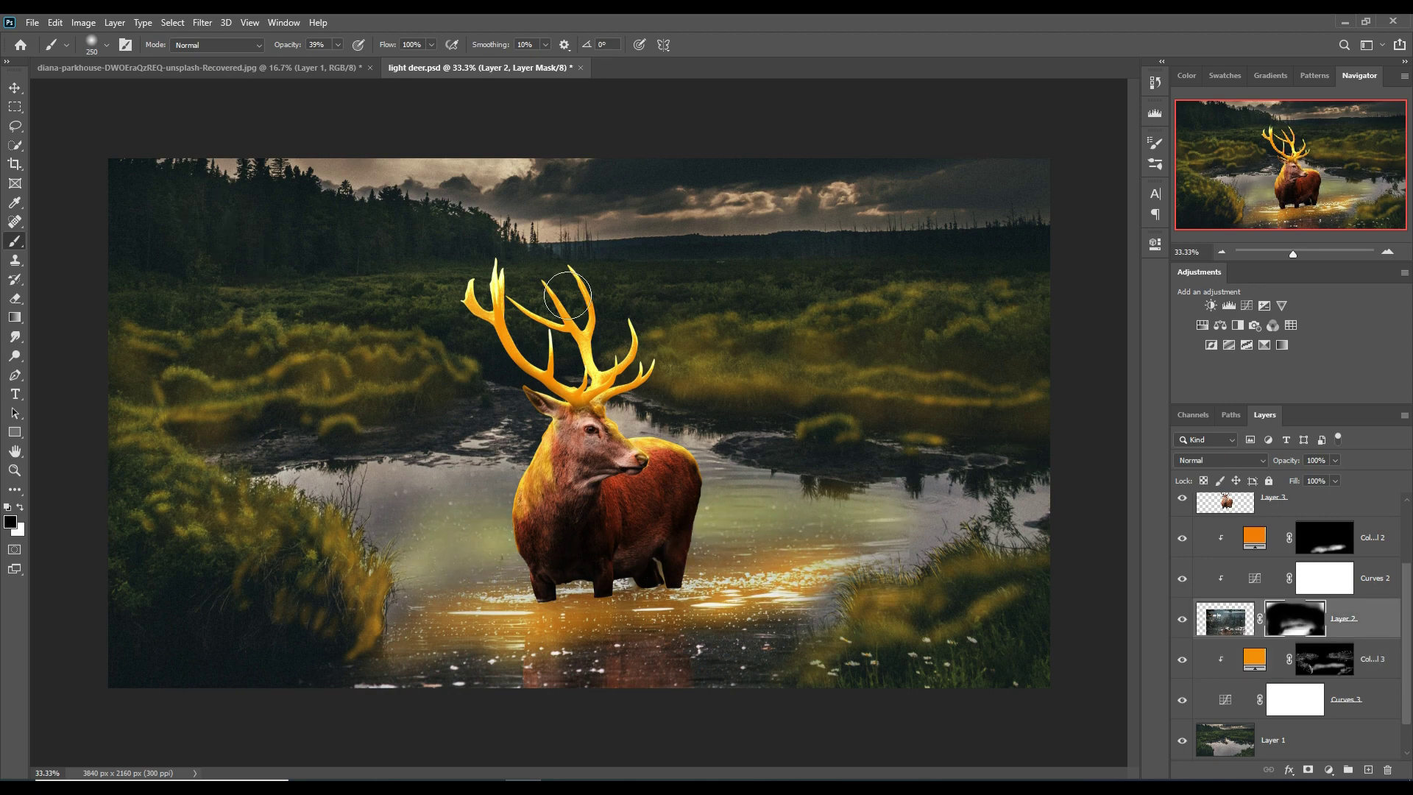
Add Layer 4 above Layer 3 and paint black at 100% over the sky and treeline
key(alt+period)
click(1368, 770)
click(10, 522)
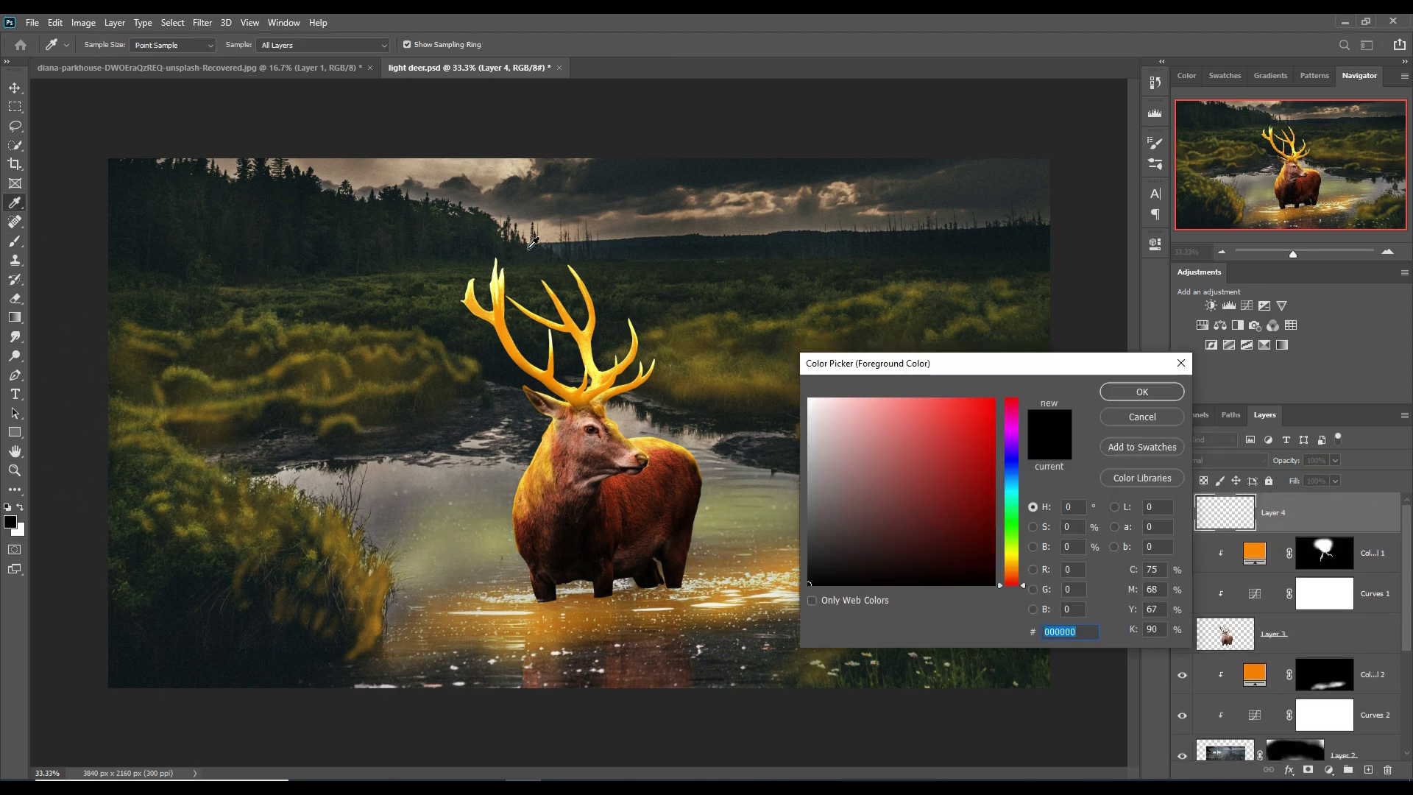
key(Escape)
key(0)
mouse_move(358, 187)
mouse_down()
mouse_move(801, 218)
mouse_move(700, 284)
mouse_up()
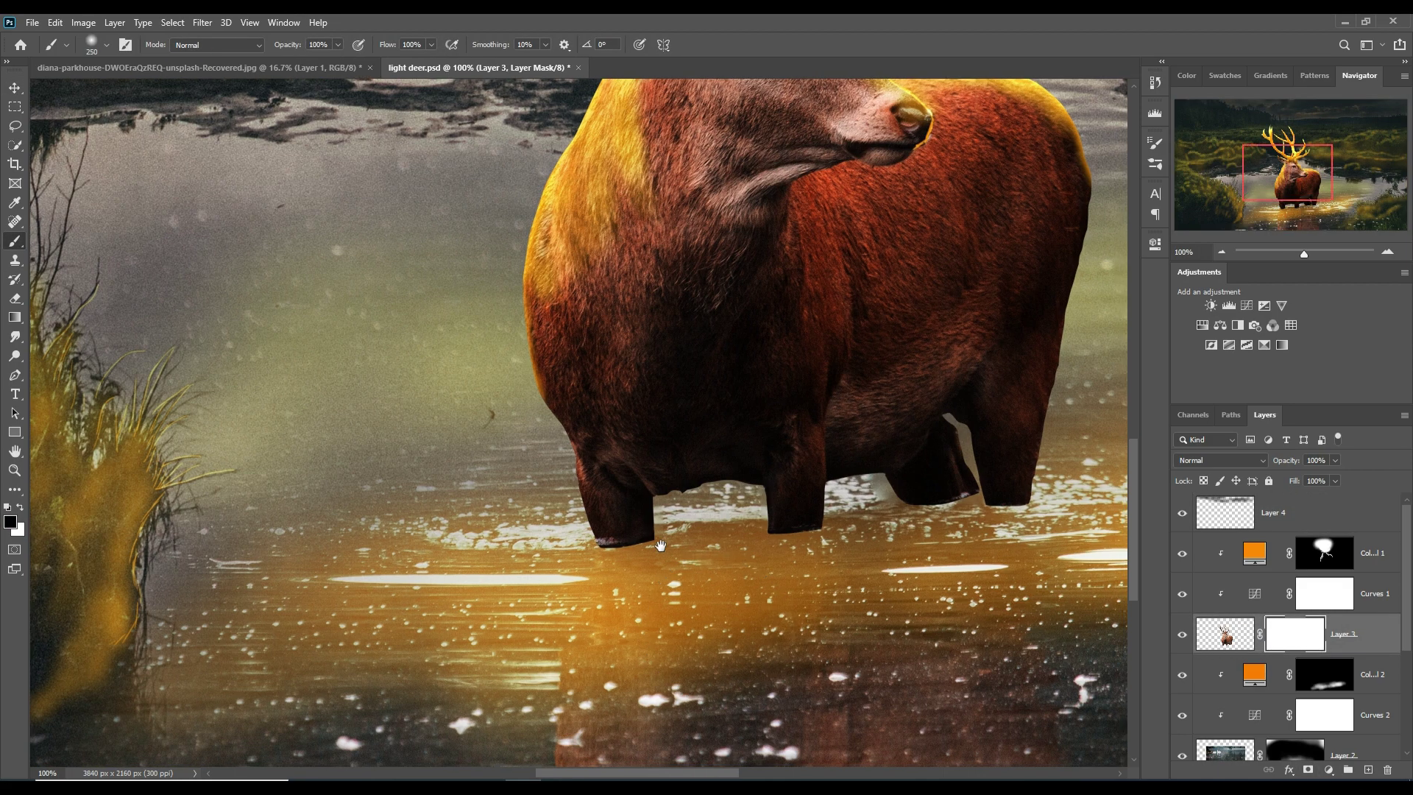
Shrink the brush to 60 and fade the deer's leg bottoms into the water
key(bracketleft)
key(bracketleft)
key(bracketleft)
drag(600, 543, 656, 545)
drag(771, 531, 828, 531)
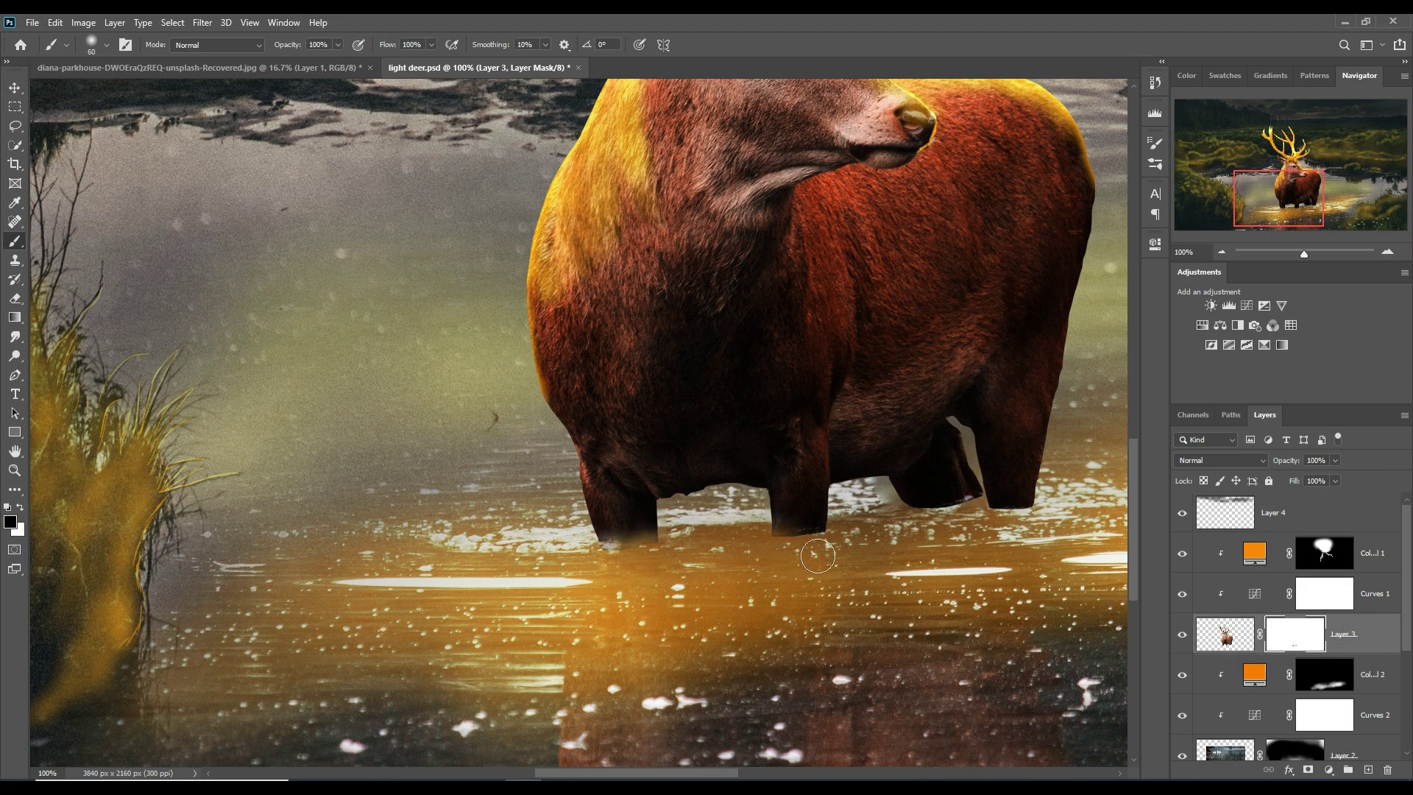
Create Color Fill 4 in orange fb8302 and invert its mask to black to hide it
key(v)
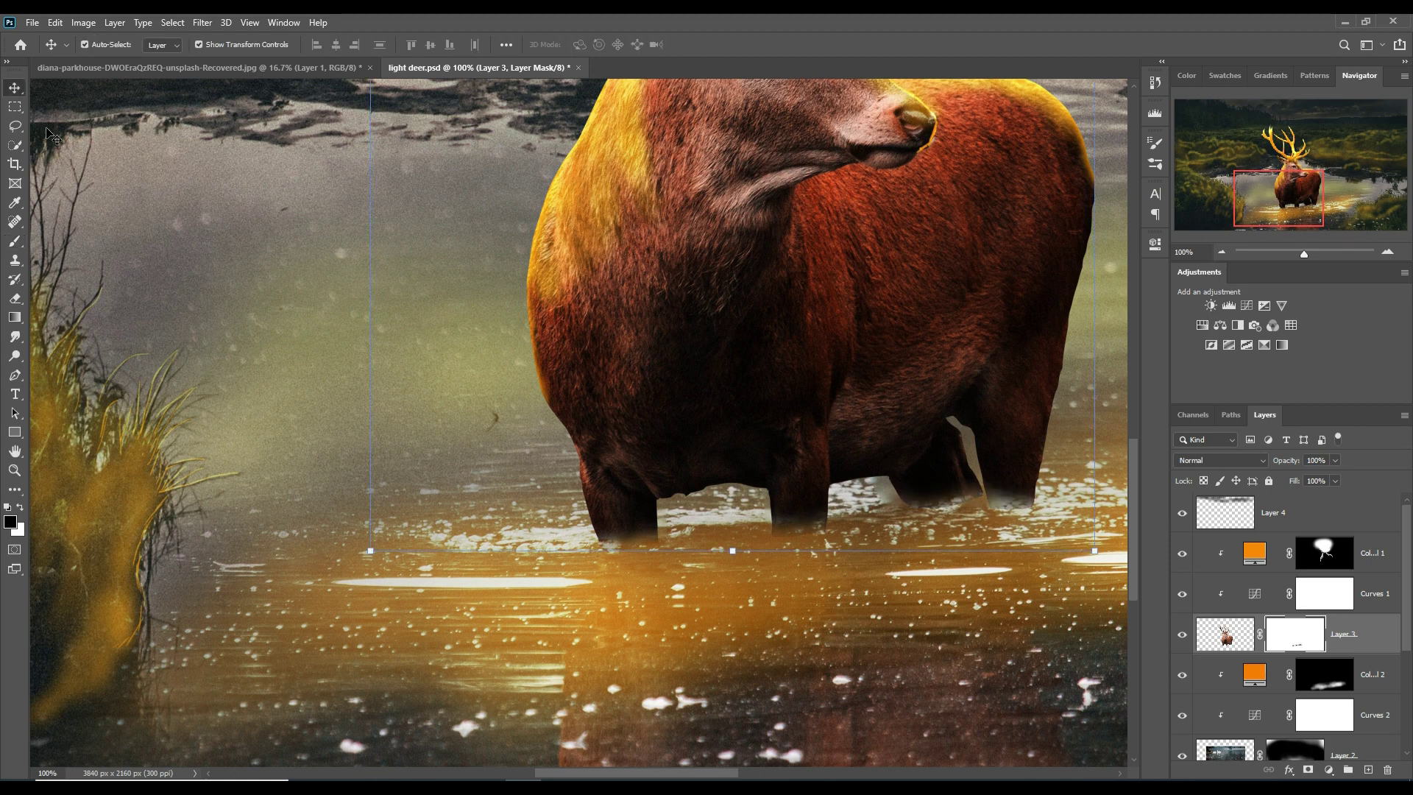
key(ctrl+minus)
key(ctrl+minus)
key(ctrl+minus)
click(1318, 513)
click(1329, 769)
click(1310, 423)
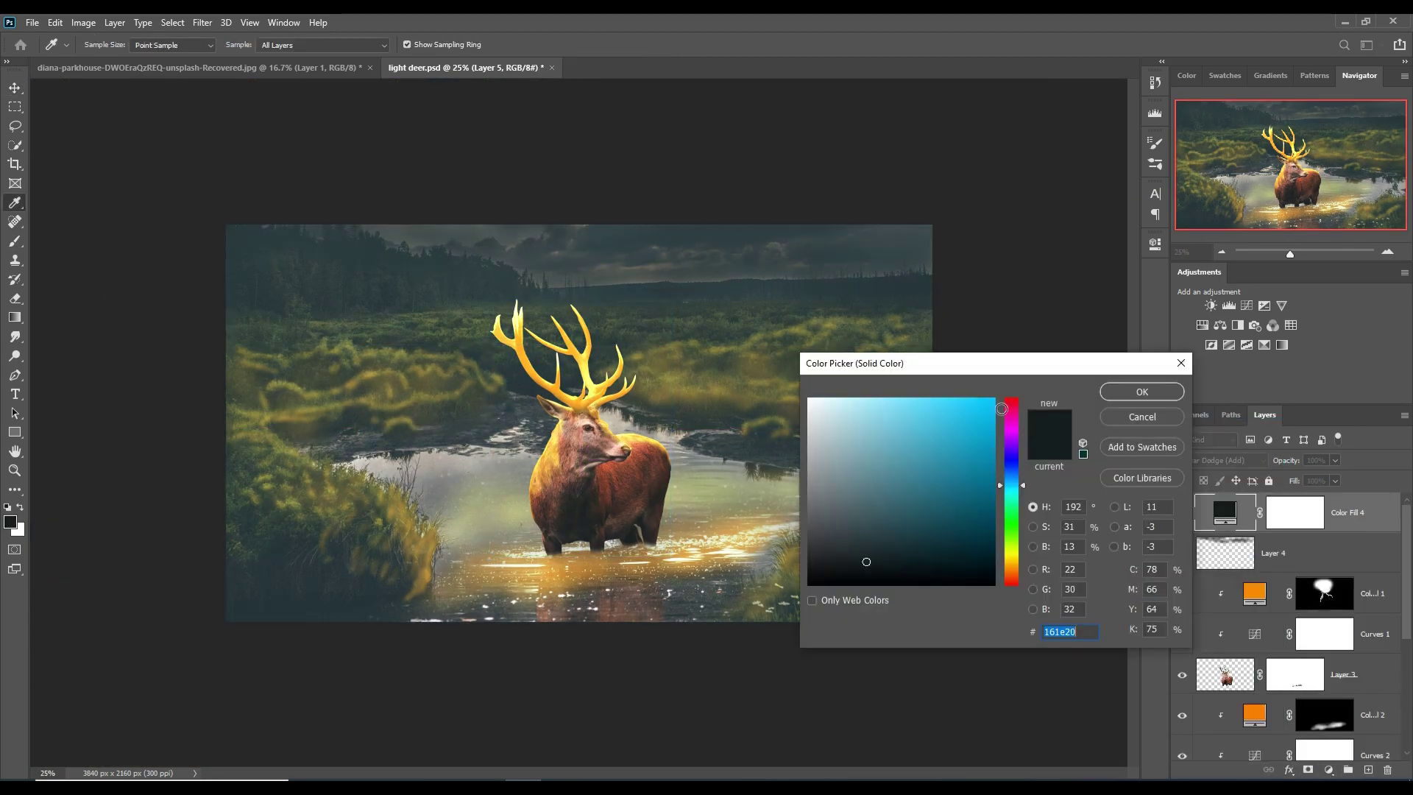
click(1000, 406)
click(1013, 561)
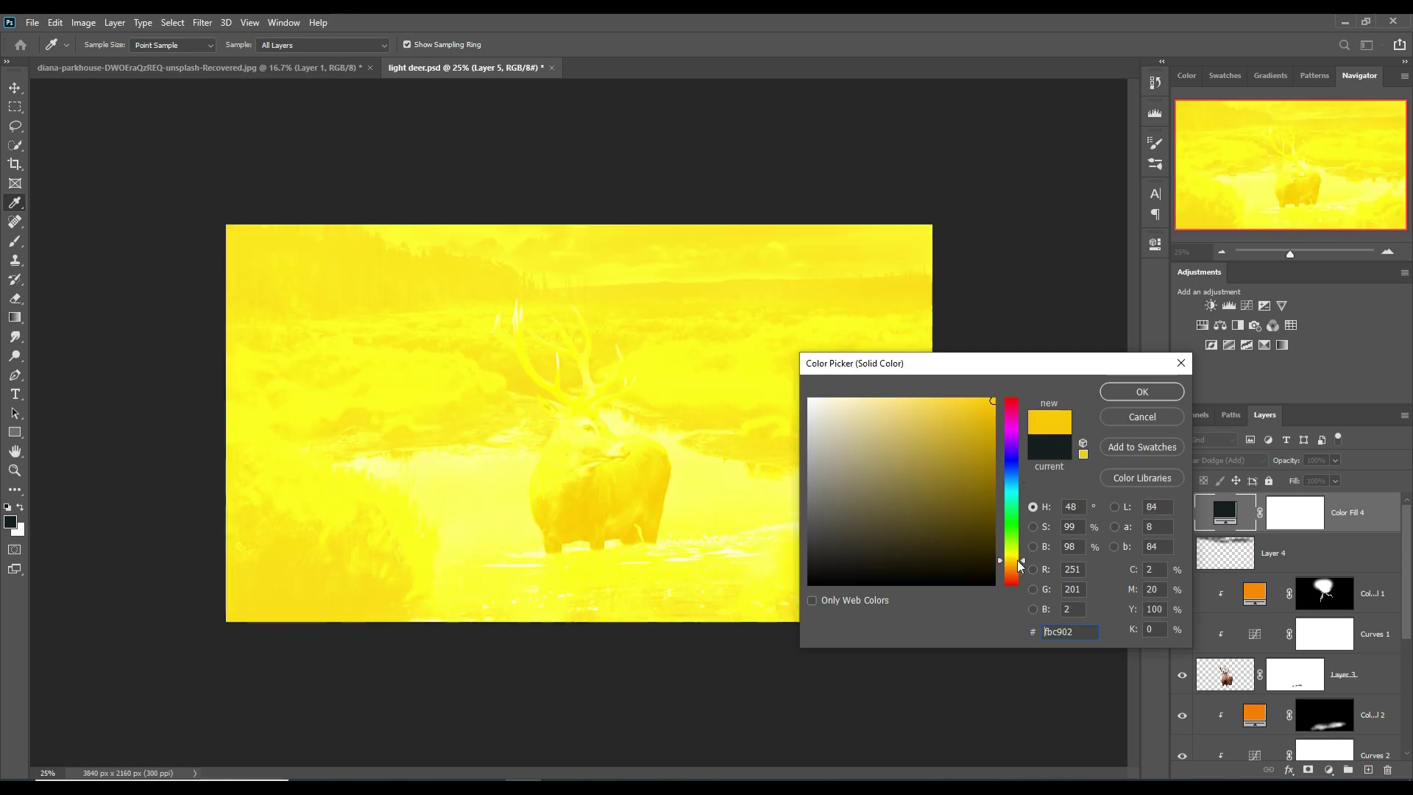
drag(1026, 568, 1024, 570)
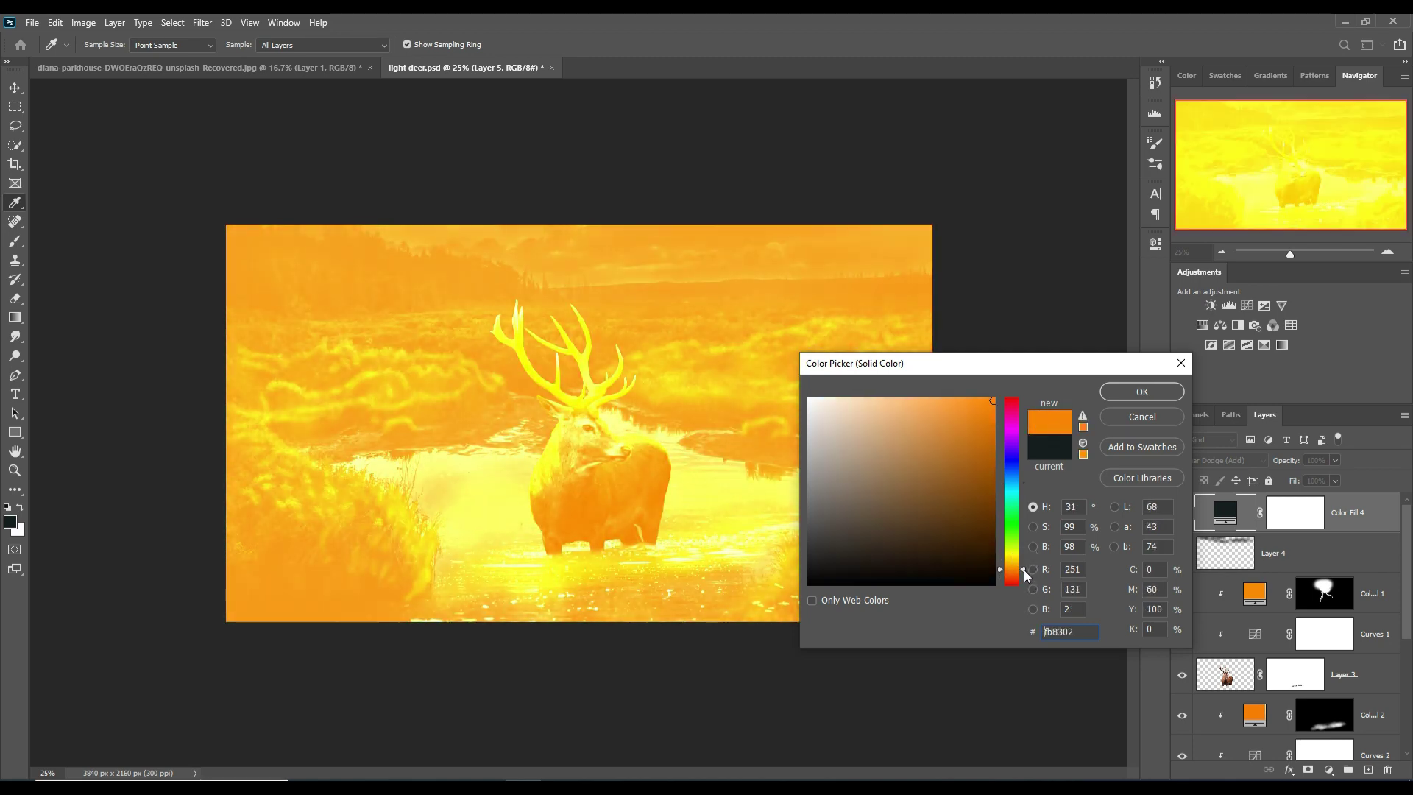
click(1127, 398)
click(1303, 524)
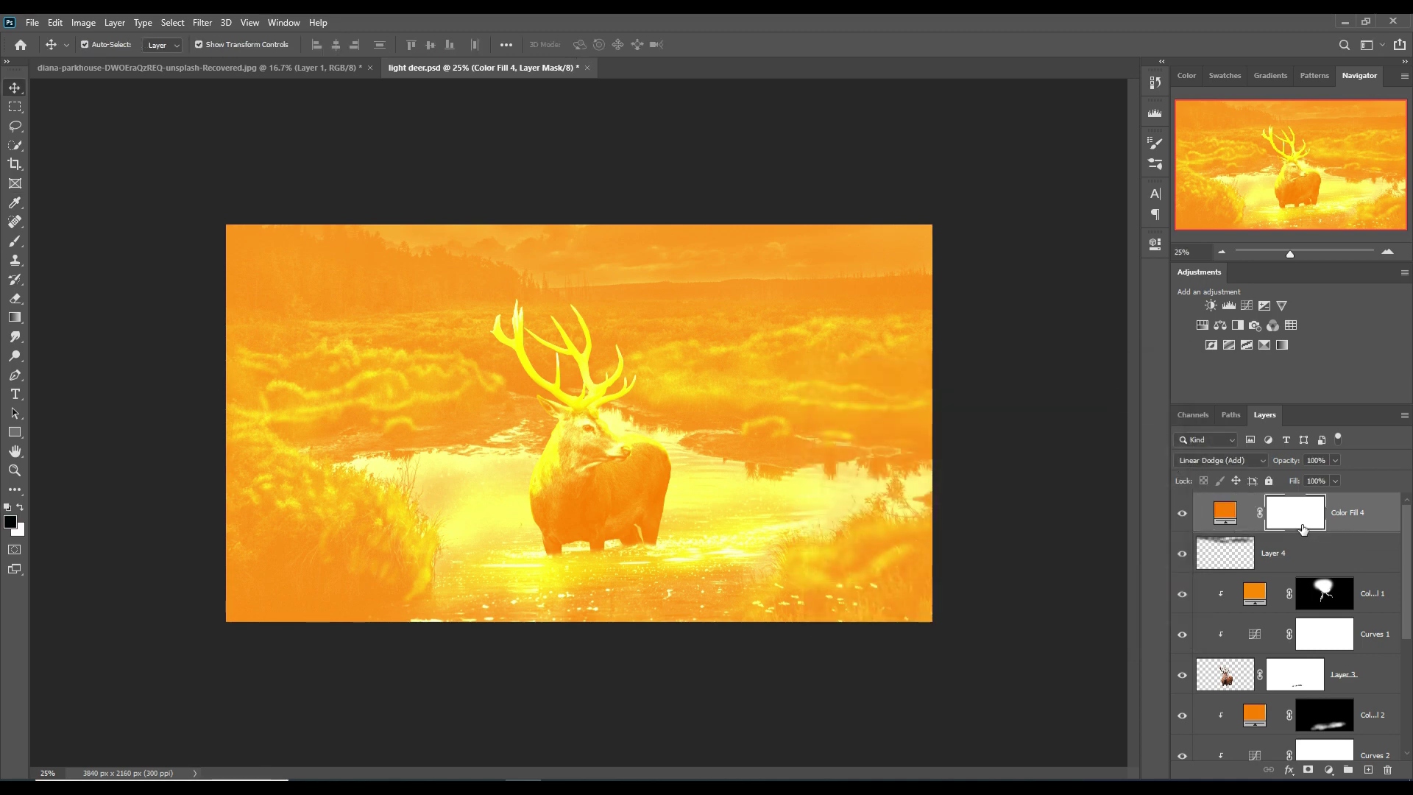
key(ctrl+i)
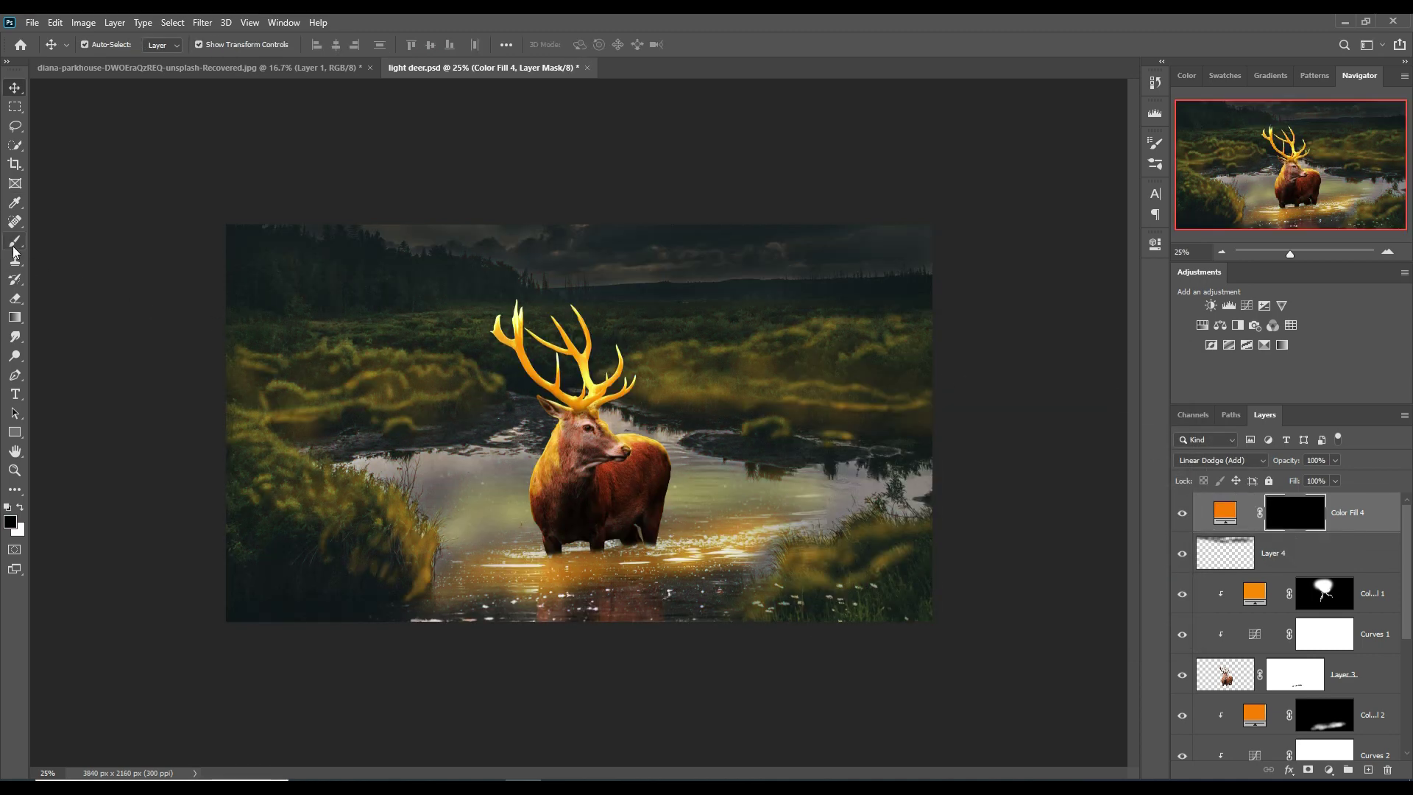
Paint white with a very large soft brush on Color Fill 4's mask around the deer
click(15, 241)
key(bracketright)
key(bracketright)
key(bracketright)
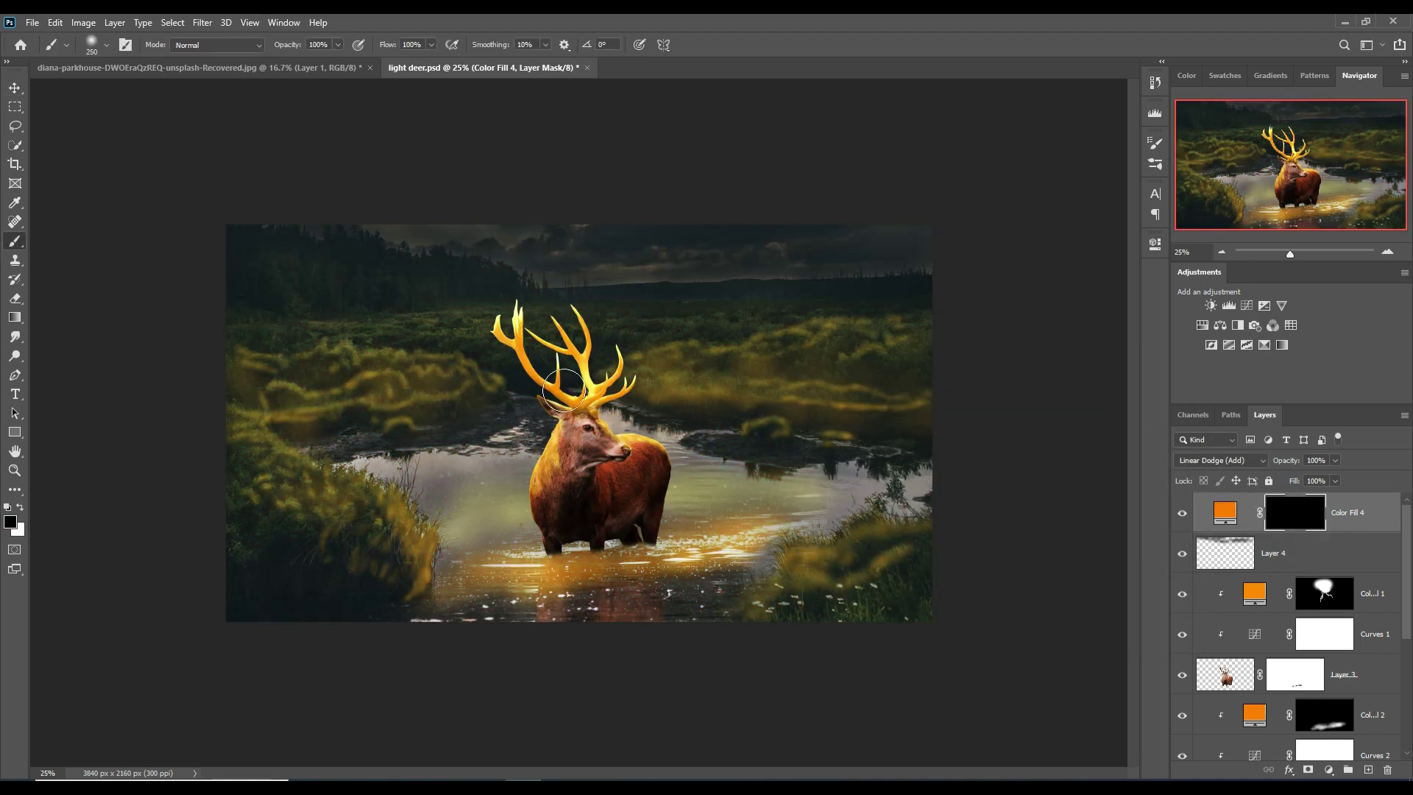
key(bracketright)
key(bracketright)
key(bracketright)
key(bracketright)
key(bracketright)
key(bracketright)
key(bracketright)
key(bracketright)
key(bracketright)
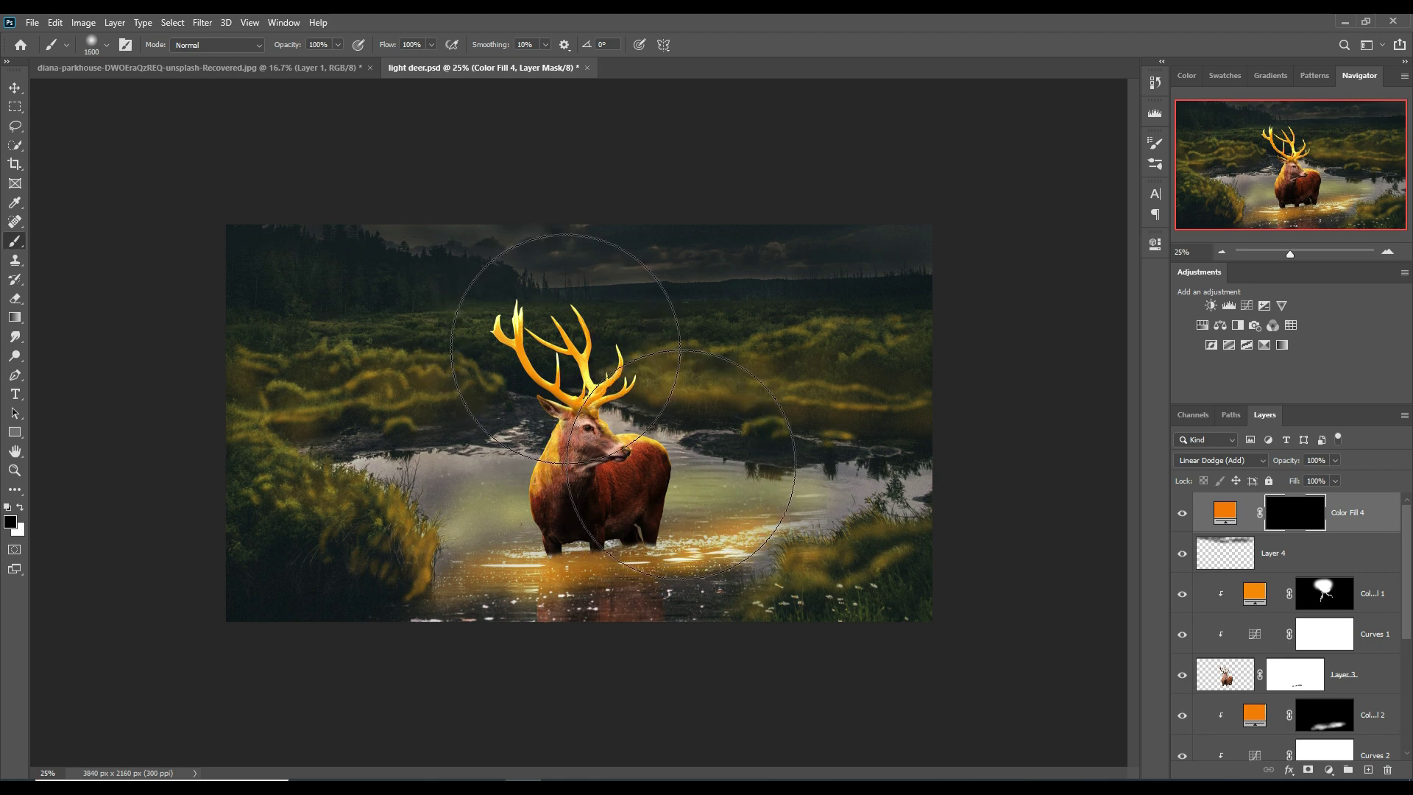
click(20, 507)
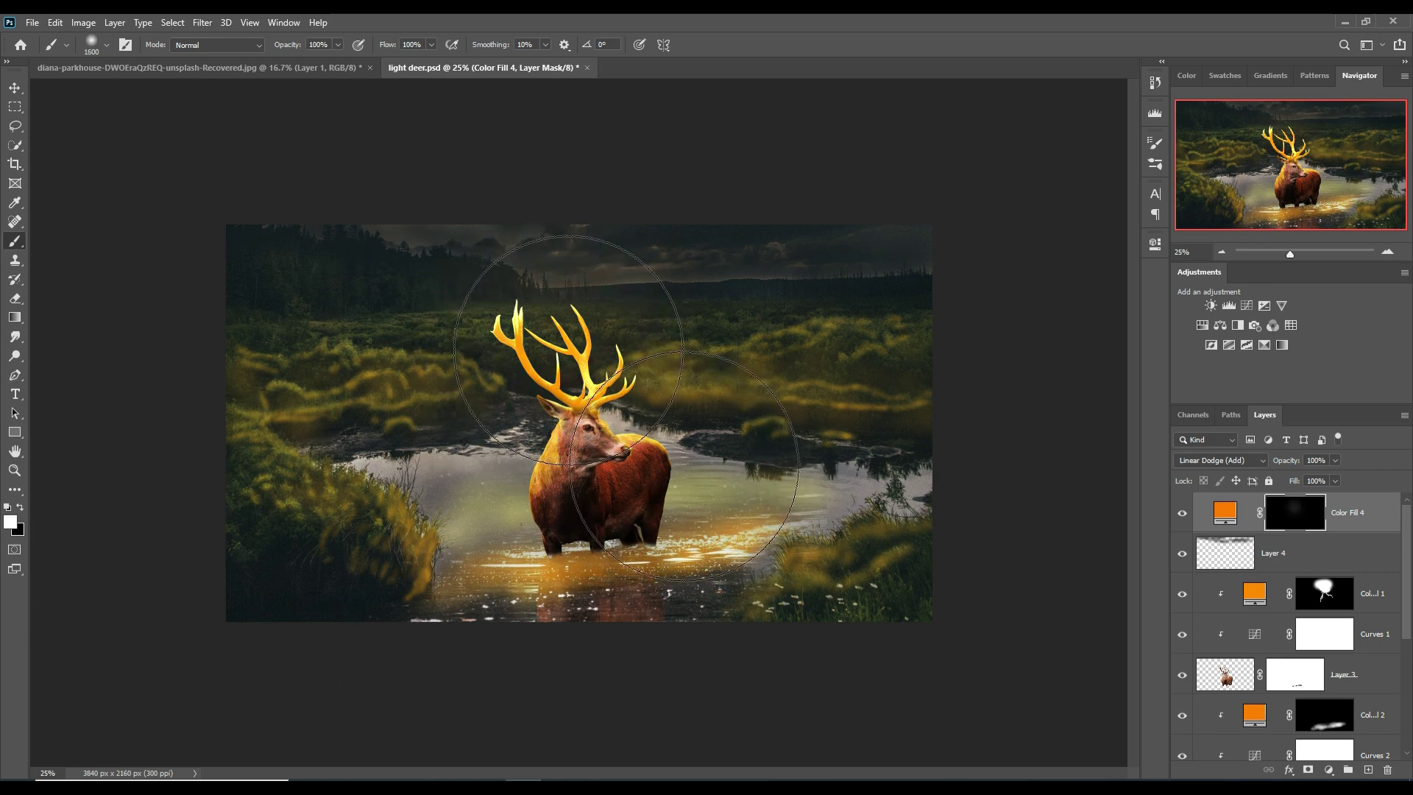
drag(584, 300, 520, 410)
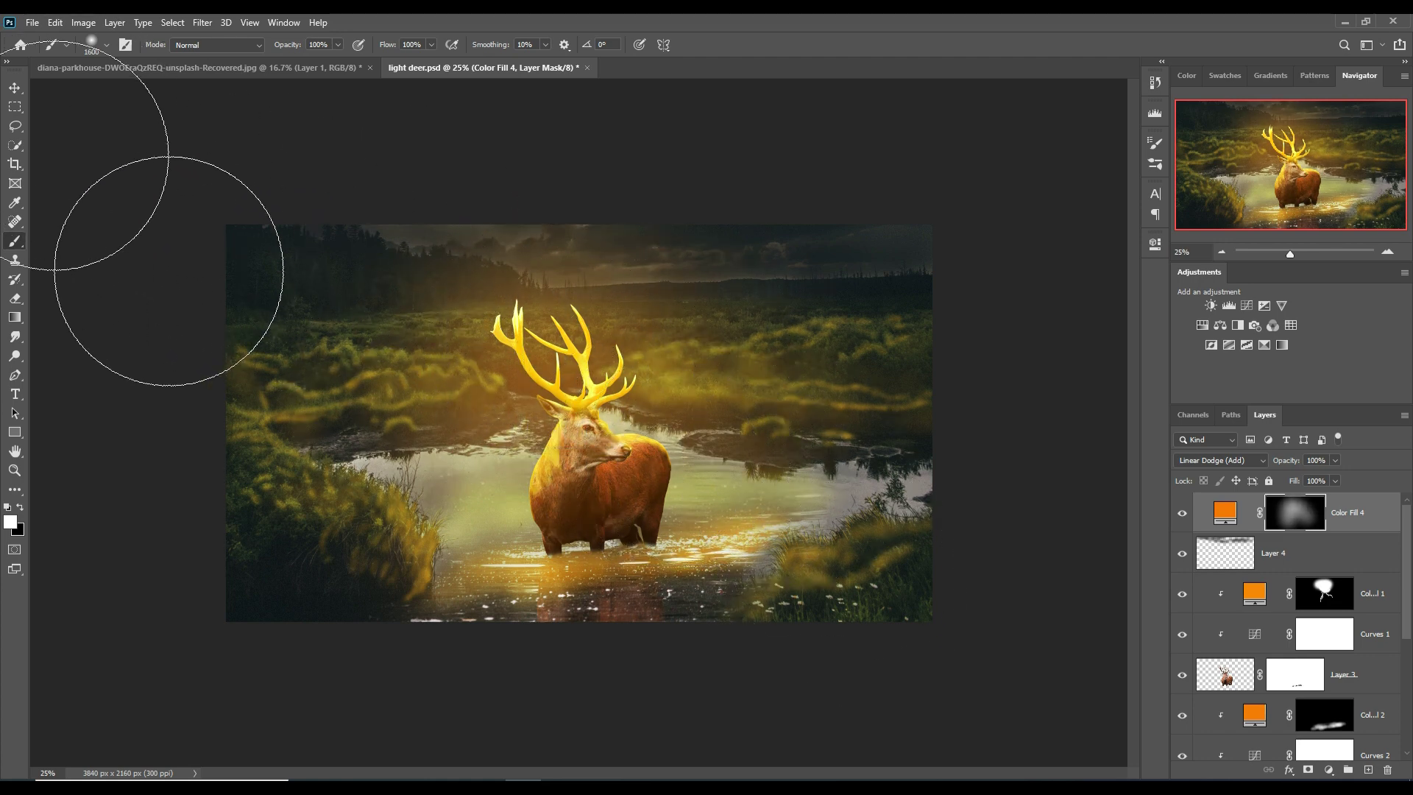
Shrink the brush to 125 px for the antler glow, then target Color Fill 4's layer itself
click(15, 89)
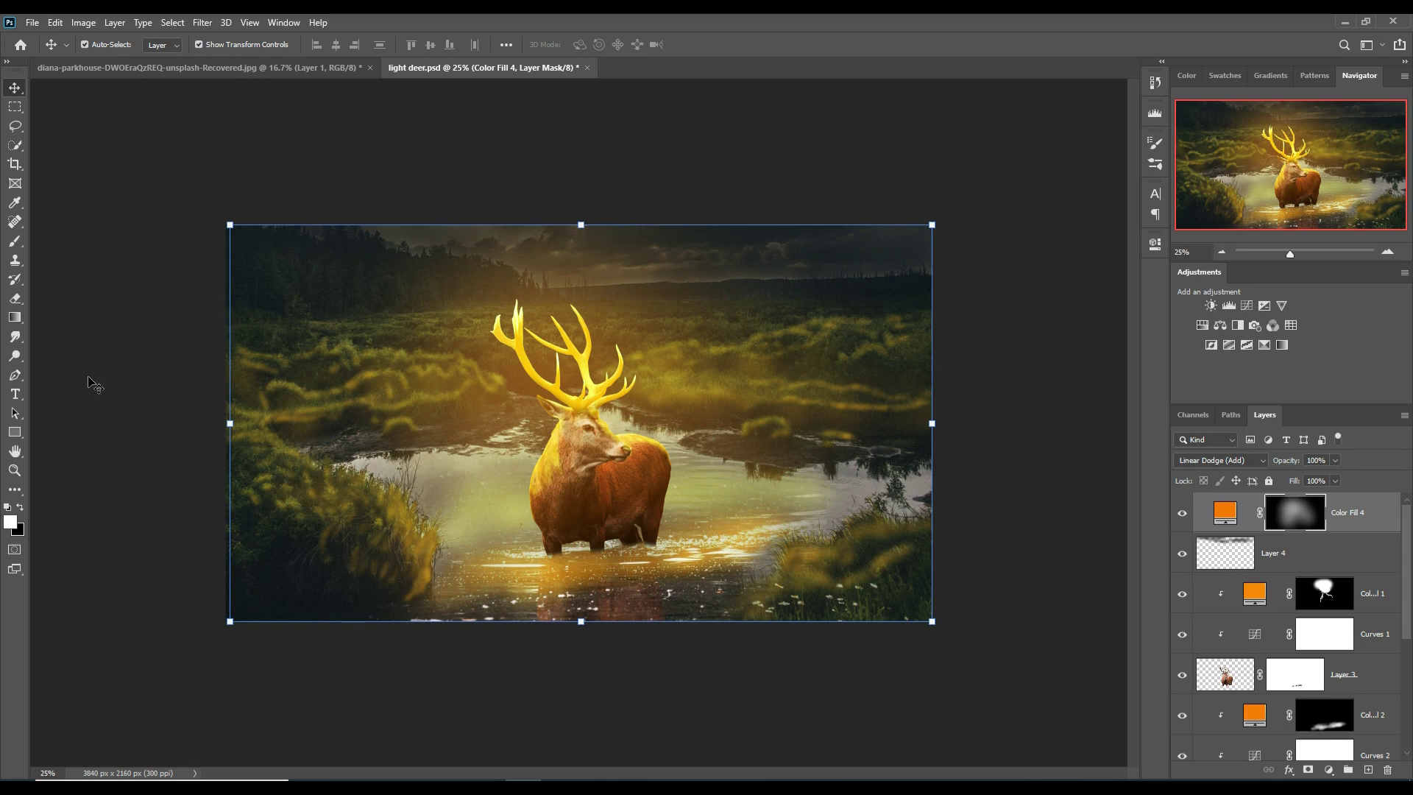
click(13, 247)
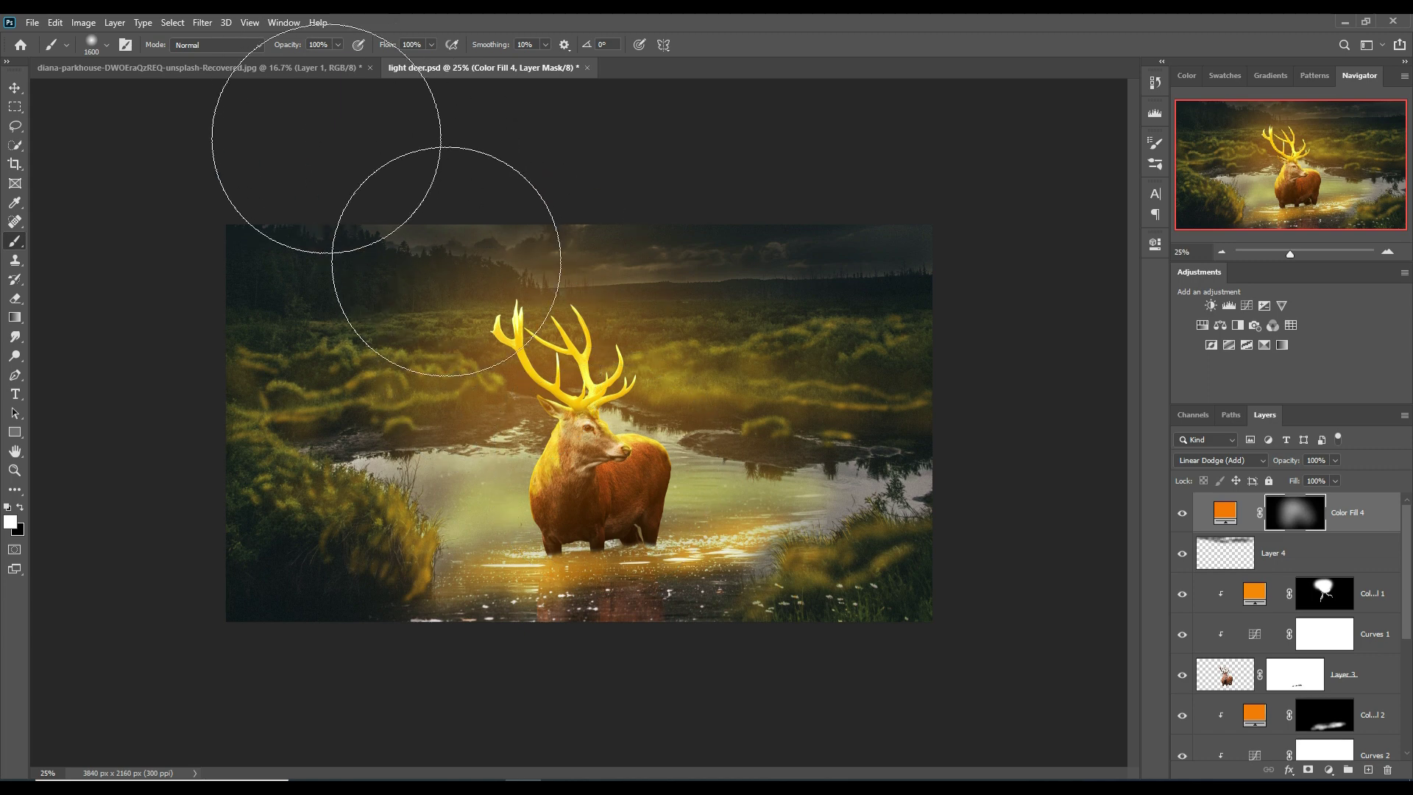
key(bracketleft)
key(bracketleft)
key(bracketleft)
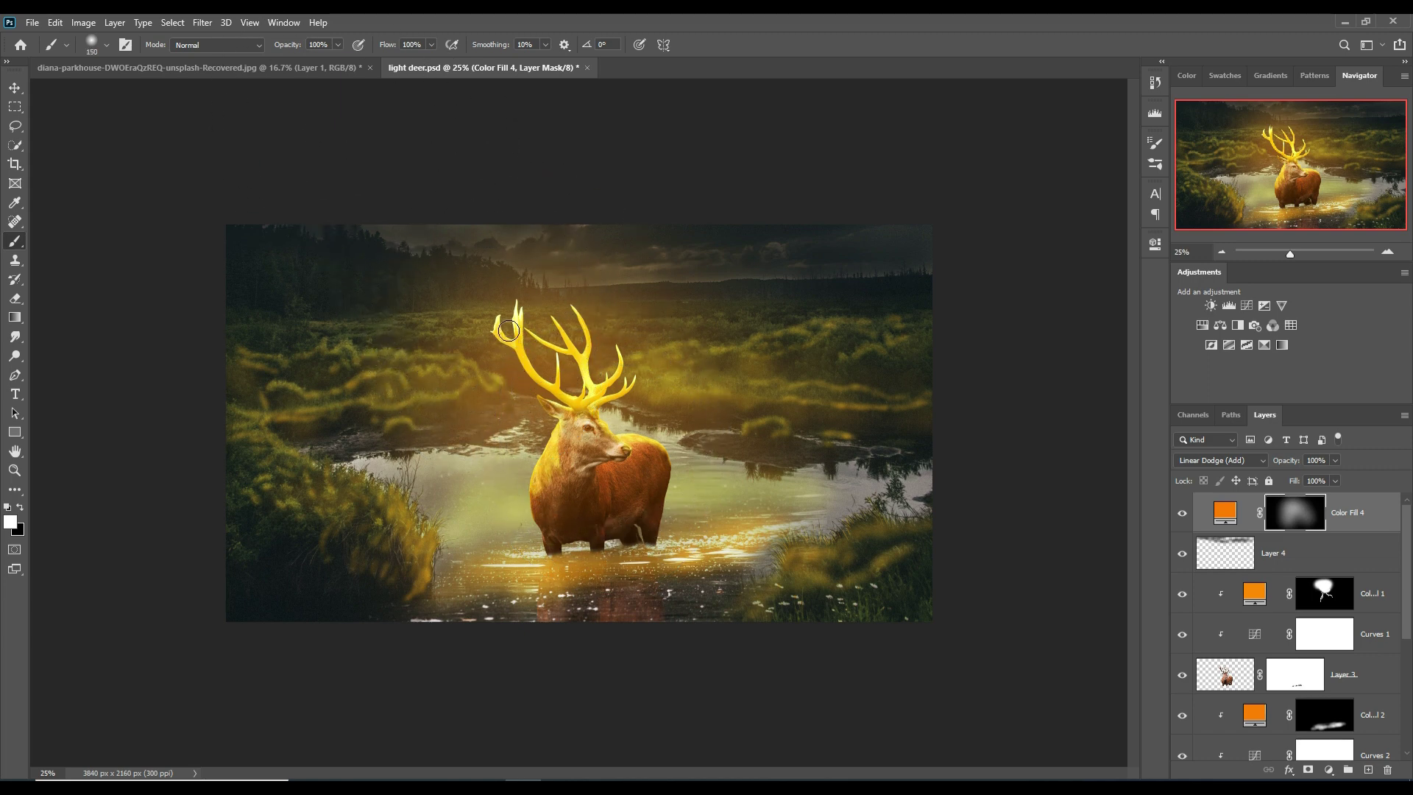
key(bracketleft)
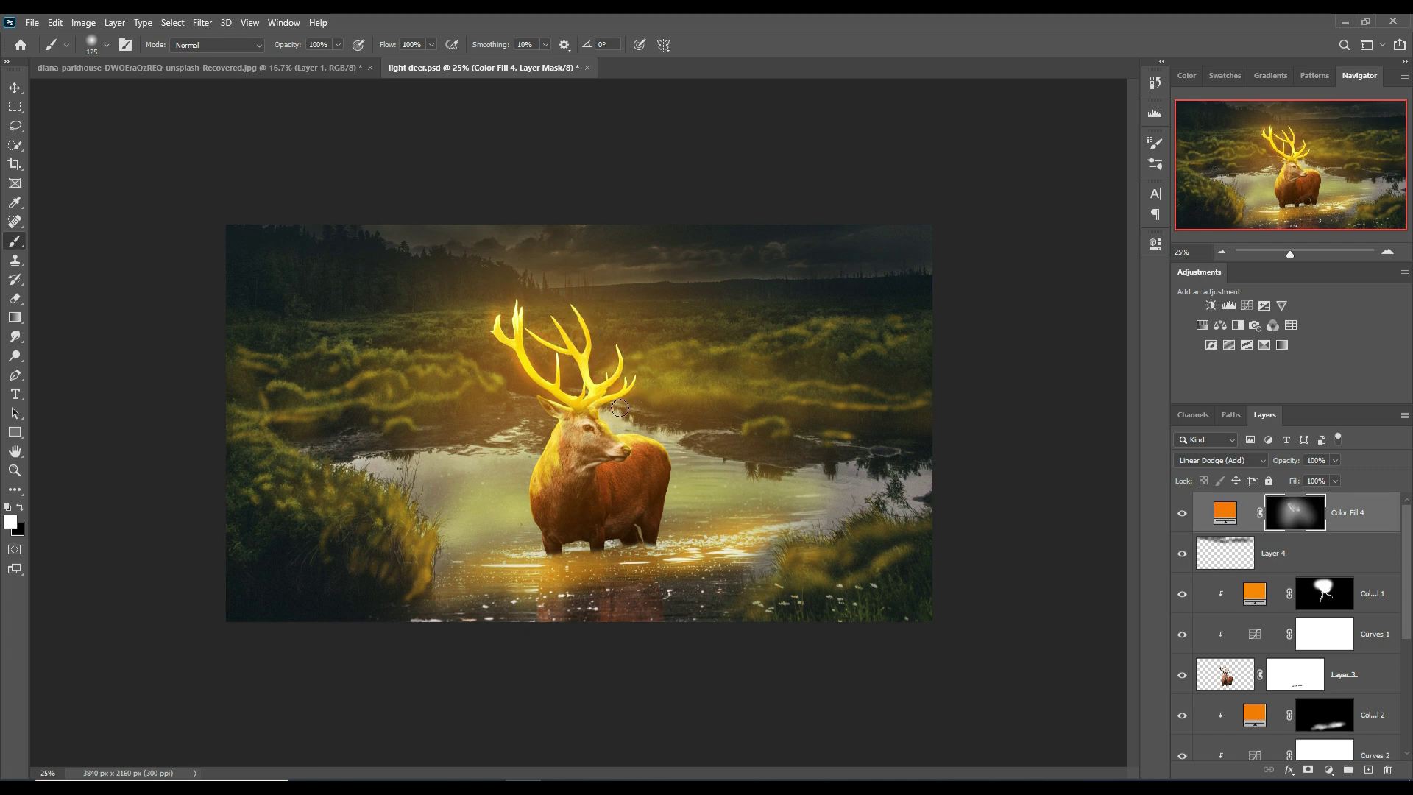
click(15, 87)
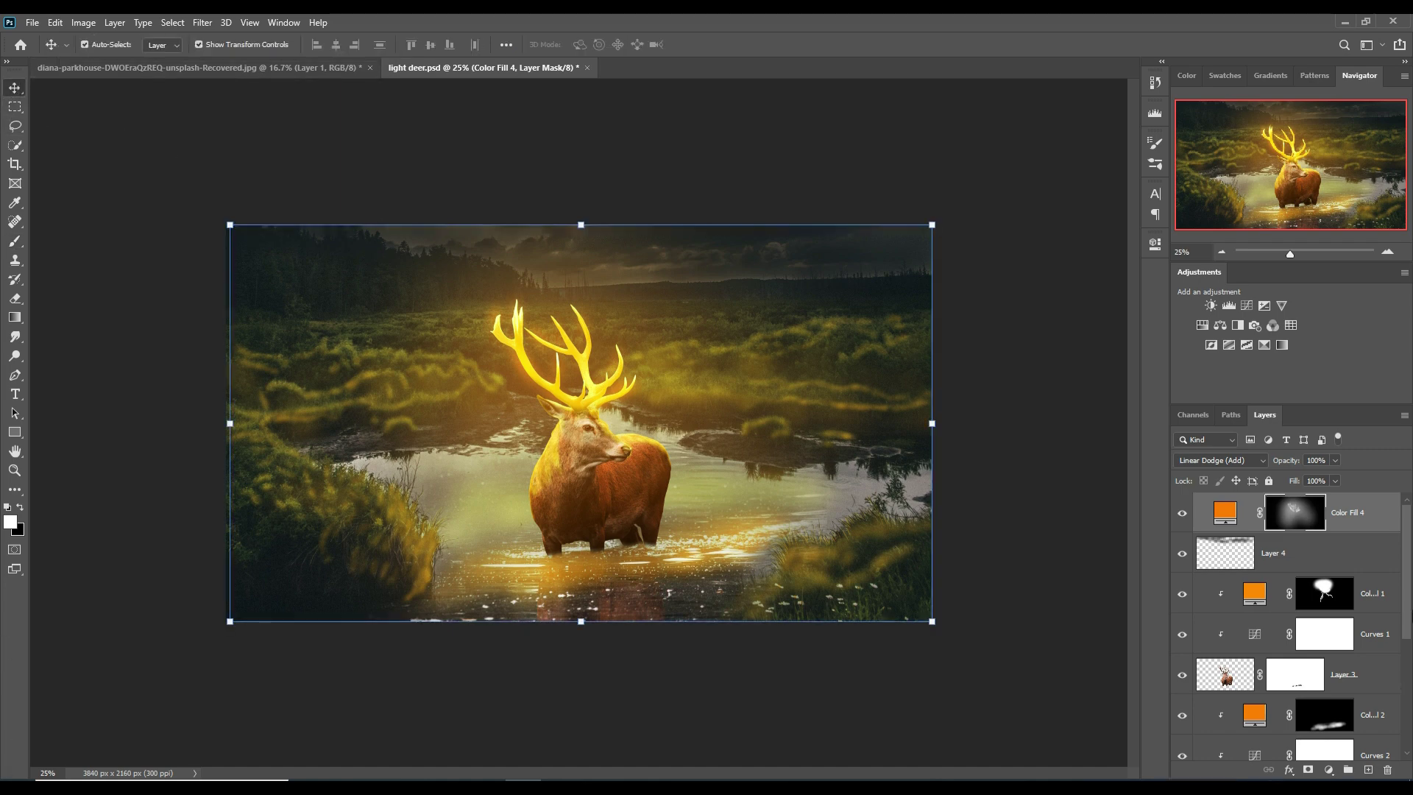
key(ctrl+2)
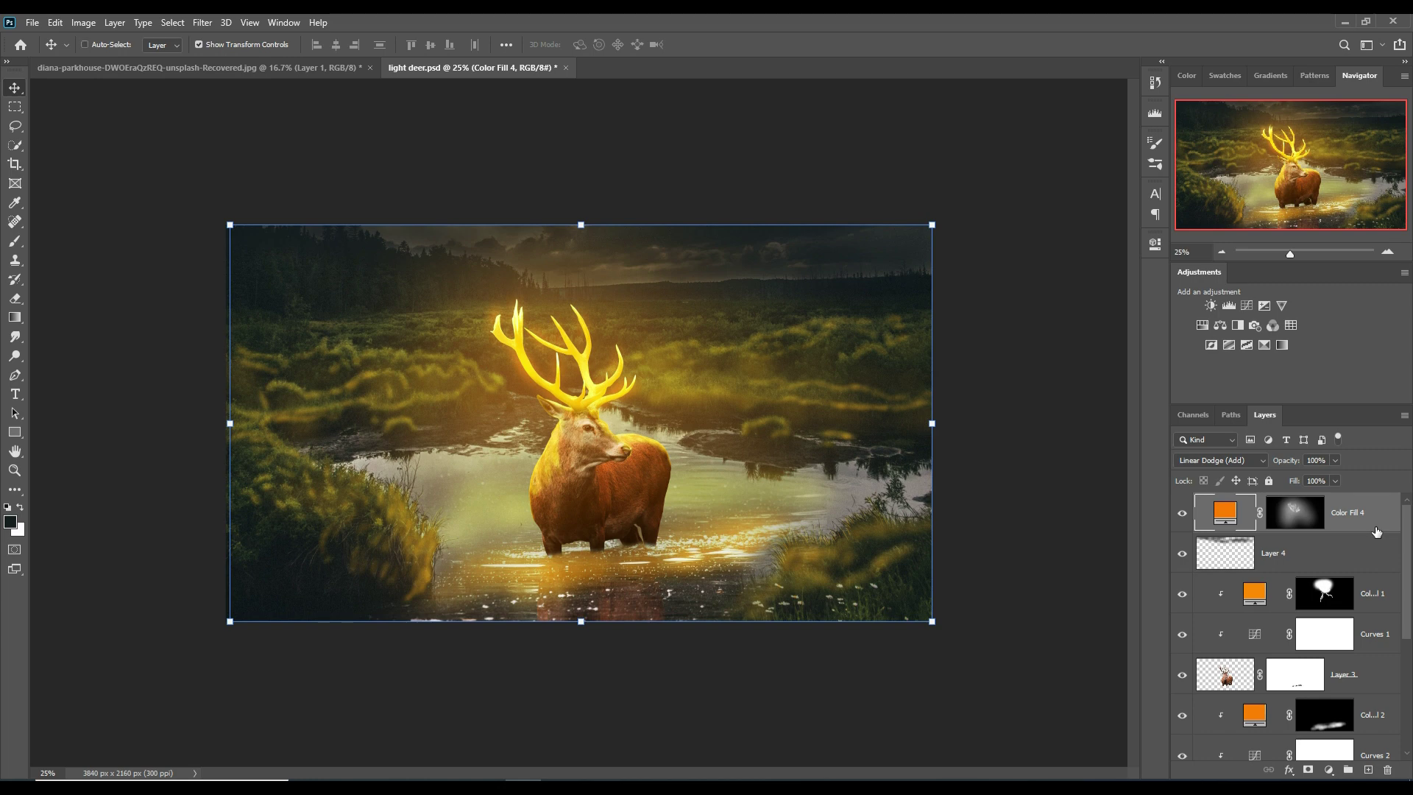
Stamp all visible layers into Layer 5 and convert it to a smart object
key(ctrl+shift+alt+e)
right_click(1331, 508)
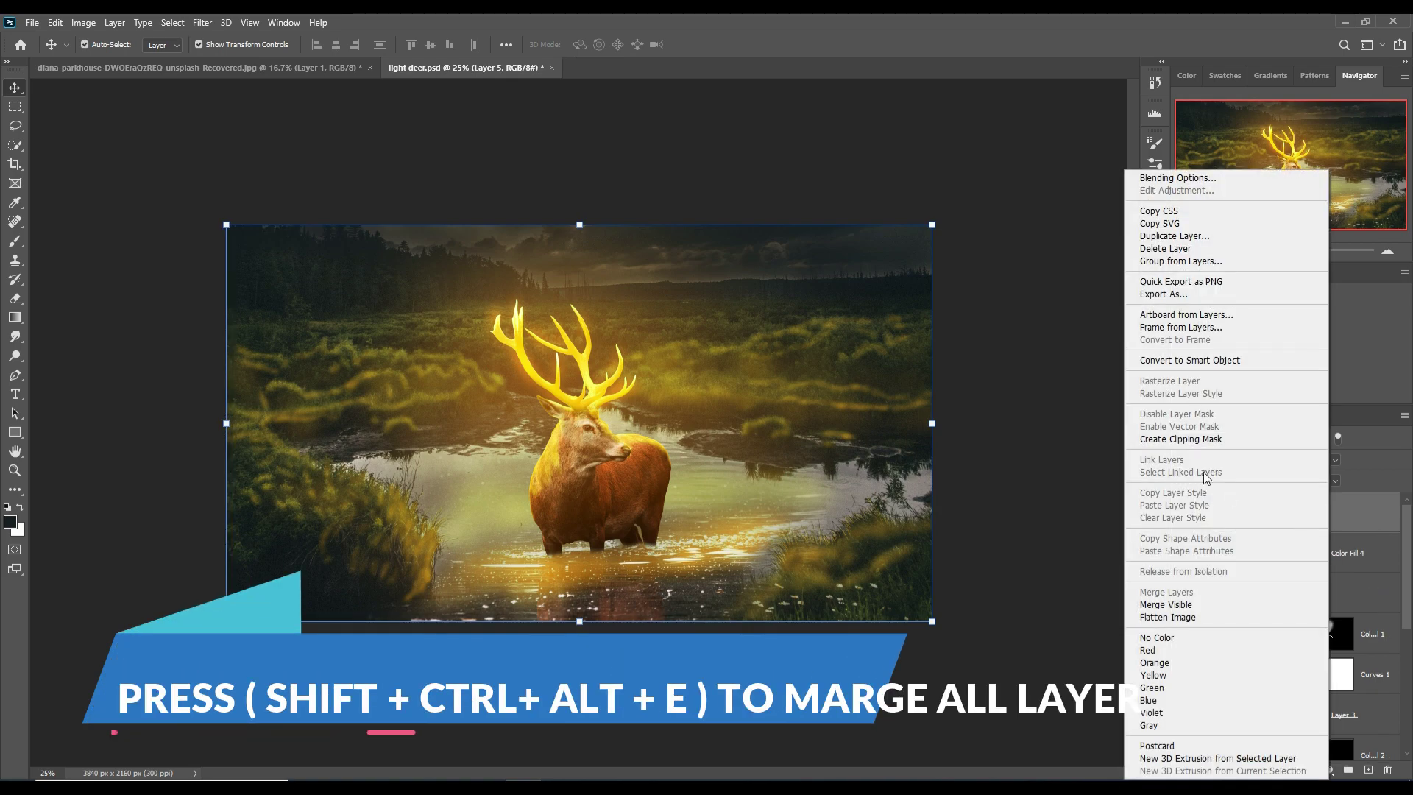
click(1192, 360)
In the Camera Raw Filter, set Shadows -33 and tone curve Highlights/Lights +6, Darks -9
click(200, 22)
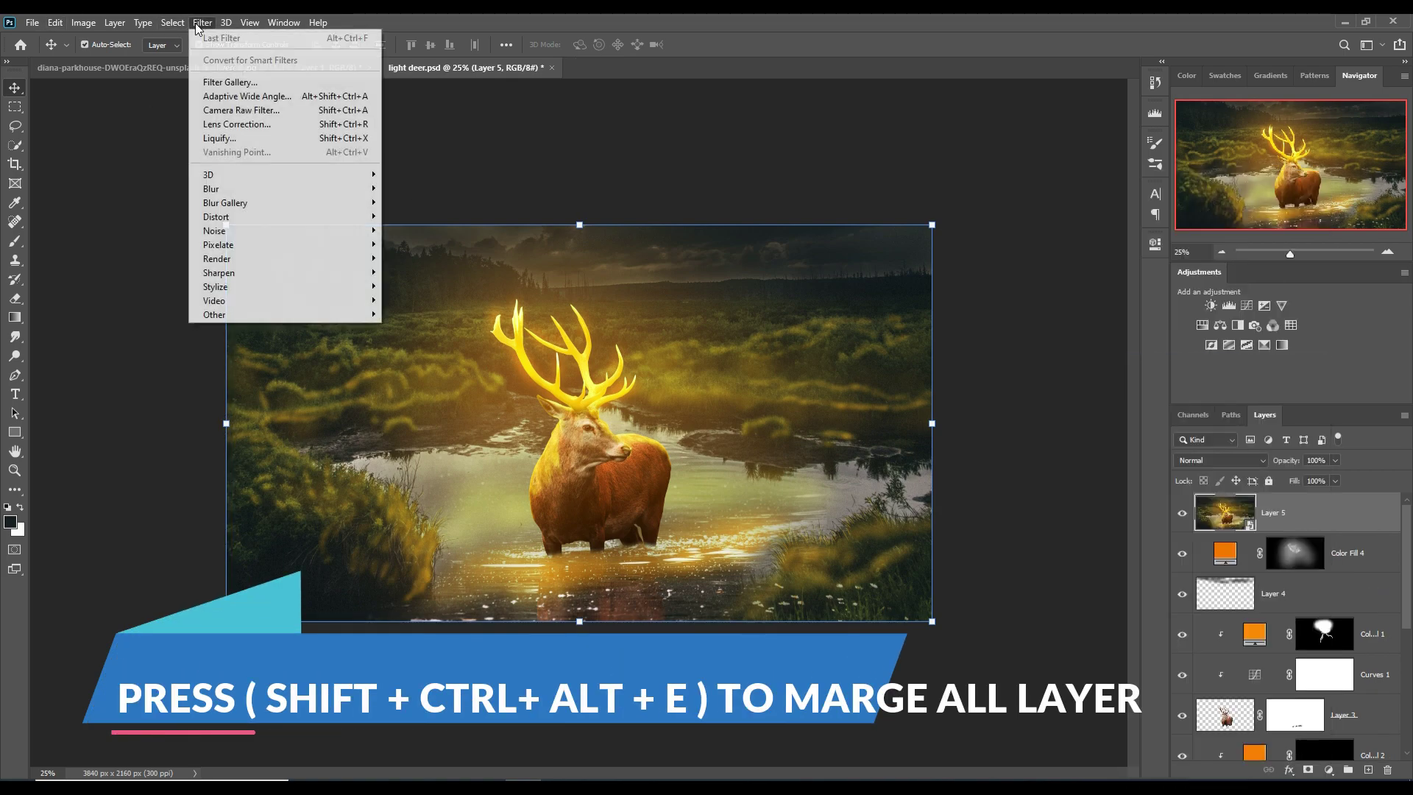
click(221, 111)
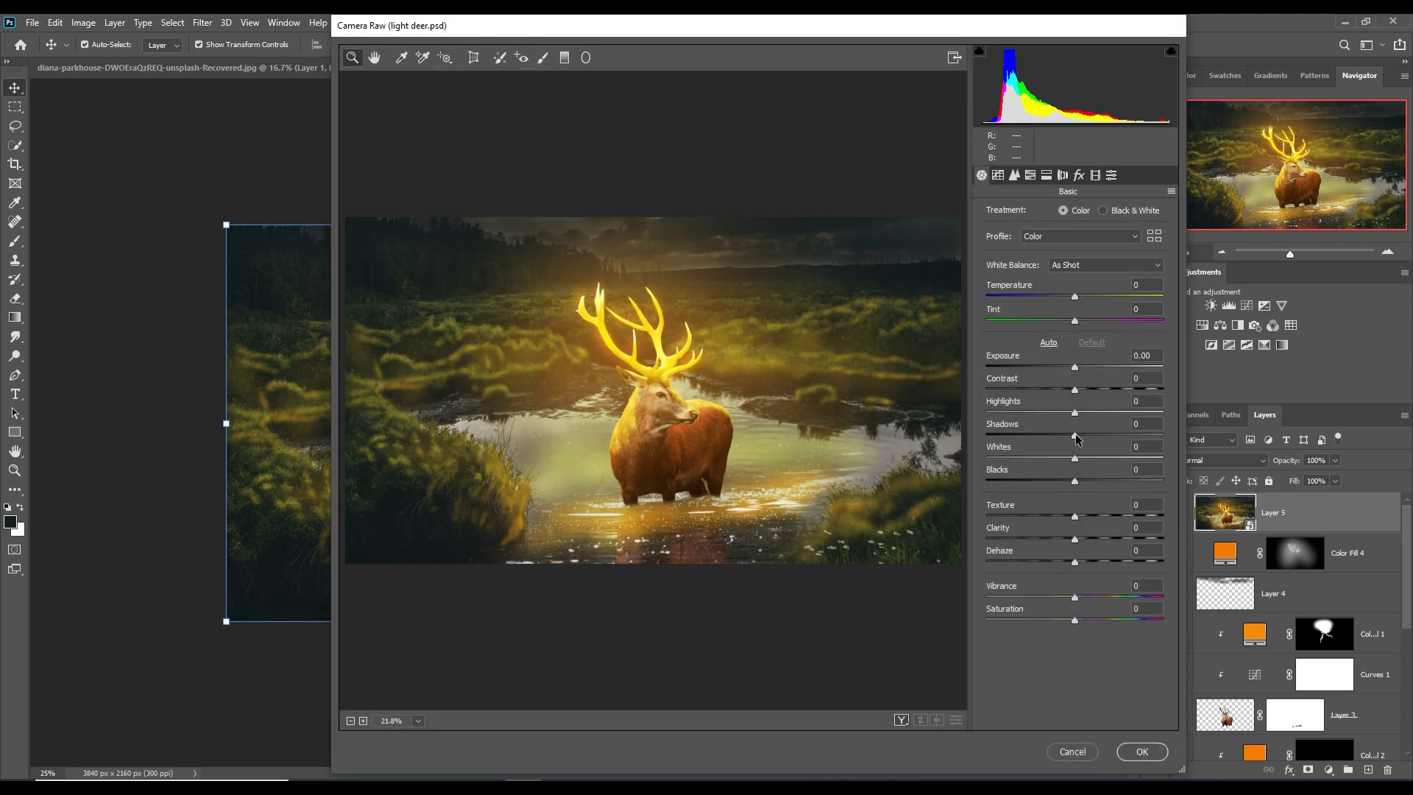
mouse_move(1074, 438)
mouse_down()
mouse_move(1046, 438)
mouse_move(1054, 482)
mouse_up()
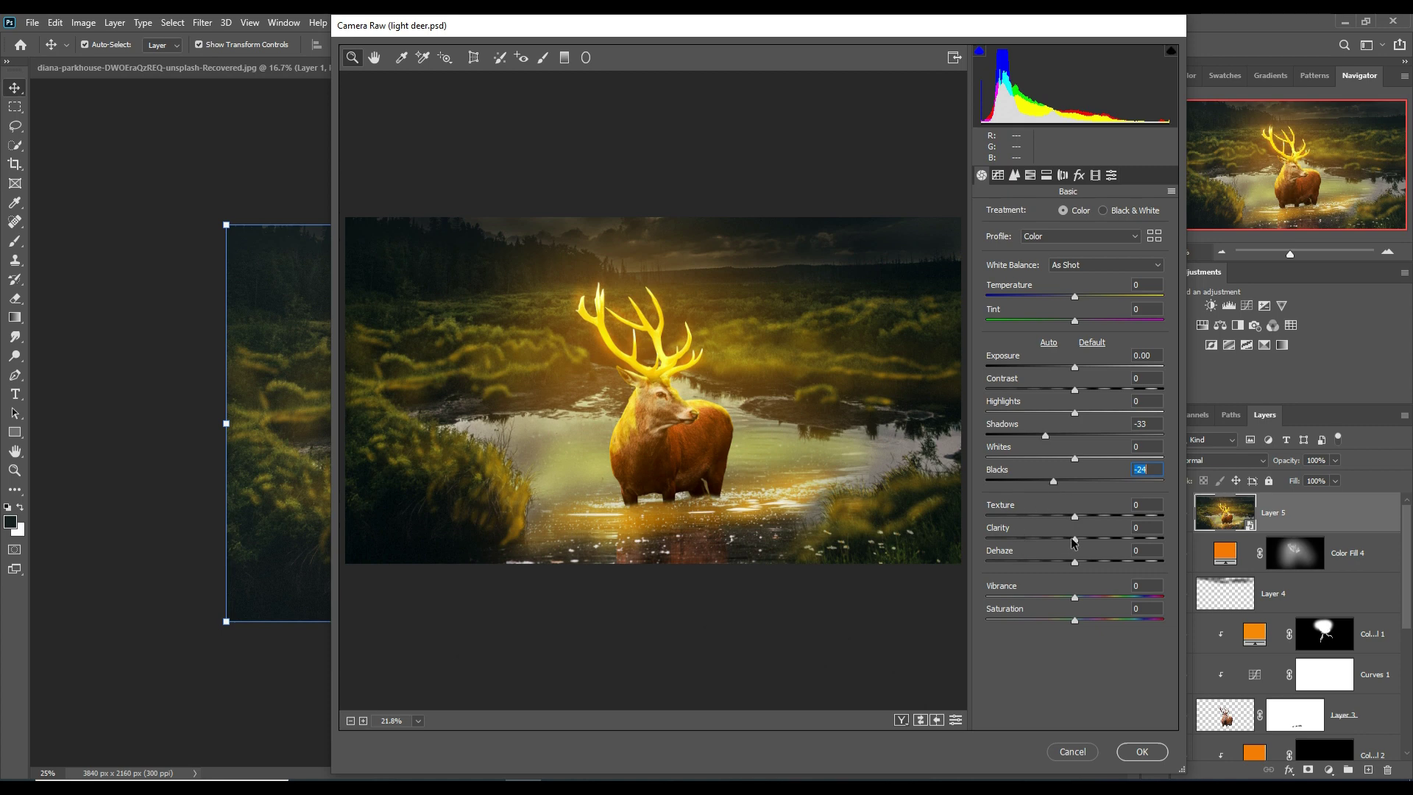
click(999, 175)
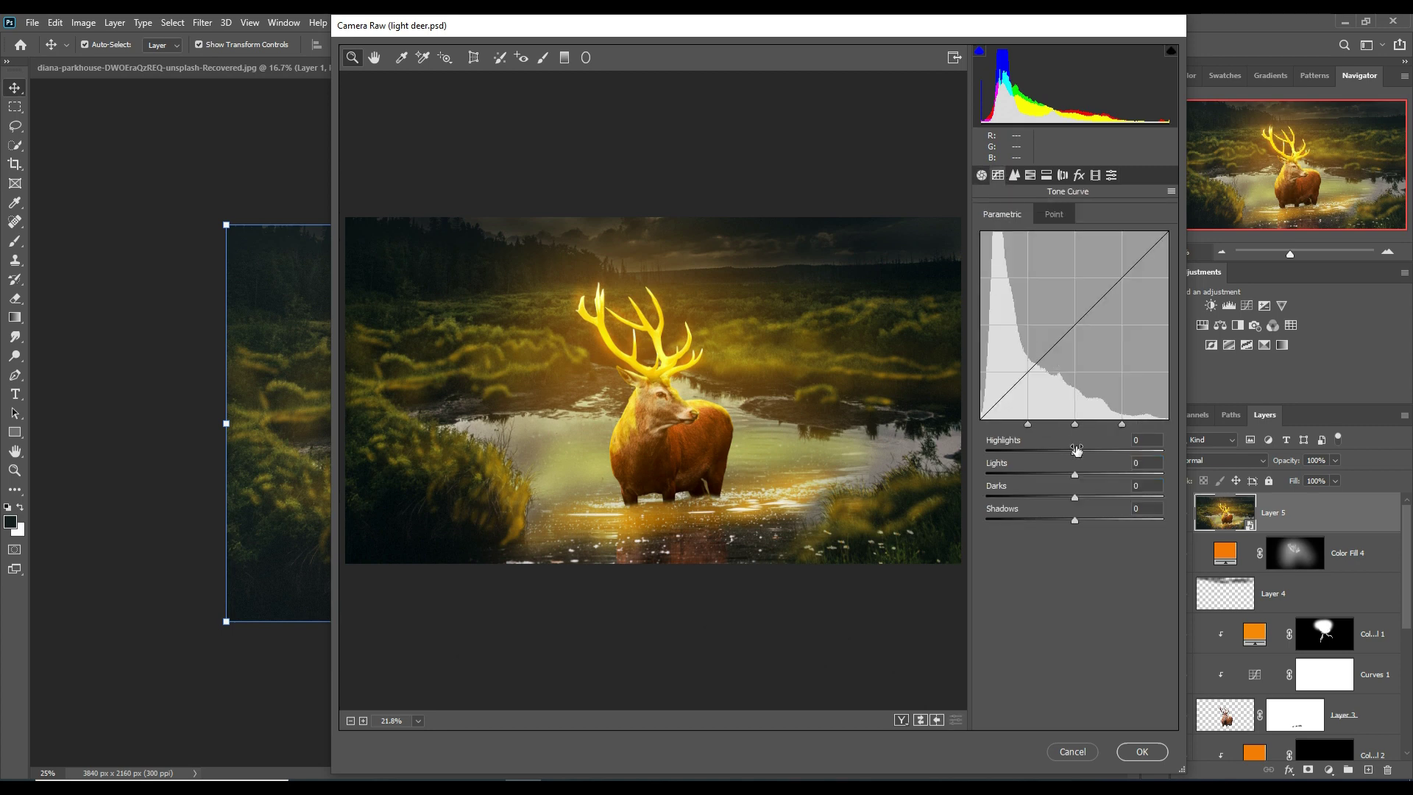
mouse_move(1075, 456)
mouse_down()
mouse_move(1080, 477)
mouse_move(1062, 498)
mouse_up()
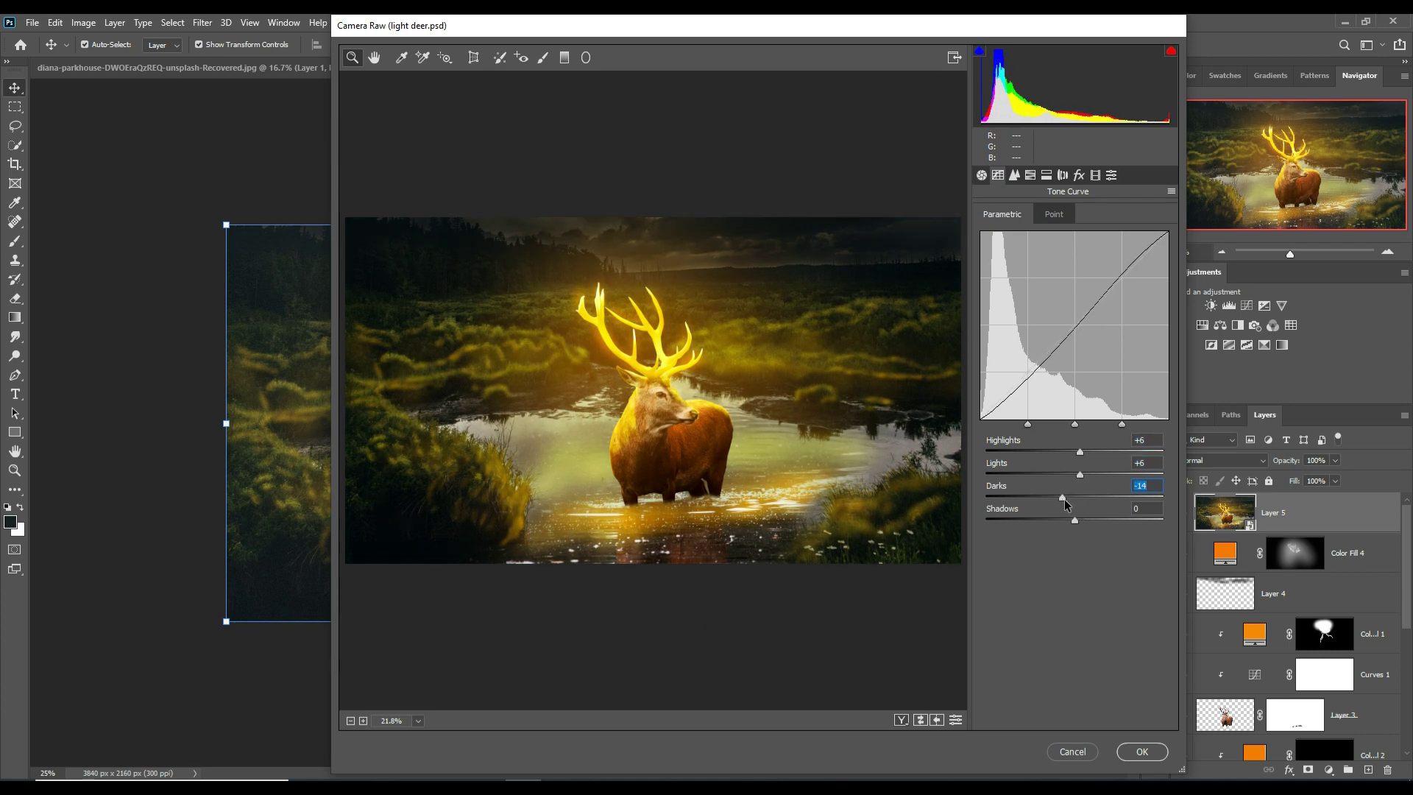
mouse_move(1064, 499)
mouse_down()
mouse_move(1065, 519)
mouse_move(1085, 515)
mouse_move(1074, 522)
mouse_up()
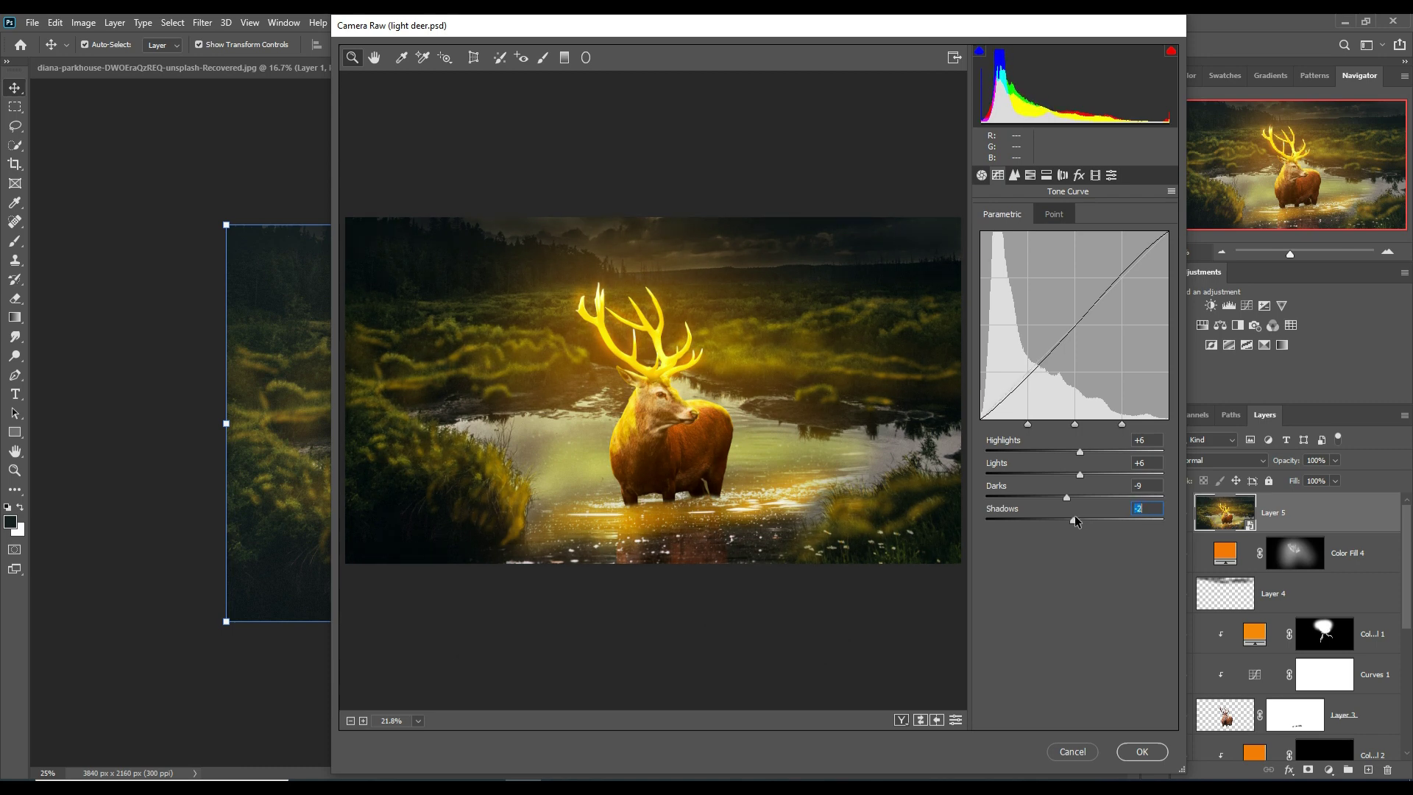
Raise Greens saturation to +100, adjust Yellows saturation, and shift hues: Yellows -18, Aquas +33
click(1014, 175)
click(1030, 175)
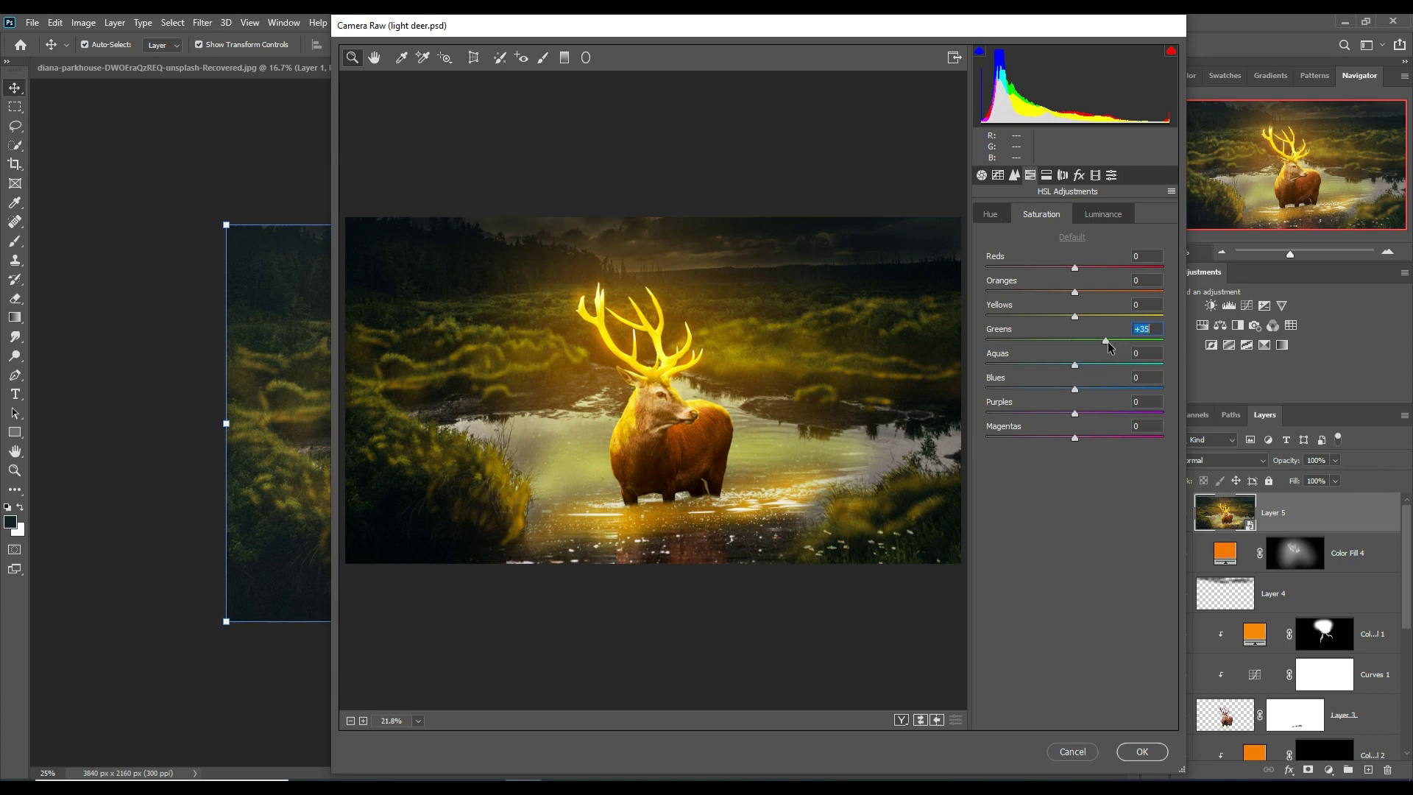
mouse_move(1119, 342)
mouse_down()
mouse_move(968, 347)
mouse_move(1176, 357)
mouse_up()
mouse_move(1074, 316)
mouse_down()
mouse_move(980, 308)
mouse_move(1080, 306)
mouse_up()
click(992, 215)
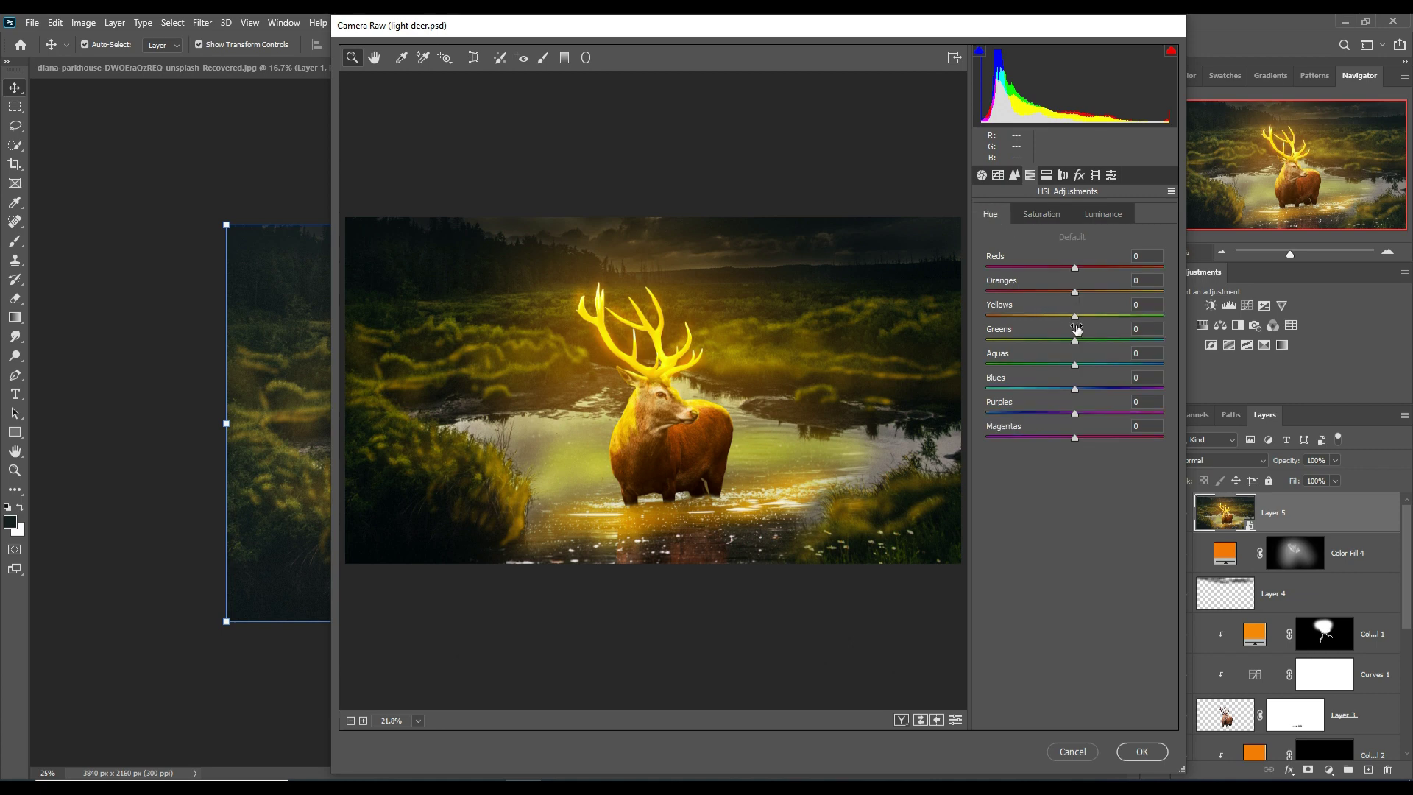
mouse_move(1075, 318)
mouse_down()
mouse_move(1060, 319)
mouse_move(1081, 293)
mouse_up()
drag(1075, 368, 1106, 368)
Set Detail sharpening Amount to 34 and apply the Camera Raw filter to Layer 5
click(1014, 174)
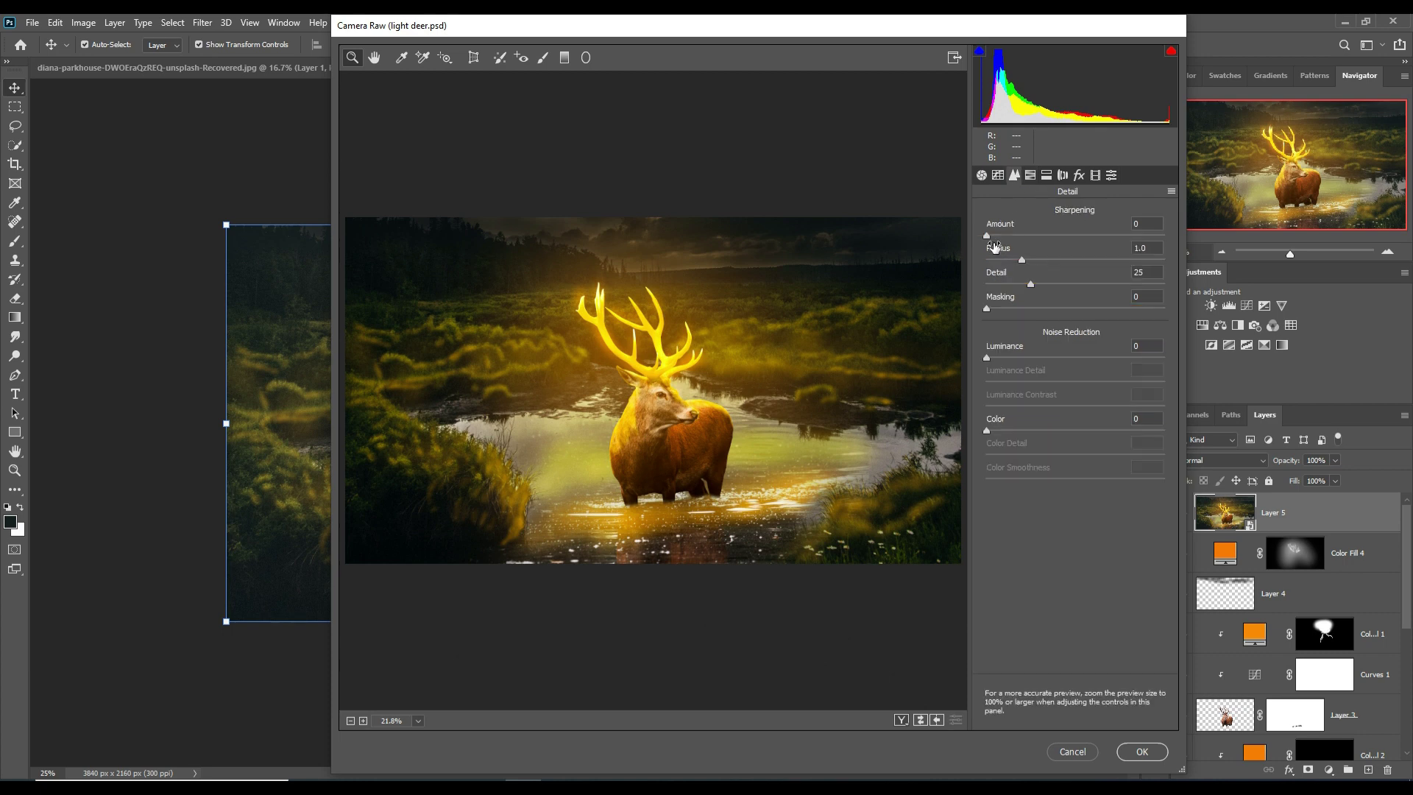
drag(987, 236, 1028, 237)
click(1141, 751)
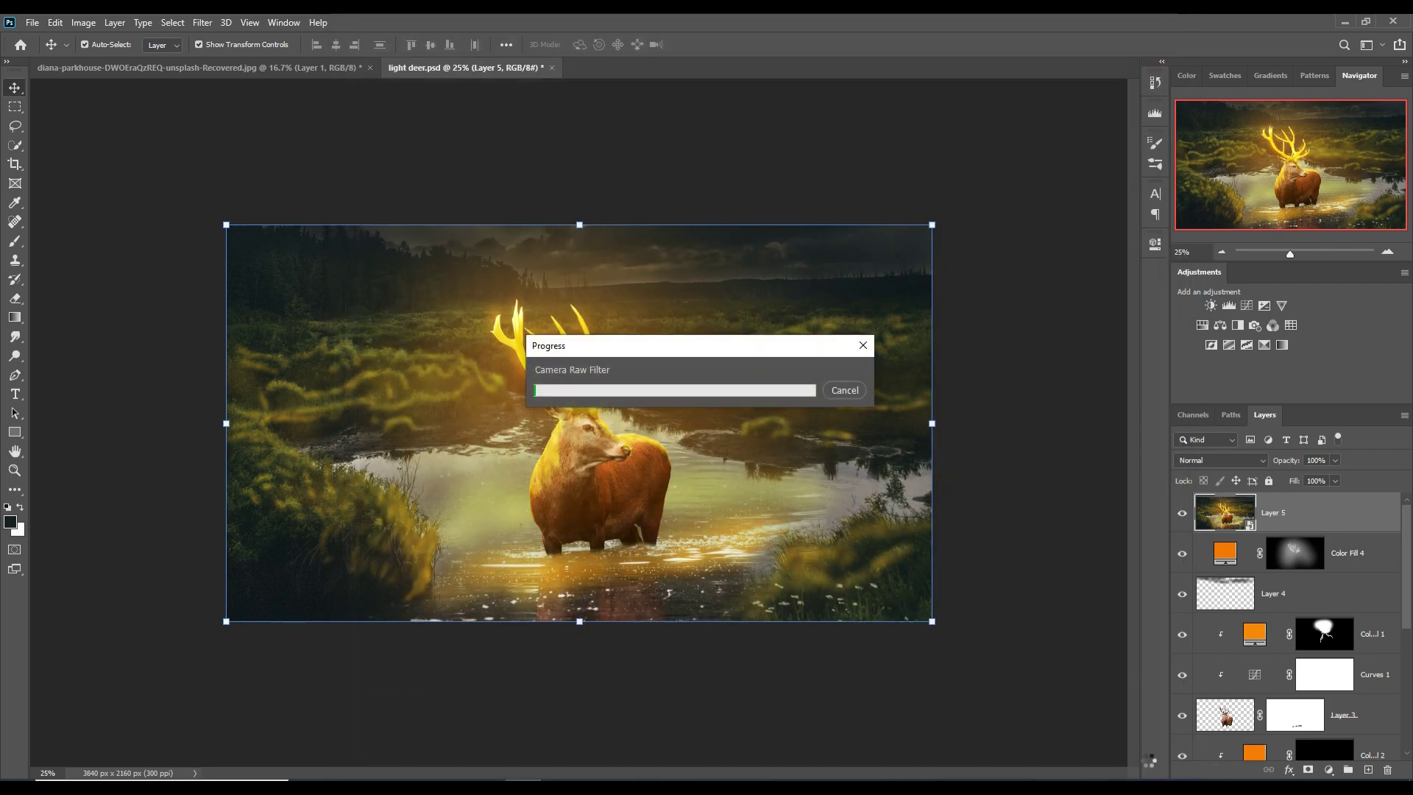